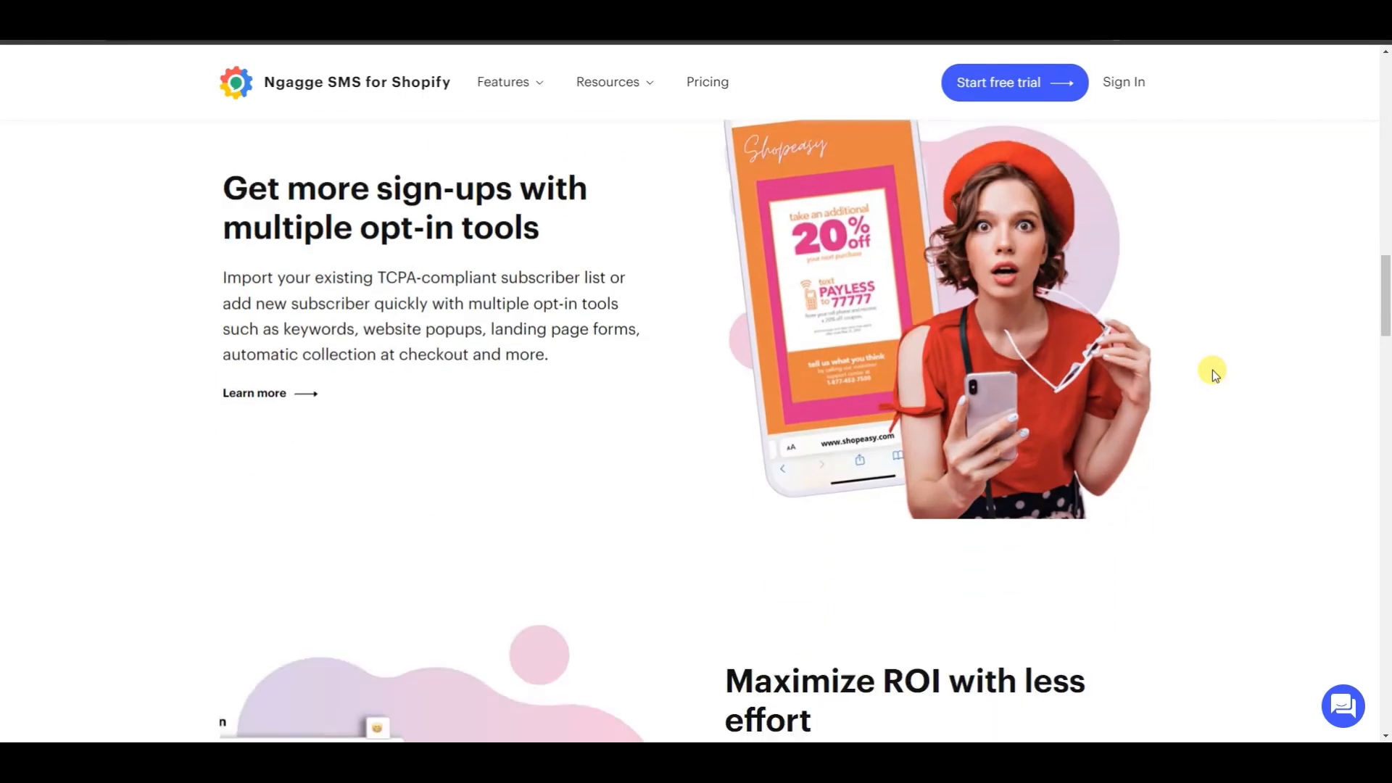
Examine the home page sections on opt-in tools, ROI, bots, two-way messaging, analytics and integrations, and return to the page's beginning.
{"action": "scroll", "coordinate": [1212, 370], "scroll_direction": "down", "scroll_amount": 5}
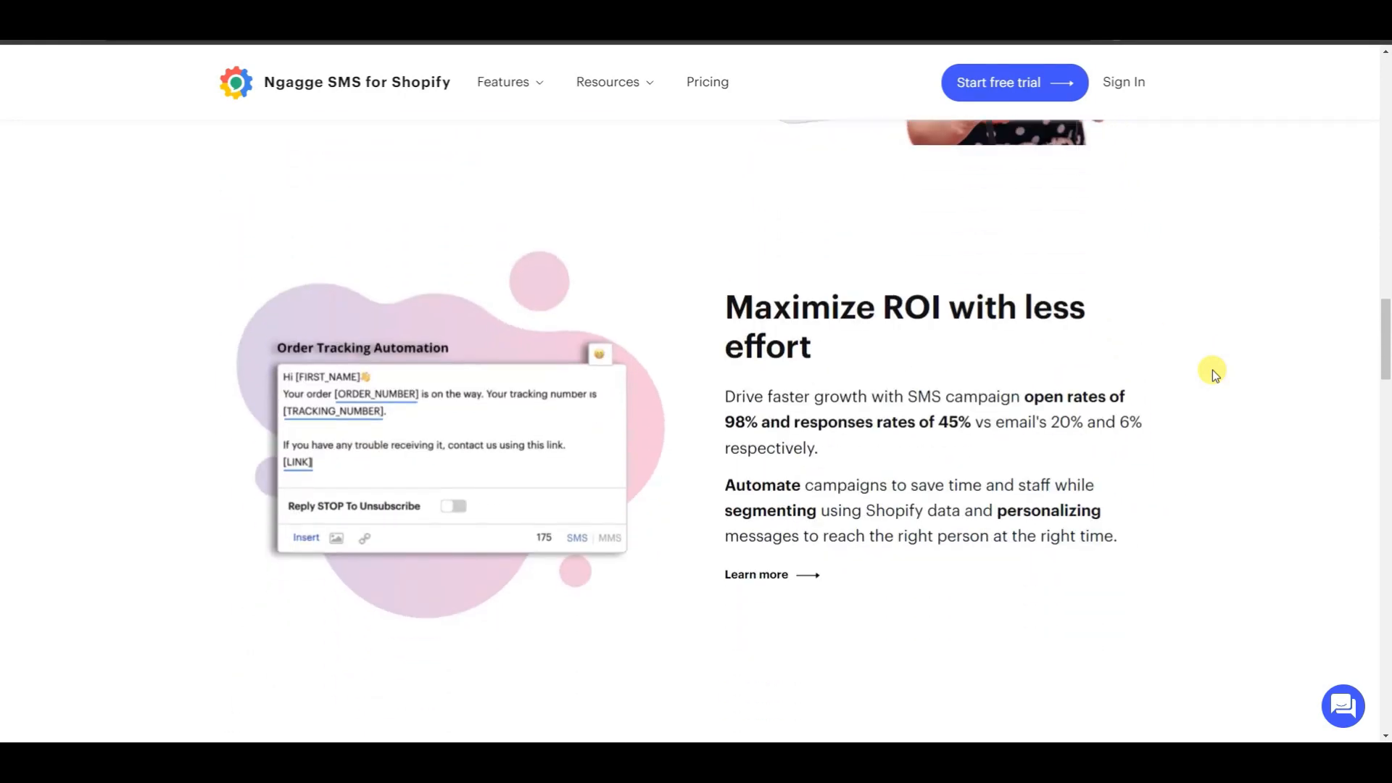
{"action": "scroll", "coordinate": [1213, 372], "scroll_direction": "down", "scroll_amount": 6}
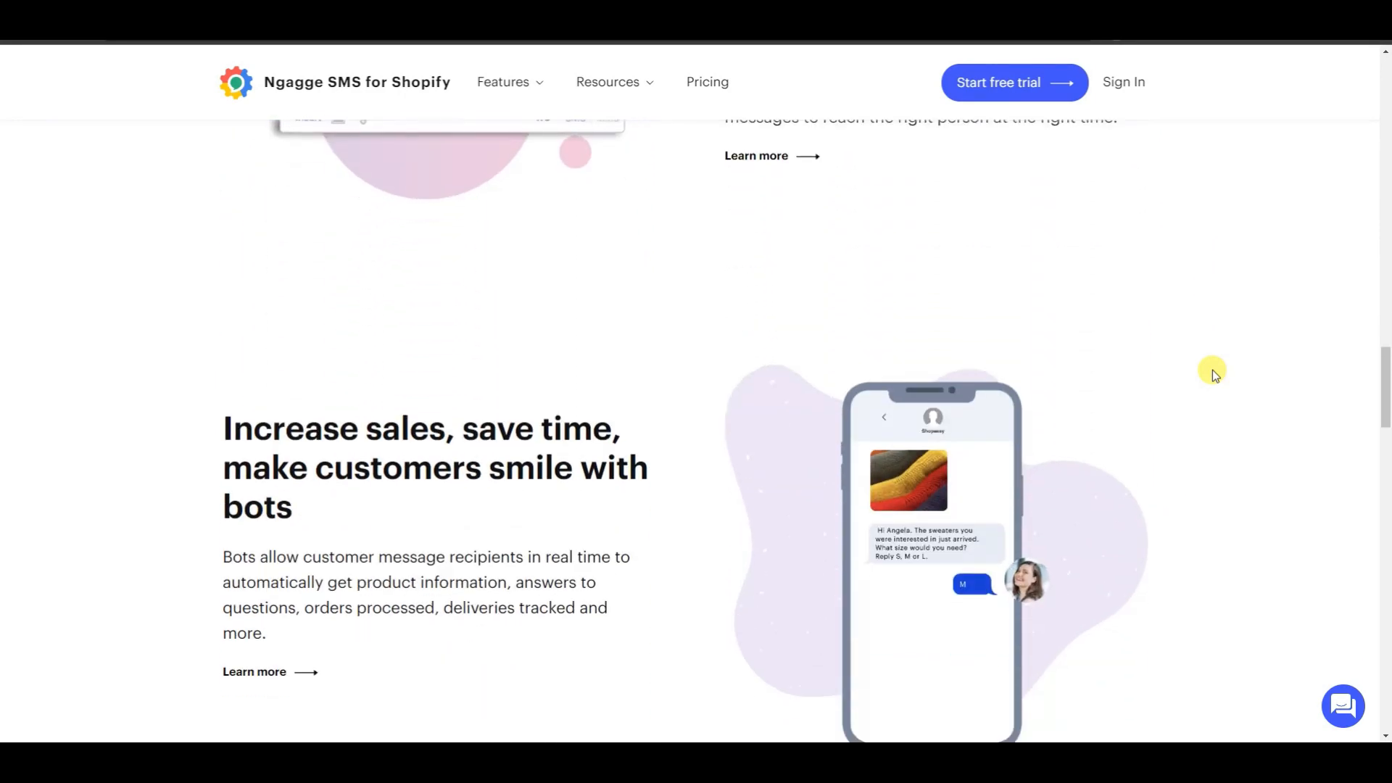
{"action": "scroll", "coordinate": [1214, 372], "scroll_direction": "down", "scroll_amount": 5}
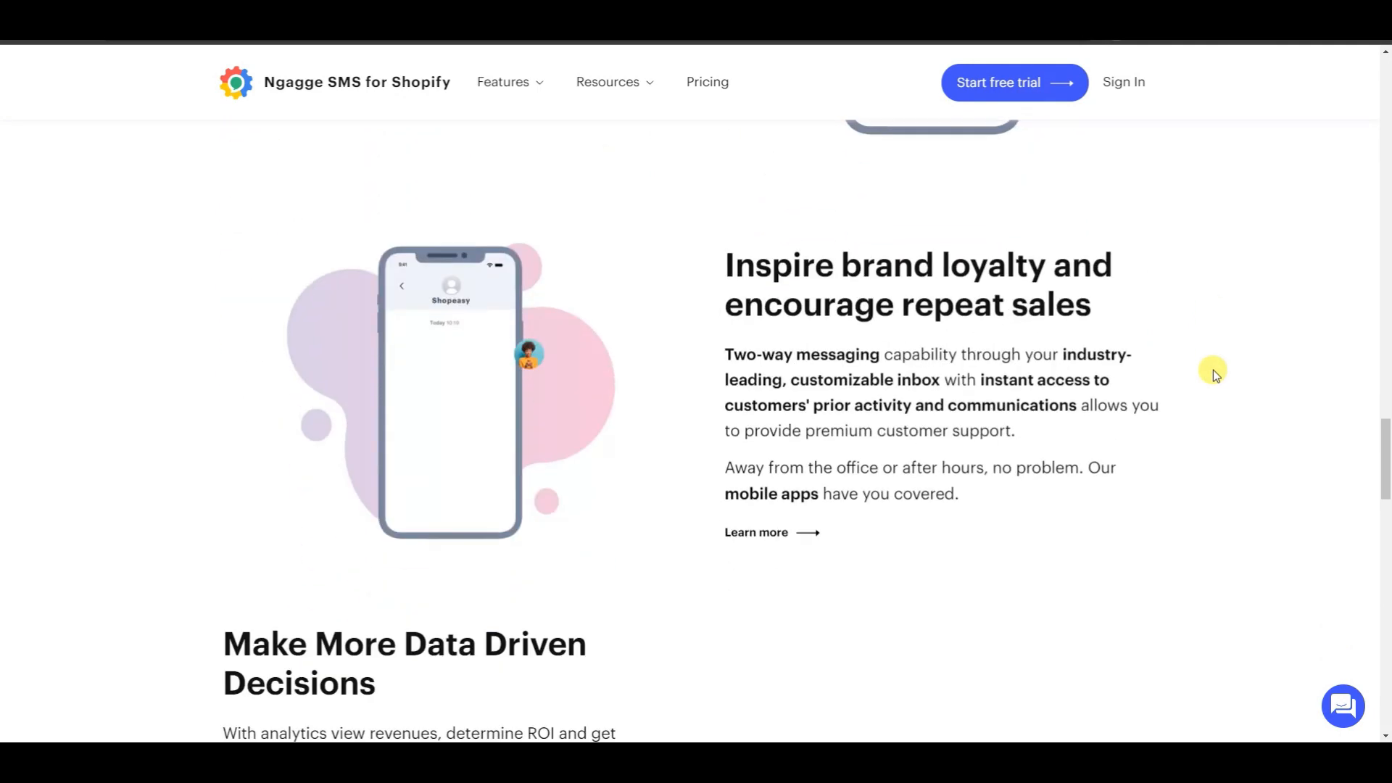
{"action": "scroll", "coordinate": [1214, 373], "scroll_direction": "down", "scroll_amount": 5}
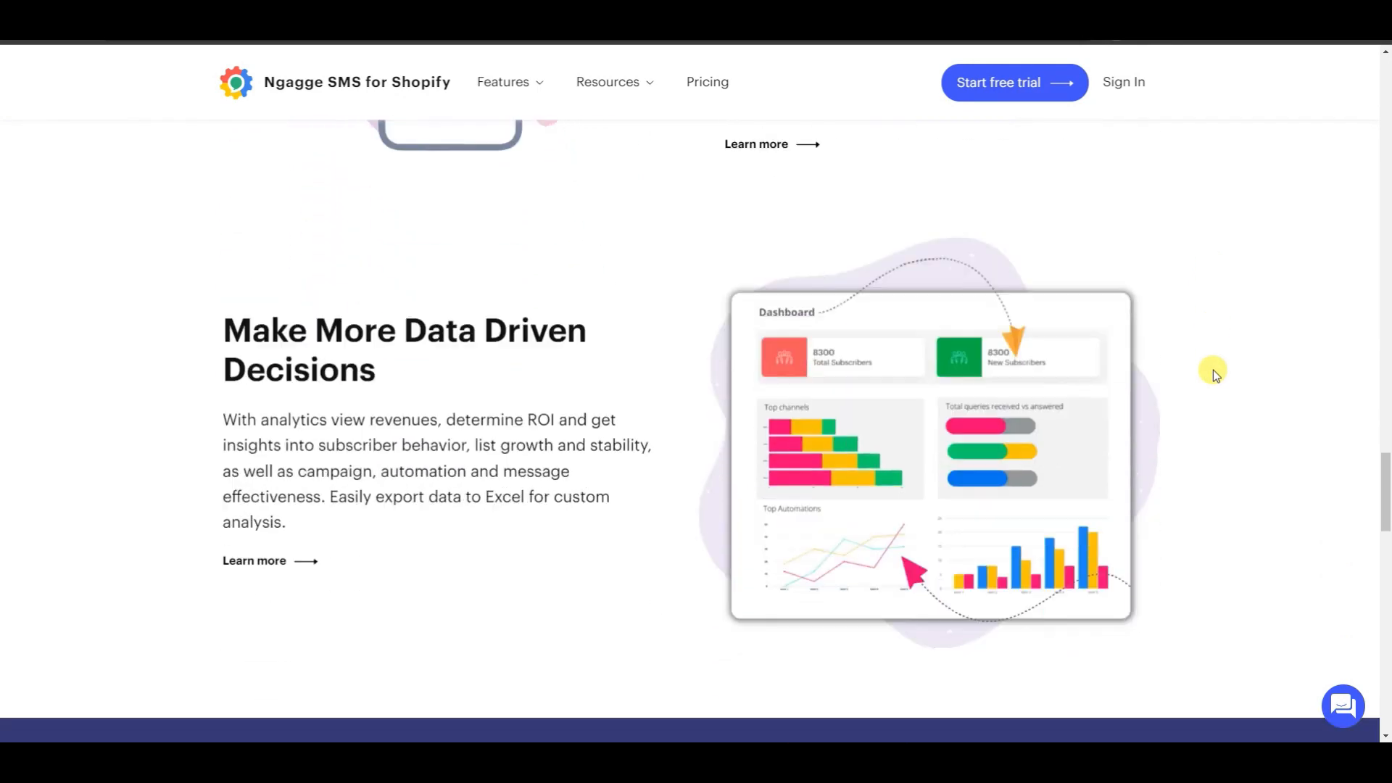
{"action": "scroll", "coordinate": [1212, 370], "scroll_direction": "down", "scroll_amount": 5}
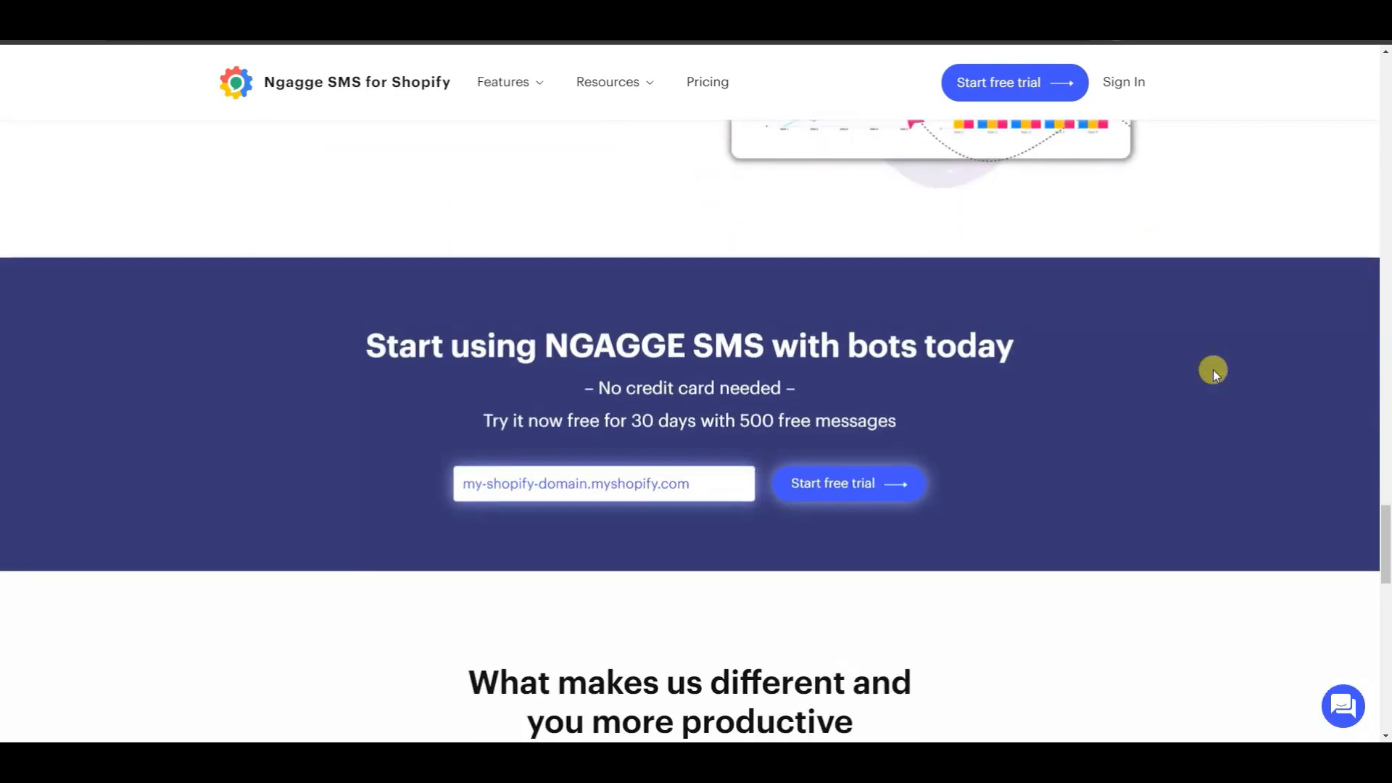
{"action": "scroll", "coordinate": [1212, 369], "scroll_direction": "down", "scroll_amount": 6}
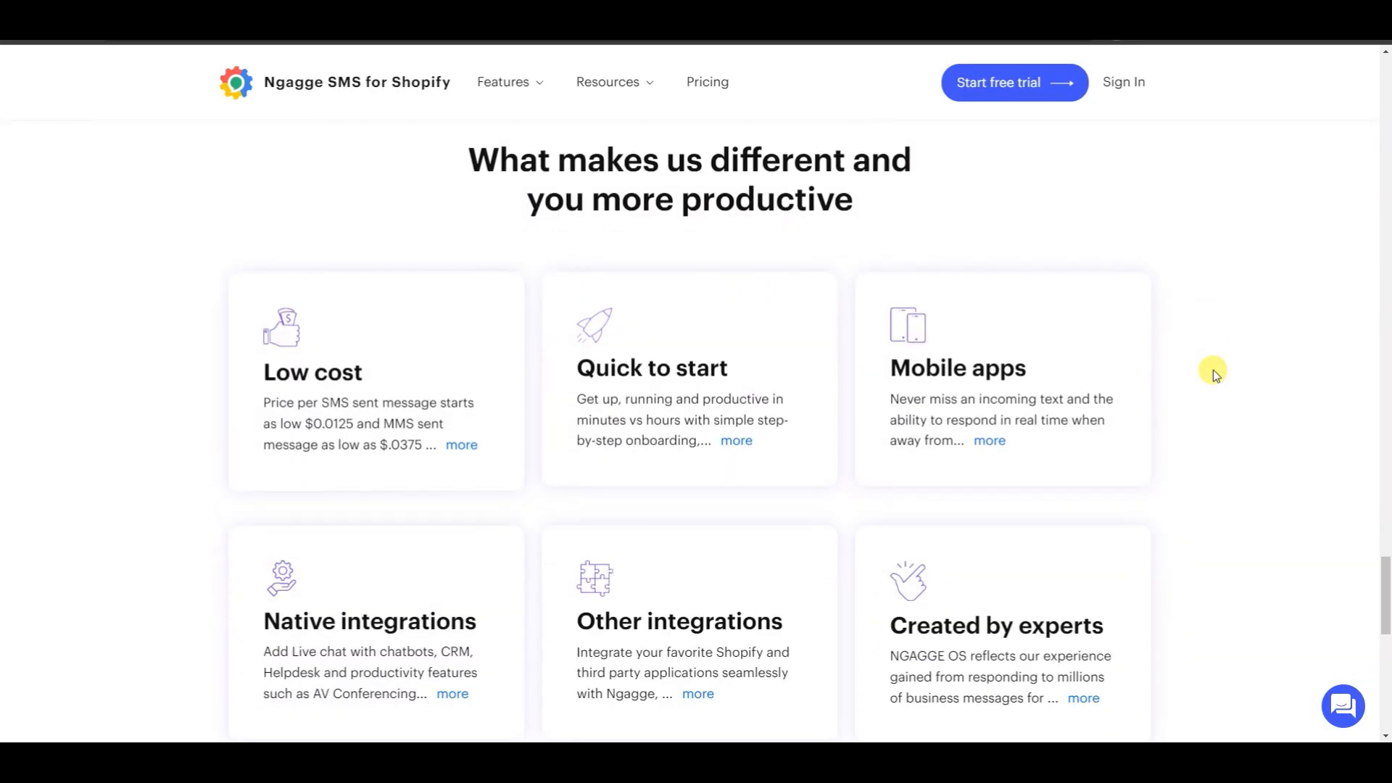
{"action": "scroll", "coordinate": [1214, 371], "scroll_direction": "down", "scroll_amount": 5}
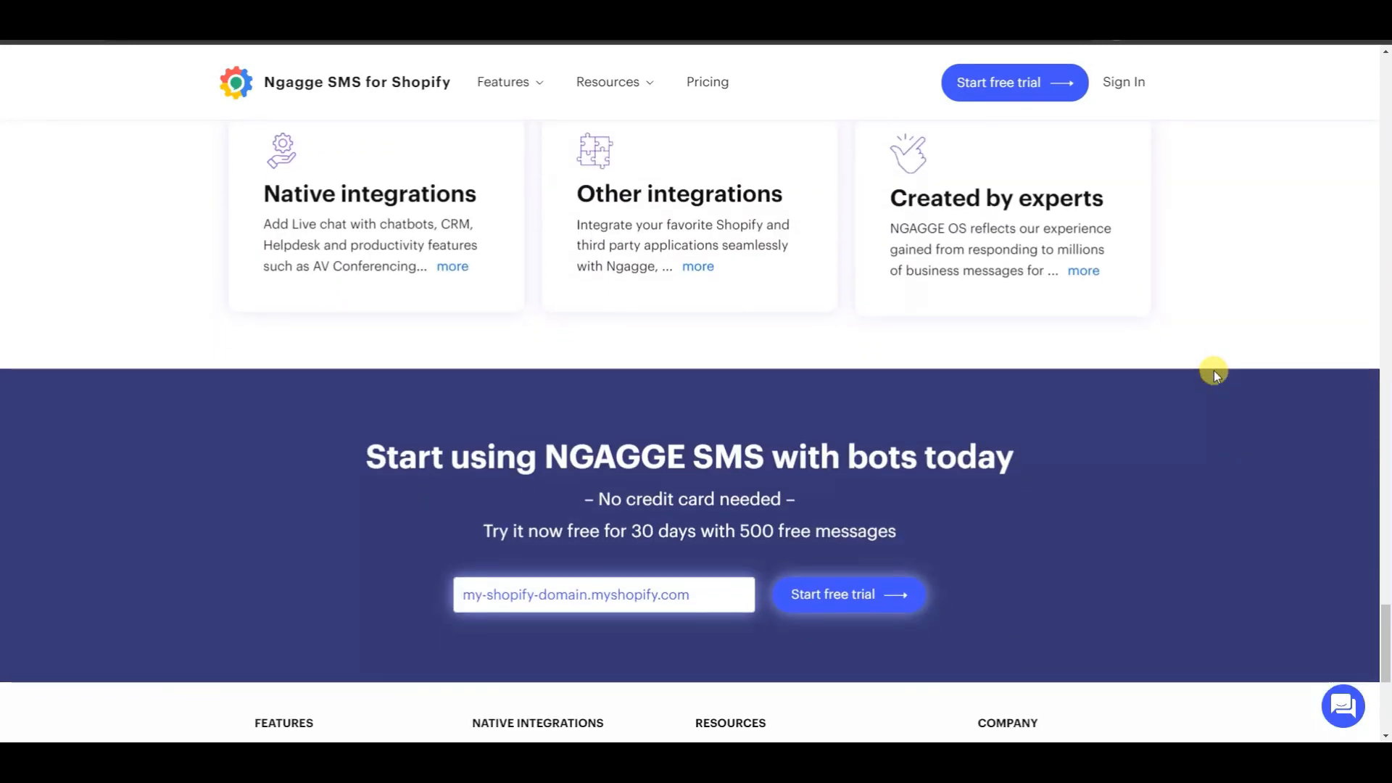
{"action": "scroll", "coordinate": [1222, 378], "scroll_direction": "up", "scroll_amount": 18}
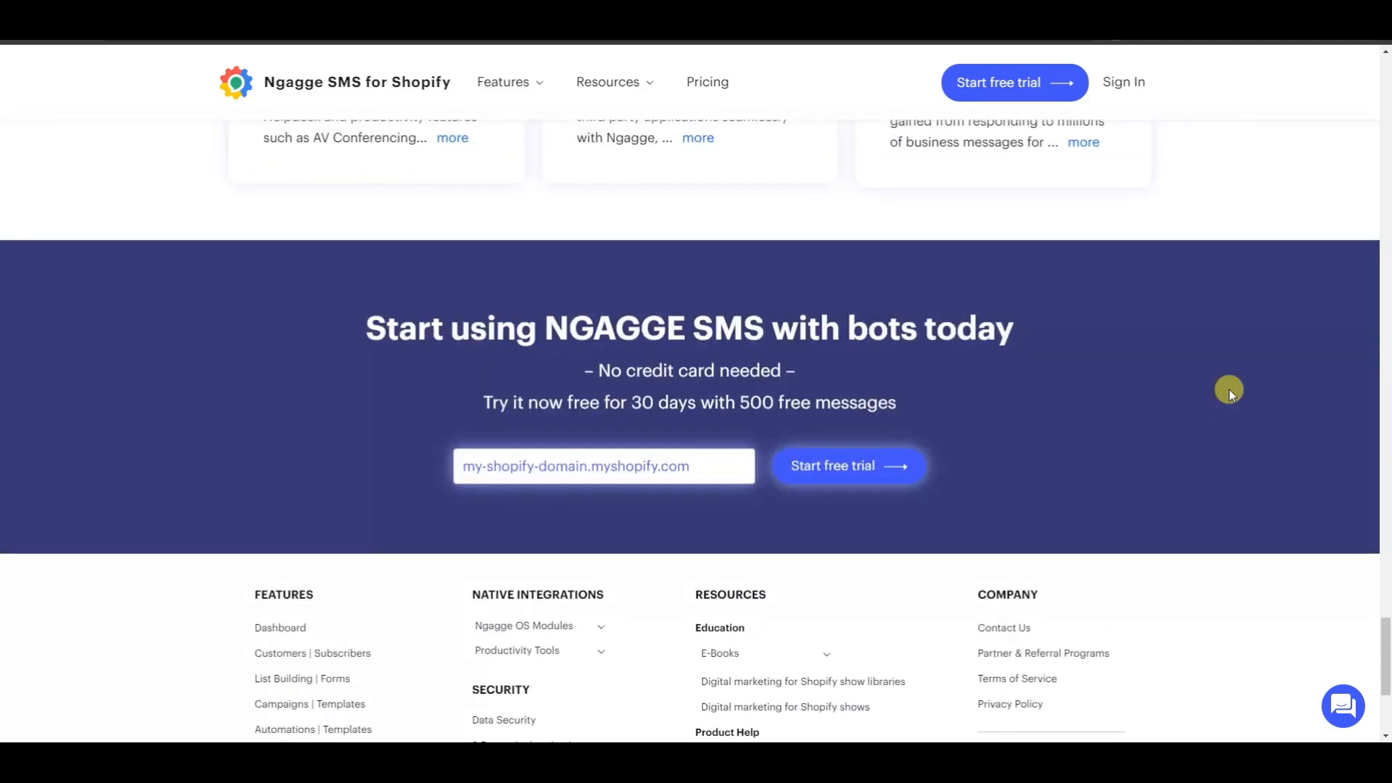
{"action": "scroll", "coordinate": [1238, 405], "scroll_direction": "up", "scroll_amount": 15}
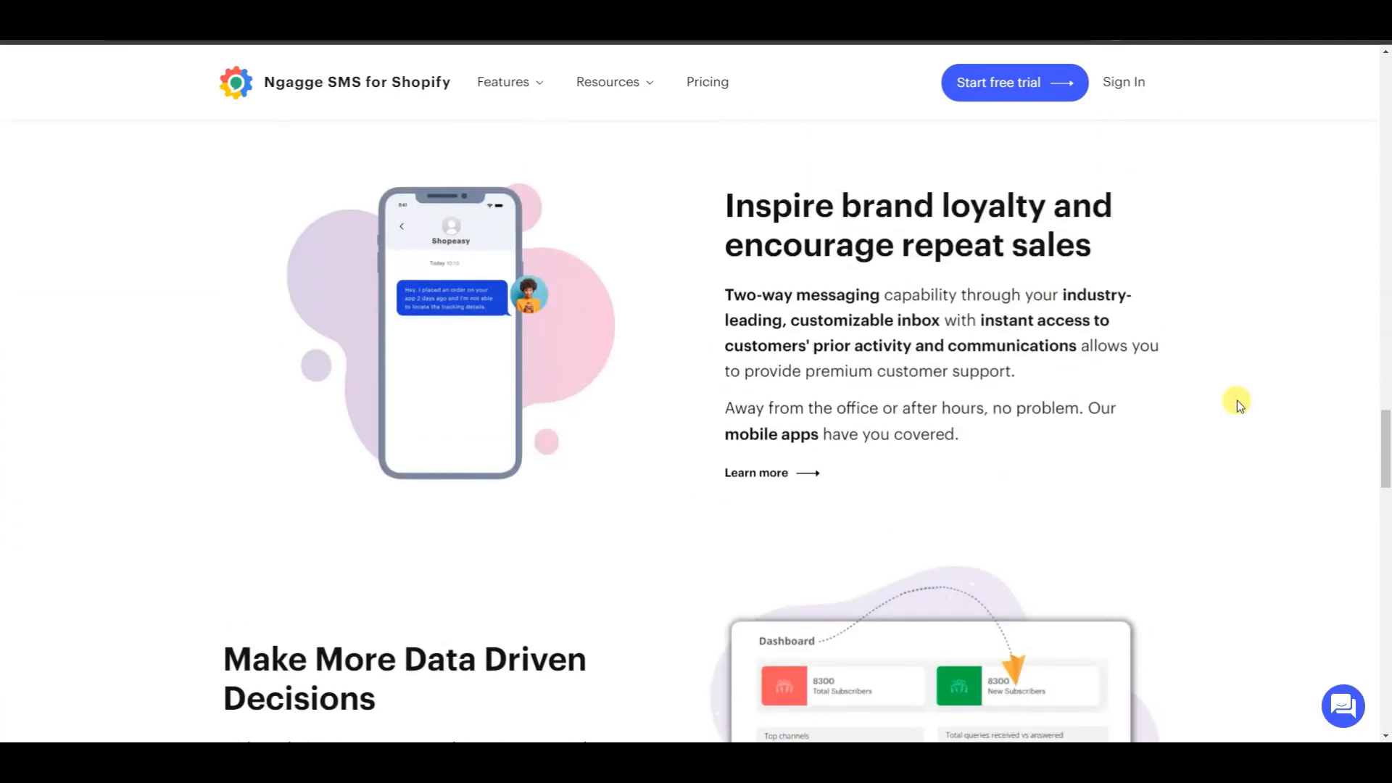
{"action": "scroll", "coordinate": [1238, 405], "scroll_direction": "up", "scroll_amount": 15}
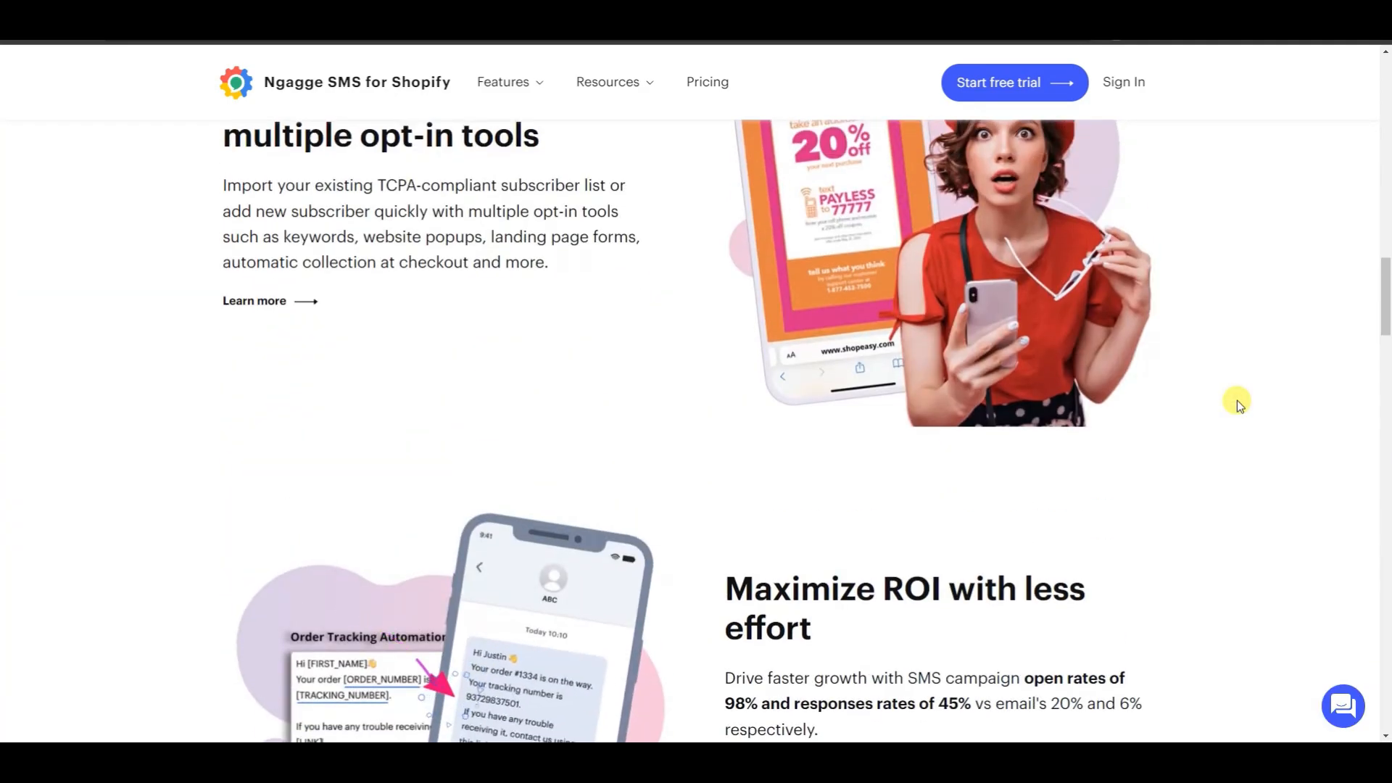
{"action": "scroll", "coordinate": [1238, 402], "scroll_direction": "up", "scroll_amount": 10}
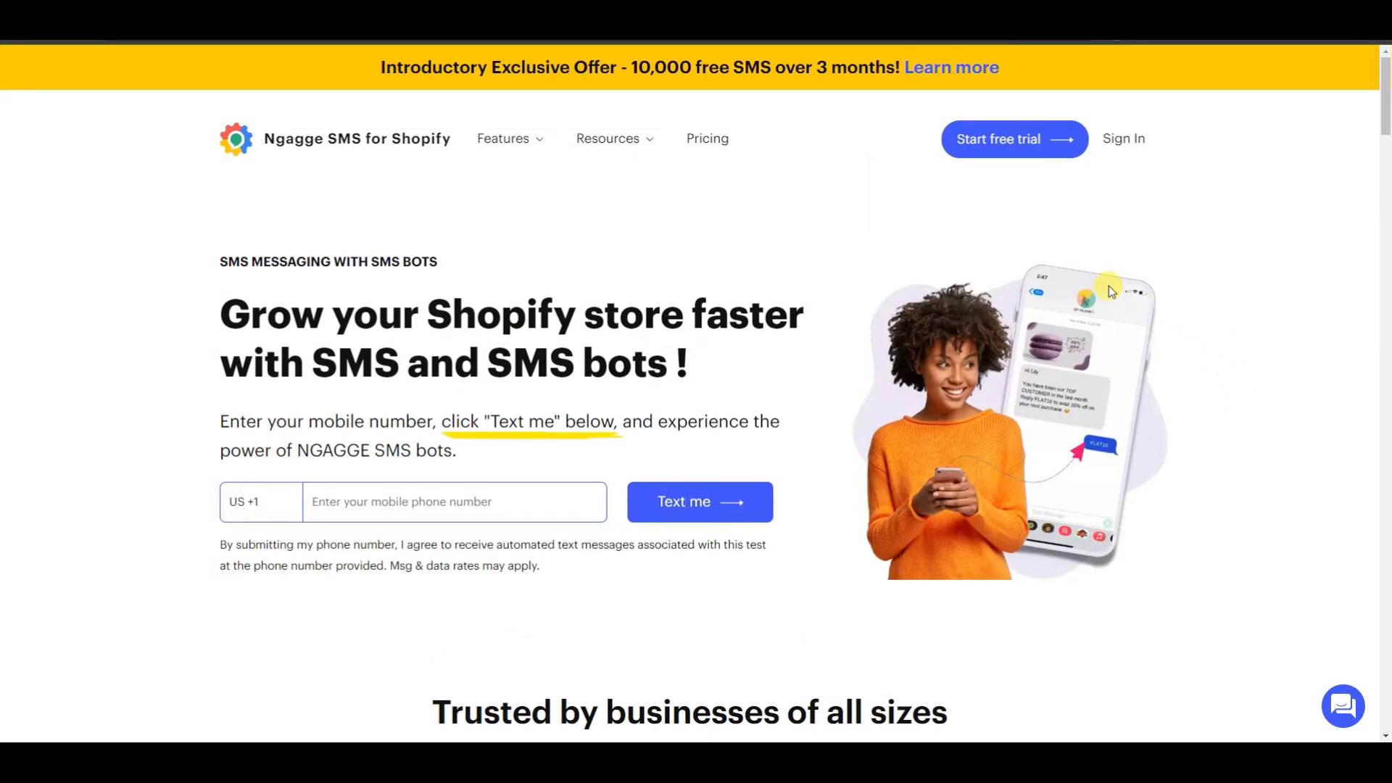
Review the home page's introduction, trusted businesses, free trial offer, SMS strategy and sign-up tool sections.
{"action": "mouse_move", "coordinate": [529, 138]}
{"action": "scroll", "coordinate": [1173, 371], "scroll_direction": "down", "scroll_amount": 3}
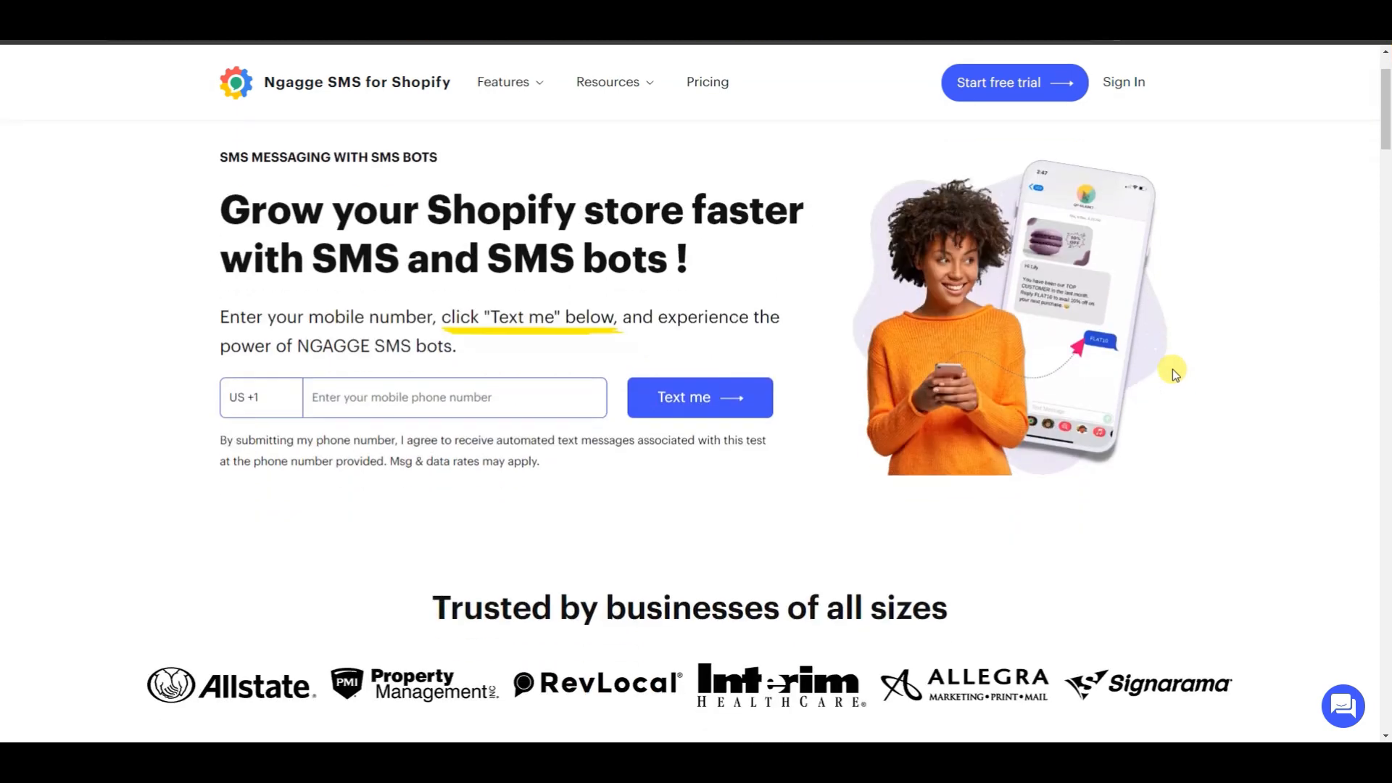
{"action": "scroll", "coordinate": [1172, 371], "scroll_direction": "down", "scroll_amount": 4}
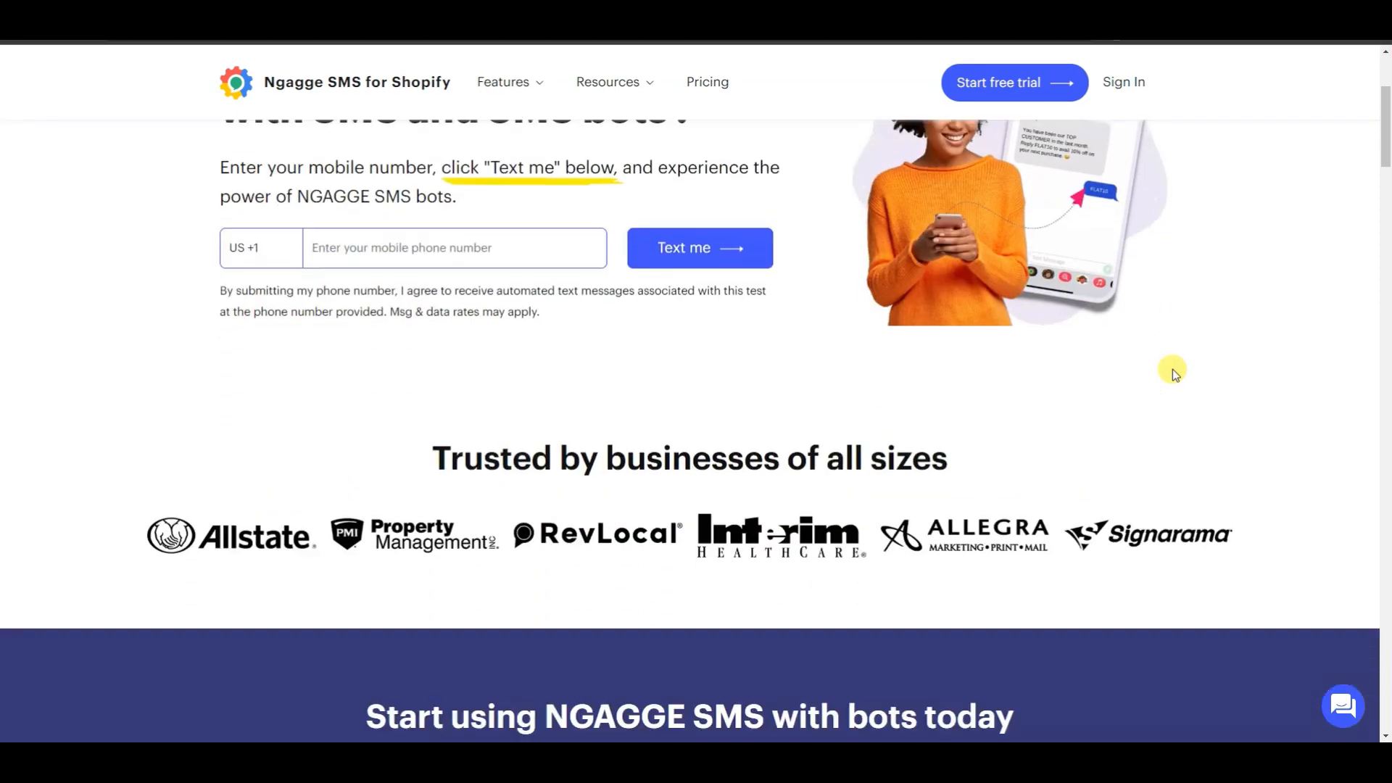
{"action": "scroll", "coordinate": [1213, 369], "scroll_direction": "down", "scroll_amount": 3}
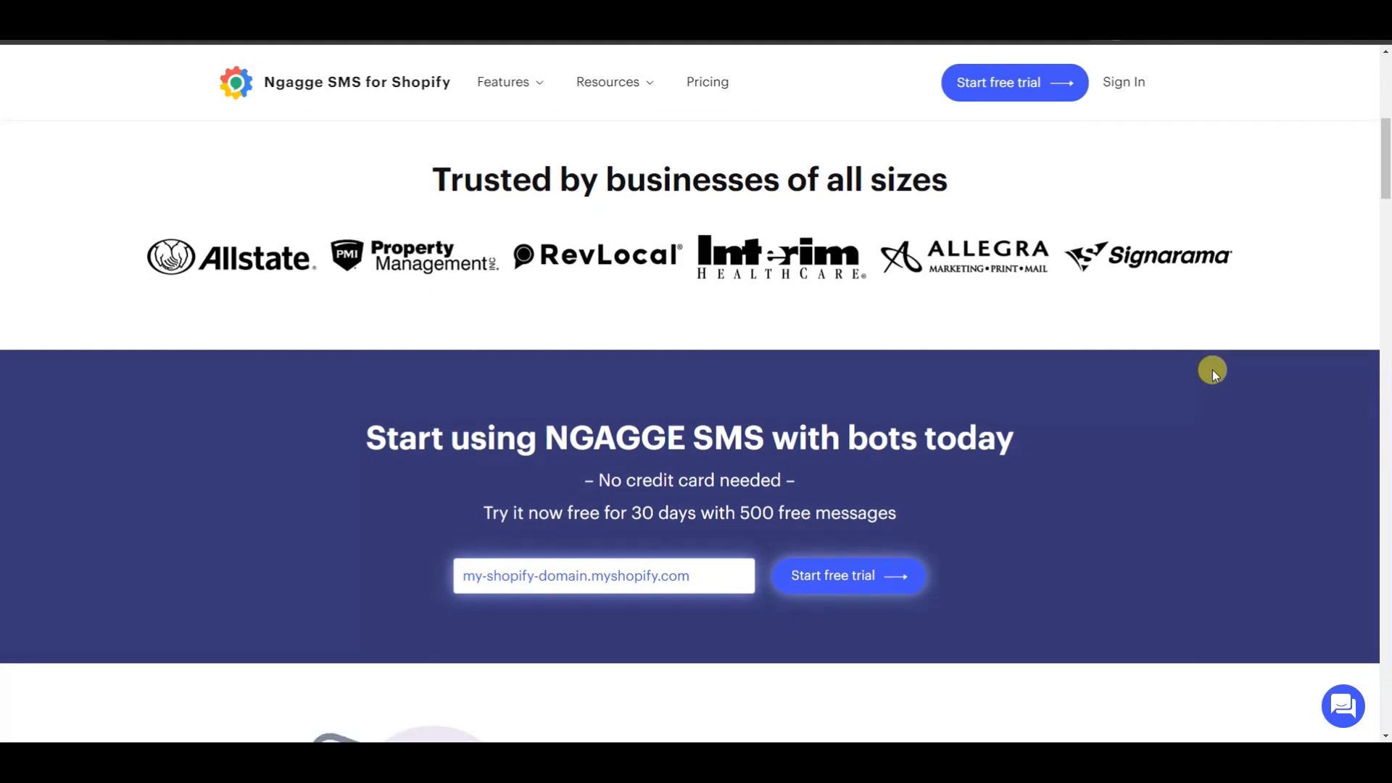
{"action": "scroll", "coordinate": [1213, 370], "scroll_direction": "down", "scroll_amount": 1}
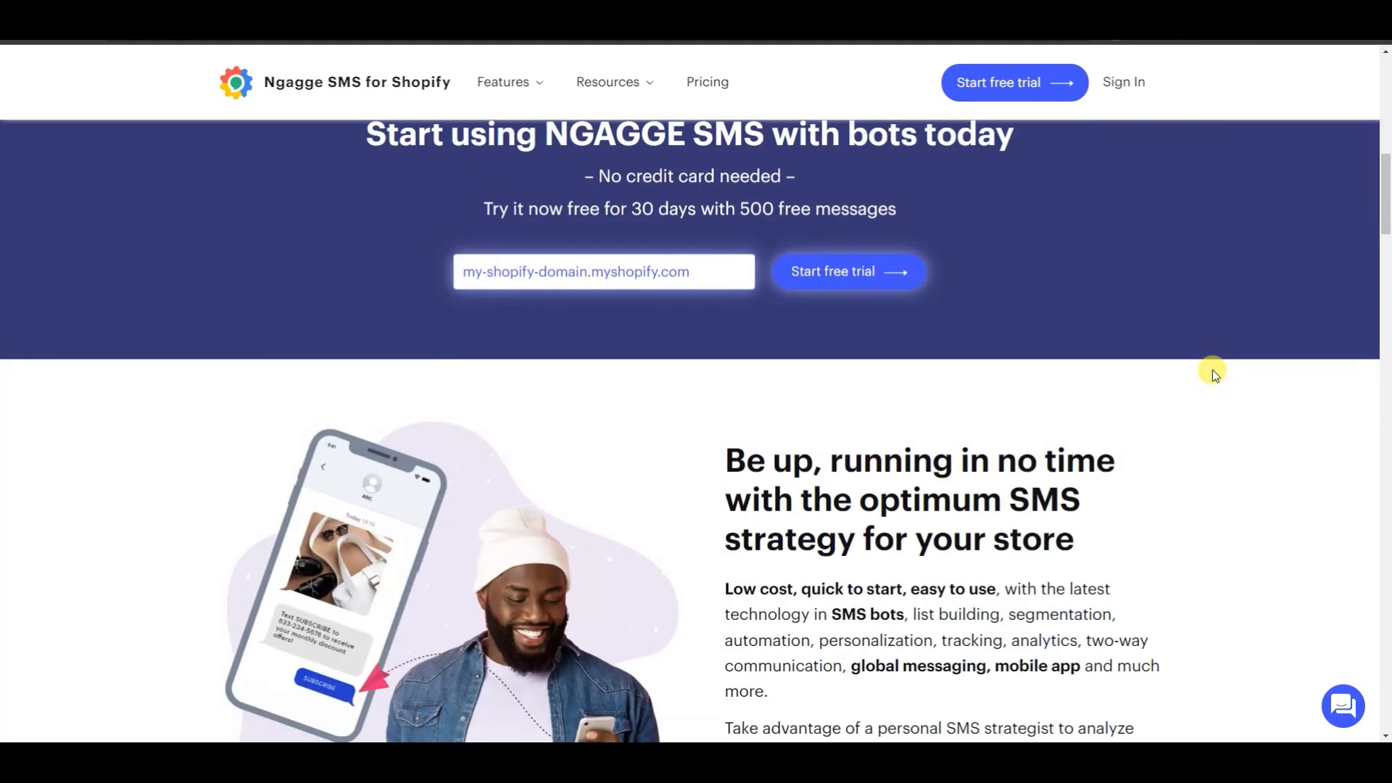
{"action": "scroll", "coordinate": [1215, 374], "scroll_direction": "down", "scroll_amount": 5}
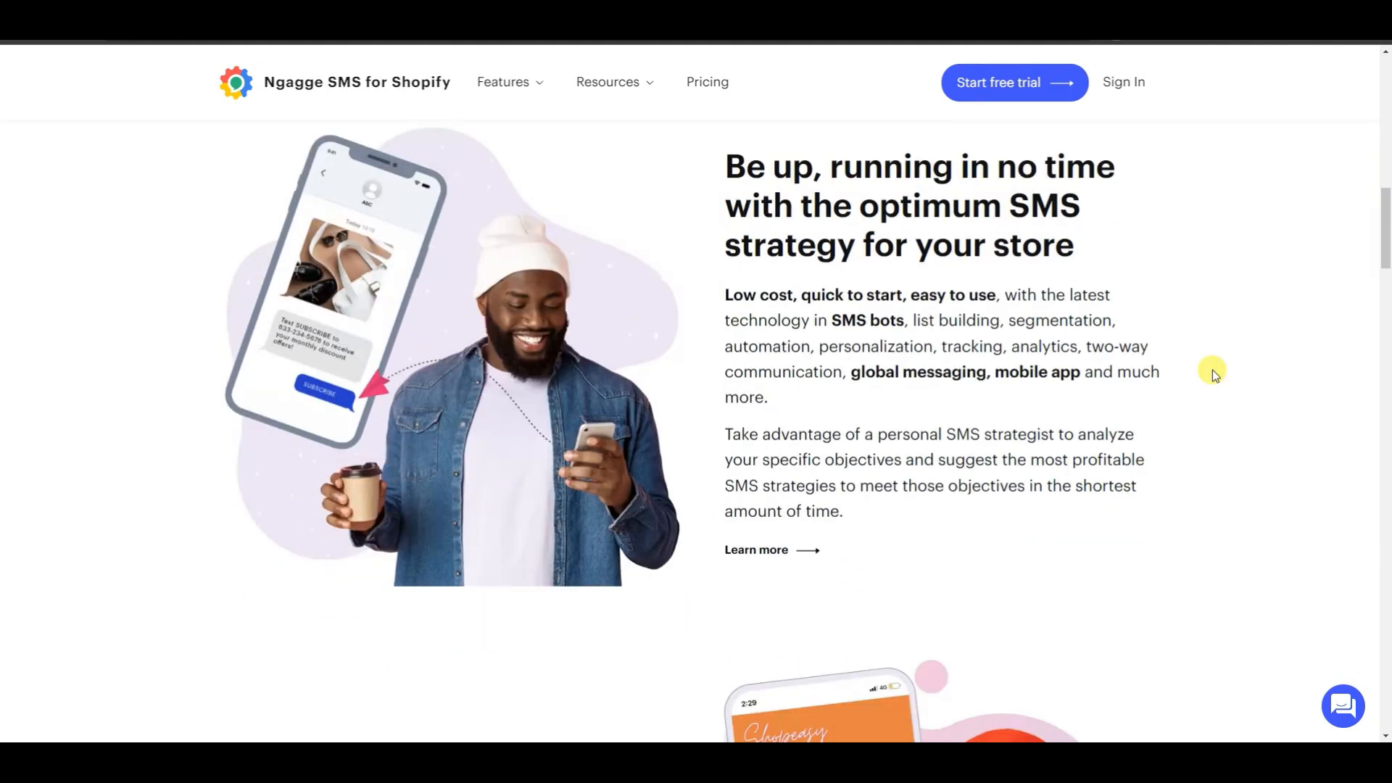
{"action": "scroll", "coordinate": [1215, 373], "scroll_direction": "down", "scroll_amount": 4}
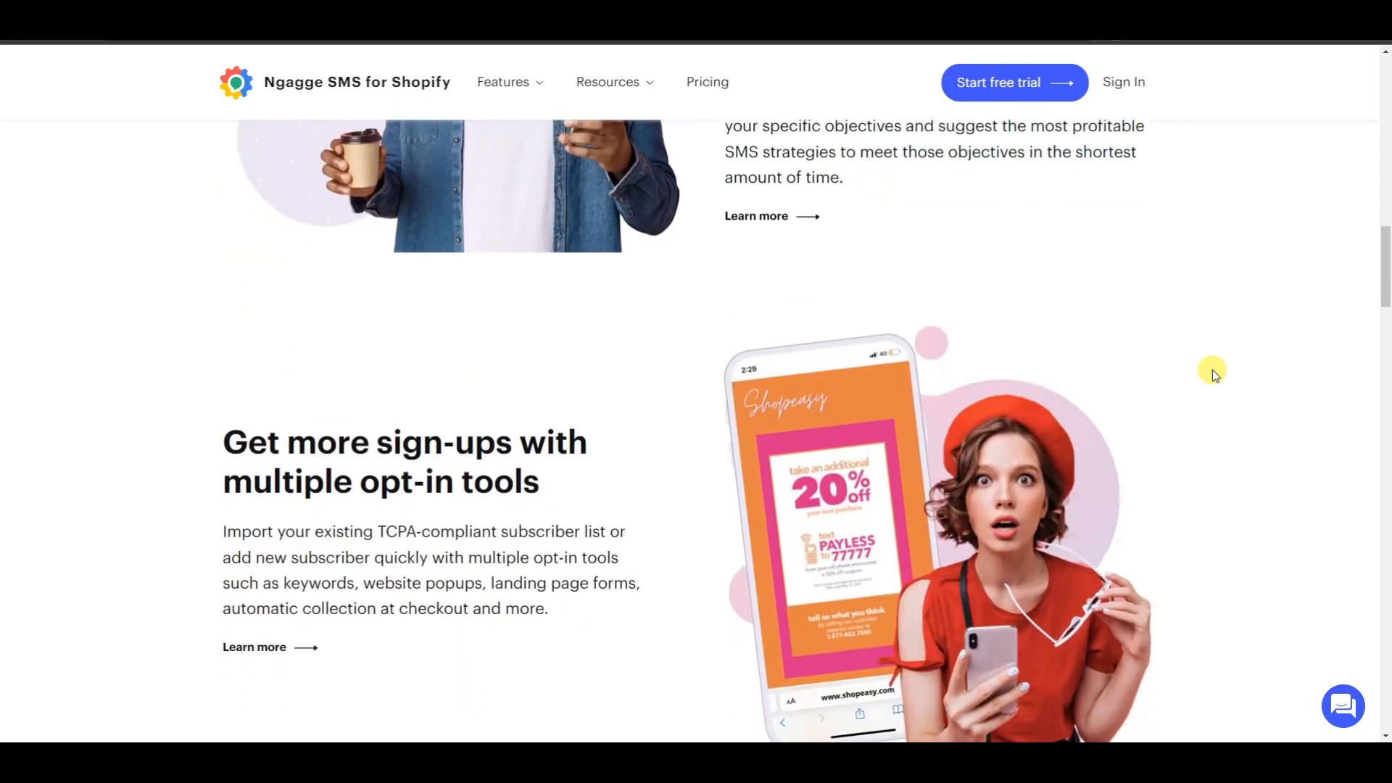
{"action": "scroll", "coordinate": [1215, 374], "scroll_direction": "down", "scroll_amount": 5}
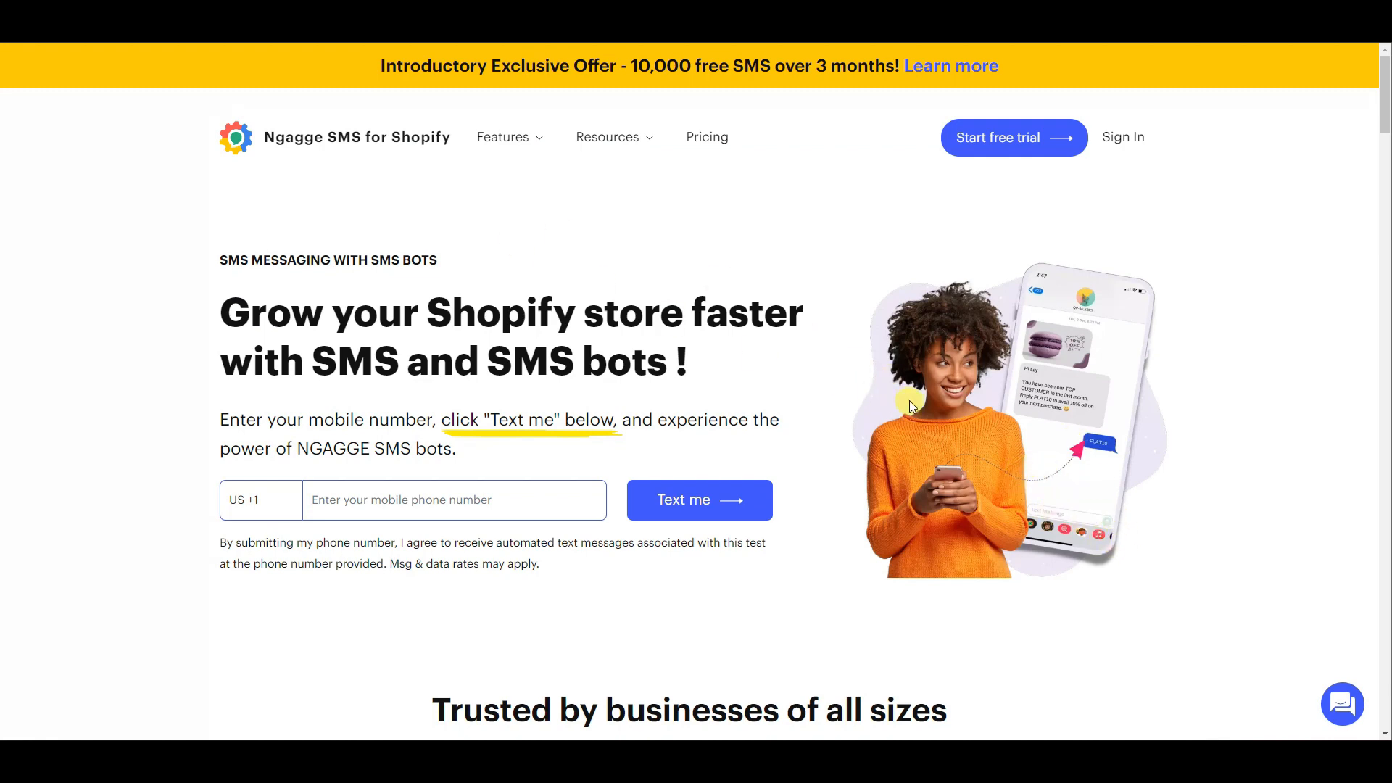
Start the free trial for the store domain youtube-store-demo.myshopify.com.
{"action": "left_click", "coordinate": [1024, 138]}
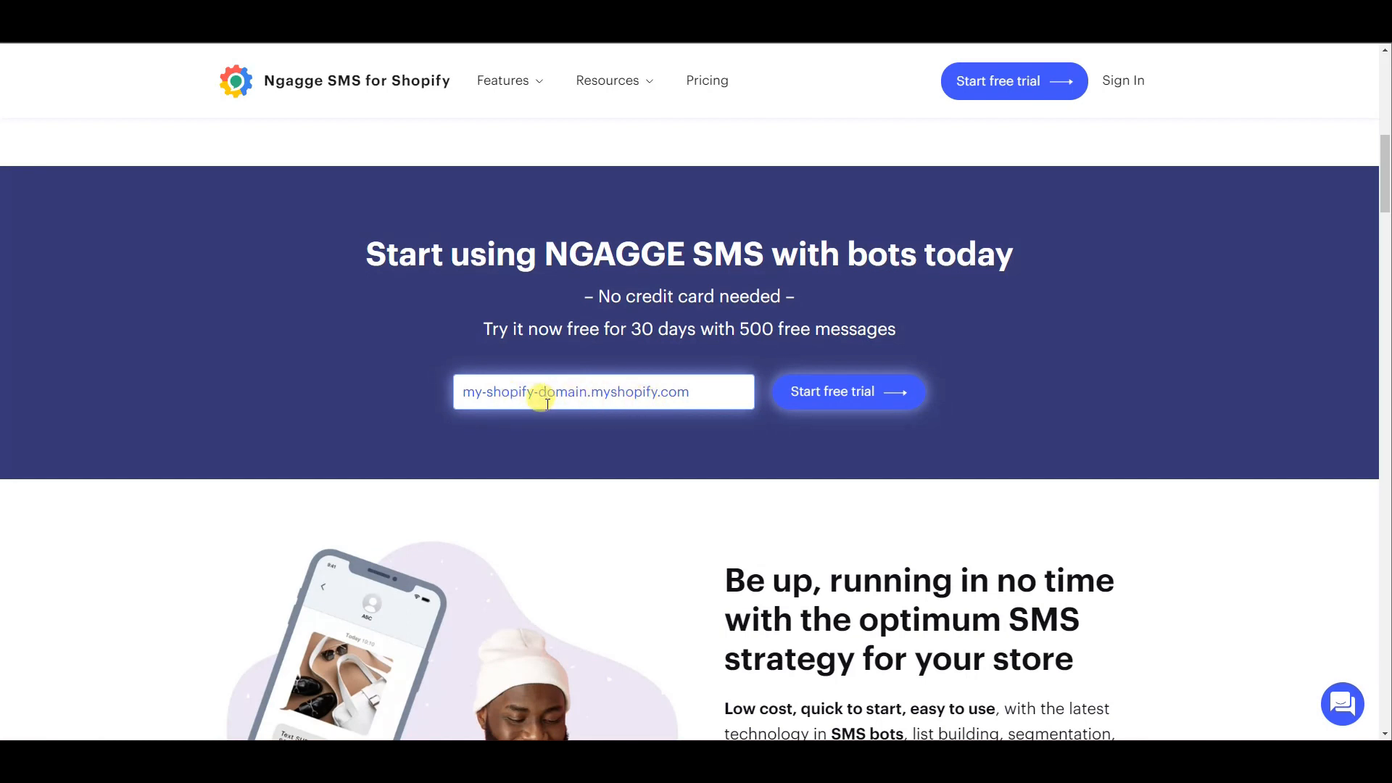
{"action": "type", "text": "youtube-store-demo.myshopify.com"}
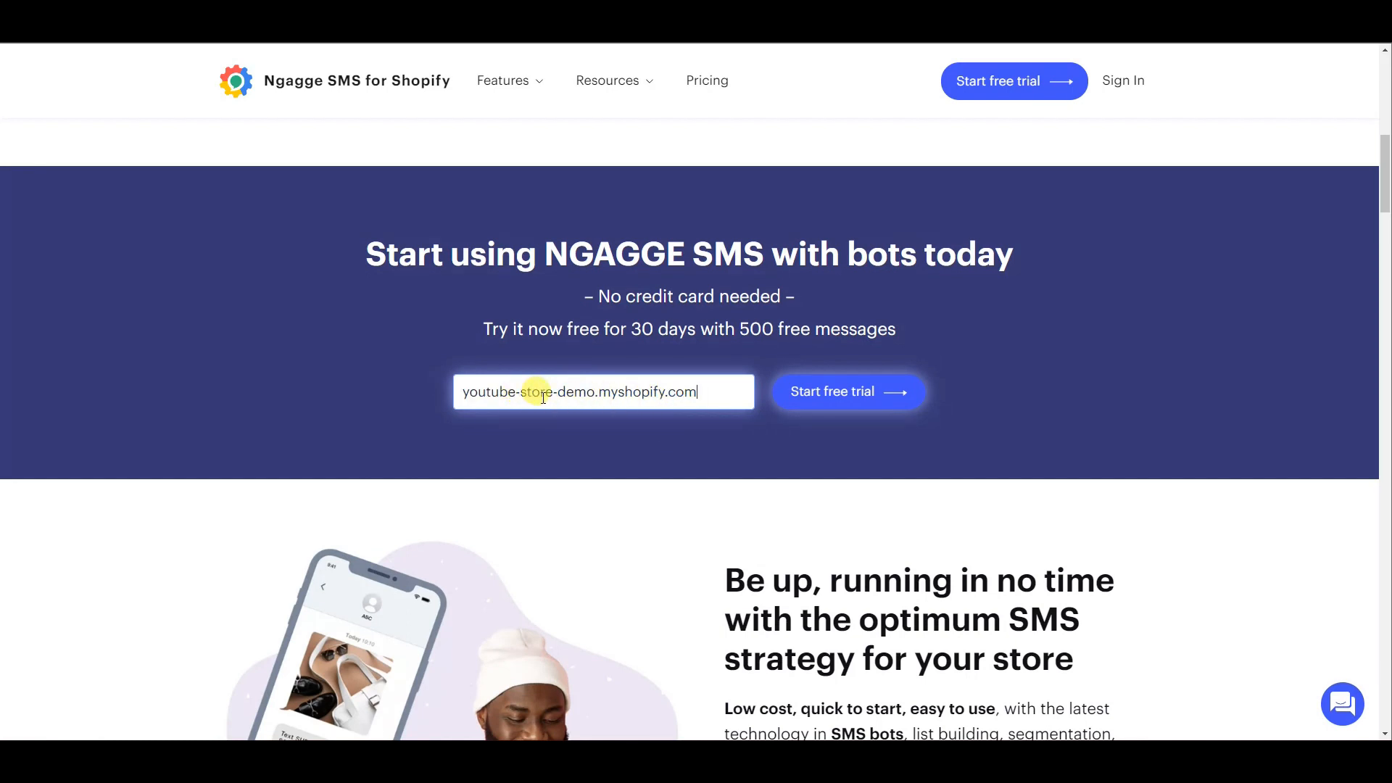
{"action": "left_click", "coordinate": [869, 401]}
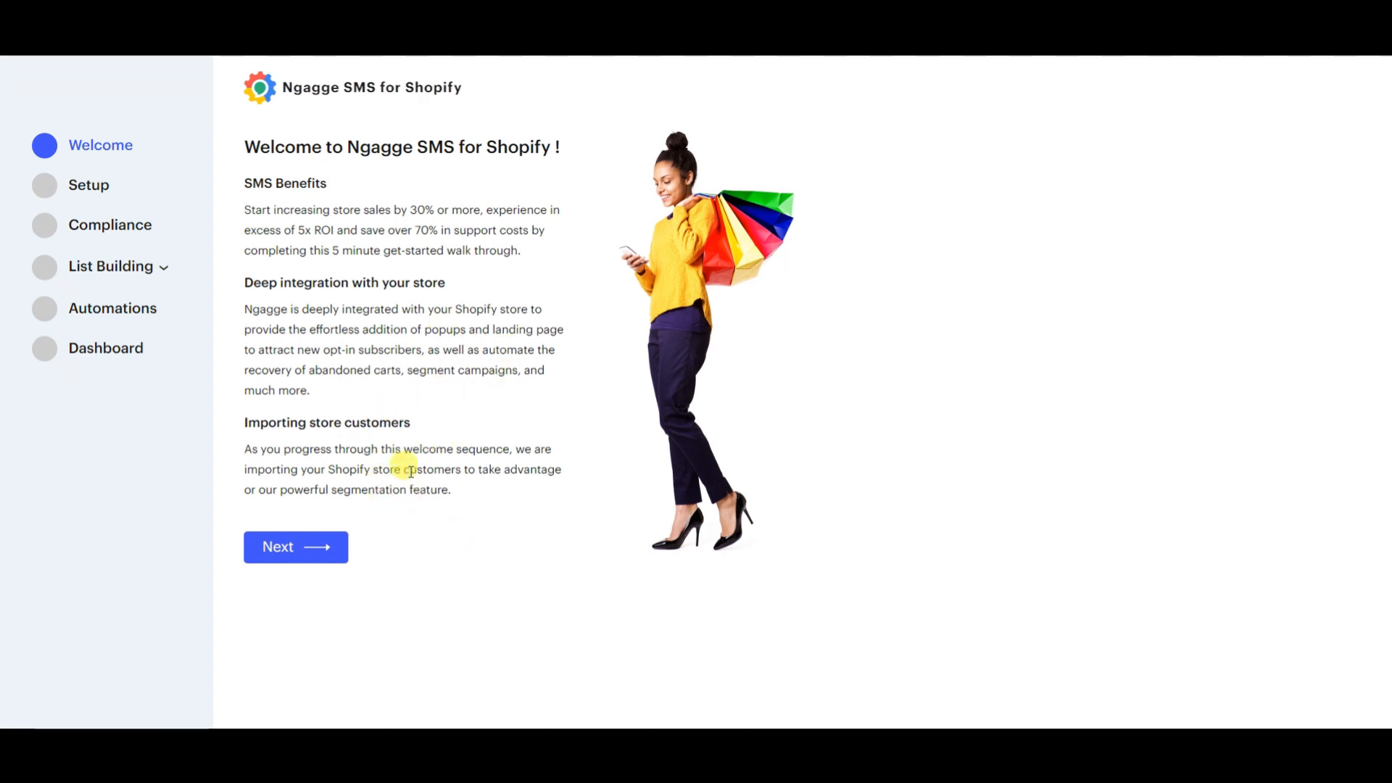
Continue past the welcome and account setup pages, checking the available country and time zone choices on the way.
{"action": "left_click", "coordinate": [319, 545]}
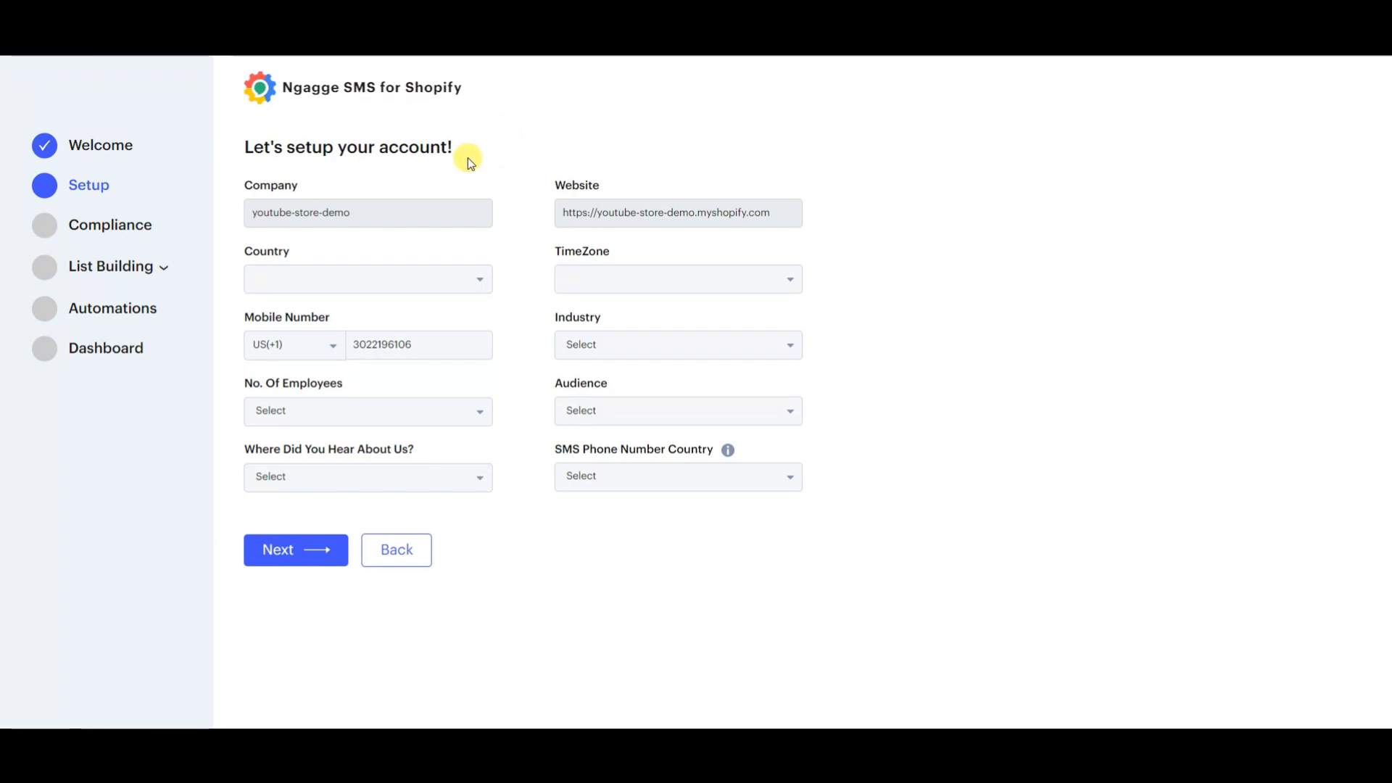
{"action": "left_click", "coordinate": [458, 281]}
{"action": "left_click", "coordinate": [744, 564]}
{"action": "left_click", "coordinate": [653, 279]}
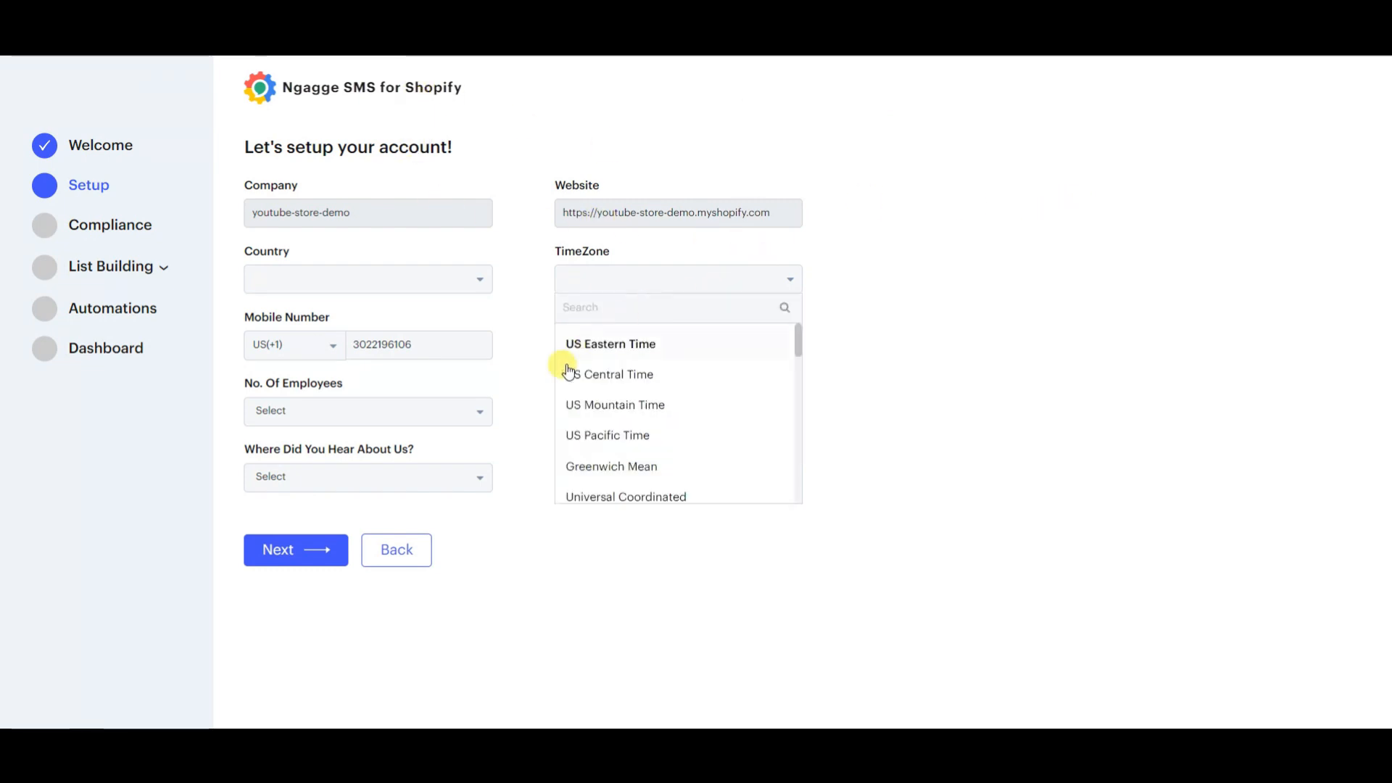
{"action": "left_click", "coordinate": [1044, 488]}
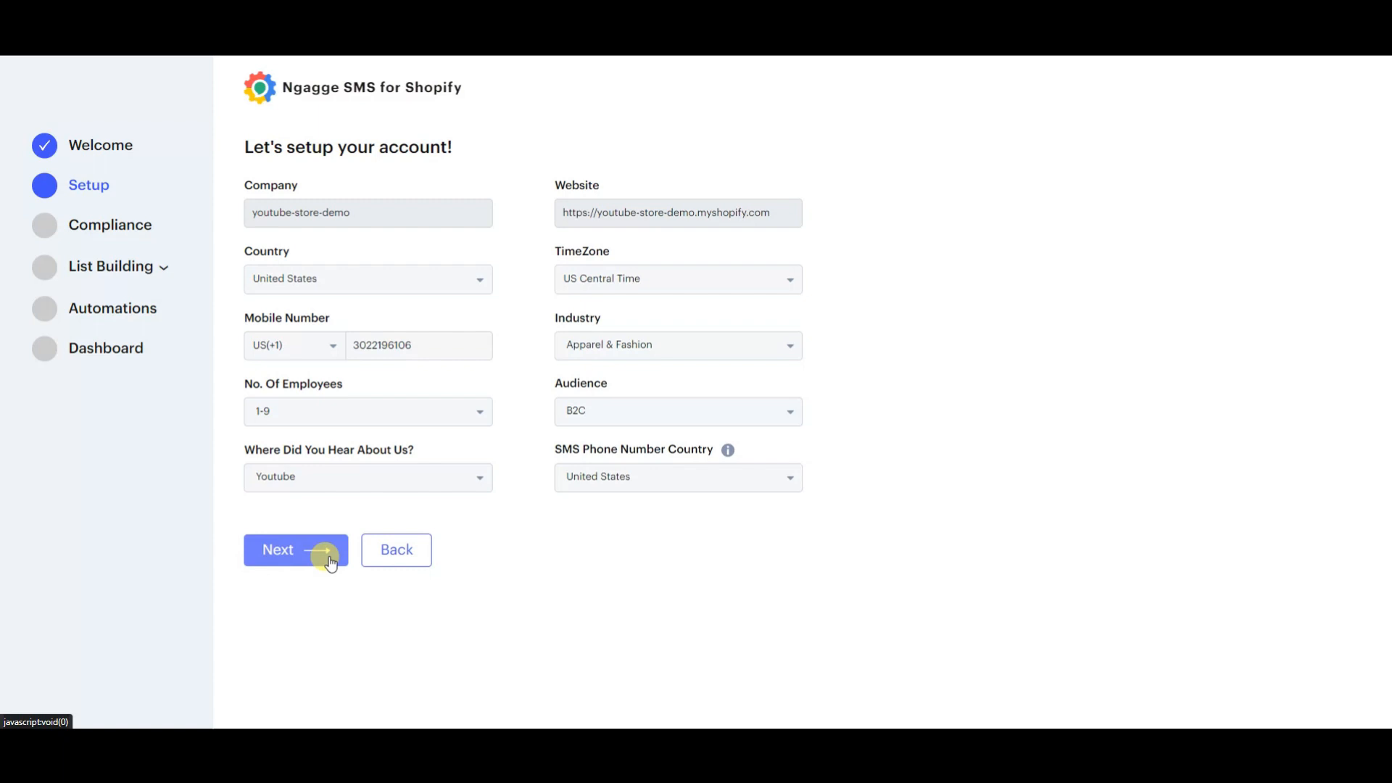
{"action": "left_click", "coordinate": [327, 559]}
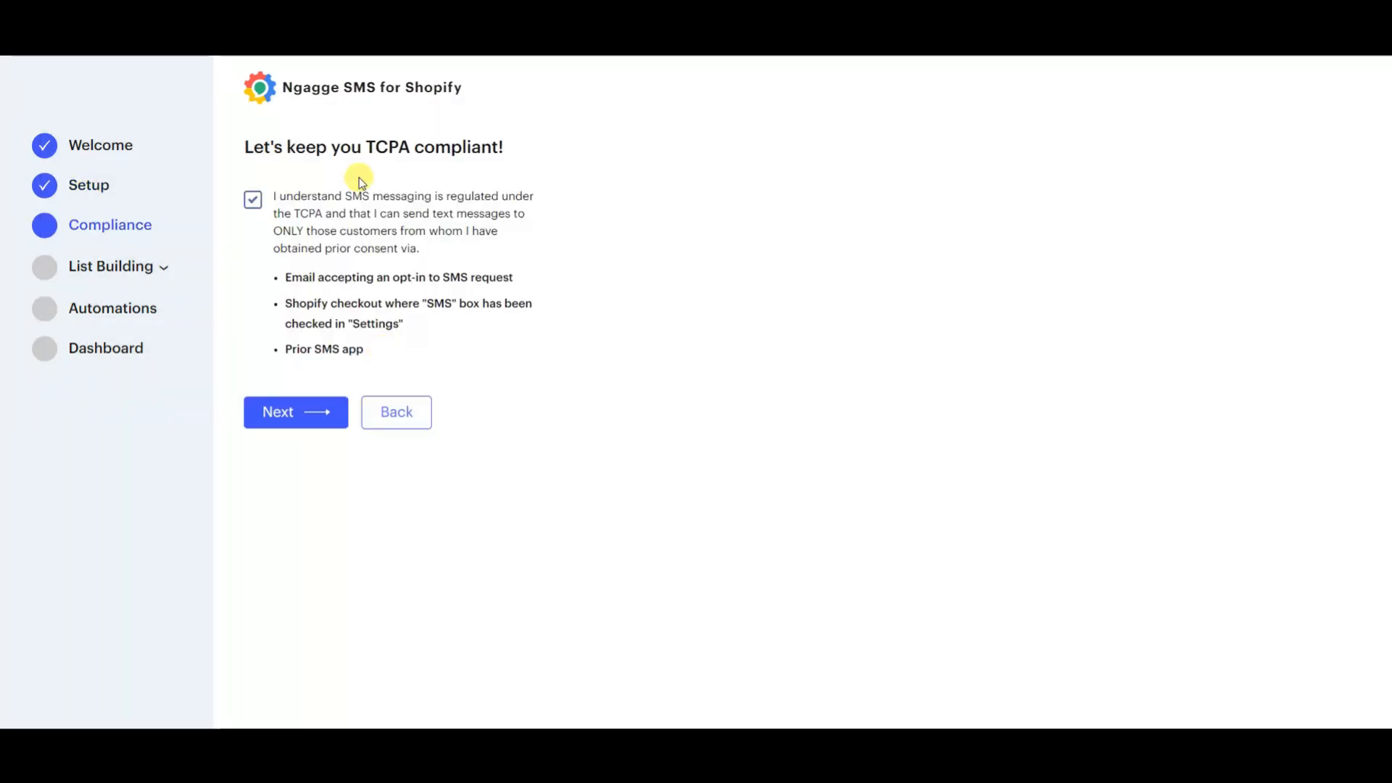
Continue onboarding with the TCPA consent accepted, the SAVE10 keyword kept and the desktop and mobile popup form enabled.
{"action": "left_click", "coordinate": [302, 422]}
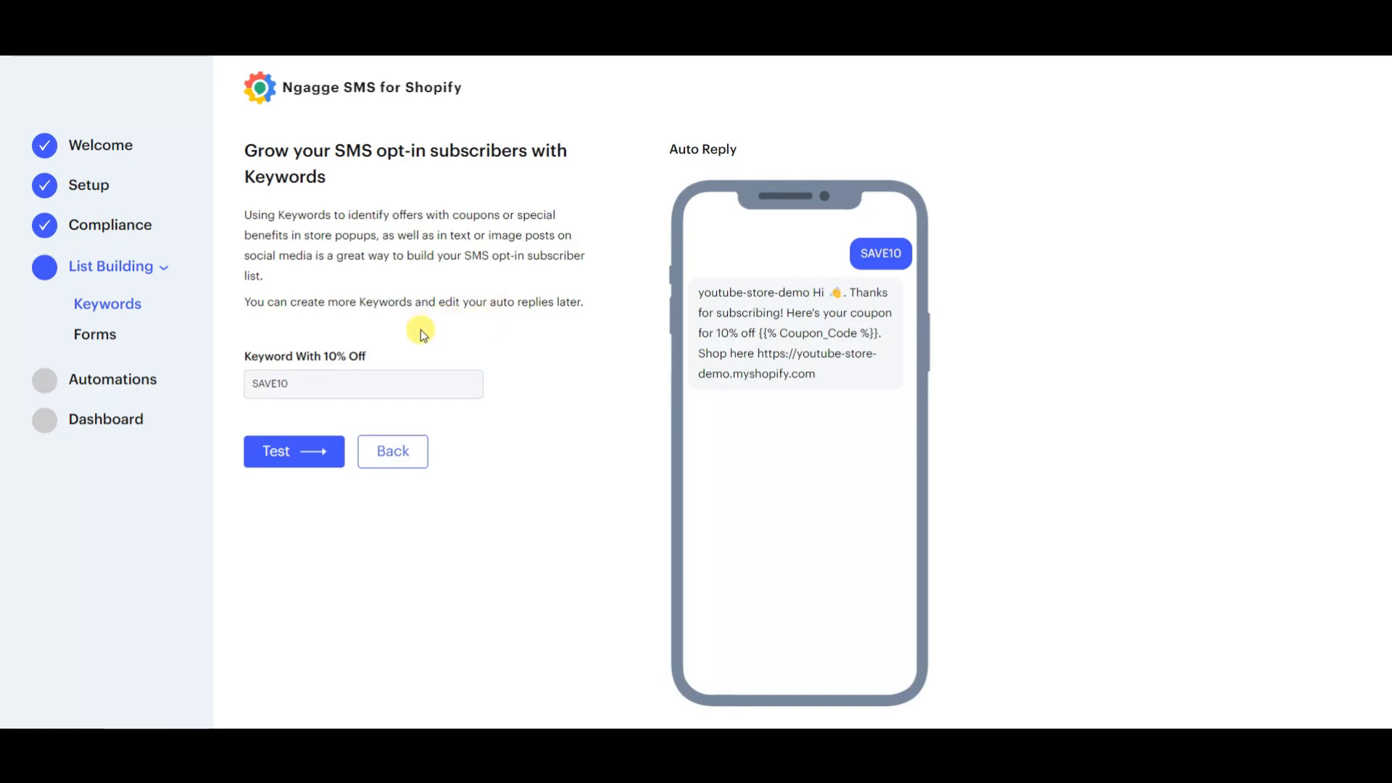
{"action": "left_click", "coordinate": [334, 448]}
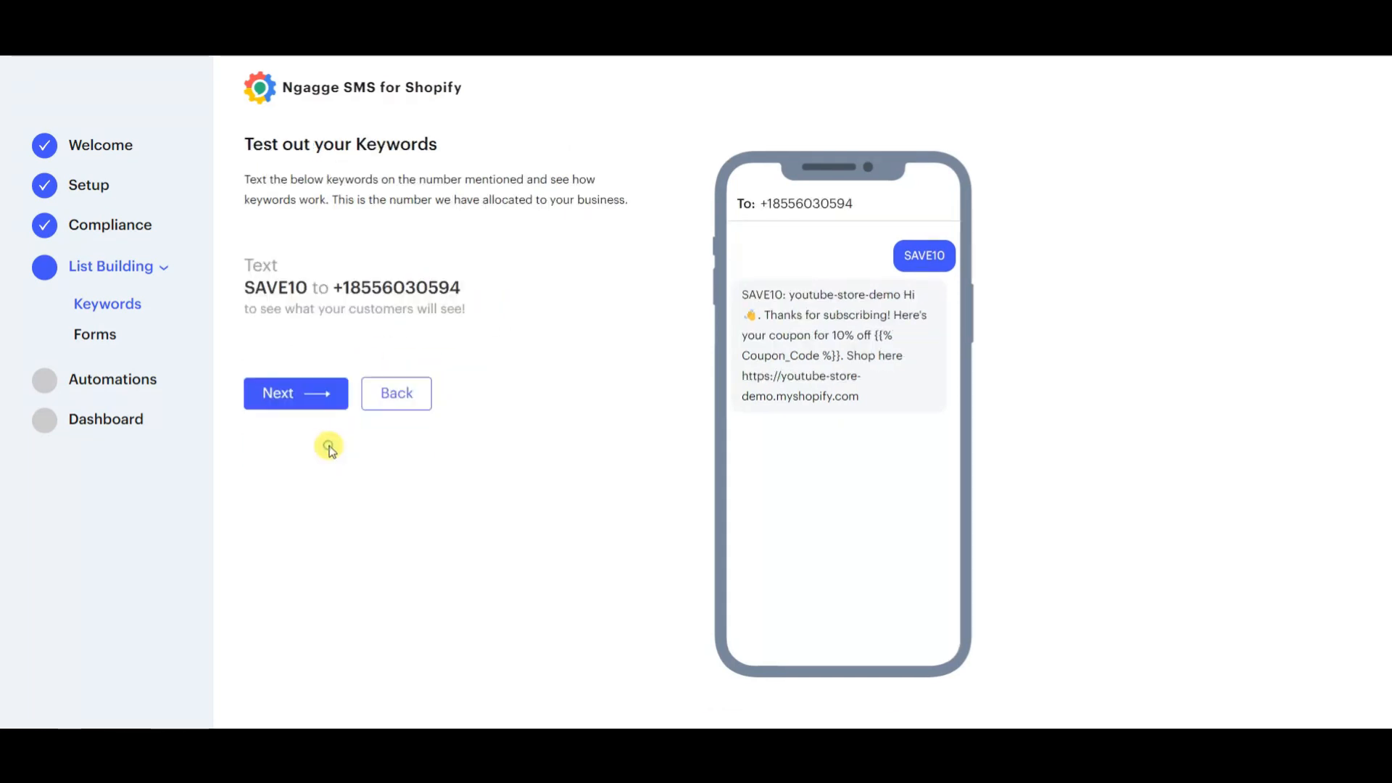
{"action": "left_click", "coordinate": [317, 396]}
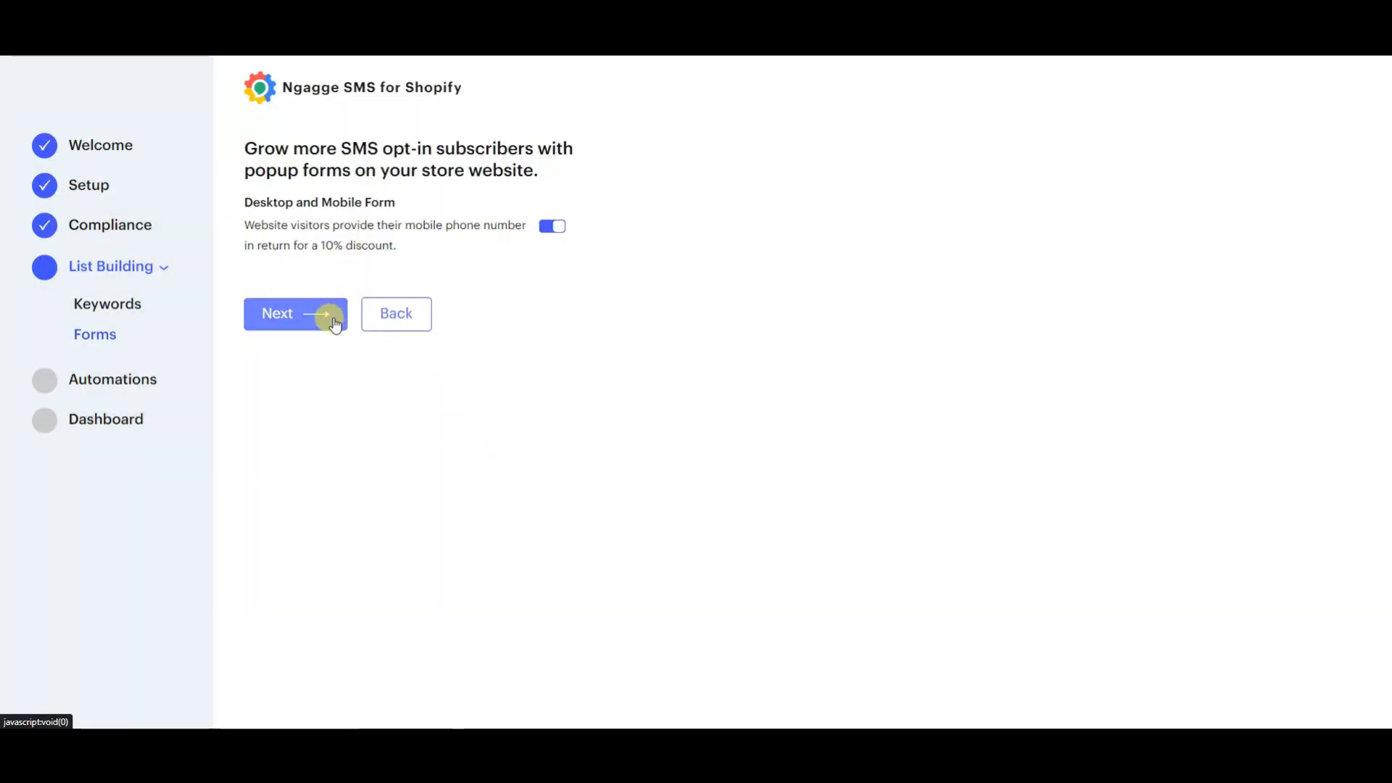
{"action": "left_click", "coordinate": [333, 321]}
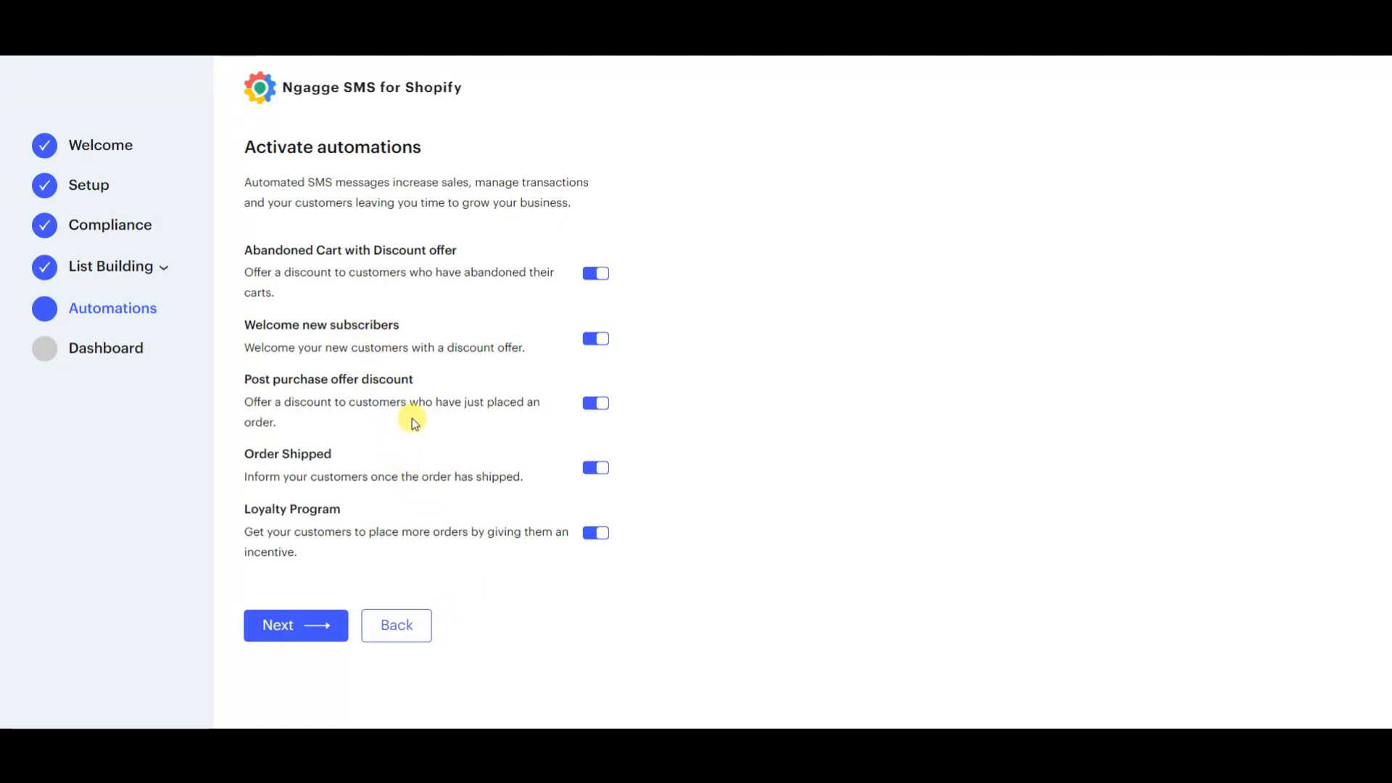
Finish onboarding with the abandoned cart, welcome, post-purchase, order shipped and loyalty automations active.
{"action": "left_click", "coordinate": [596, 274]}
{"action": "left_click", "coordinate": [328, 625]}
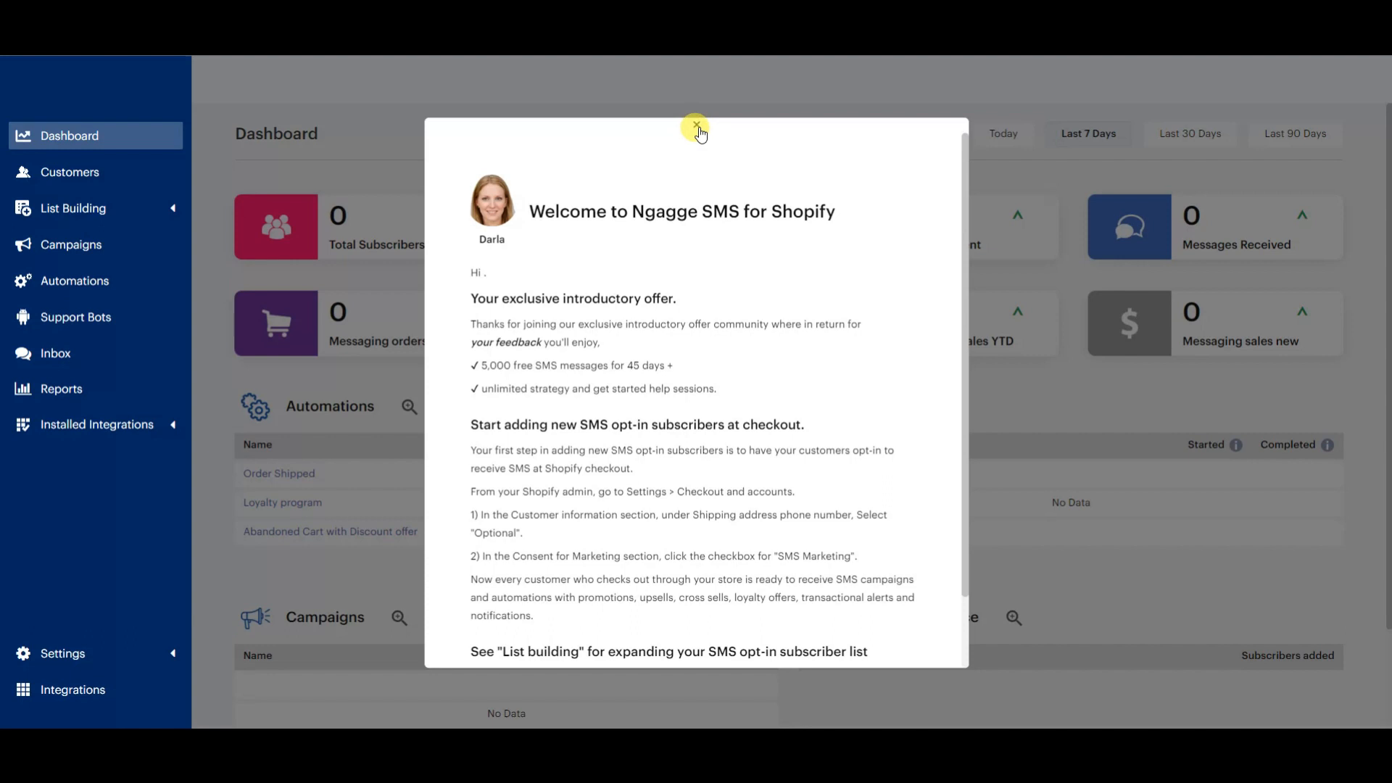
{"action": "left_click", "coordinate": [696, 126]}
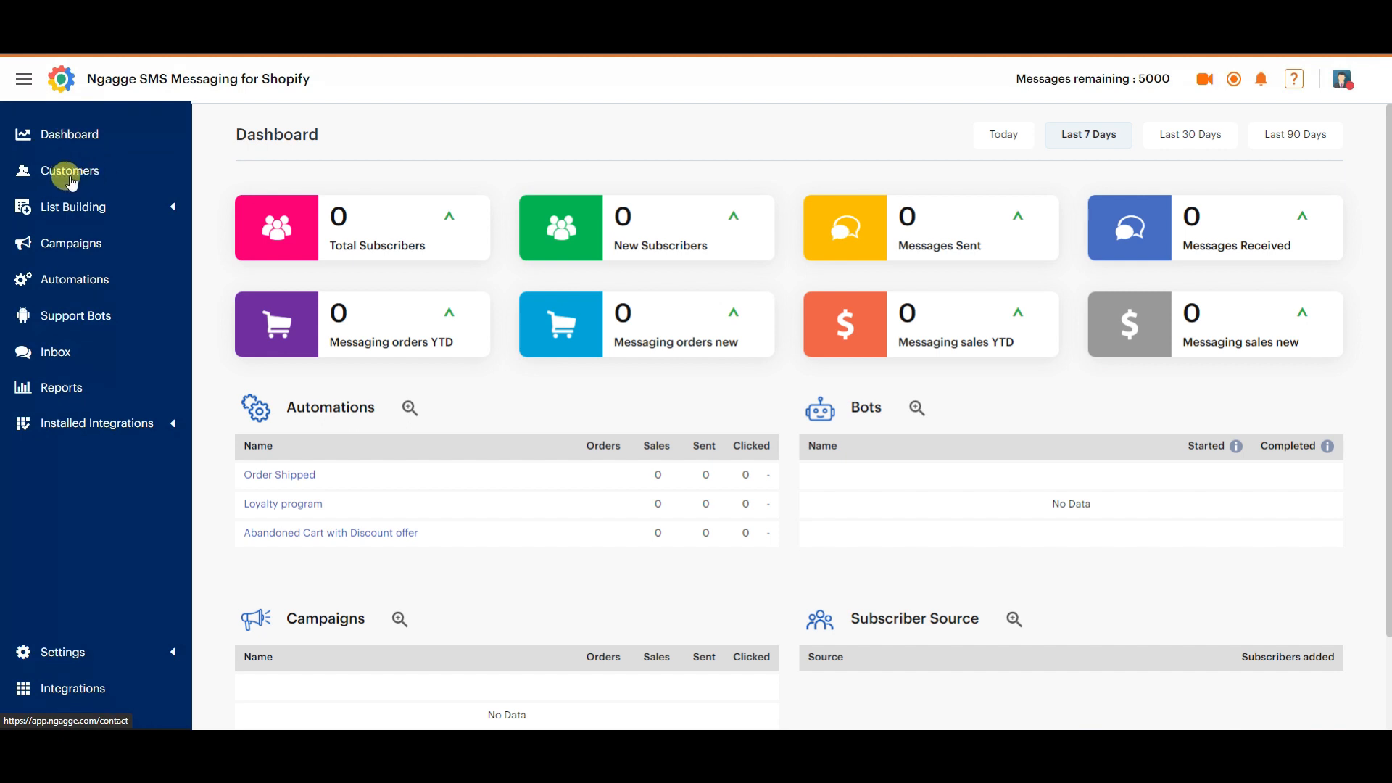
Go to the automations list, dismiss the SMS automations introduction and open the Abandoned Cart with Discount offer automation.
{"action": "left_click", "coordinate": [173, 209]}
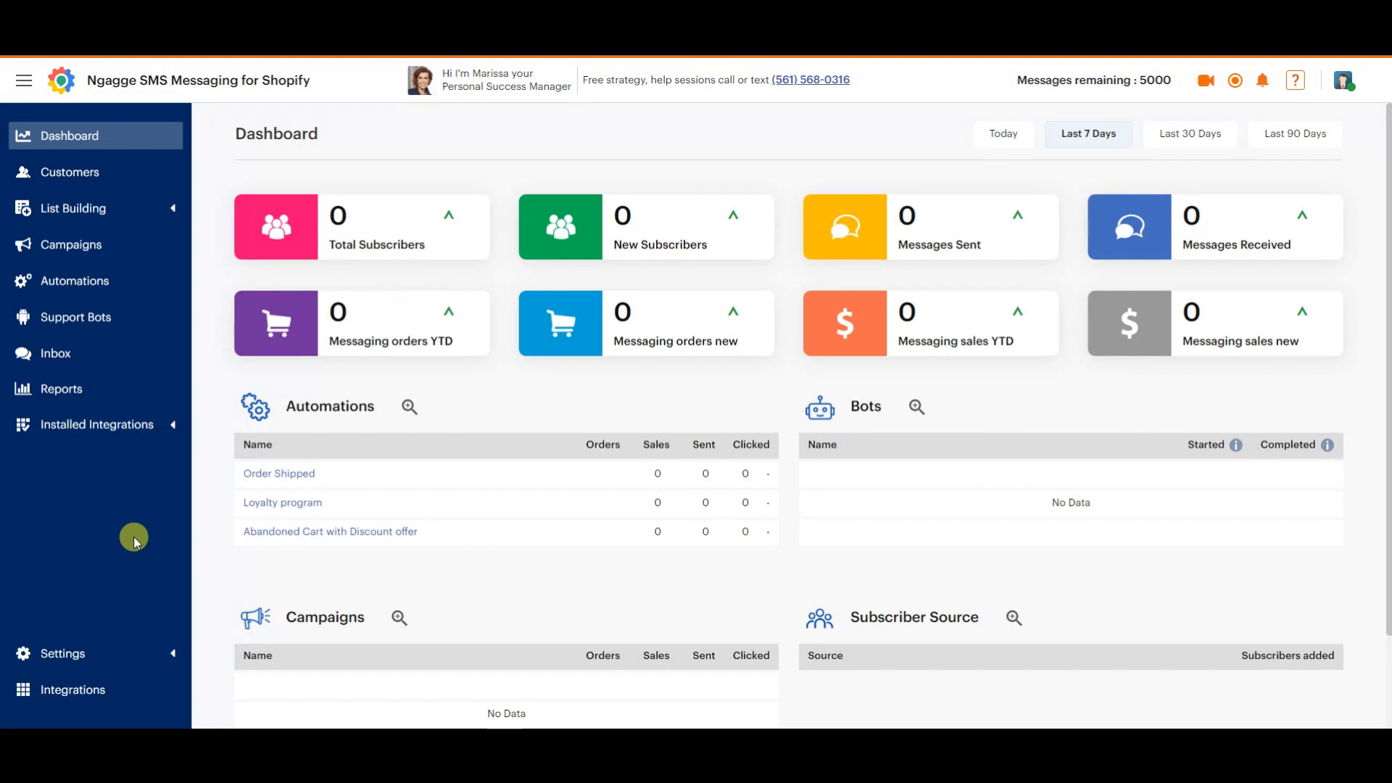
{"action": "left_click", "coordinate": [80, 283]}
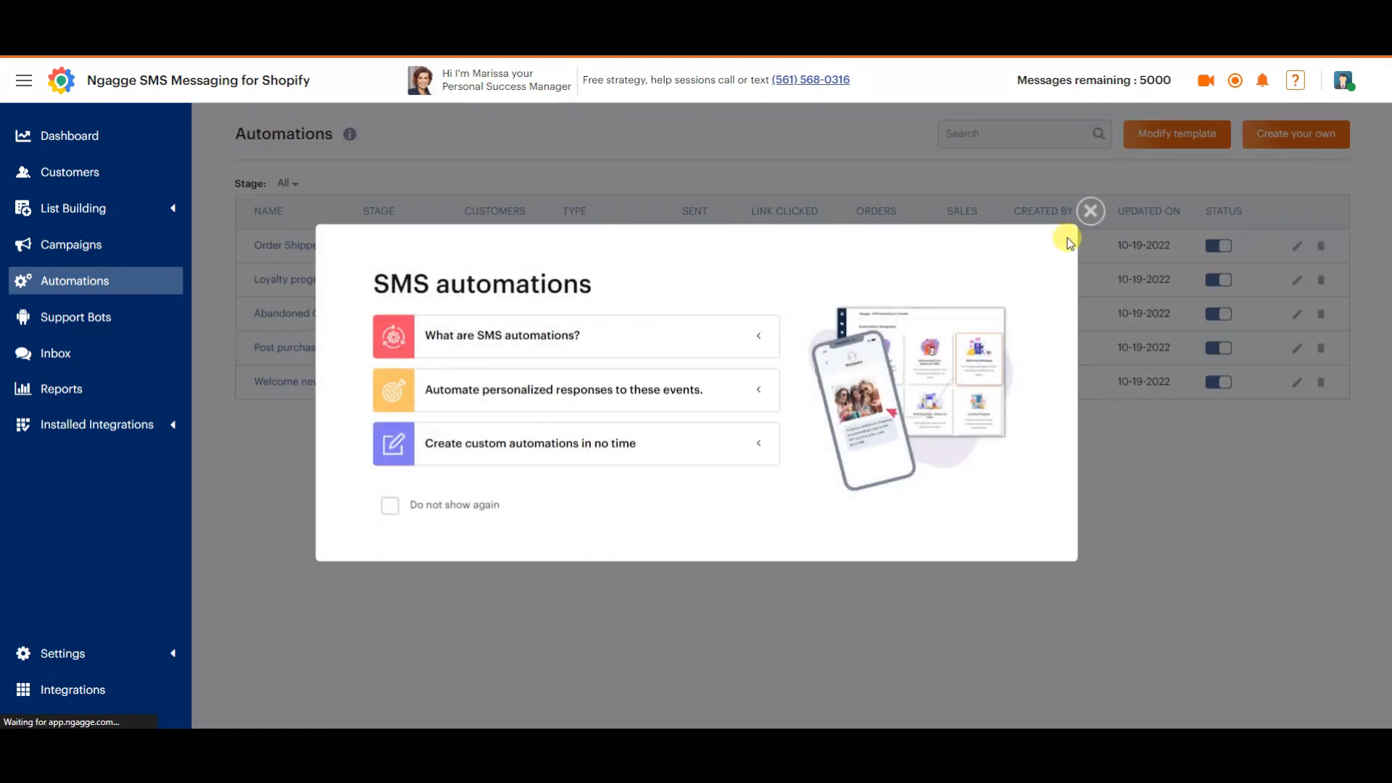
{"action": "left_click", "coordinate": [1096, 211]}
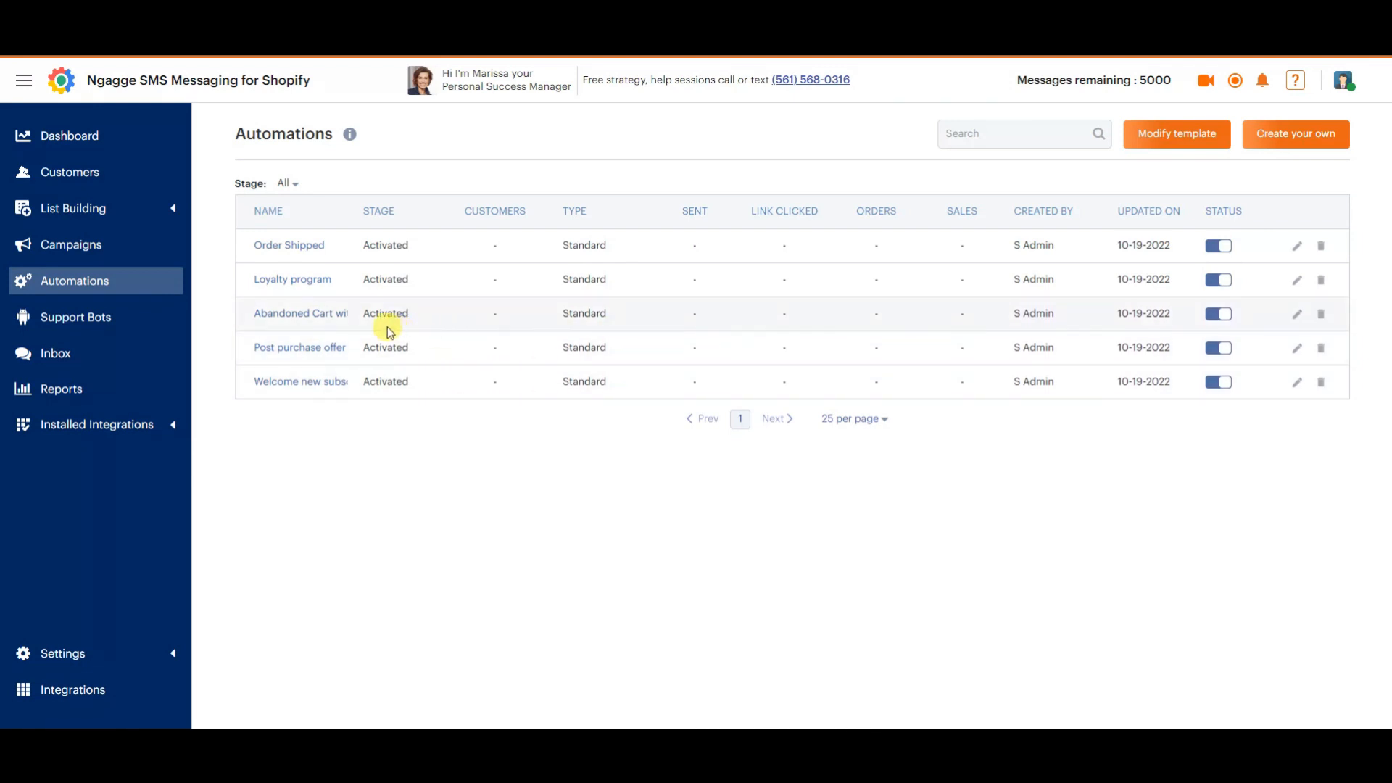
{"action": "left_click", "coordinate": [325, 316]}
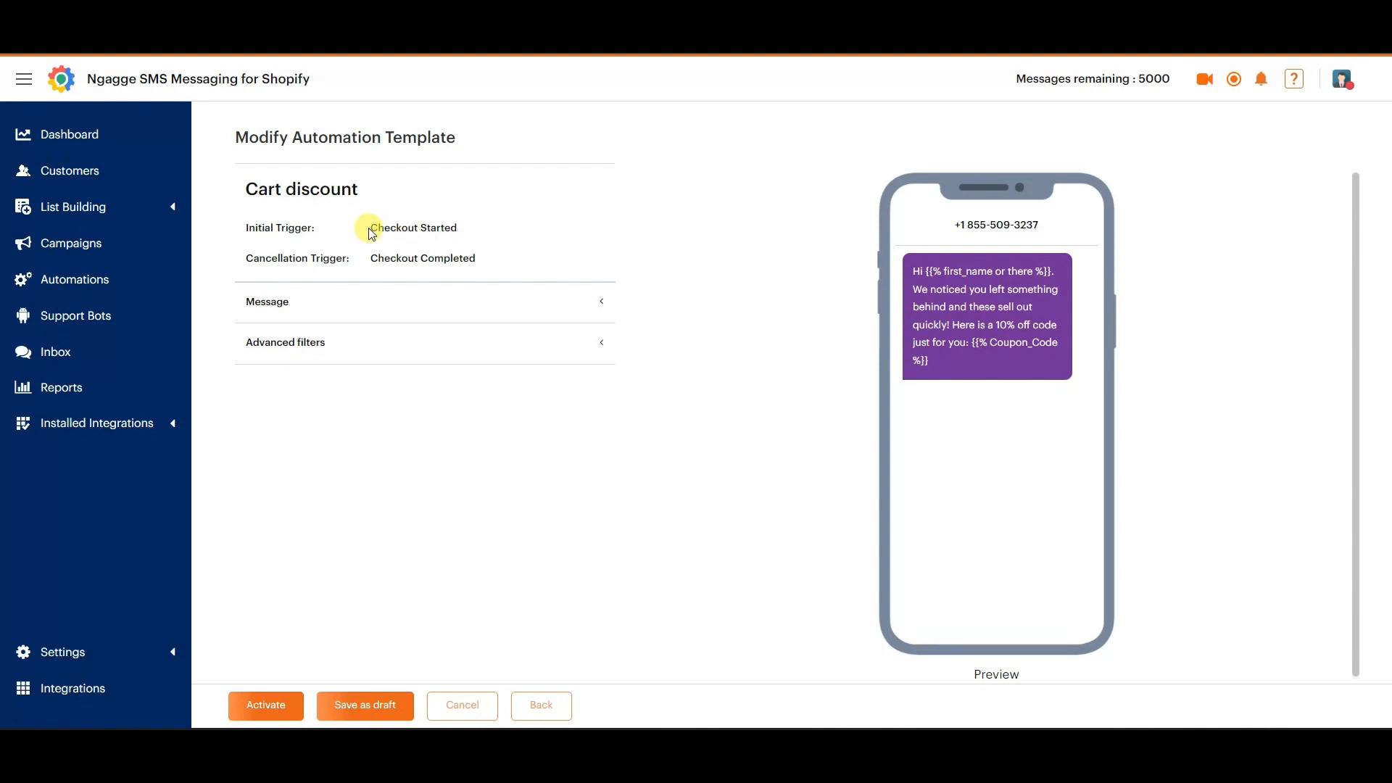
Check the initial trigger and the cancellation trigger of the Cart discount automation template.
{"action": "left_click_drag", "start_coordinate": [364, 227], "coordinate": [472, 239]}
{"action": "left_click", "coordinate": [476, 243]}
{"action": "left_click_drag", "start_coordinate": [374, 260], "coordinate": [526, 263]}
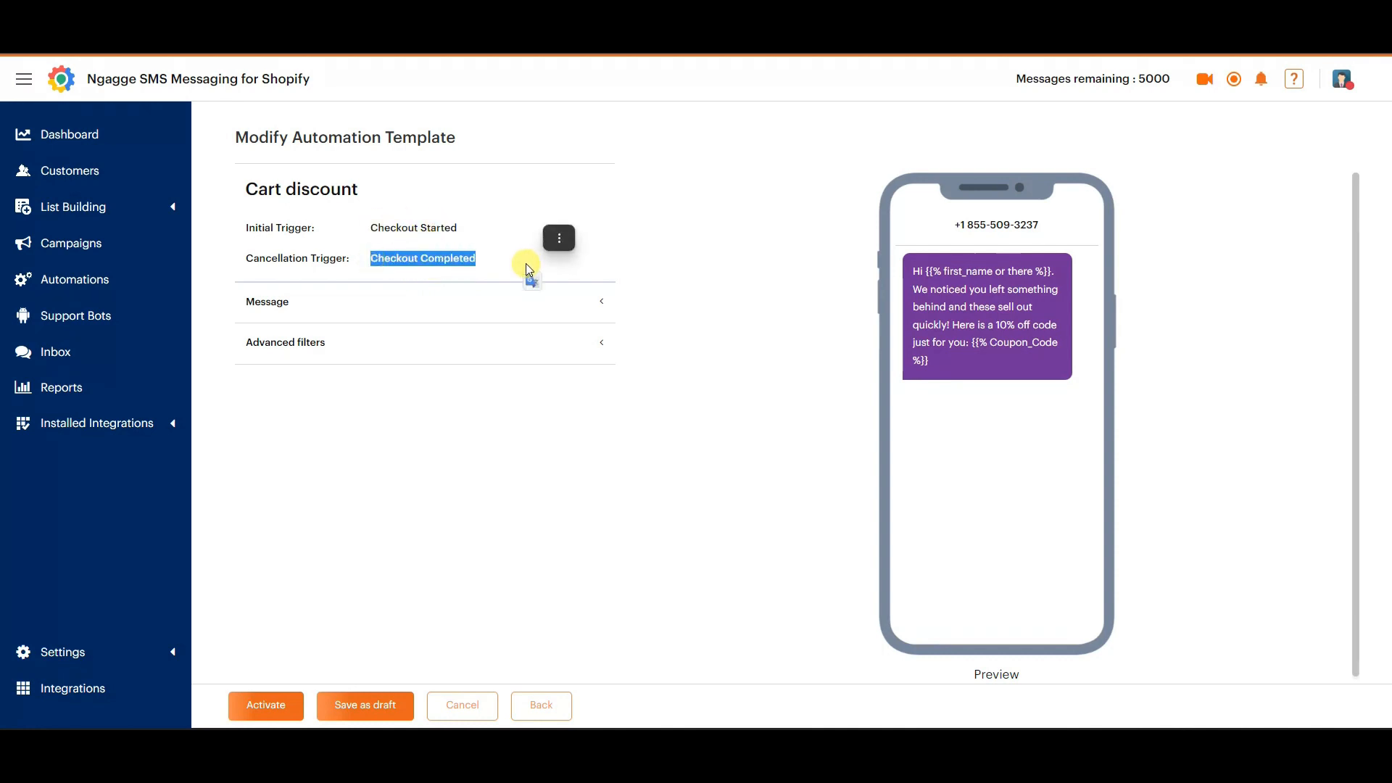
Open the message settings, add "Complete your order while supplies last." before the 10% off sentence and check the message length.
{"action": "left_click", "coordinate": [515, 264]}
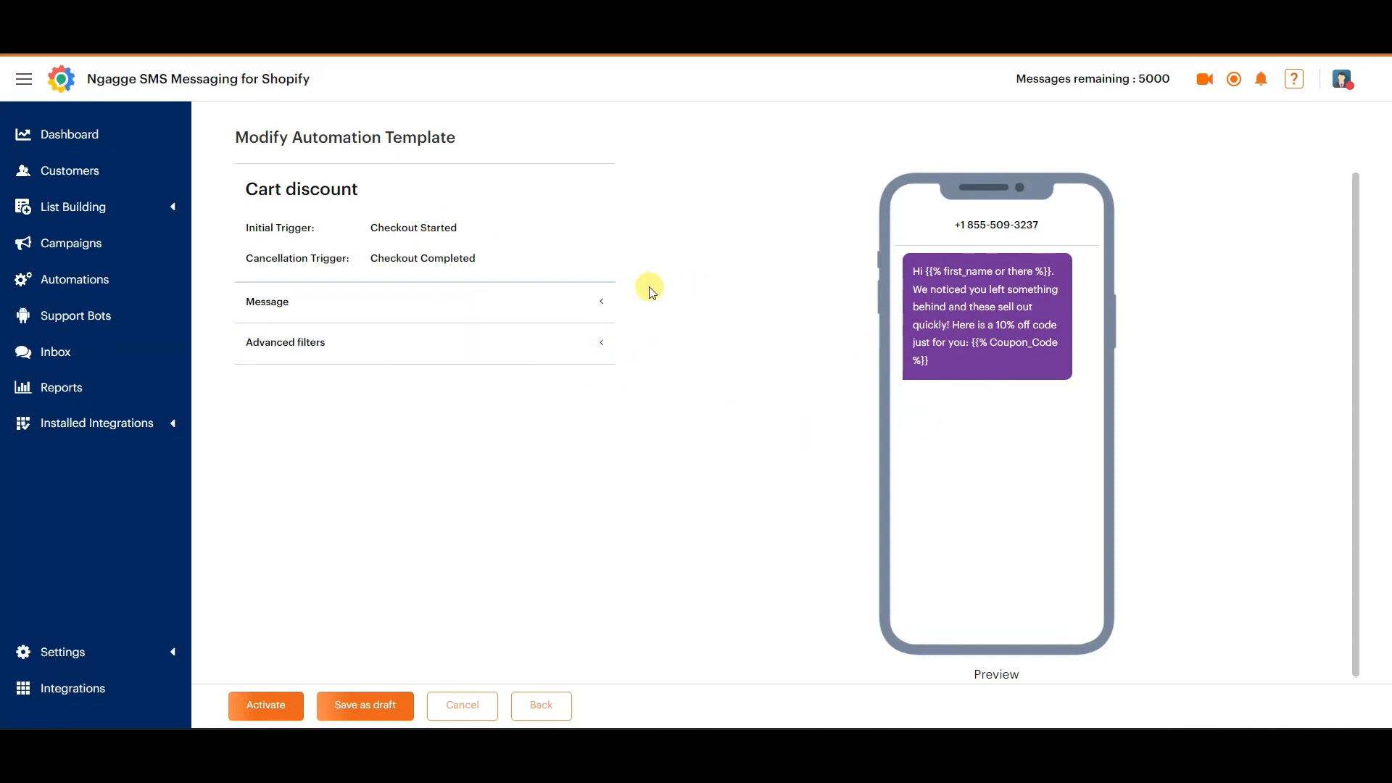
{"action": "left_click", "coordinate": [606, 304]}
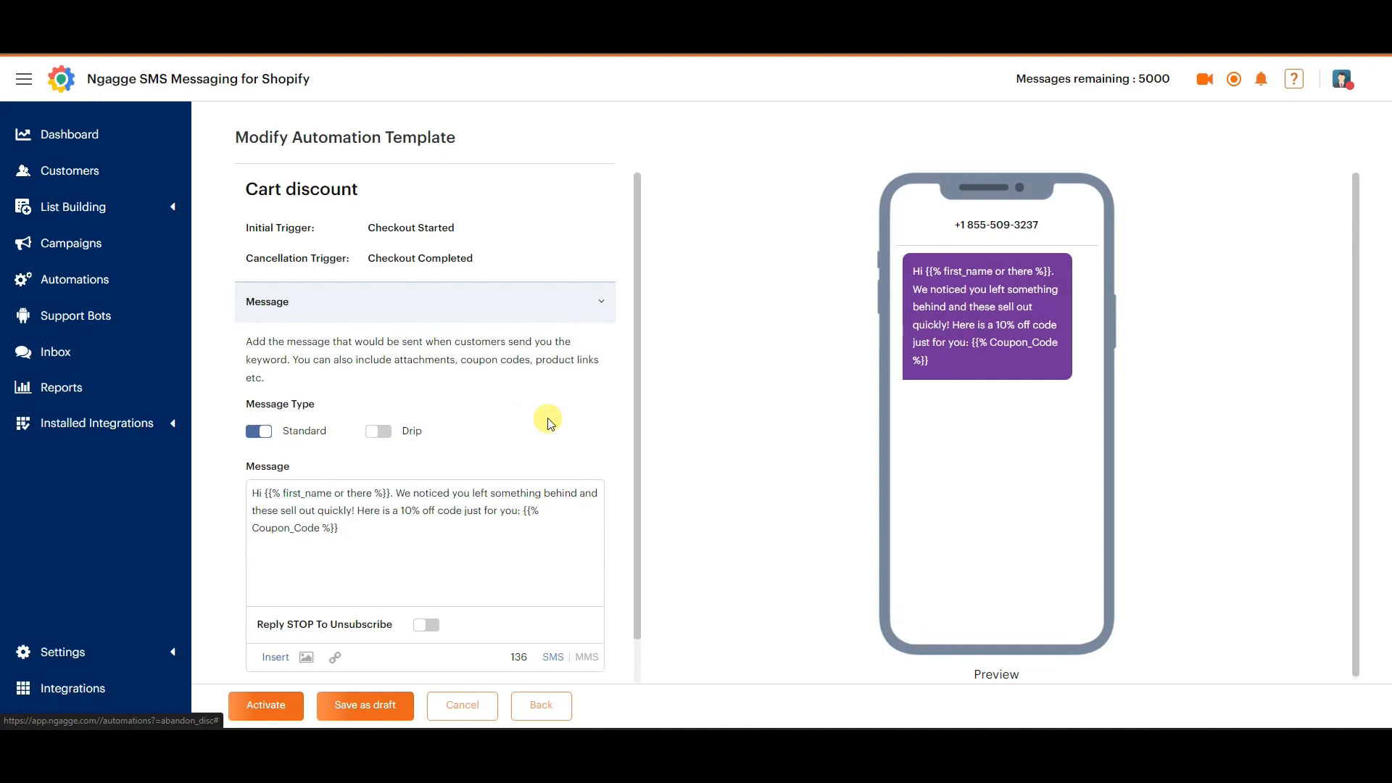
{"action": "scroll", "coordinate": [549, 420], "scroll_direction": "down", "scroll_amount": 1}
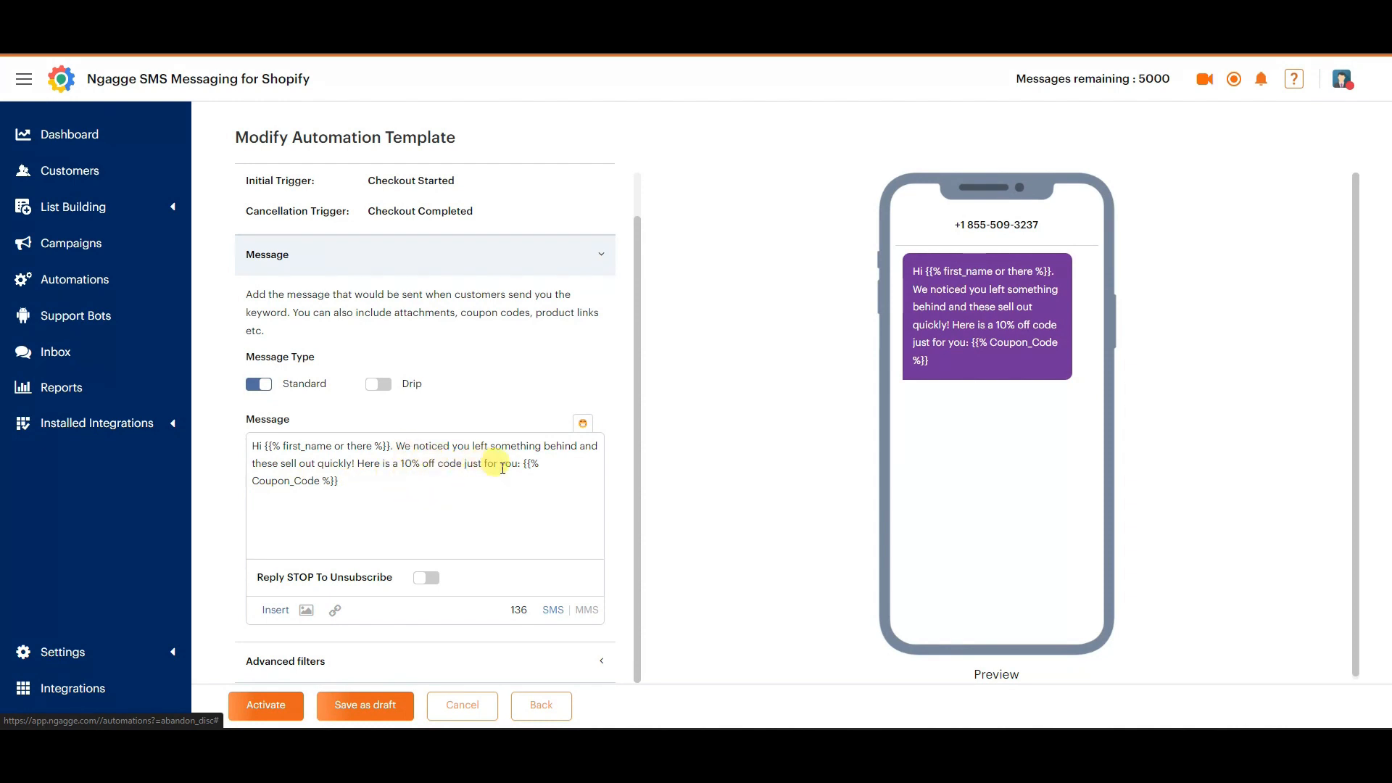
{"action": "left_click", "coordinate": [415, 482]}
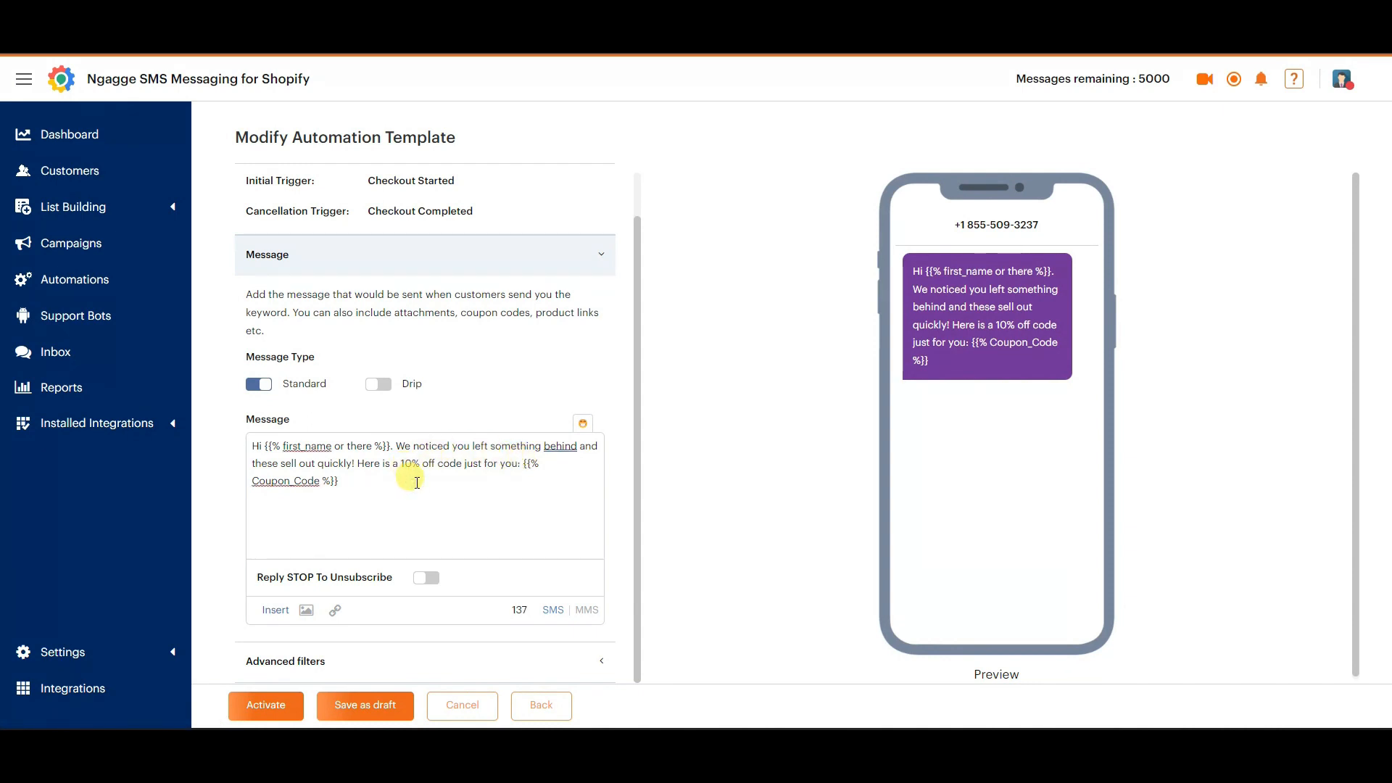
{"action": "type", "text": "Complete your order while supplies last."}
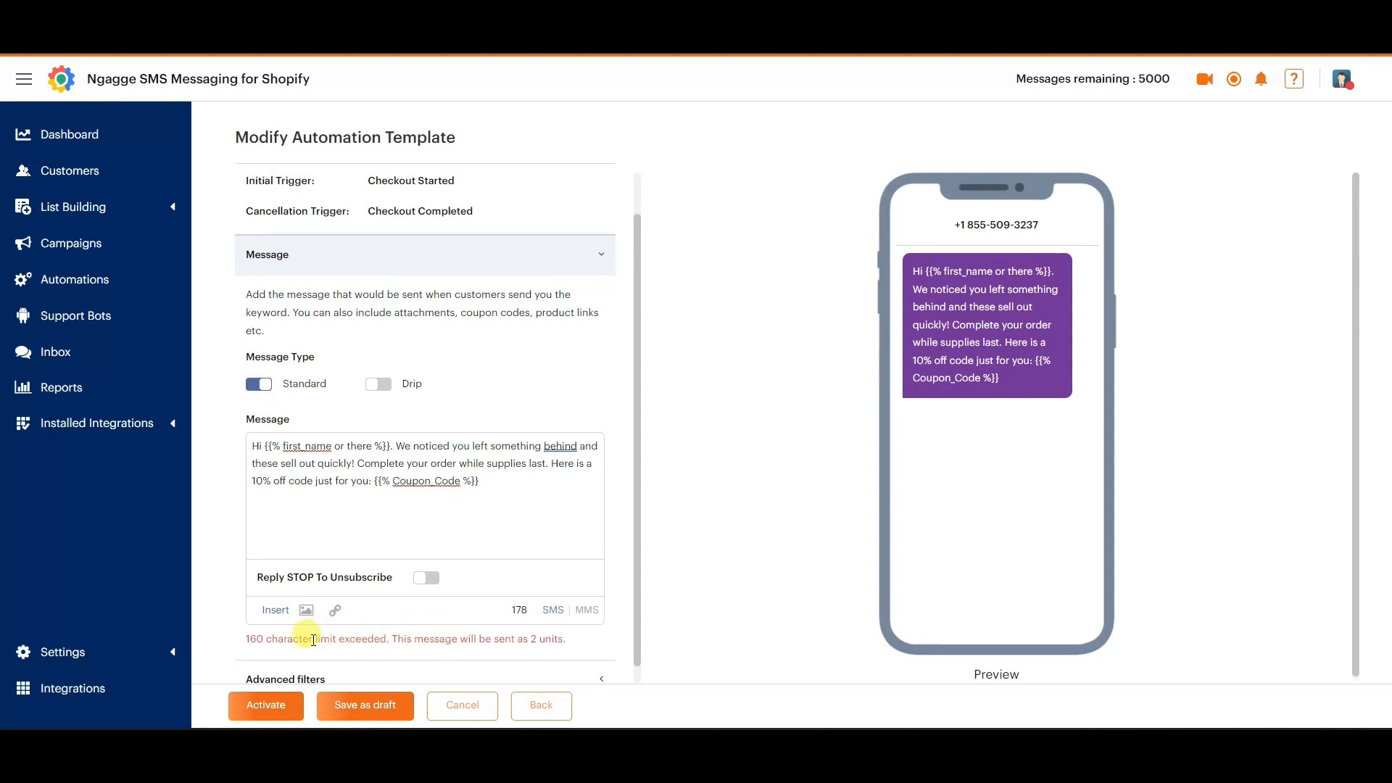
{"action": "left_click_drag", "start_coordinate": [247, 639], "coordinate": [553, 624]}
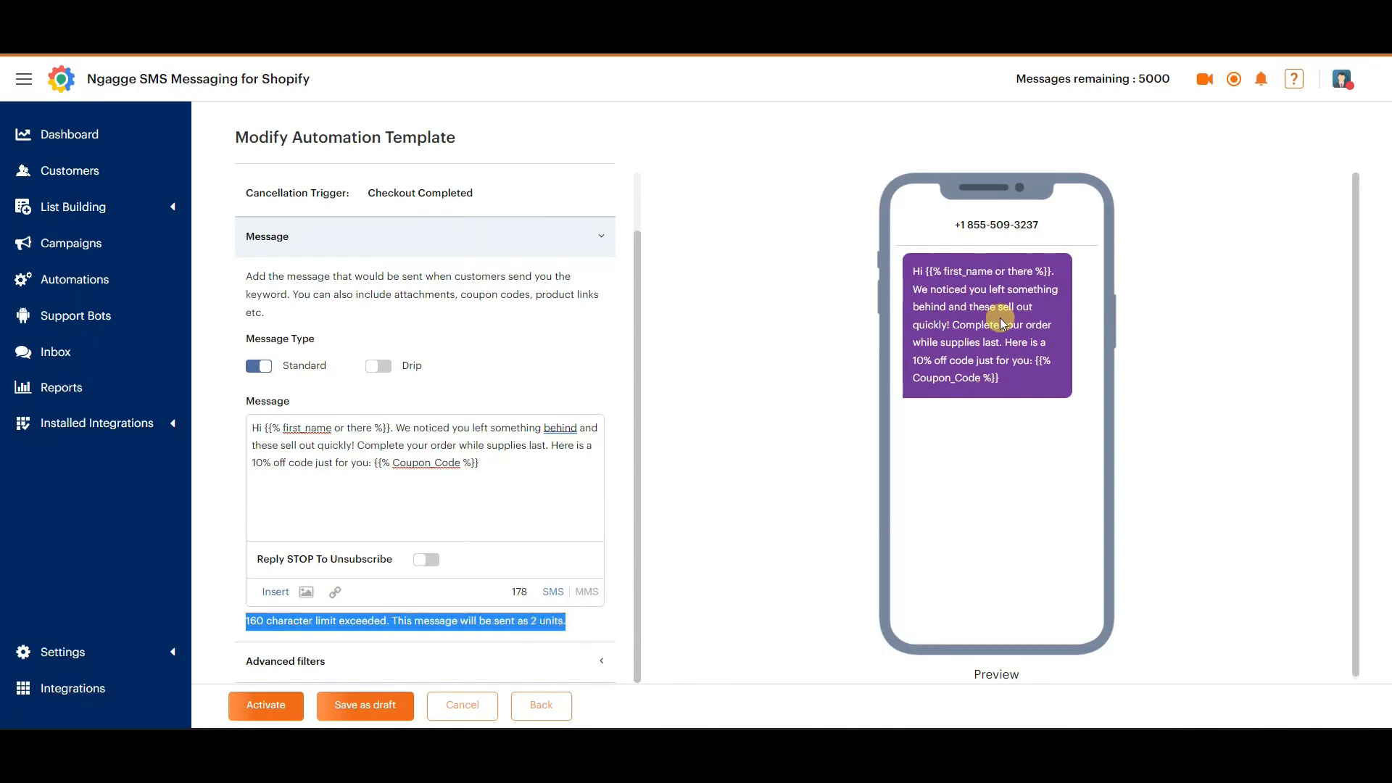
{"action": "left_click", "coordinate": [571, 620]}
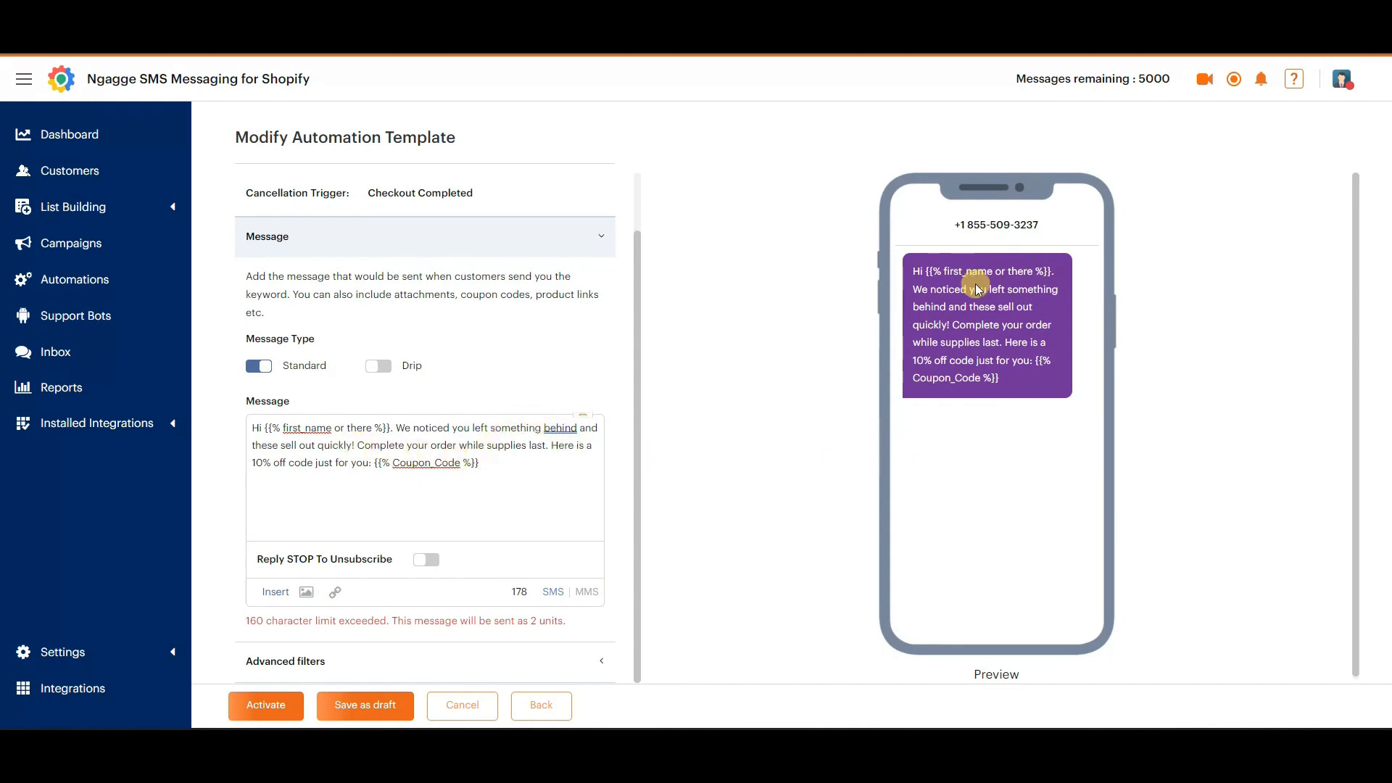
Remove the sentence "Complete your order while supplies last." from the message and switch Reply STOP To Unsubscribe on and back off.
{"action": "left_click_drag", "start_coordinate": [360, 444], "coordinate": [542, 446]}
{"action": "key", "text": "BackSpace"}
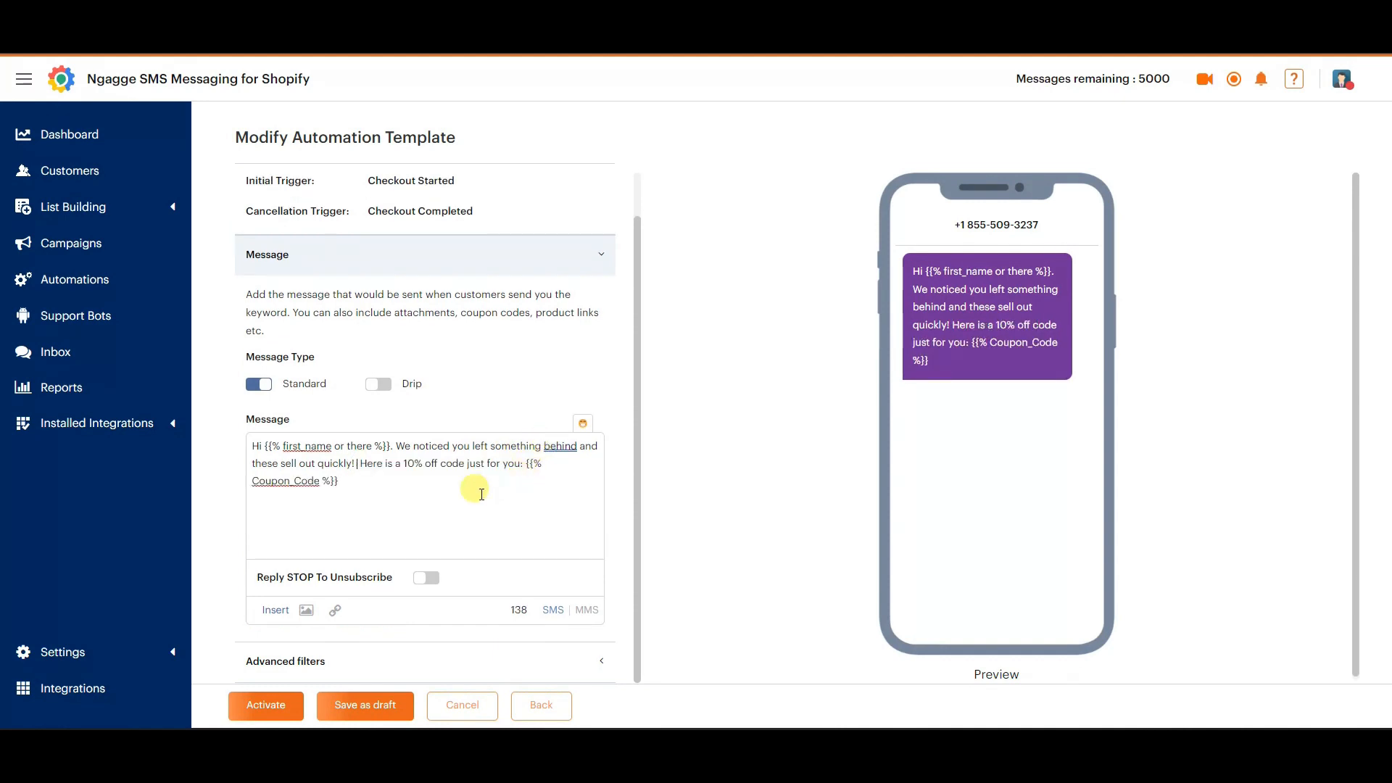
{"action": "left_click", "coordinate": [363, 480]}
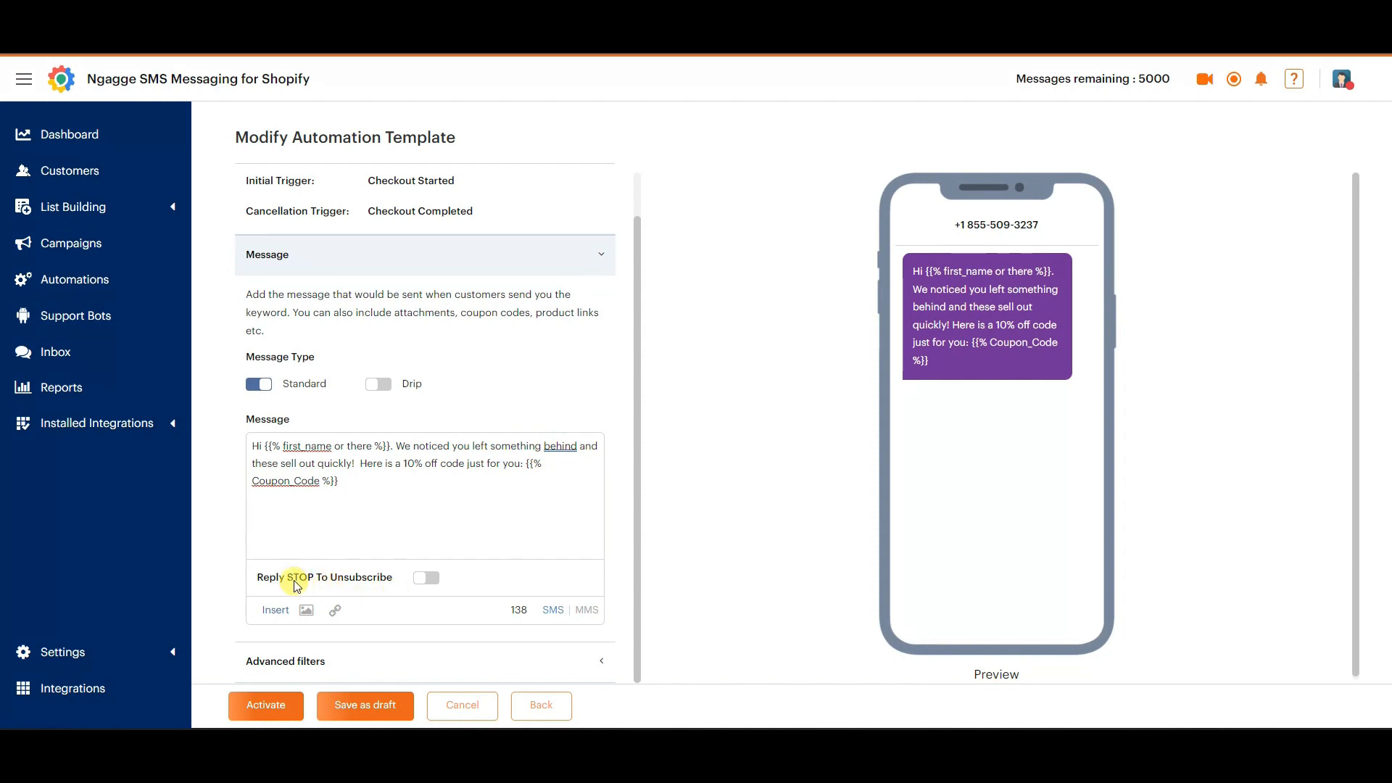
{"action": "left_click", "coordinate": [427, 579]}
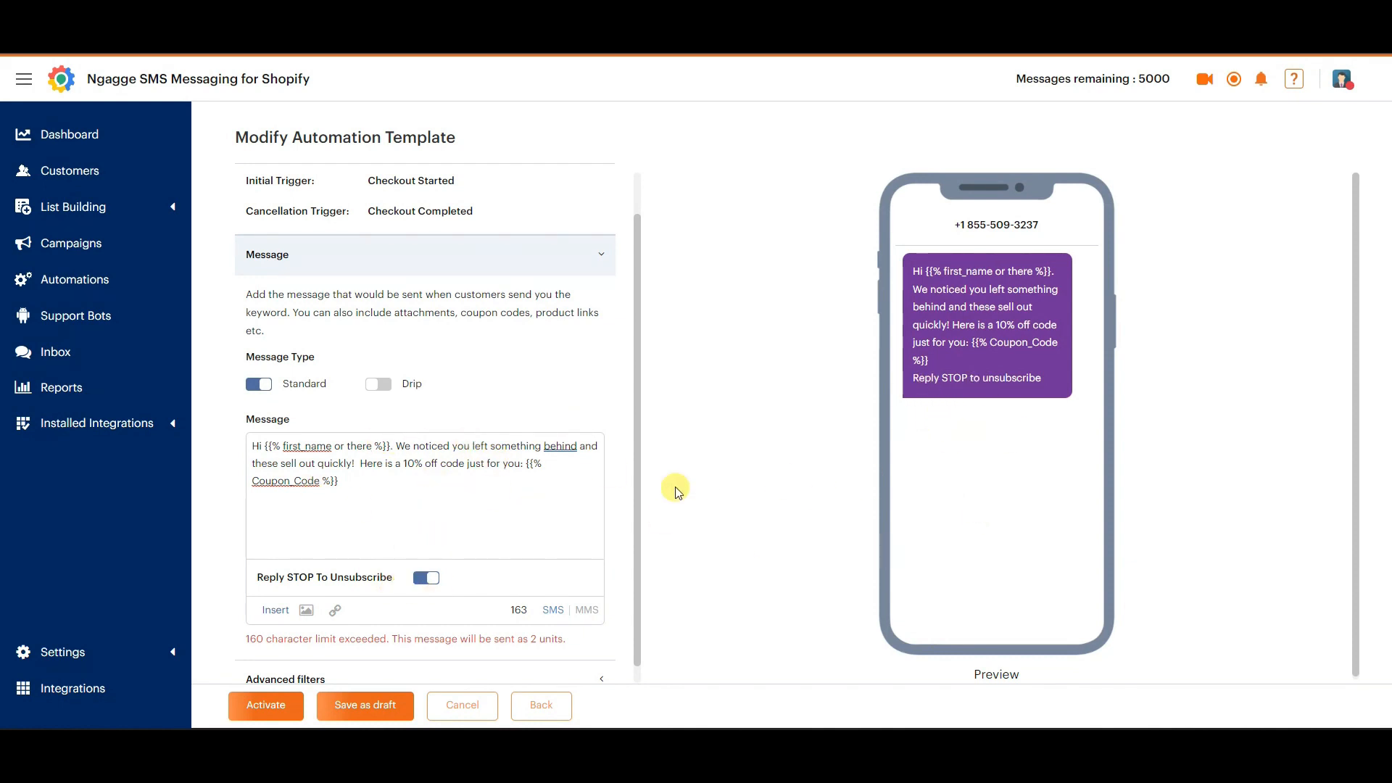
{"action": "left_click", "coordinate": [427, 580]}
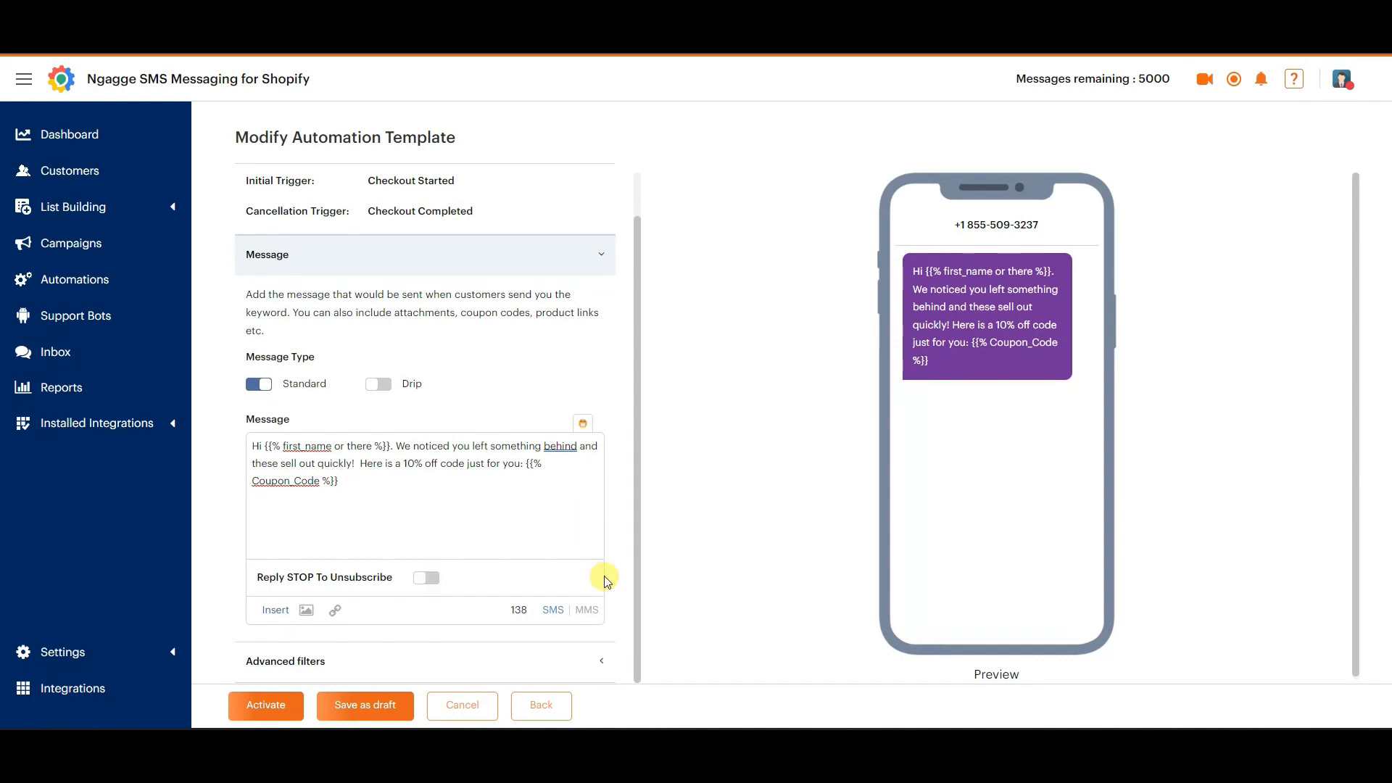
Open the advanced filters, check the cancellation trigger and set the wait time before sending the message to 30 minutes.
{"action": "left_click", "coordinate": [601, 677]}
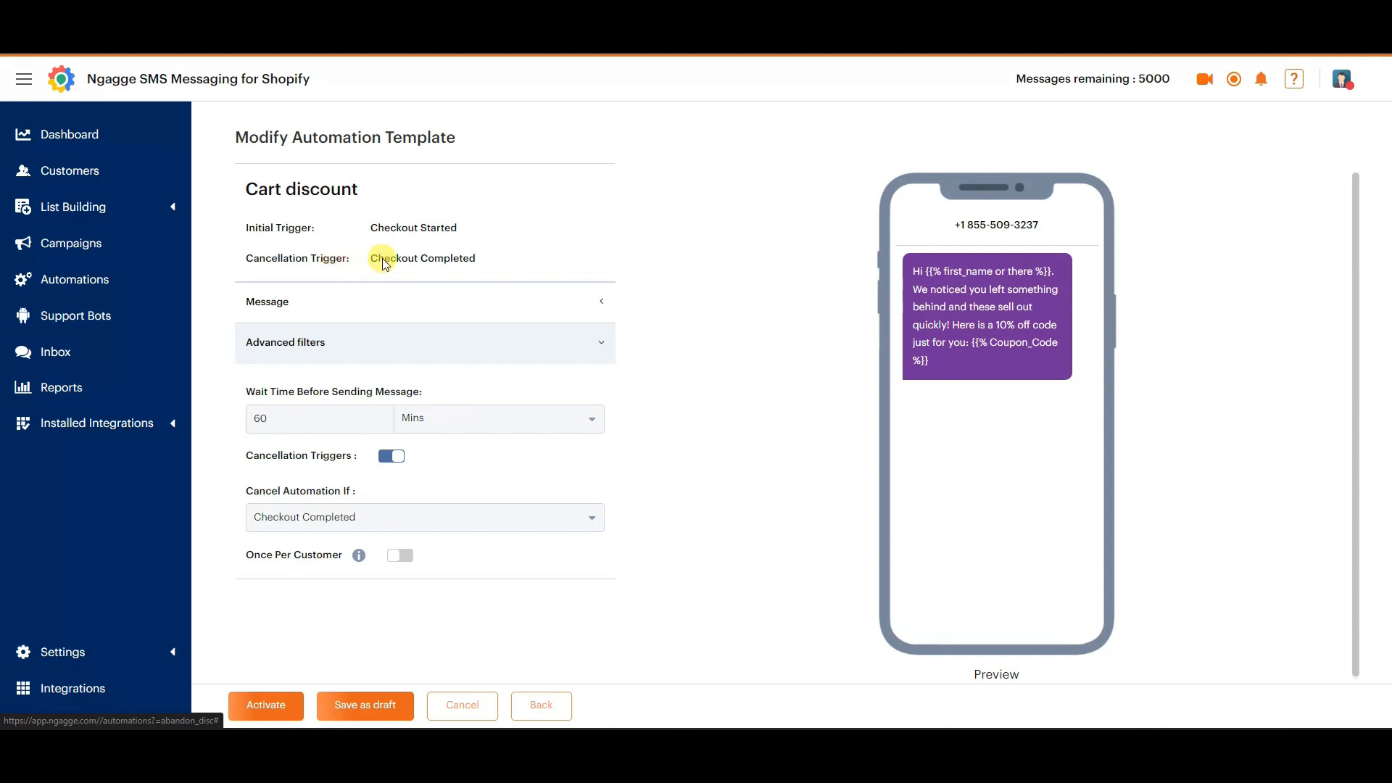
{"action": "left_click_drag", "start_coordinate": [372, 260], "coordinate": [510, 263]}
{"action": "left_click", "coordinate": [479, 260]}
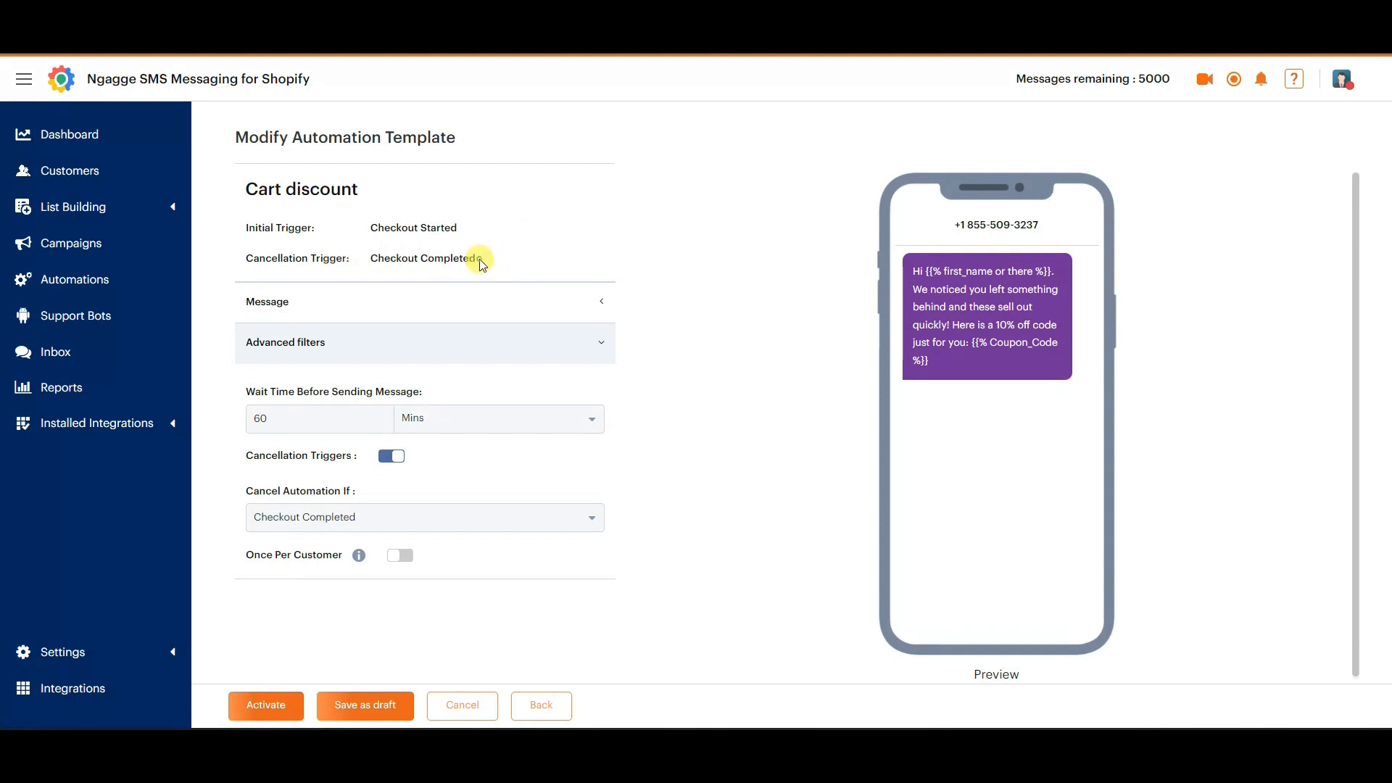
{"action": "left_click_drag", "start_coordinate": [319, 423], "coordinate": [228, 426]}
Review the available events for cancelling the automation and keep Checkout Completed.
{"action": "left_click", "coordinate": [458, 528]}
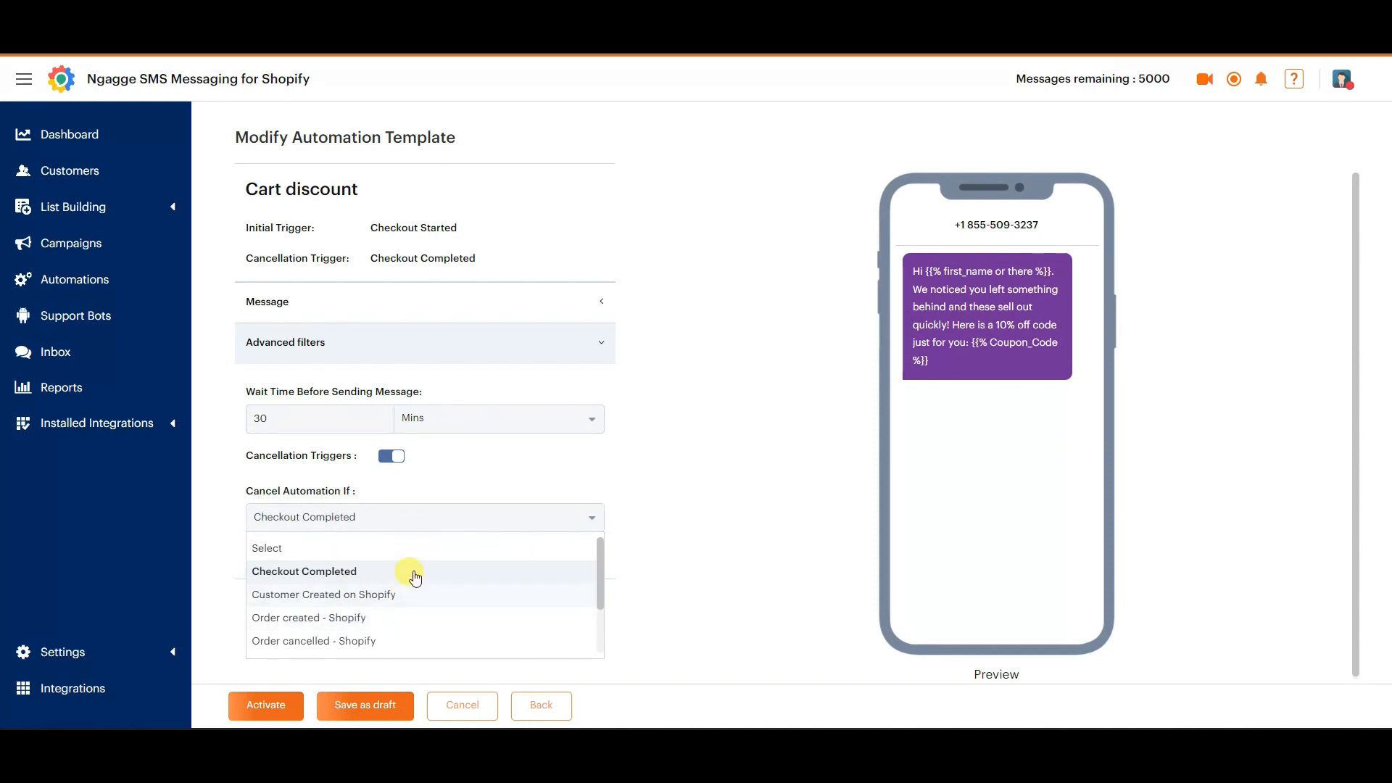
{"action": "scroll", "coordinate": [413, 576], "scroll_direction": "down", "scroll_amount": 1}
{"action": "scroll", "coordinate": [401, 591], "scroll_direction": "down", "scroll_amount": 1}
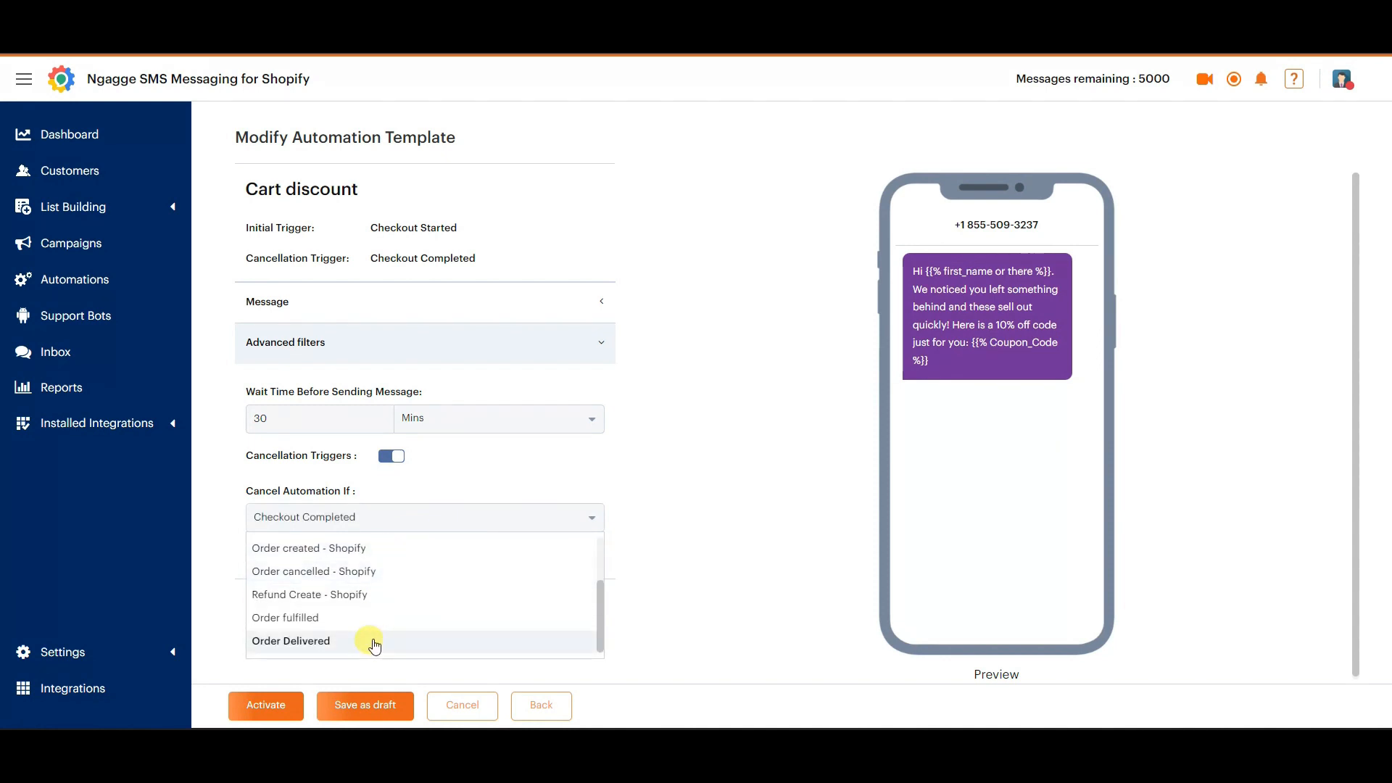
{"action": "scroll", "coordinate": [367, 644], "scroll_direction": "up", "scroll_amount": 3}
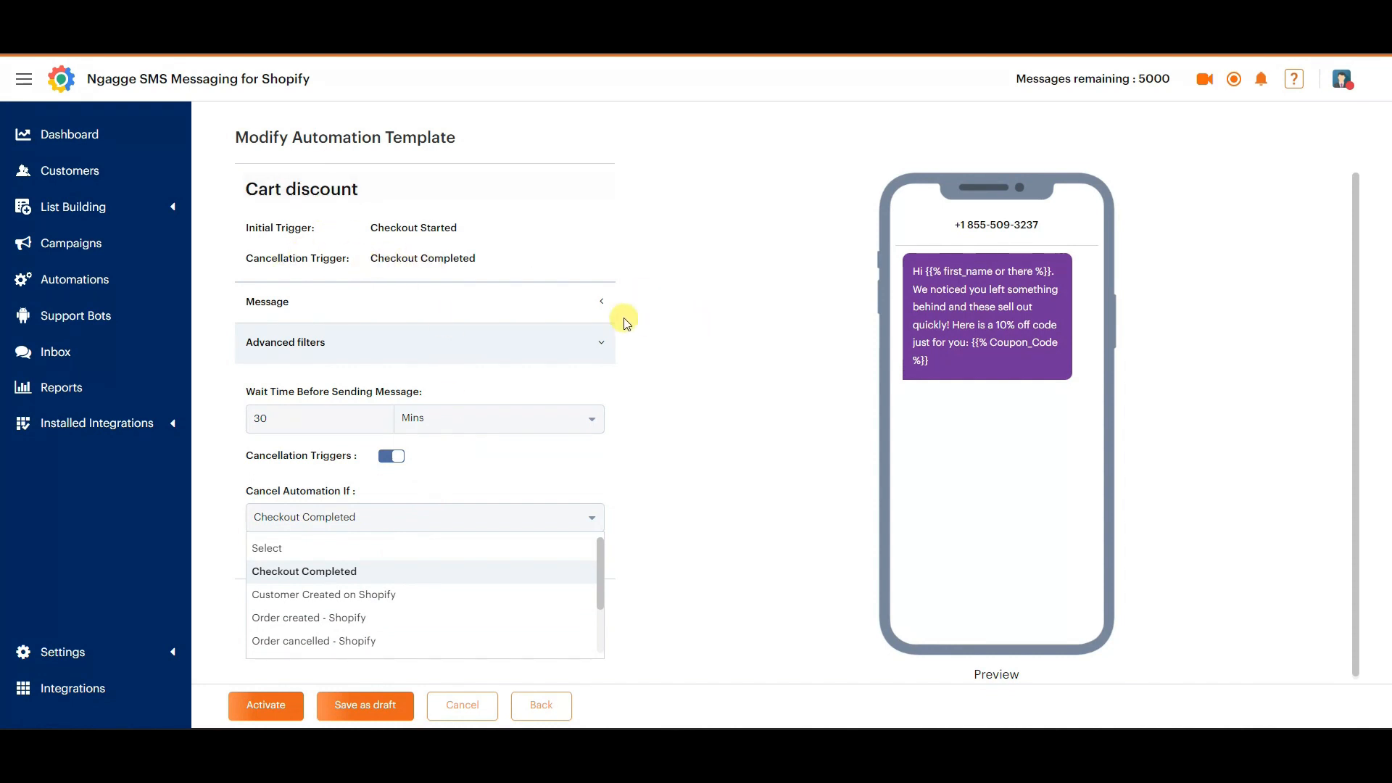
{"action": "left_click", "coordinate": [410, 573]}
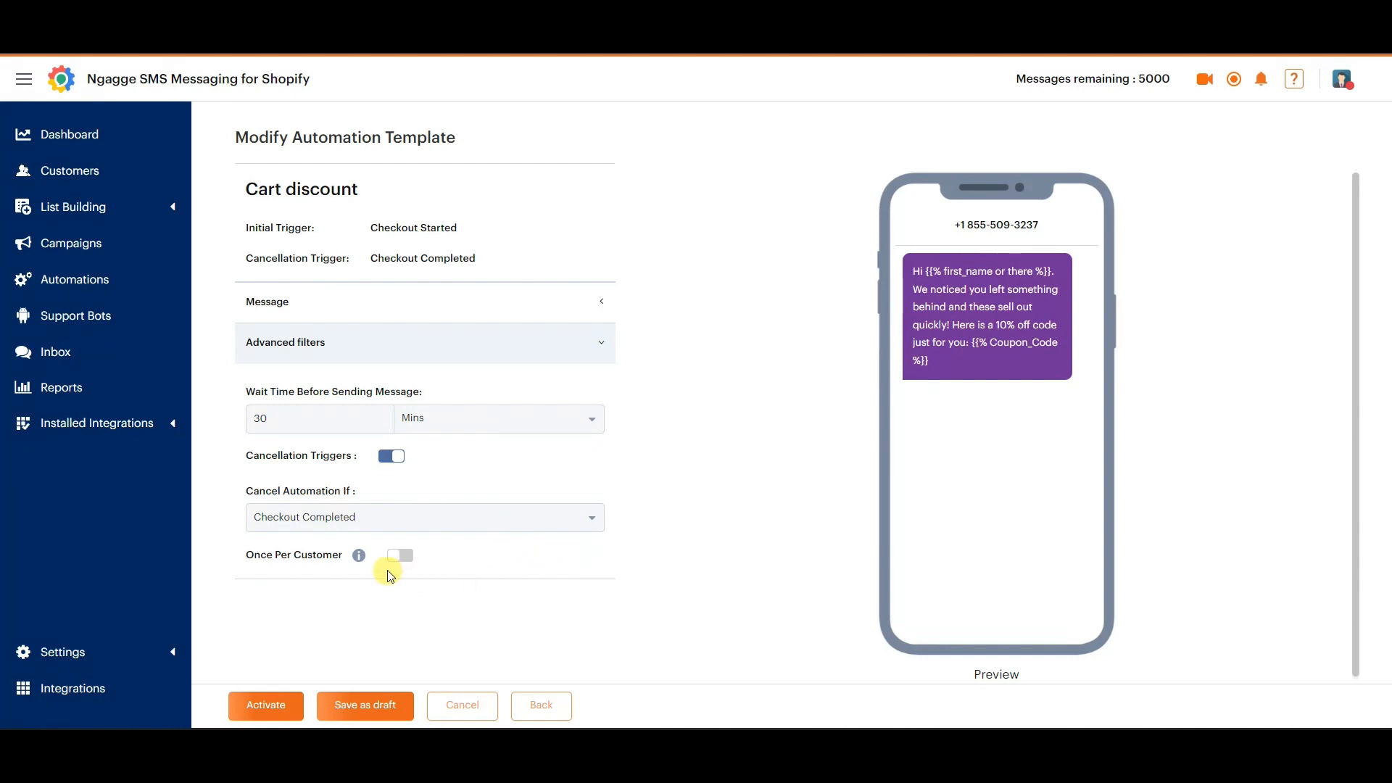
Check the explanation of Once Per Customer and try switching the option on and off.
{"action": "mouse_move", "coordinate": [359, 559]}
{"action": "left_click", "coordinate": [414, 564]}
{"action": "left_click", "coordinate": [390, 552]}
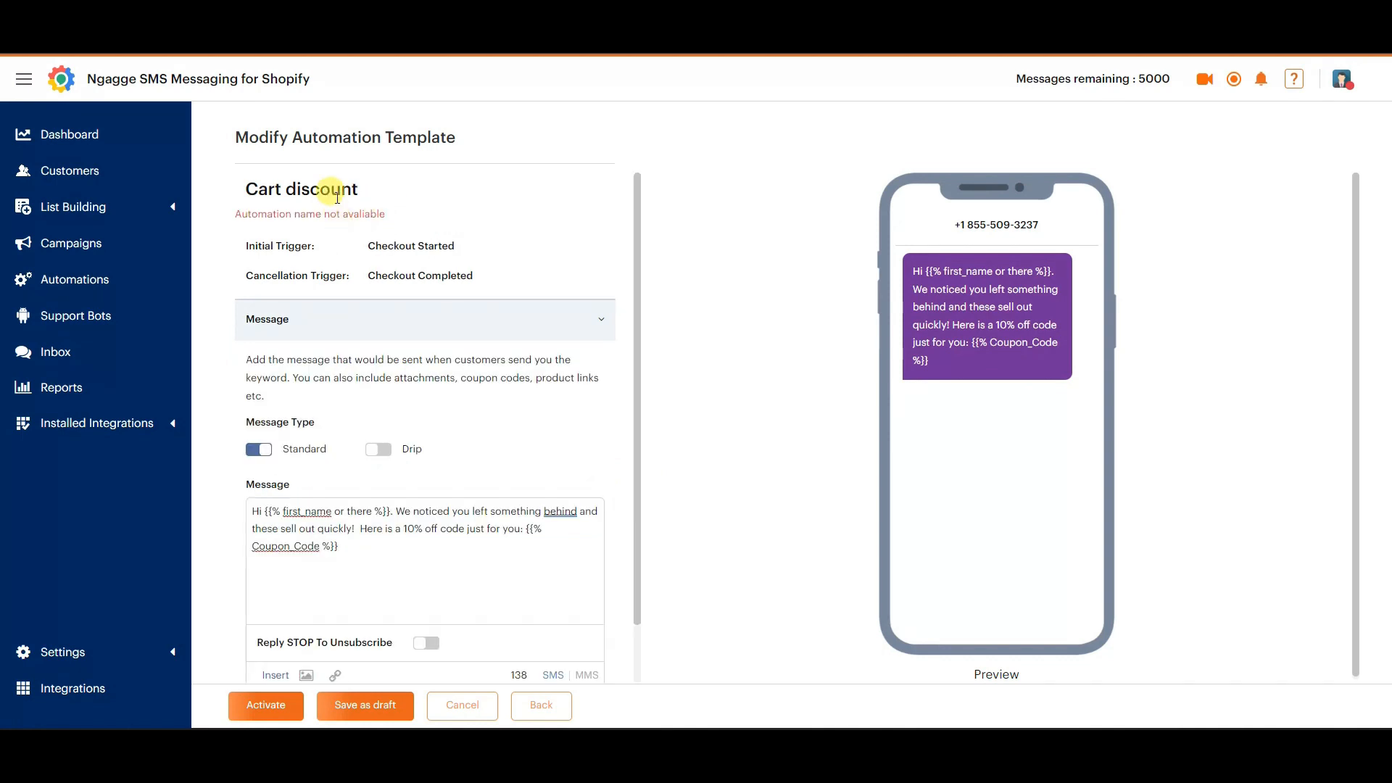
Rename the automation as Abandoned Cart, activate it and dismiss the initial message review notice.
{"action": "left_click_drag", "start_coordinate": [258, 189], "coordinate": [162, 187]}
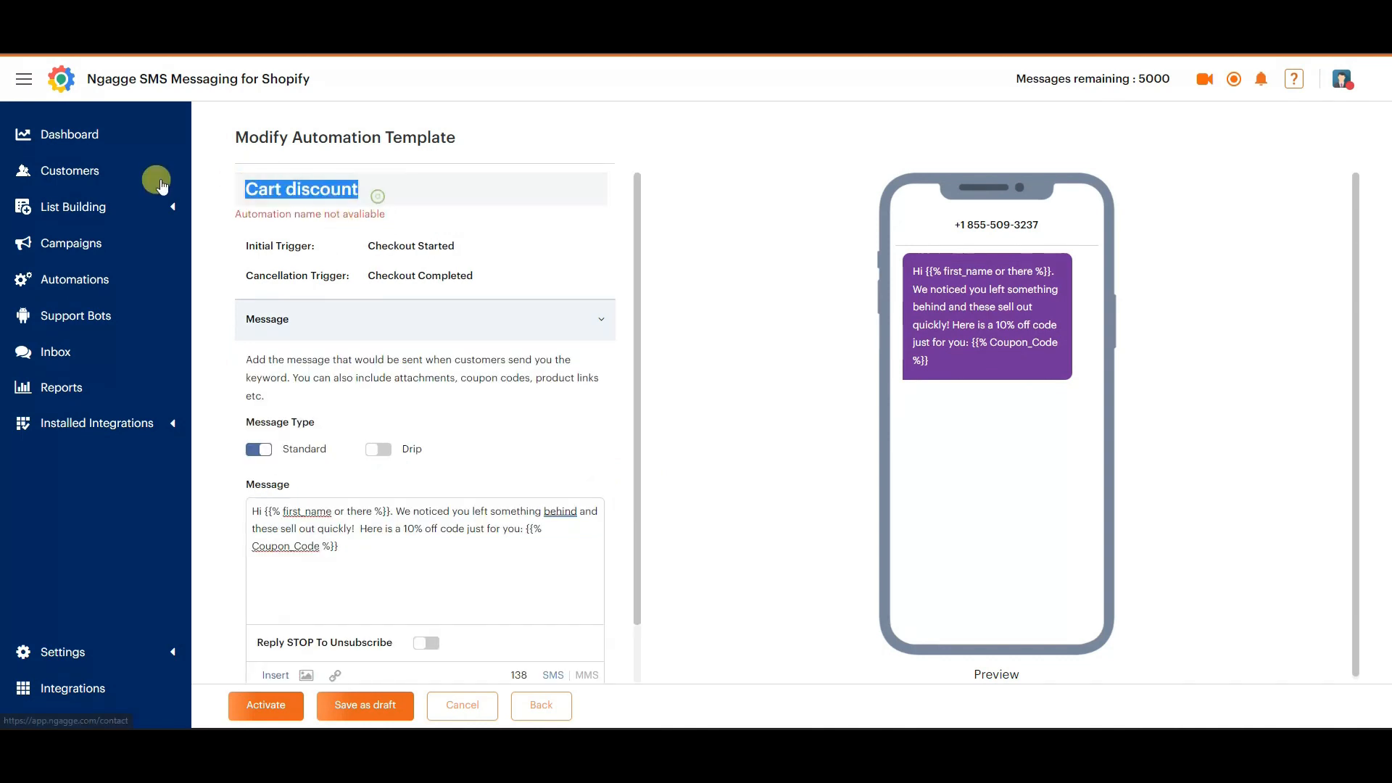
{"action": "type", "text": "Abandoned Cart"}
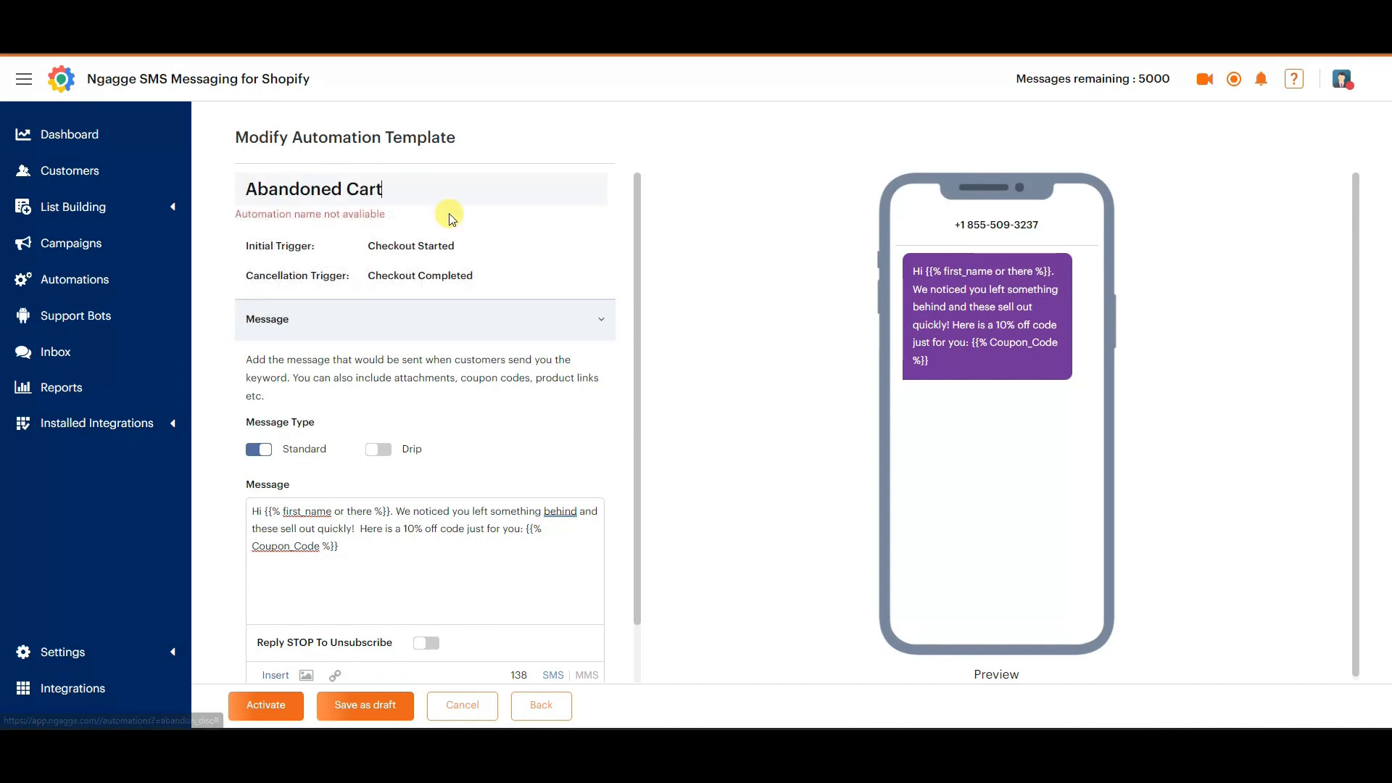
{"action": "scroll", "coordinate": [587, 435], "scroll_direction": "down", "scroll_amount": 1}
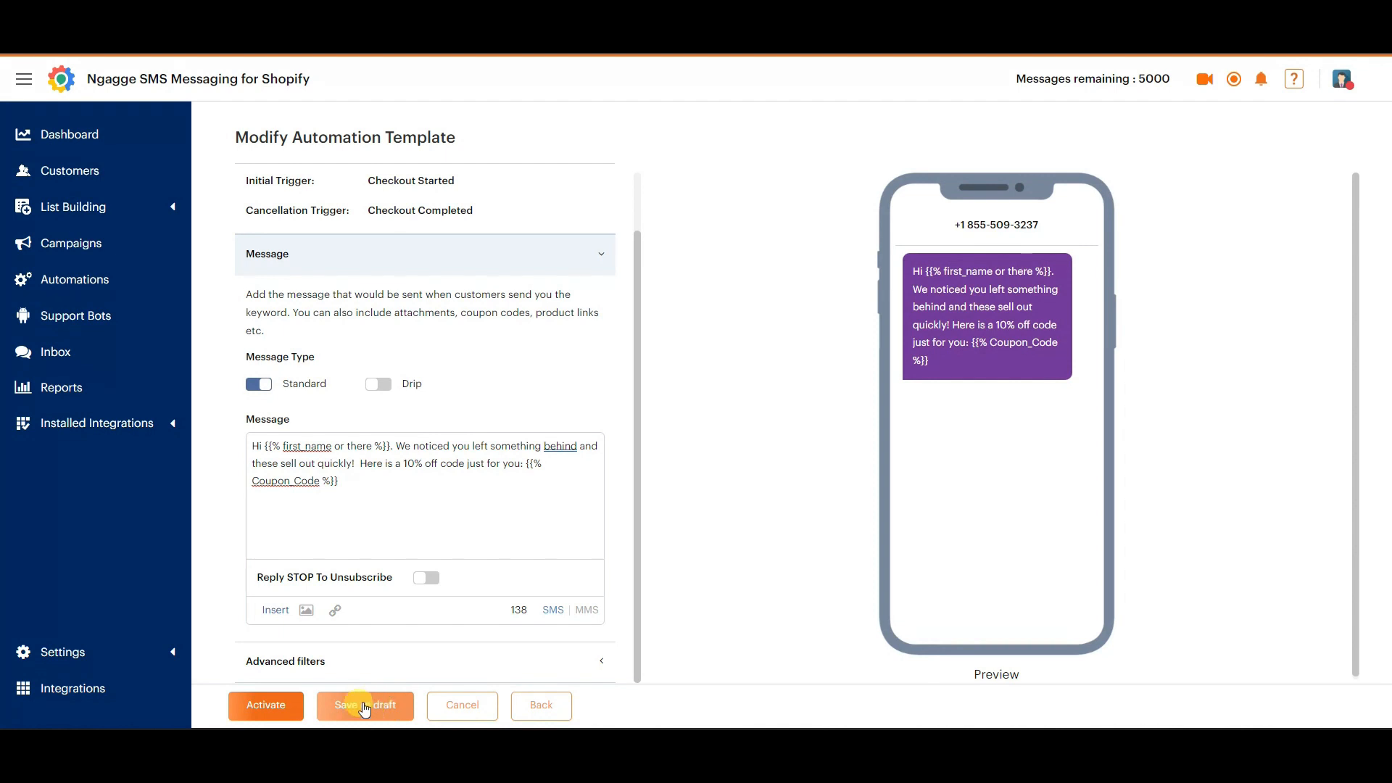
{"action": "left_click", "coordinate": [297, 708]}
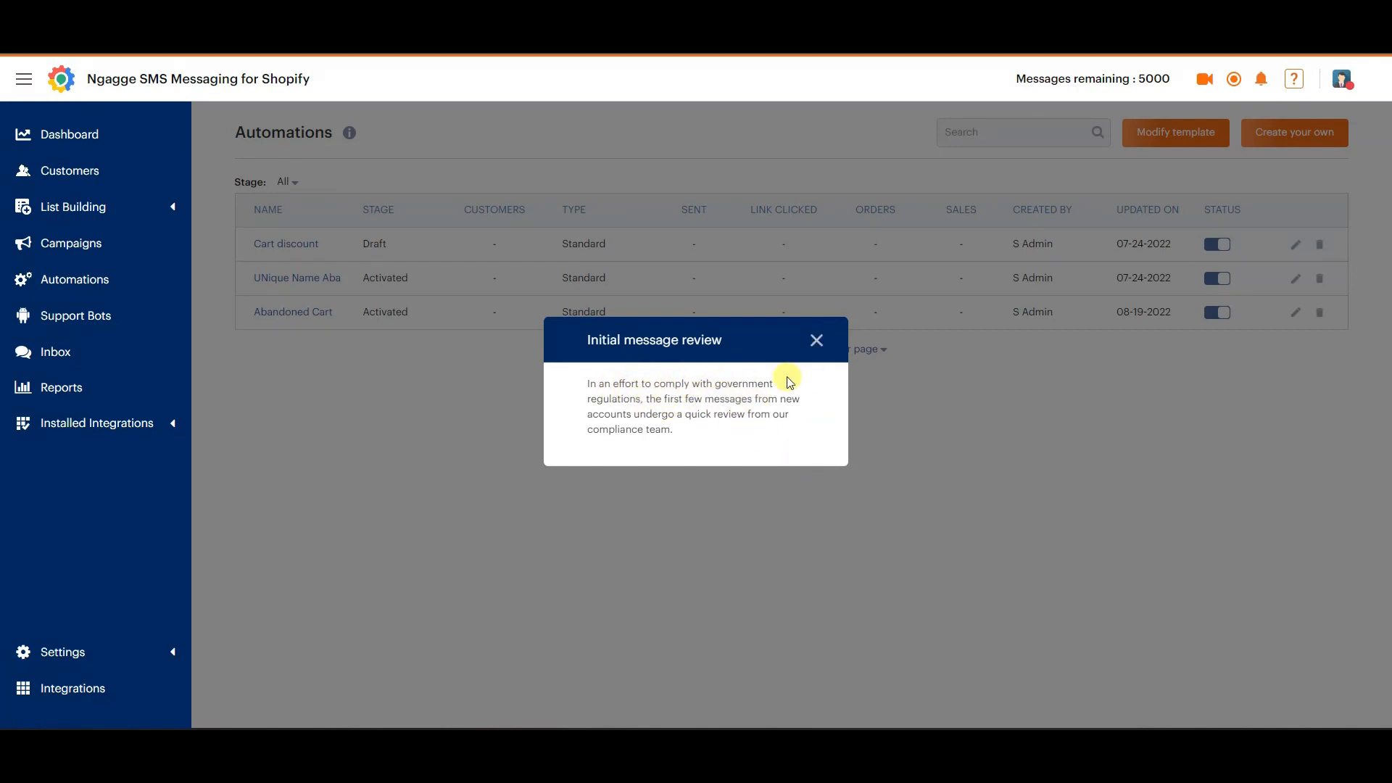
{"action": "left_click", "coordinate": [816, 340]}
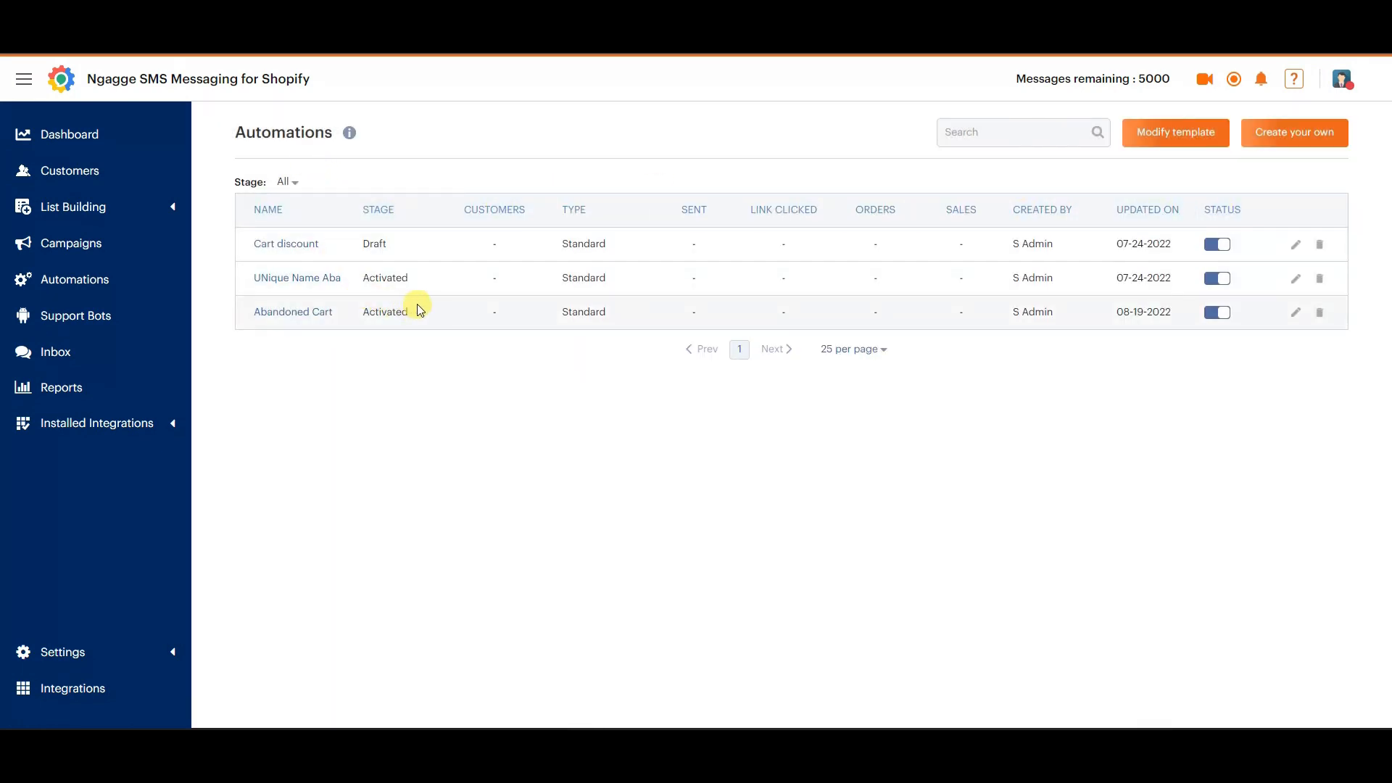
{"action": "left_click", "coordinate": [1219, 322]}
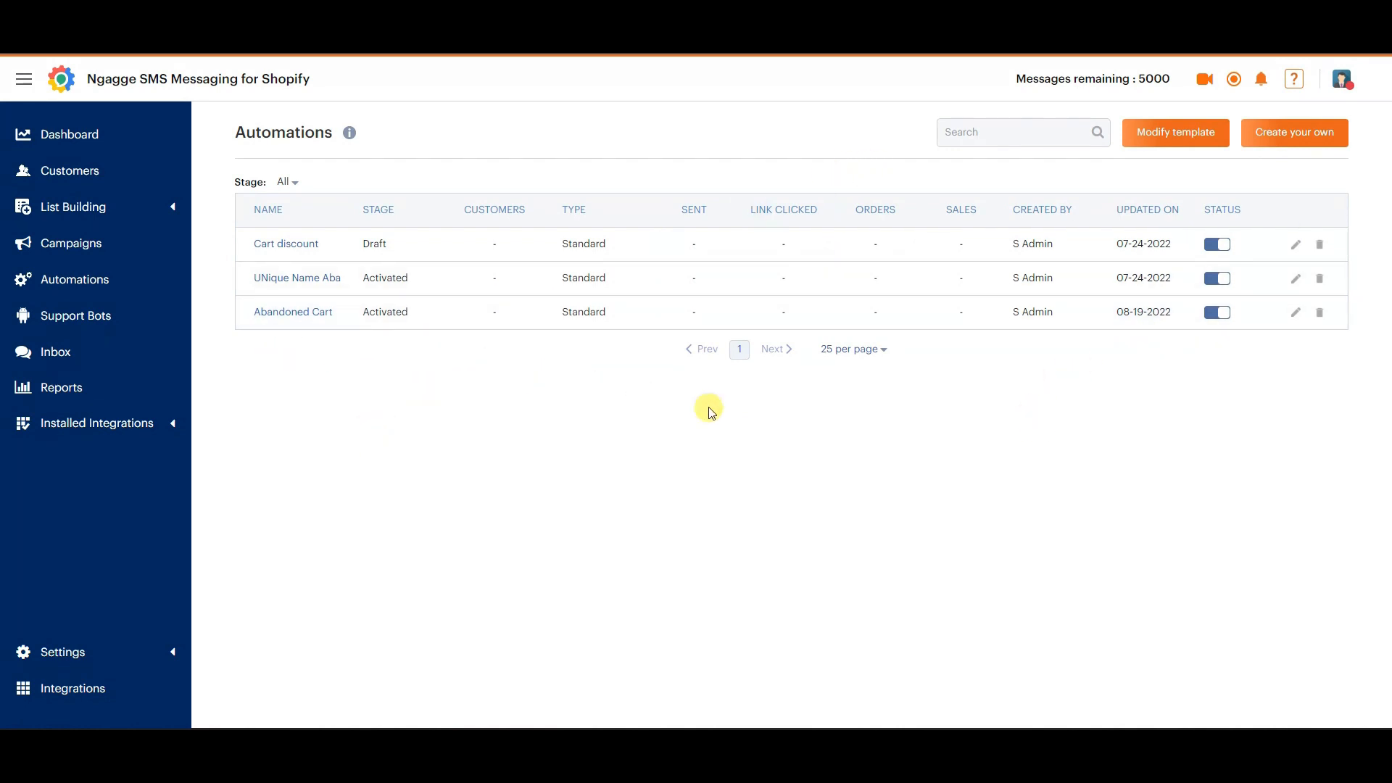
Open the automation template gallery, browse the templates from Abandoned Cart to Review Request - Disc and select Shipping Notifications to preview its message.
{"action": "left_click", "coordinate": [1180, 139]}
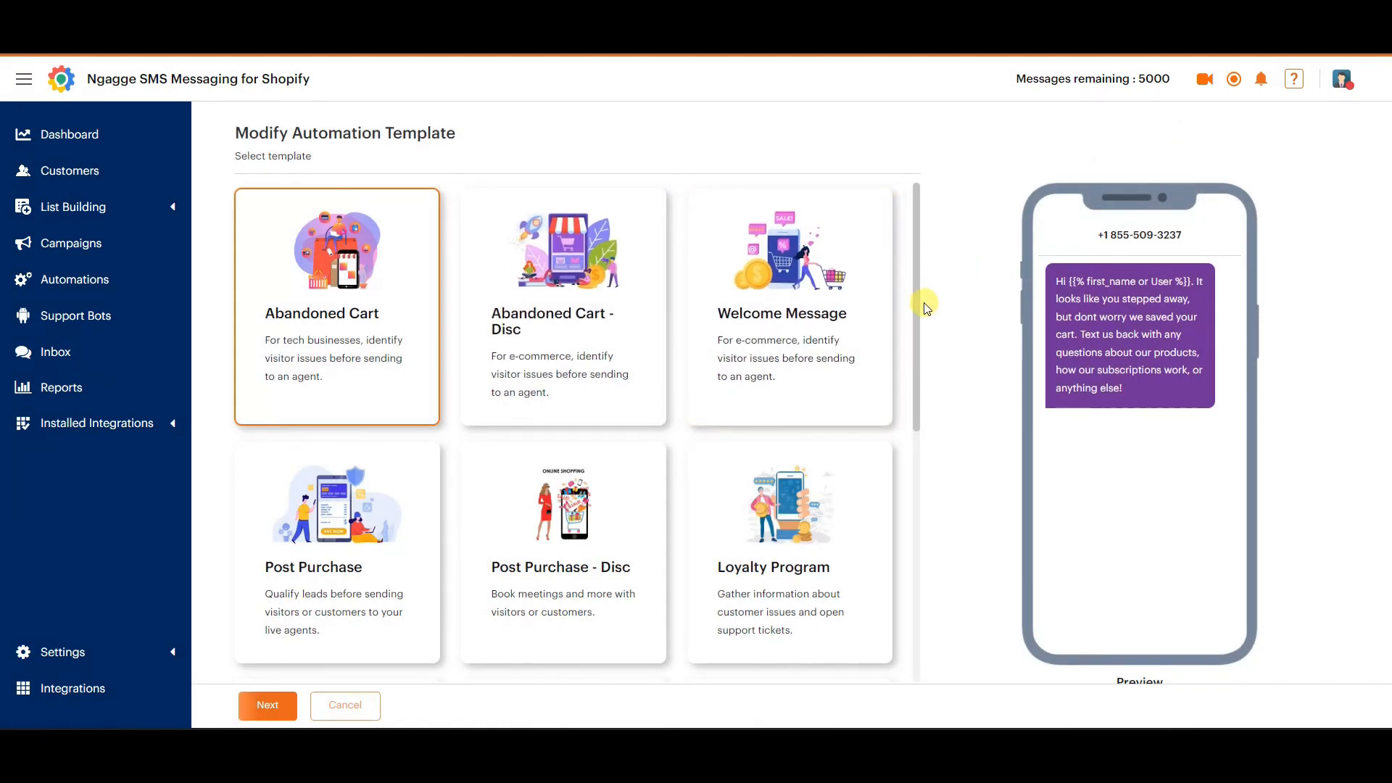
{"action": "scroll", "coordinate": [633, 374], "scroll_direction": "down", "scroll_amount": 1}
{"action": "scroll", "coordinate": [633, 374], "scroll_direction": "up", "scroll_amount": 1}
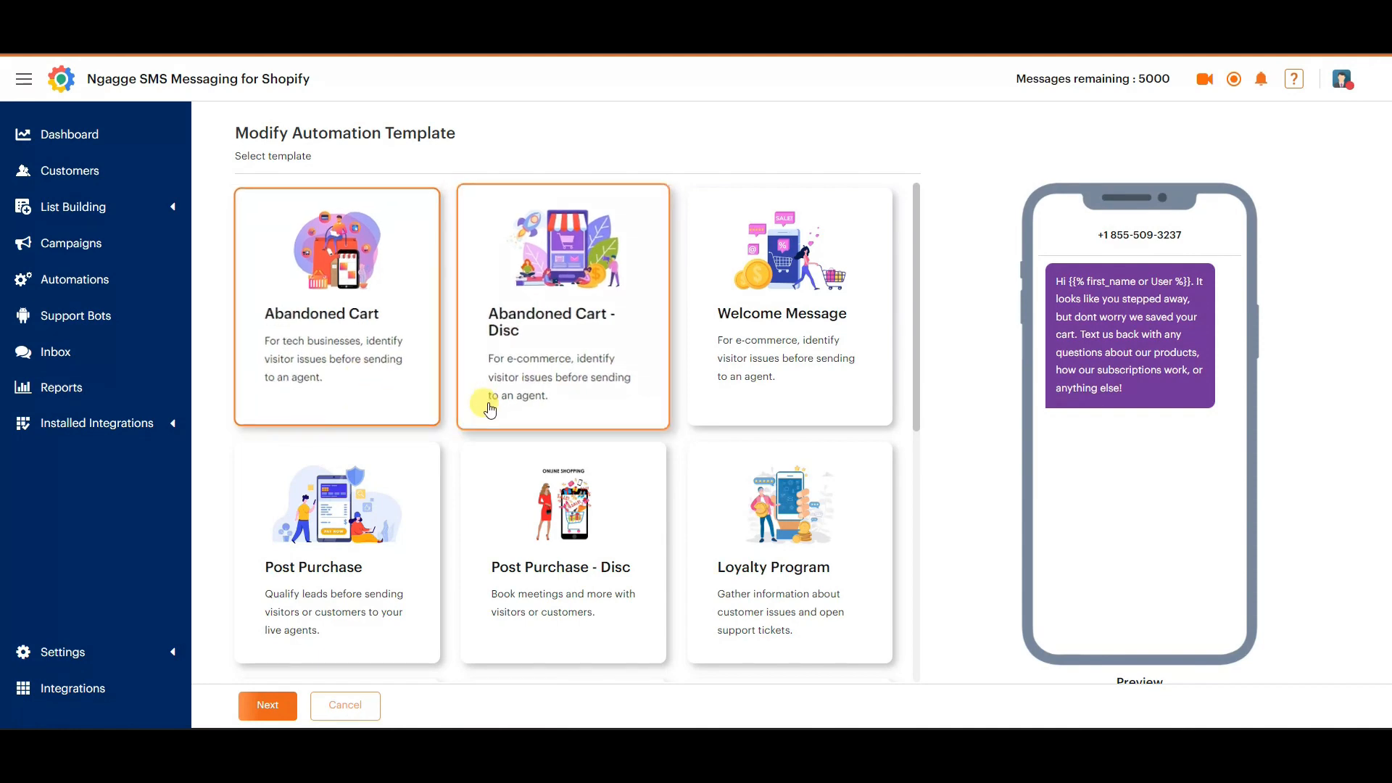
{"action": "scroll", "coordinate": [498, 438], "scroll_direction": "down", "scroll_amount": 3}
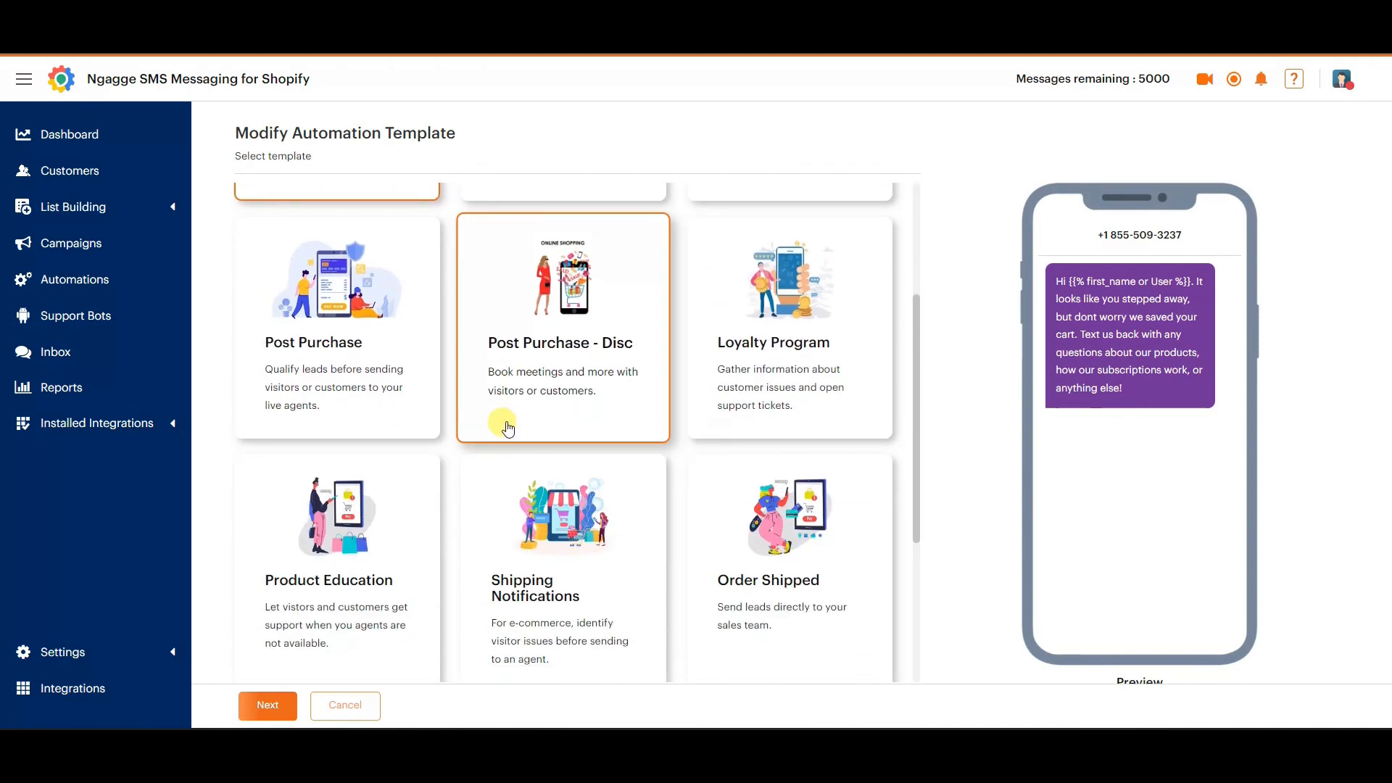
{"action": "scroll", "coordinate": [508, 429], "scroll_direction": "up", "scroll_amount": 3}
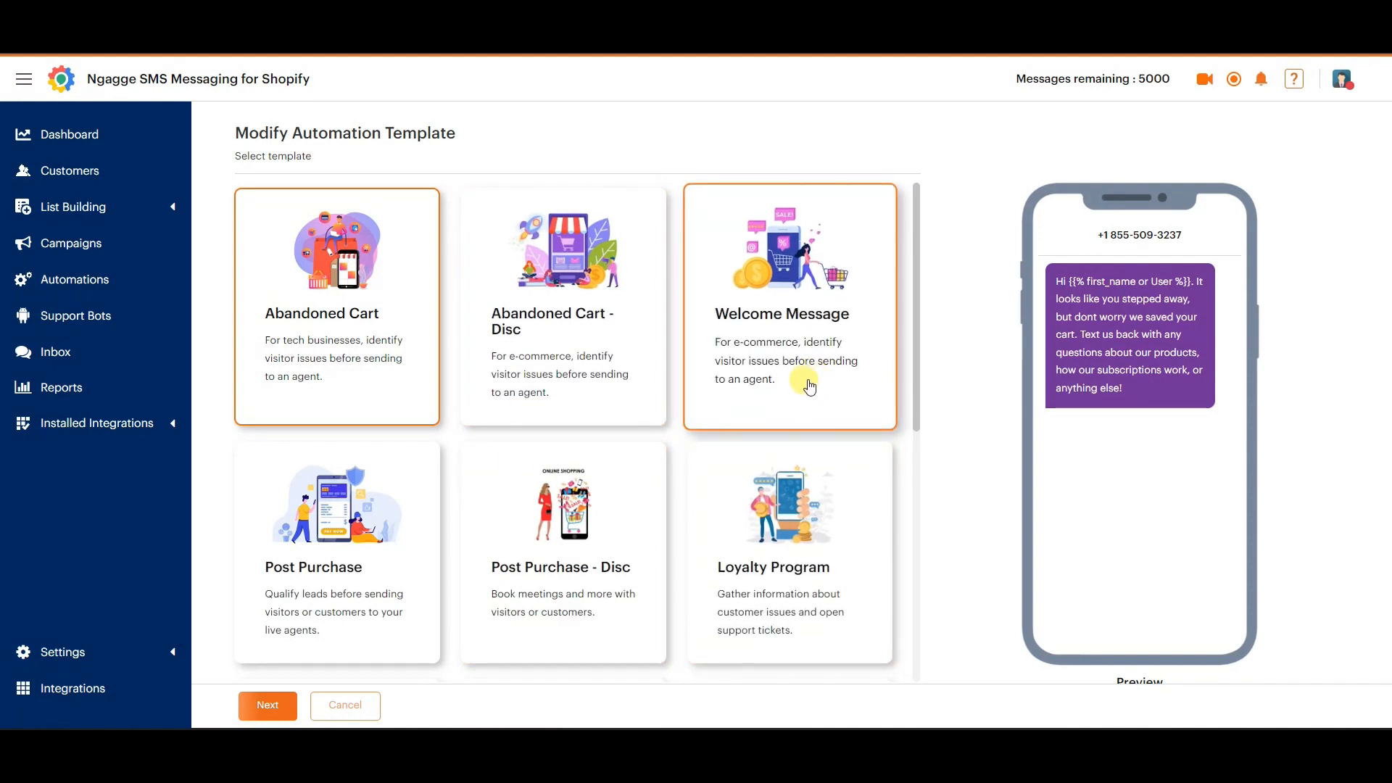
{"action": "scroll", "coordinate": [810, 388], "scroll_direction": "down", "scroll_amount": 3}
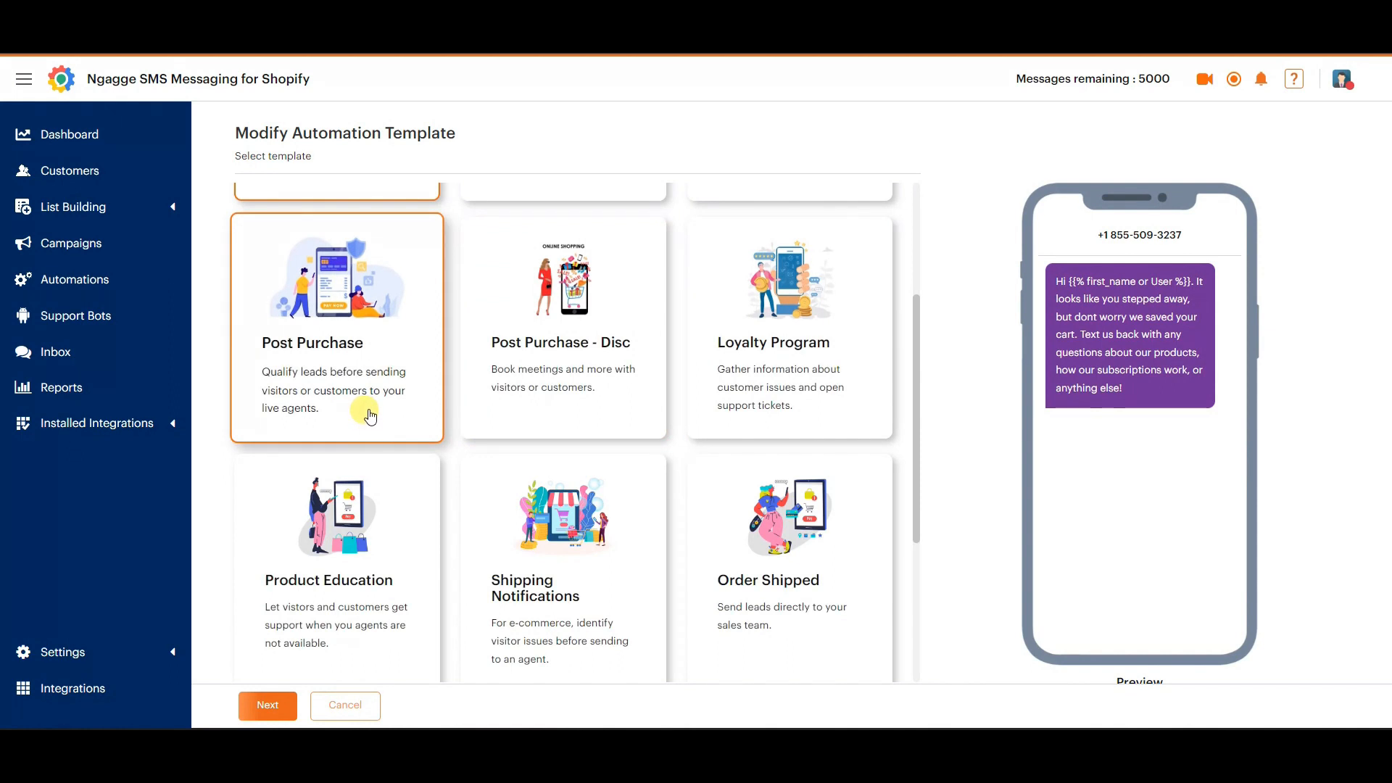
{"action": "scroll", "coordinate": [370, 415], "scroll_direction": "down", "scroll_amount": 1}
{"action": "scroll", "coordinate": [366, 406], "scroll_direction": "up", "scroll_amount": 1}
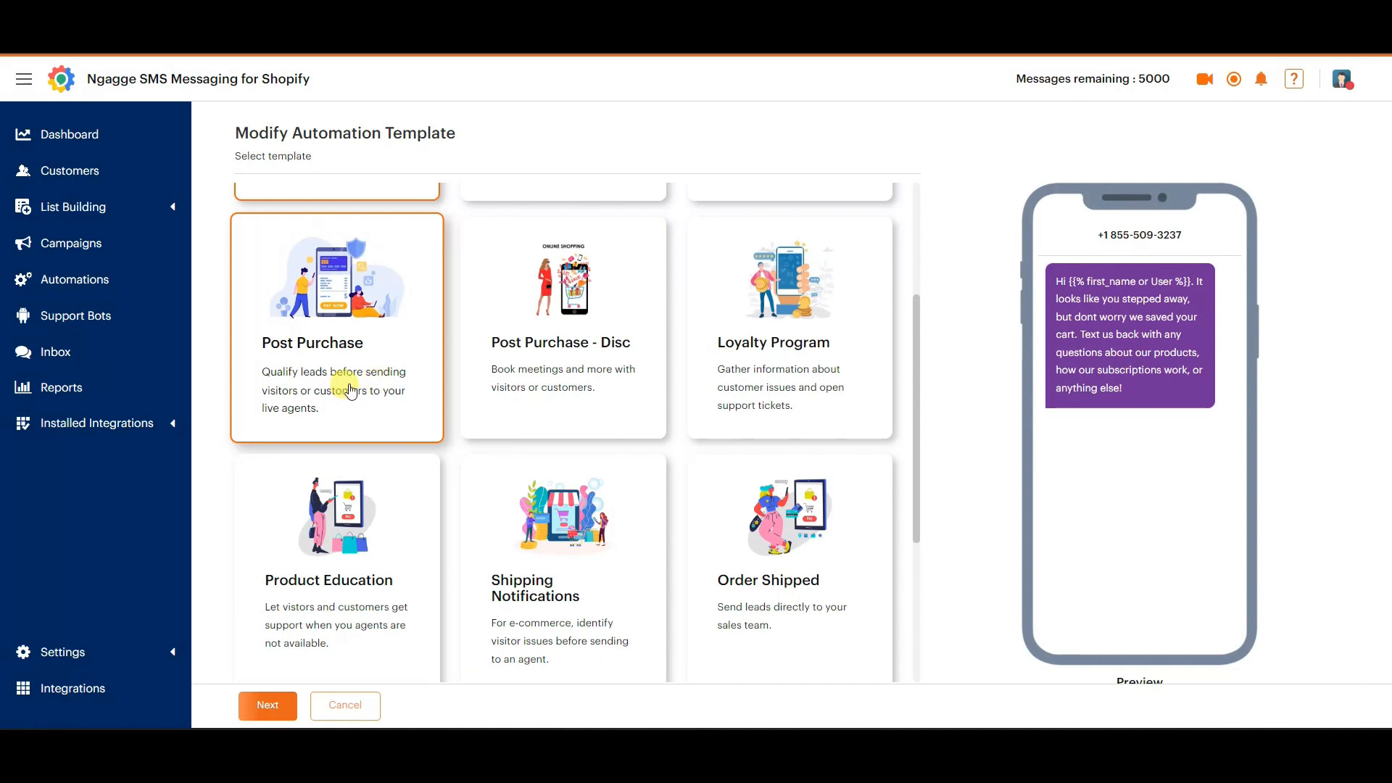
{"action": "scroll", "coordinate": [358, 388], "scroll_direction": "down", "scroll_amount": 4}
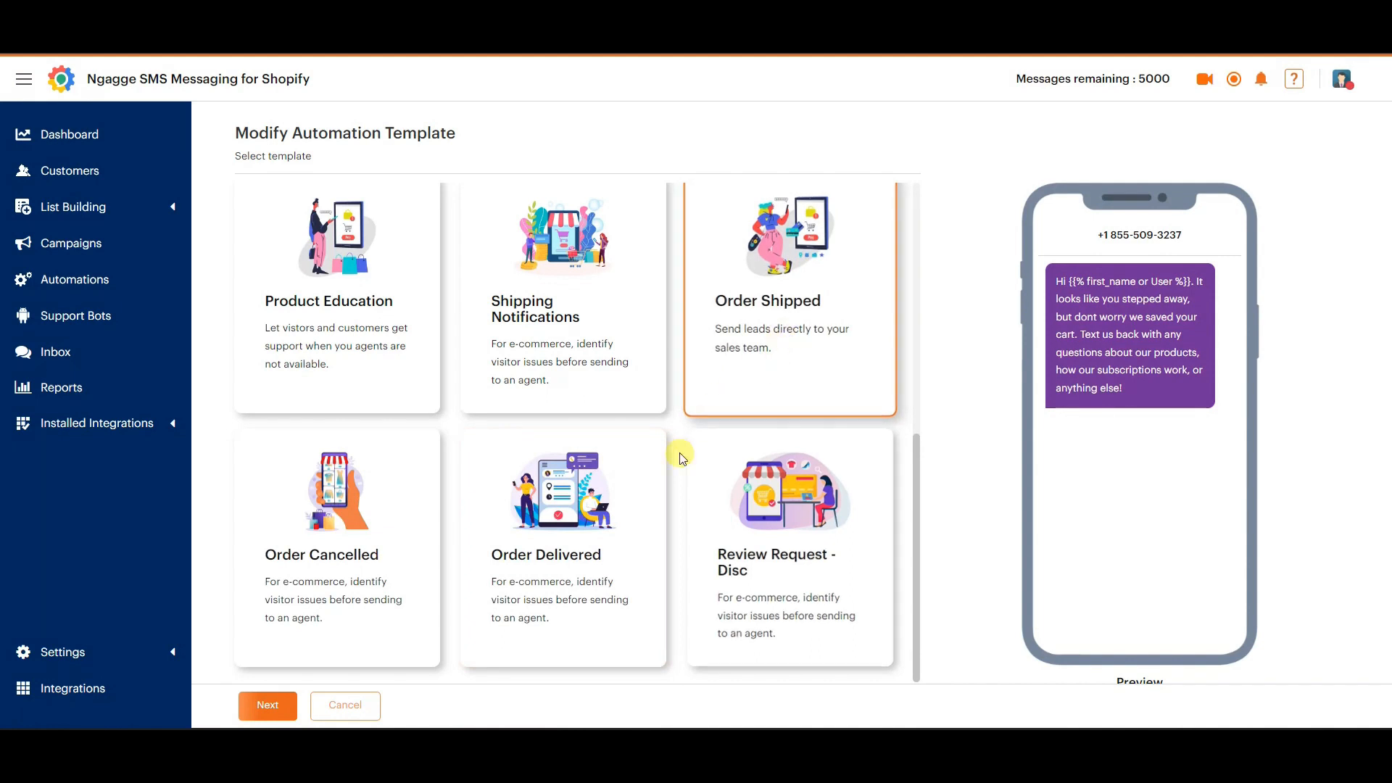
{"action": "scroll", "coordinate": [580, 537], "scroll_direction": "up", "scroll_amount": 1}
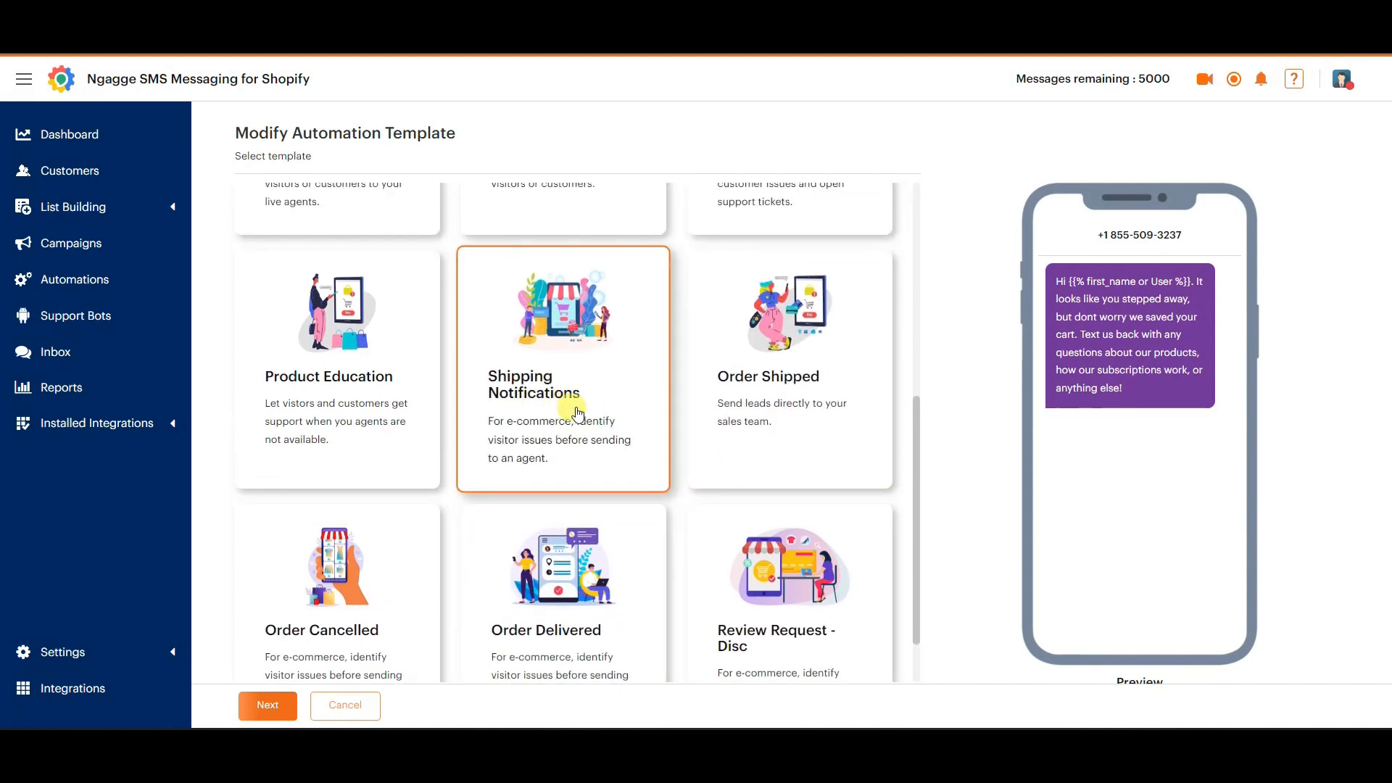
{"action": "scroll", "coordinate": [586, 426], "scroll_direction": "down", "scroll_amount": 1}
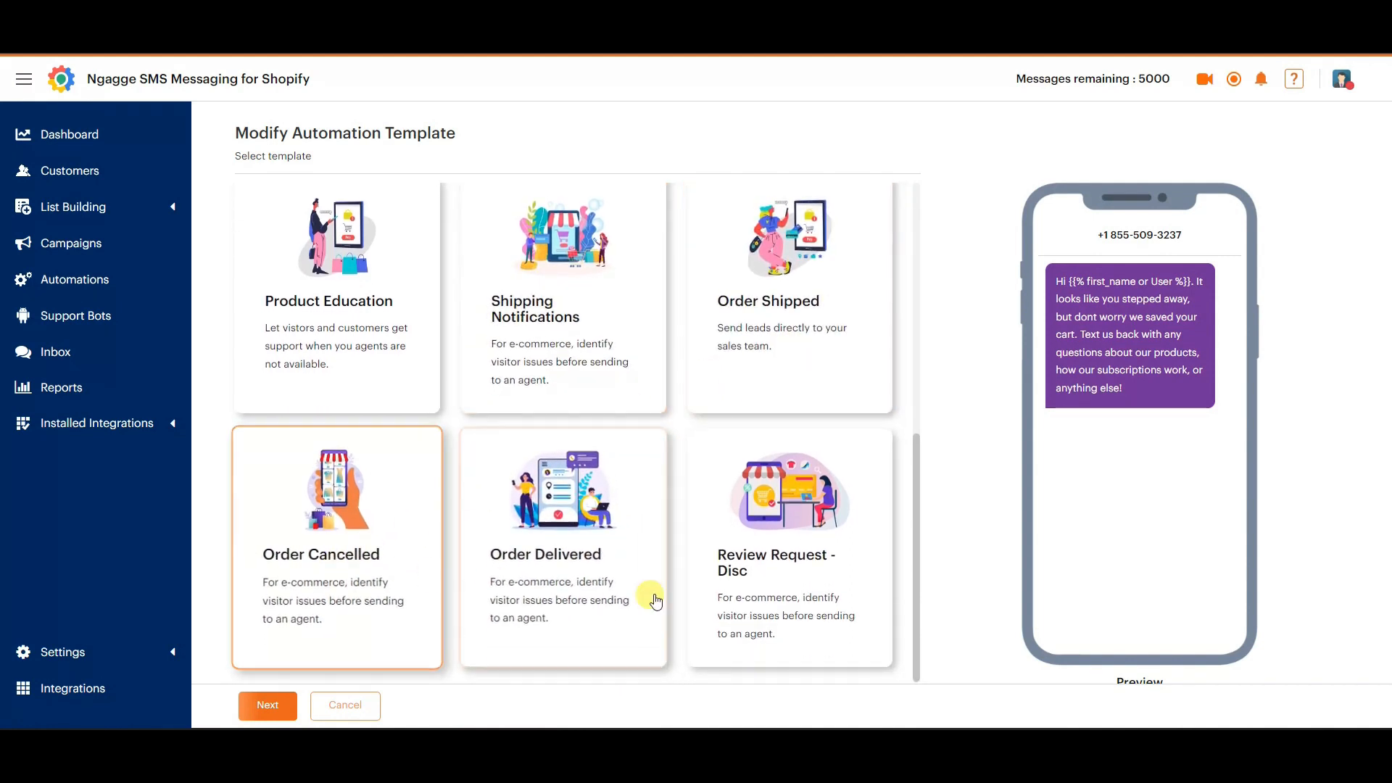
{"action": "scroll", "coordinate": [569, 563], "scroll_direction": "up", "scroll_amount": 3}
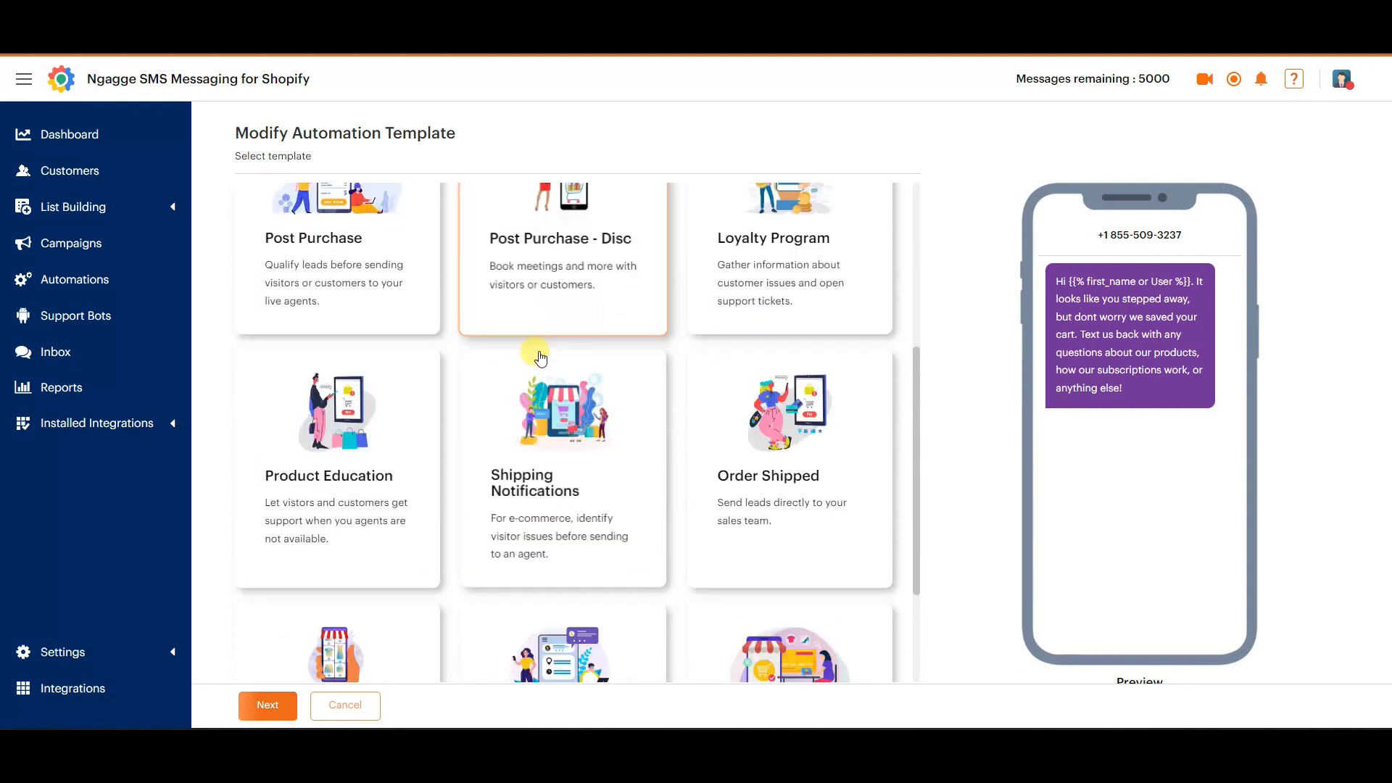
{"action": "scroll", "coordinate": [541, 461], "scroll_direction": "down", "scroll_amount": 2}
{"action": "left_click", "coordinate": [540, 461]}
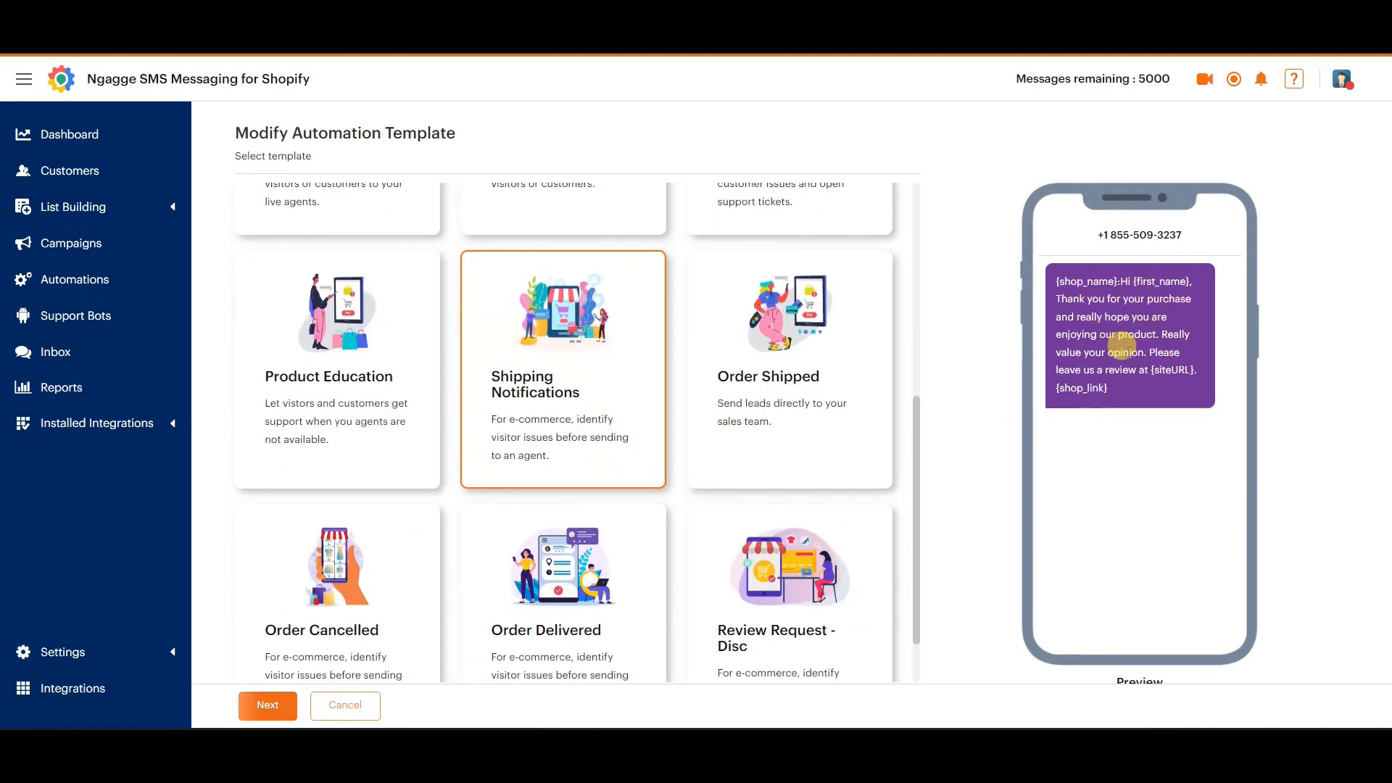
Preview the Order Shipped and Post Purchase template messages, check the Post Purchase automation's setup and return to the template gallery.
{"action": "left_click", "coordinate": [803, 428]}
{"action": "scroll", "coordinate": [725, 410], "scroll_direction": "up", "scroll_amount": 1}
{"action": "scroll", "coordinate": [724, 406], "scroll_direction": "up", "scroll_amount": 2}
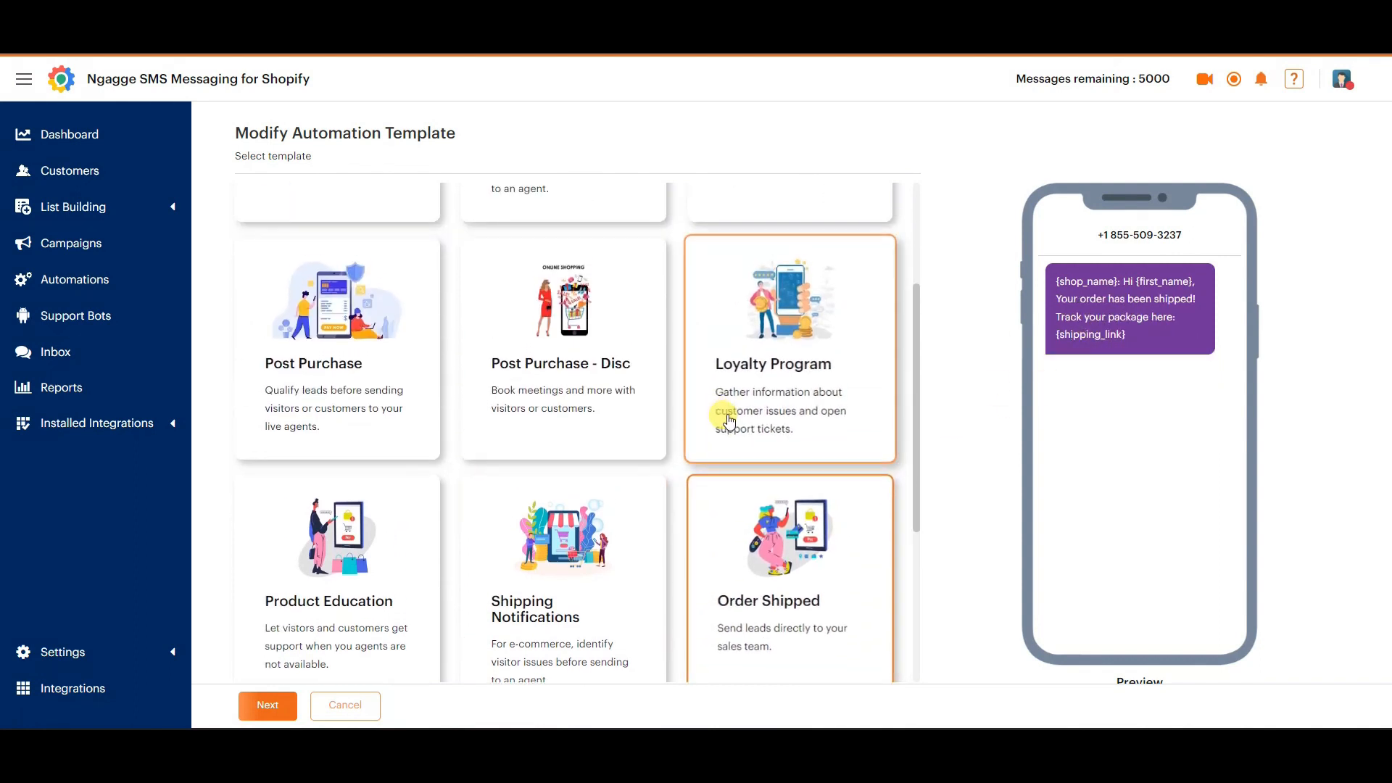
{"action": "left_click", "coordinate": [406, 417]}
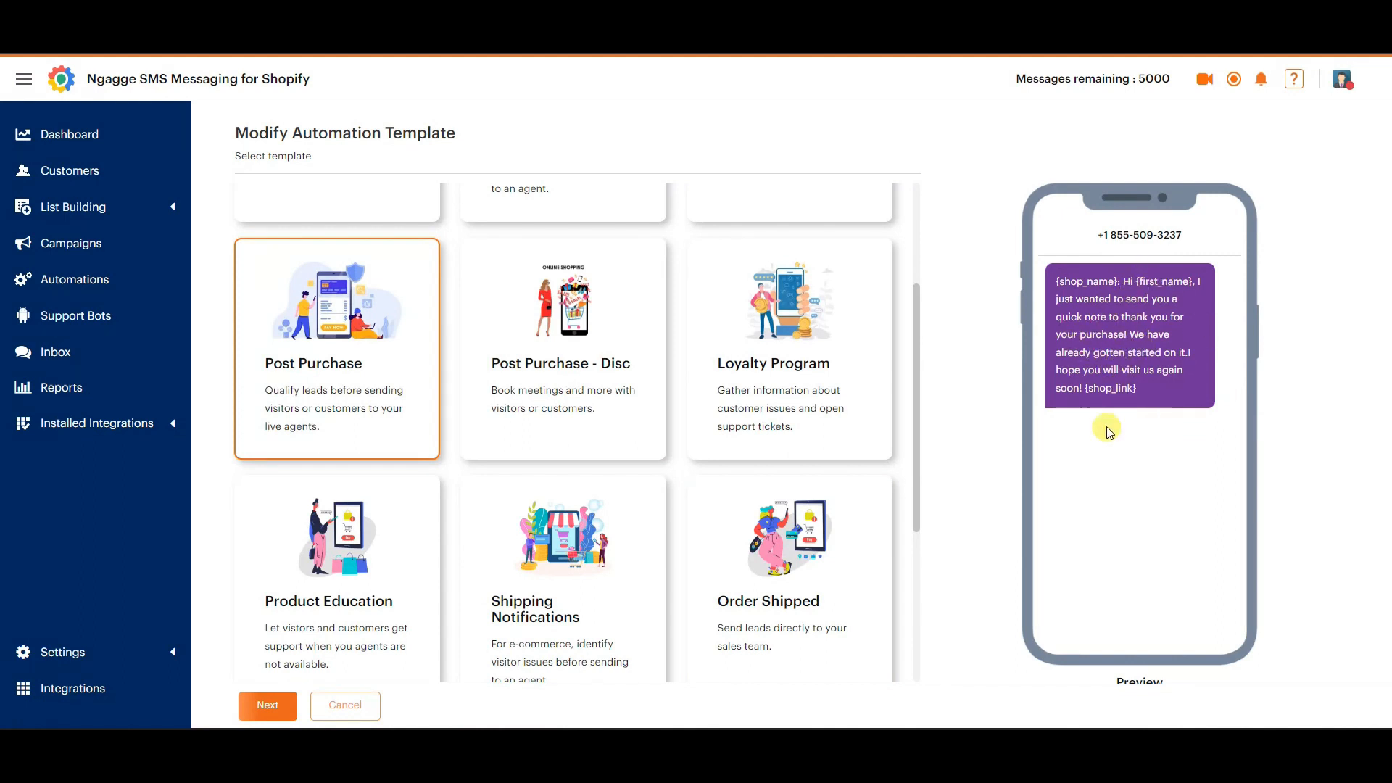
{"action": "left_click", "coordinate": [269, 707]}
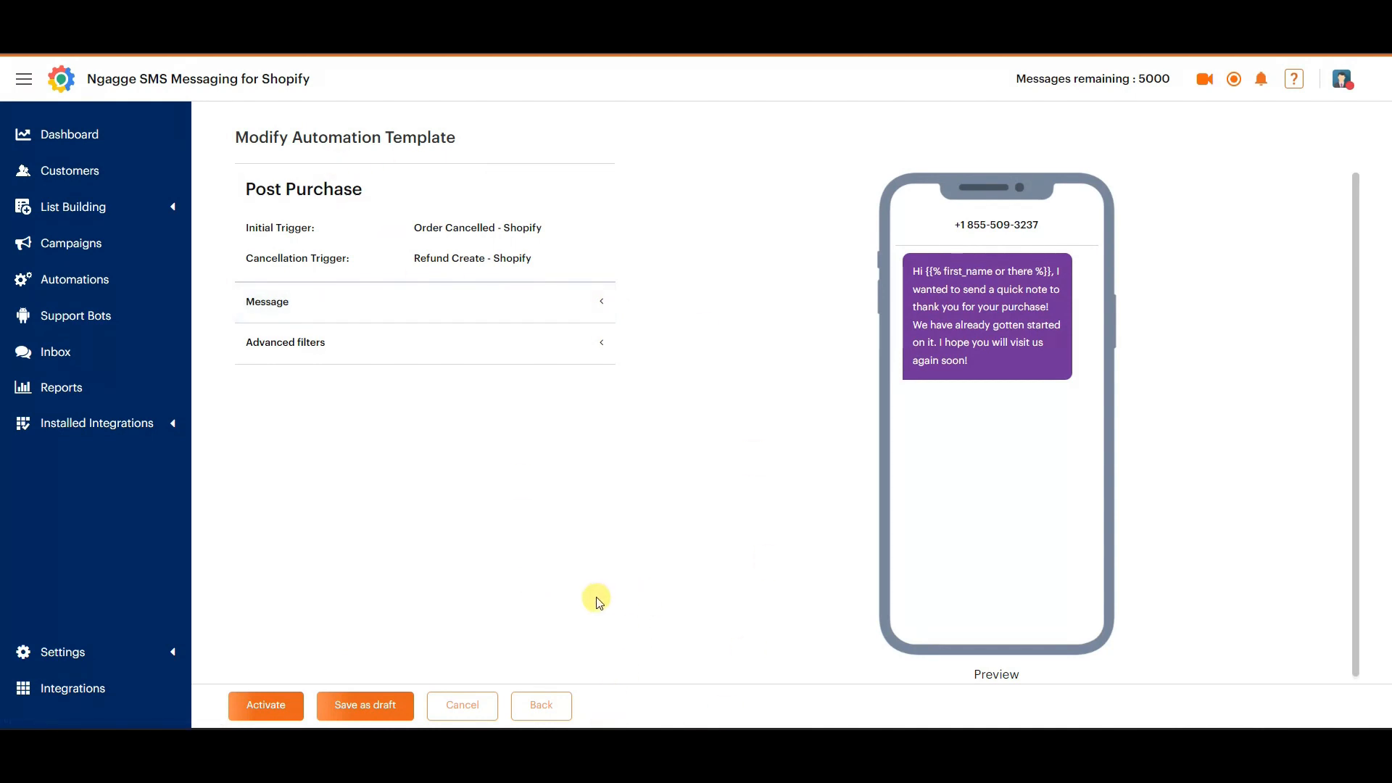
{"action": "left_click", "coordinate": [534, 710]}
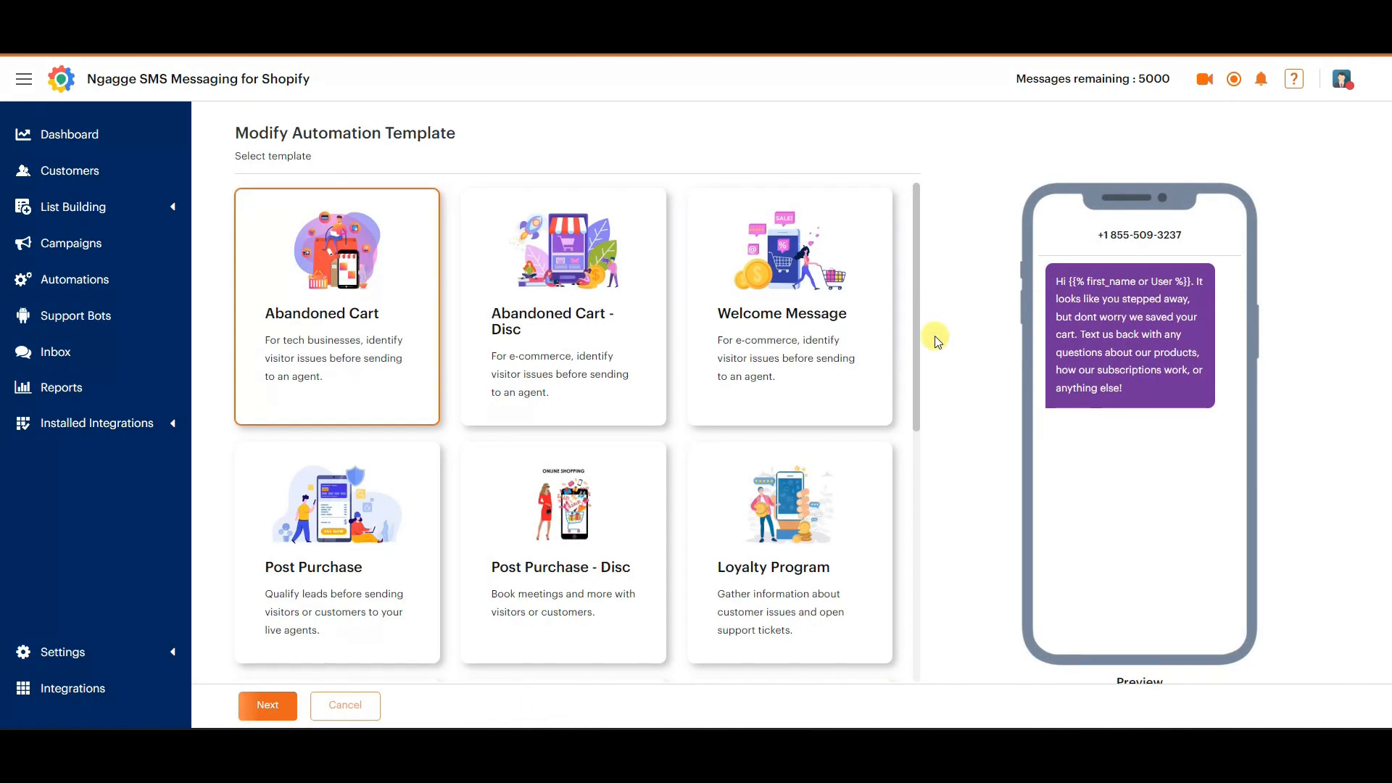
Browse the automation templates down to Shipping Notifications again and leave the gallery without choosing one.
{"action": "scroll", "coordinate": [459, 304], "scroll_direction": "down", "scroll_amount": 1}
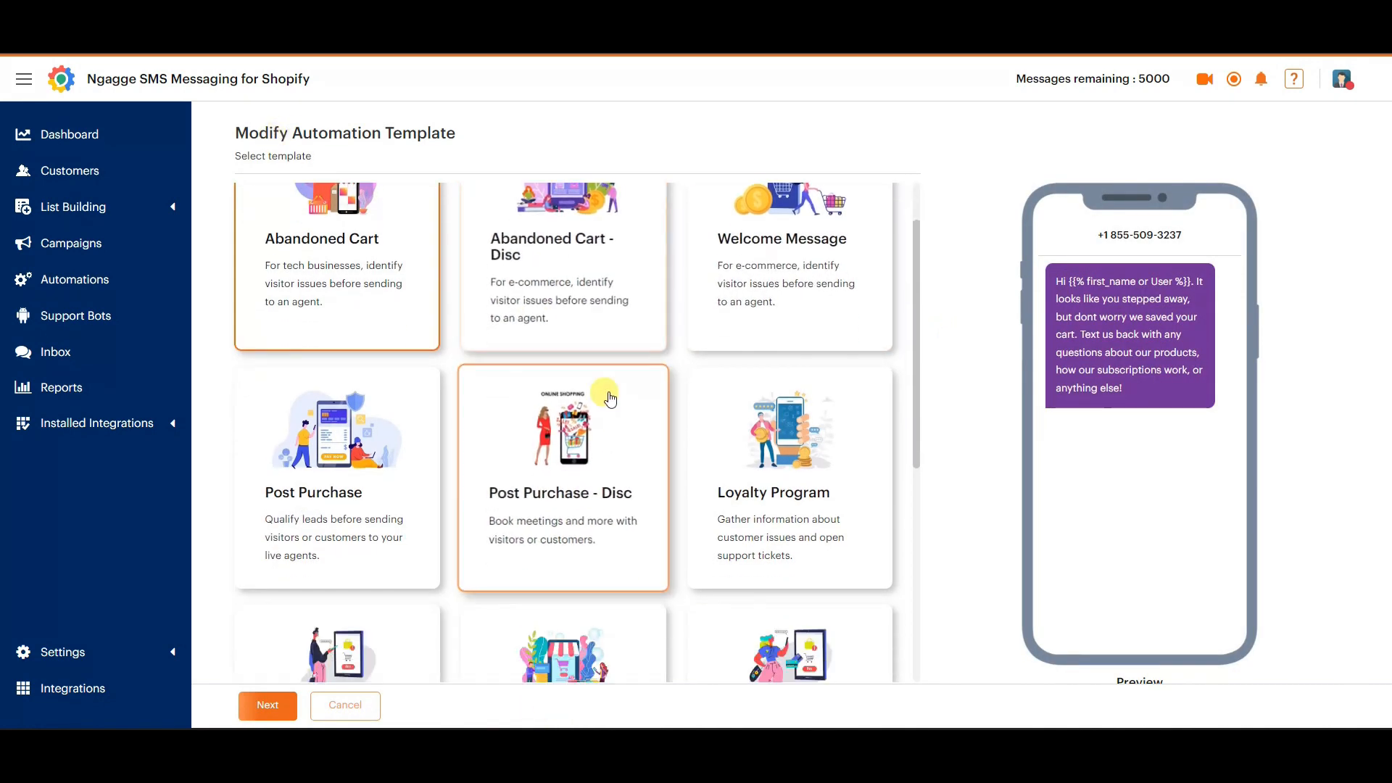
{"action": "scroll", "coordinate": [630, 551], "scroll_direction": "down", "scroll_amount": 4}
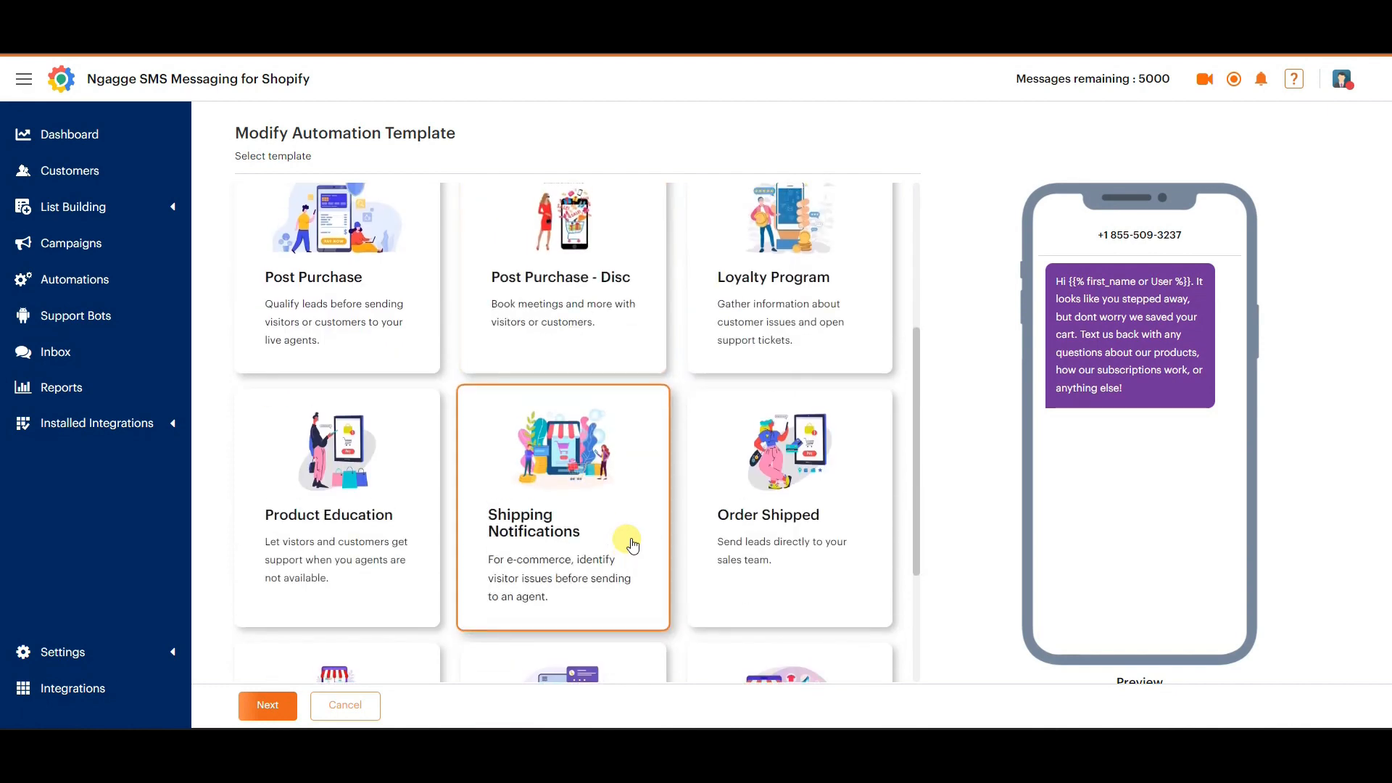
{"action": "scroll", "coordinate": [628, 533], "scroll_direction": "up", "scroll_amount": 2}
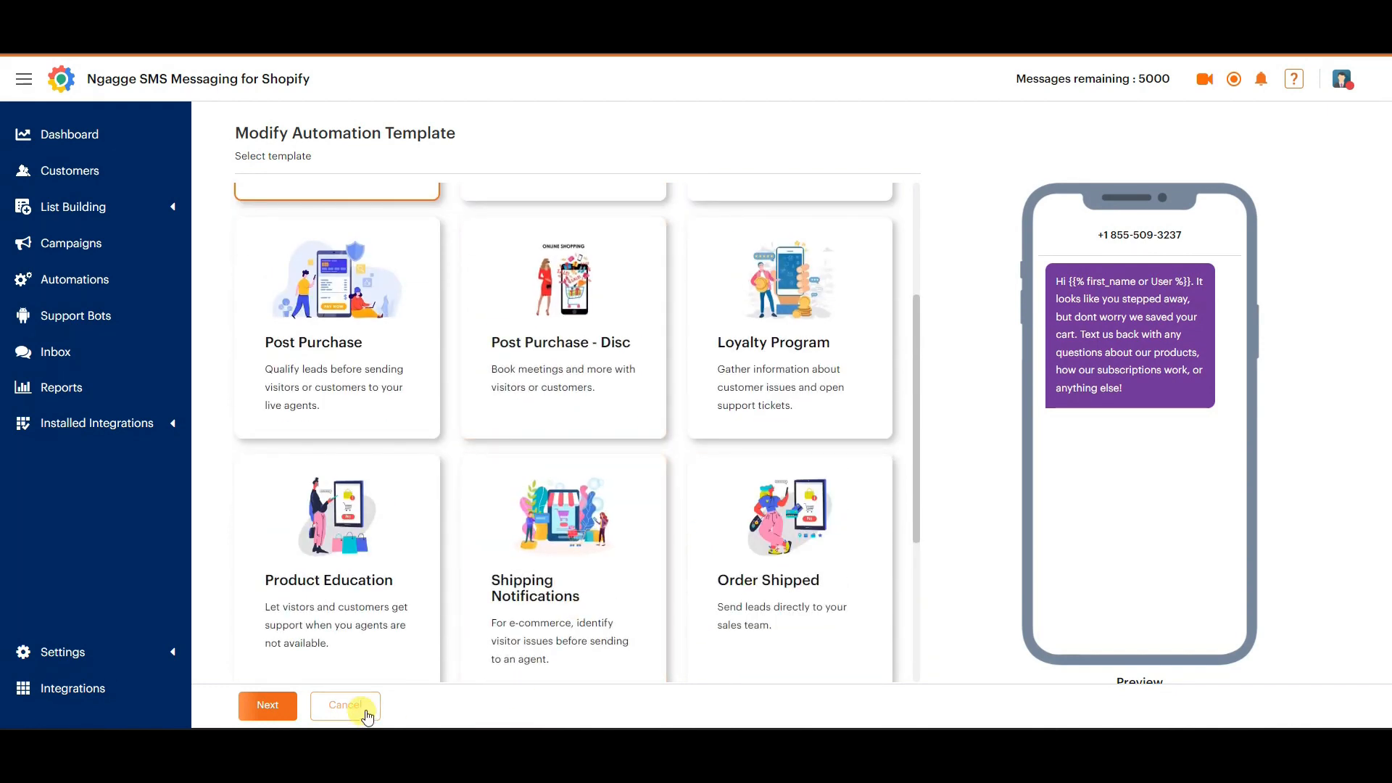
{"action": "left_click", "coordinate": [345, 706]}
Start a custom SMS automation named Test and open its segment or trigger settings.
{"action": "left_click", "coordinate": [1299, 135]}
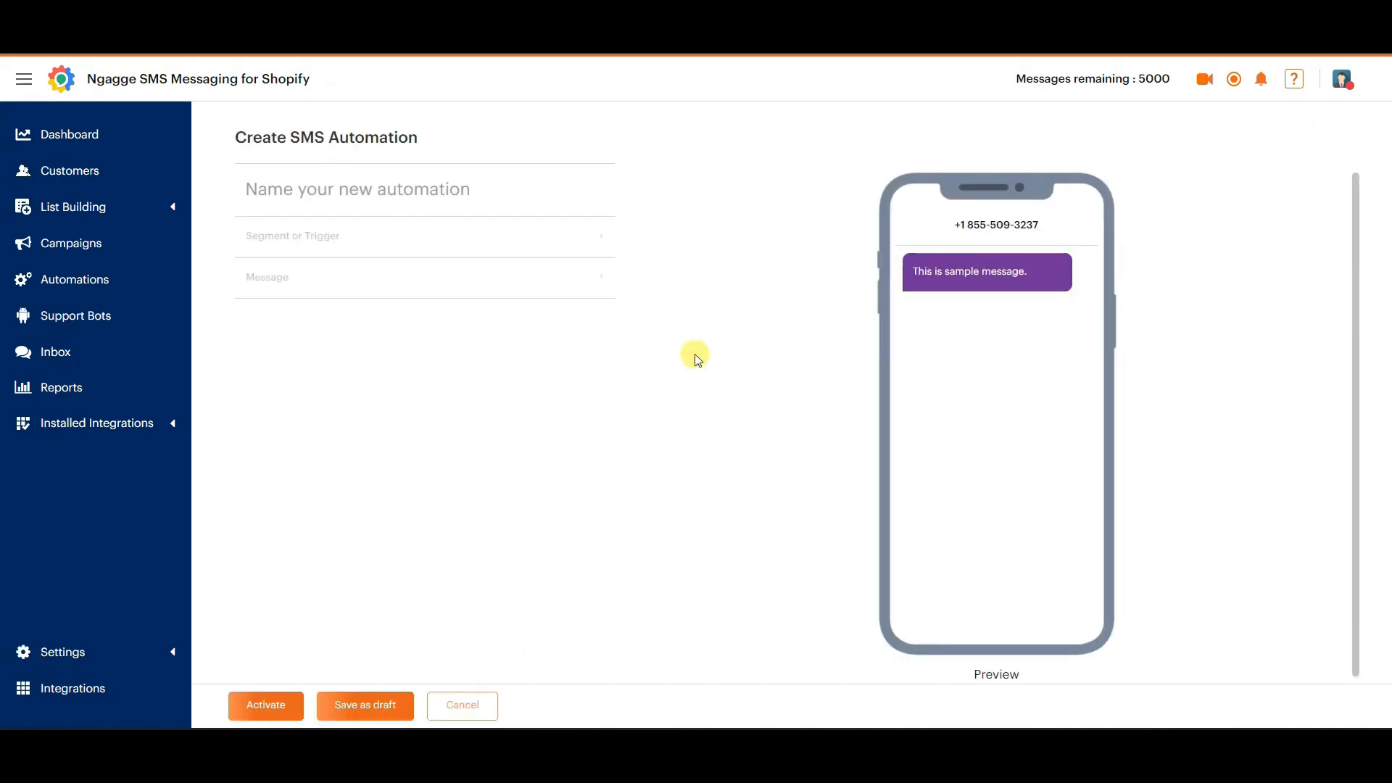
{"action": "left_click", "coordinate": [444, 192]}
{"action": "type", "text": "Te"}
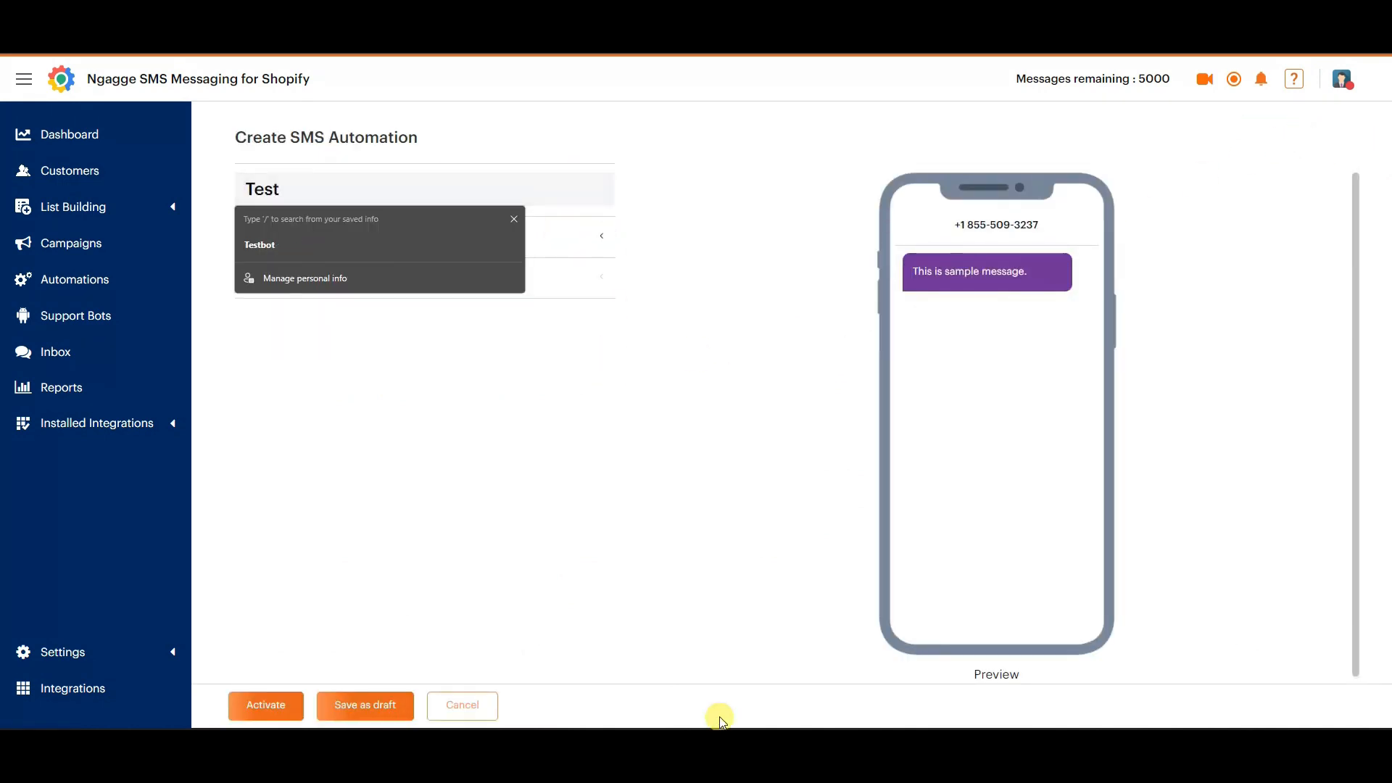
{"action": "type", "text": "st"}
{"action": "left_click", "coordinate": [711, 540]}
{"action": "left_click", "coordinate": [590, 237]}
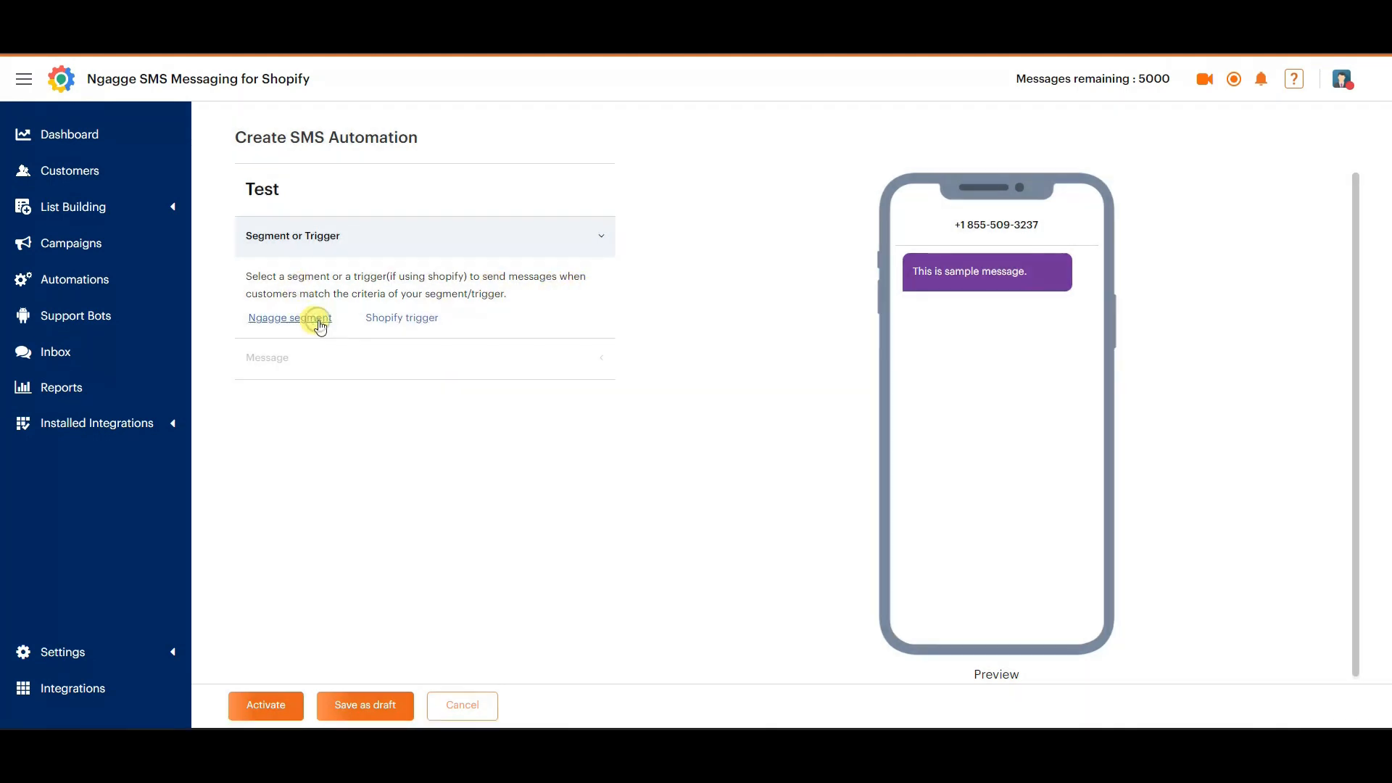
Review the Shopify triggers available for the Test automation, cancel its creation and return to the automations list.
{"action": "left_click", "coordinate": [407, 319]}
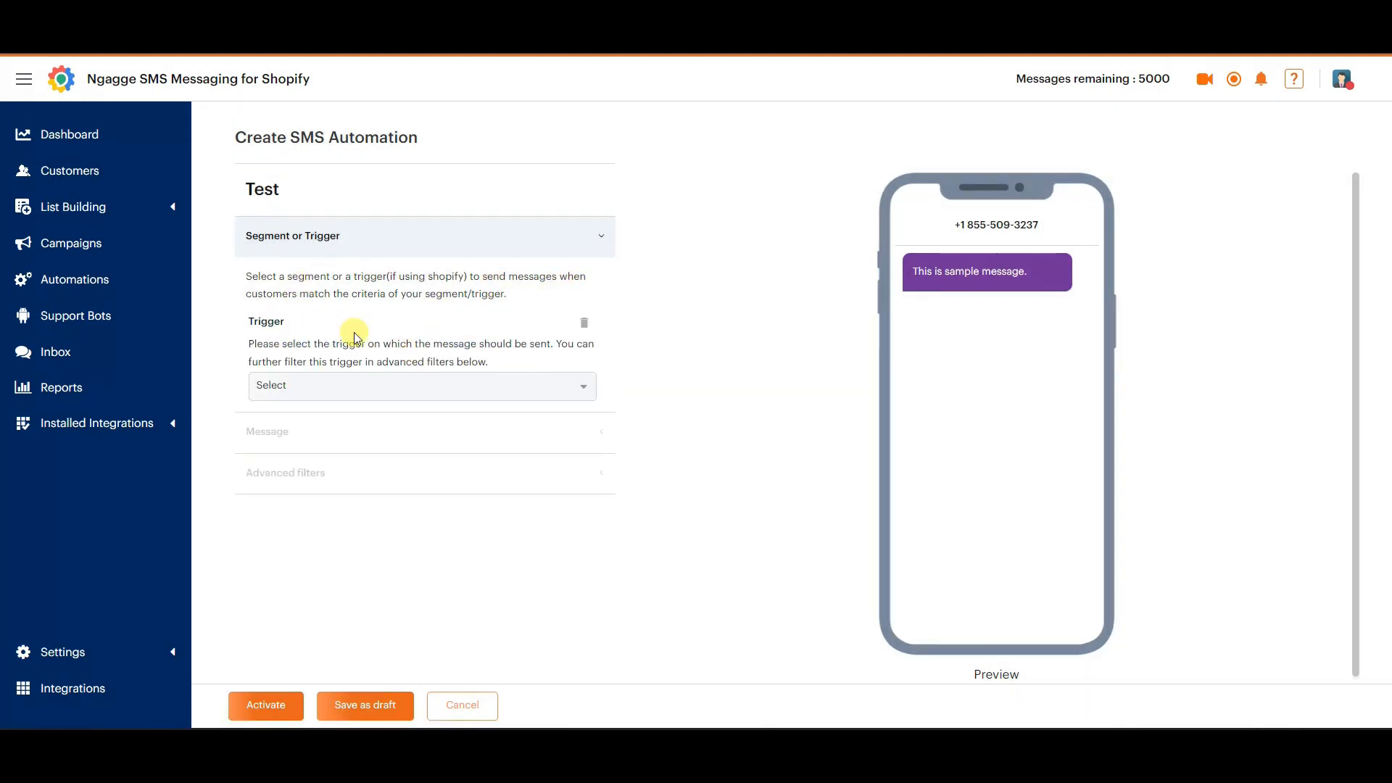
{"action": "left_click", "coordinate": [518, 386]}
{"action": "scroll", "coordinate": [368, 482], "scroll_direction": "down", "scroll_amount": 3}
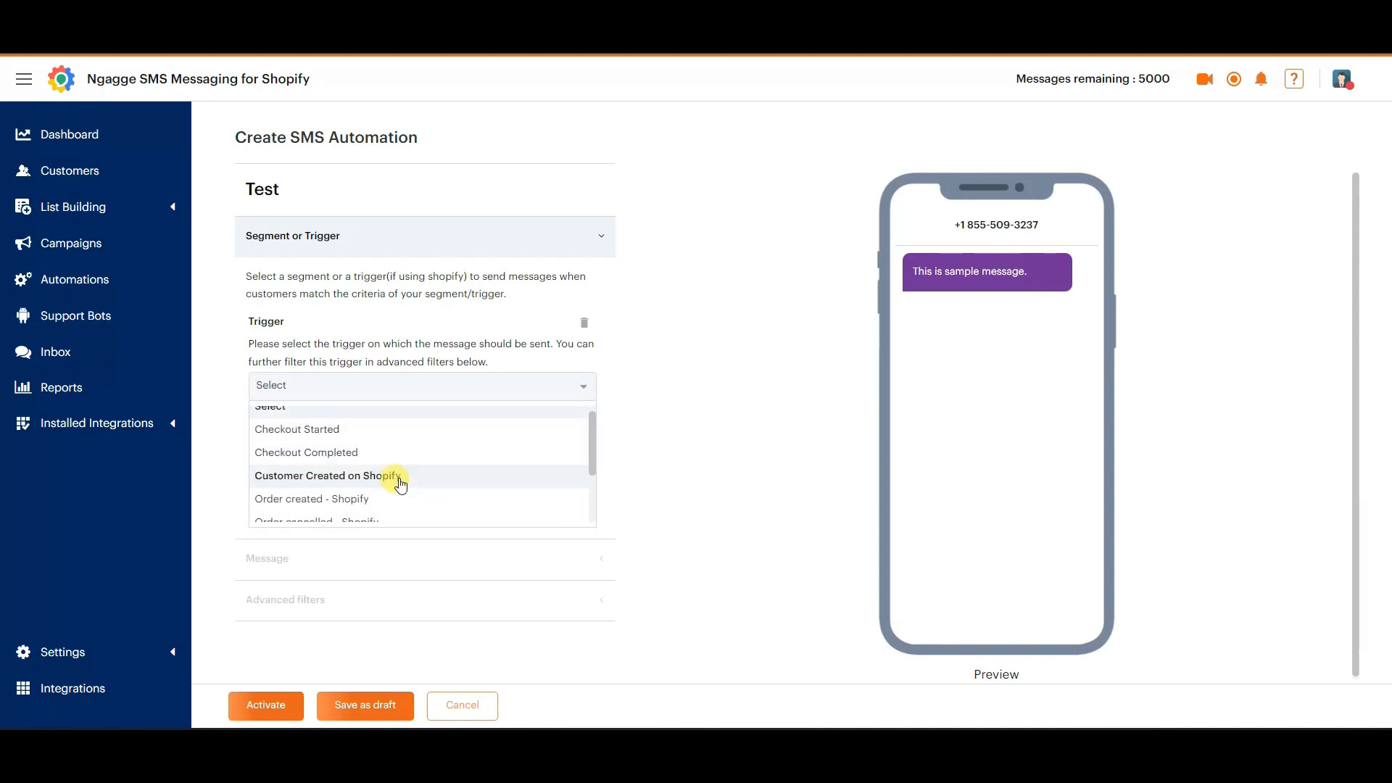
{"action": "scroll", "coordinate": [403, 499], "scroll_direction": "up", "scroll_amount": 3}
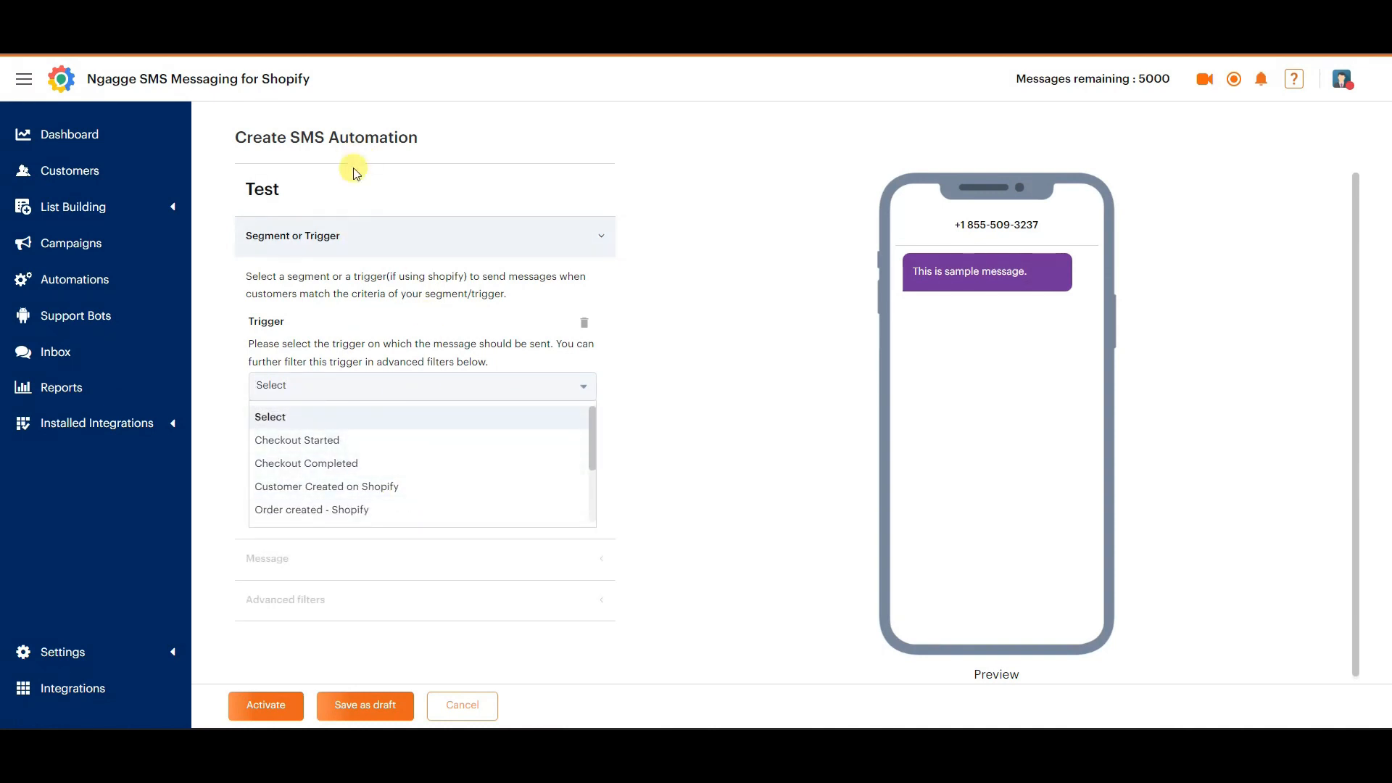
{"action": "scroll", "coordinate": [399, 439], "scroll_direction": "down", "scroll_amount": 3}
{"action": "left_click", "coordinate": [671, 383]}
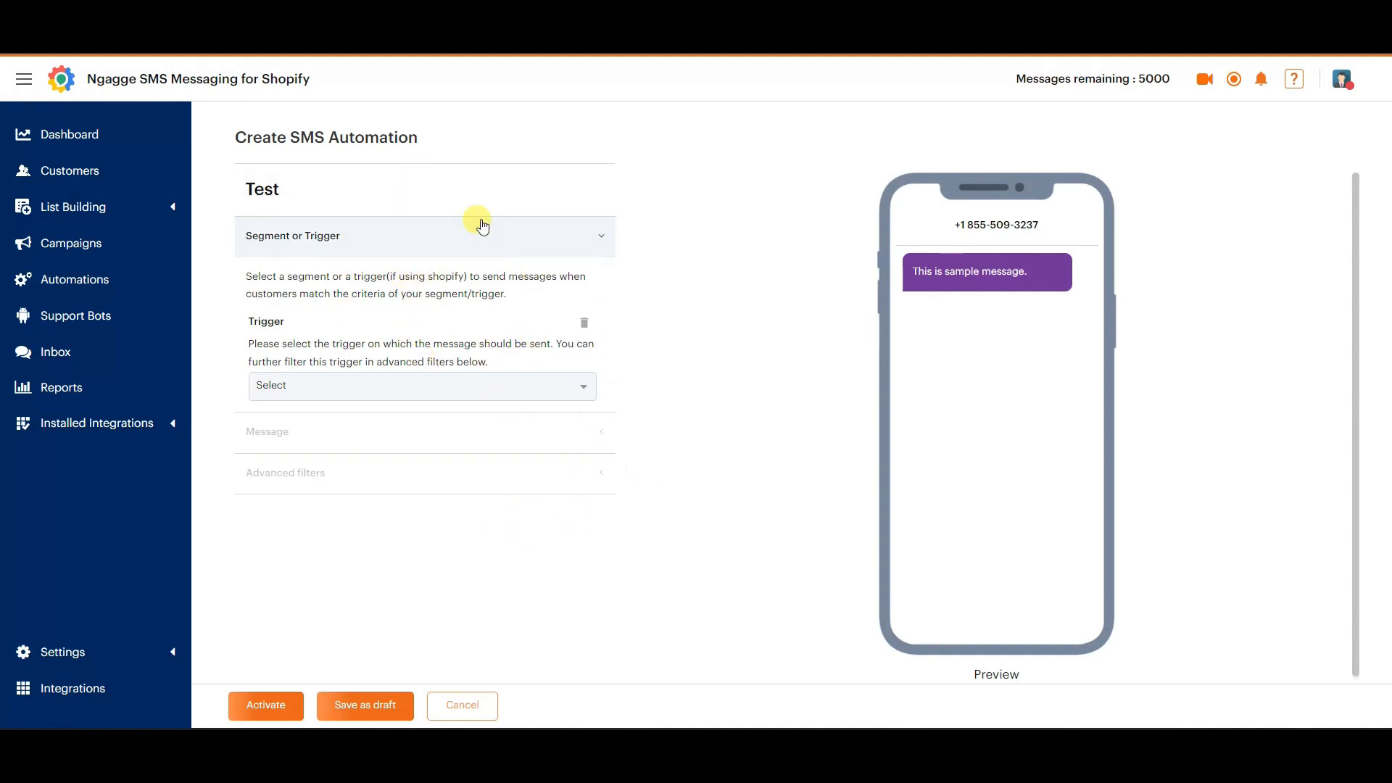
{"action": "left_click", "coordinate": [482, 707]}
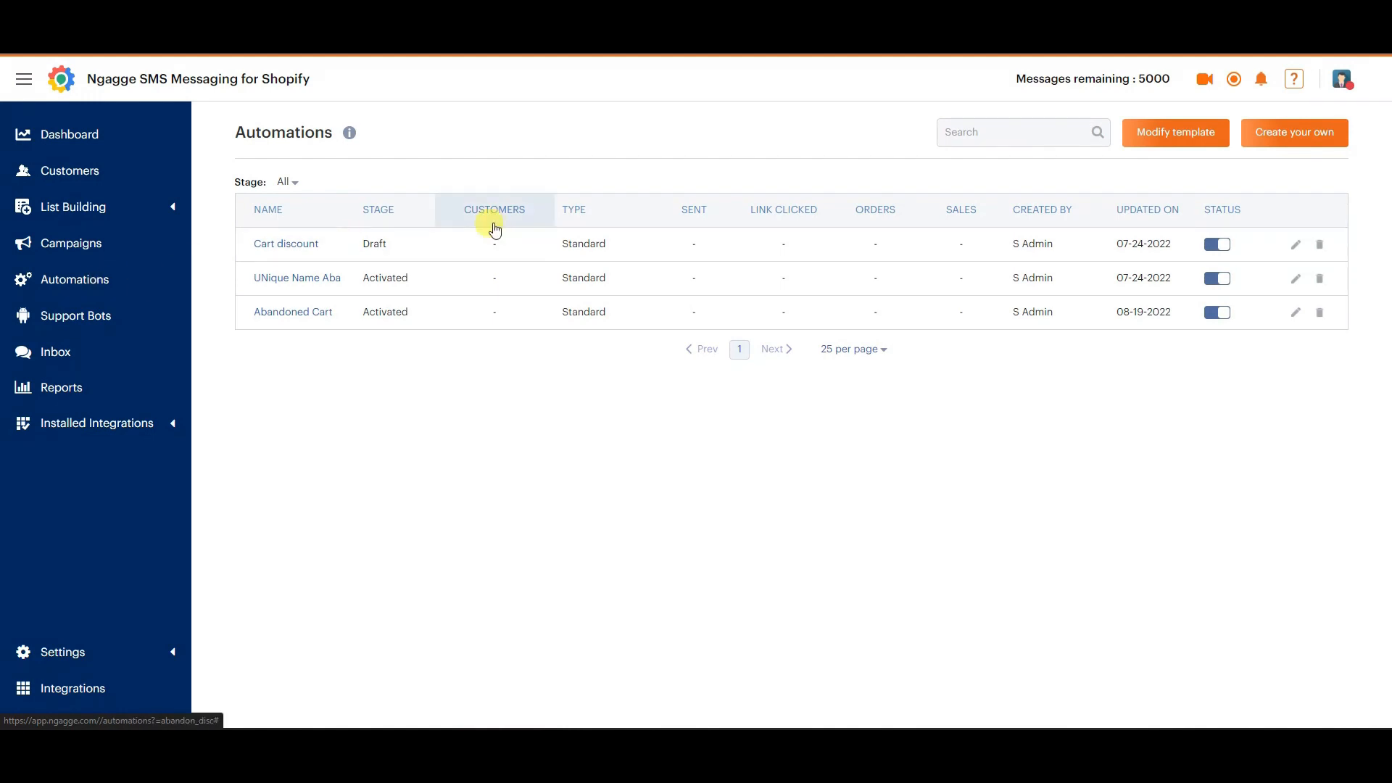
{"action": "left_click", "coordinate": [79, 280]}
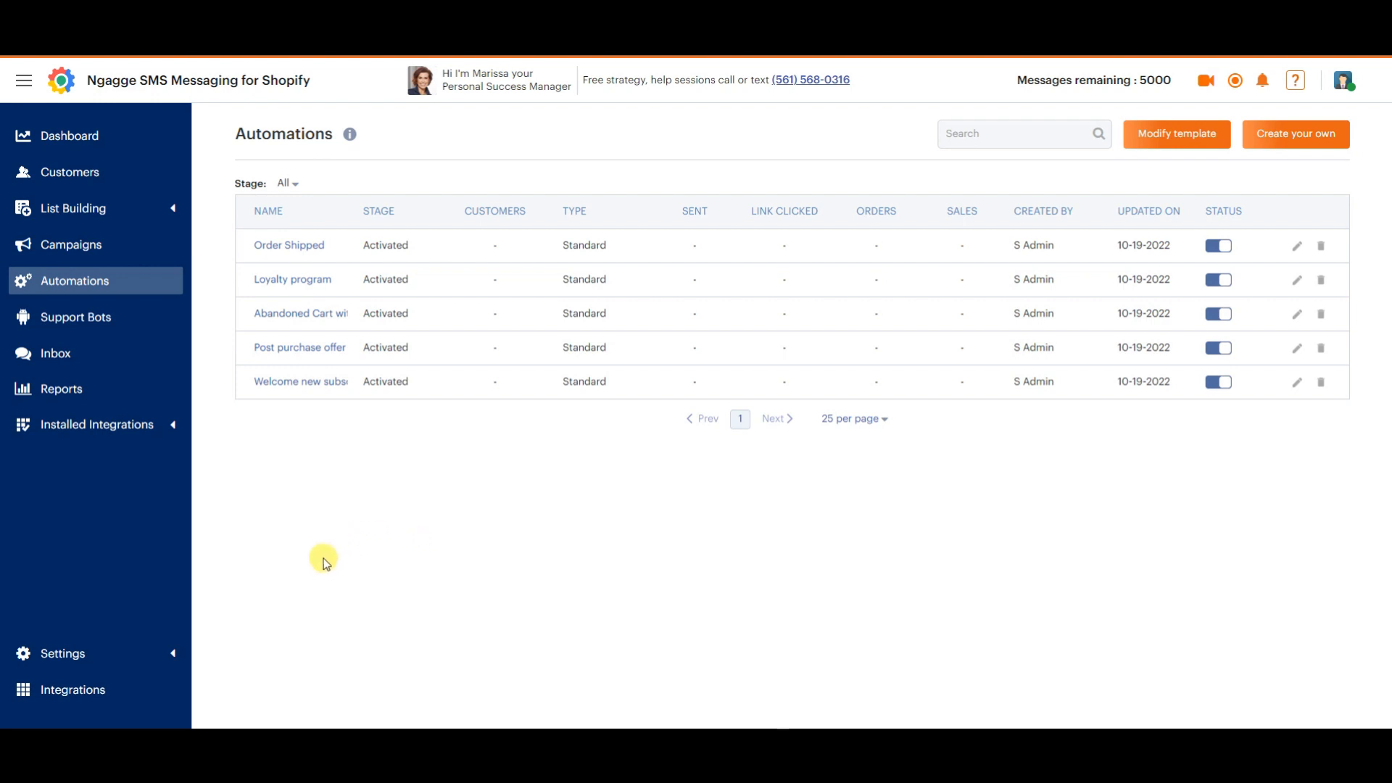
Go to the list-building forms, dismiss the introduction and start creating a new form.
{"action": "left_click", "coordinate": [146, 216]}
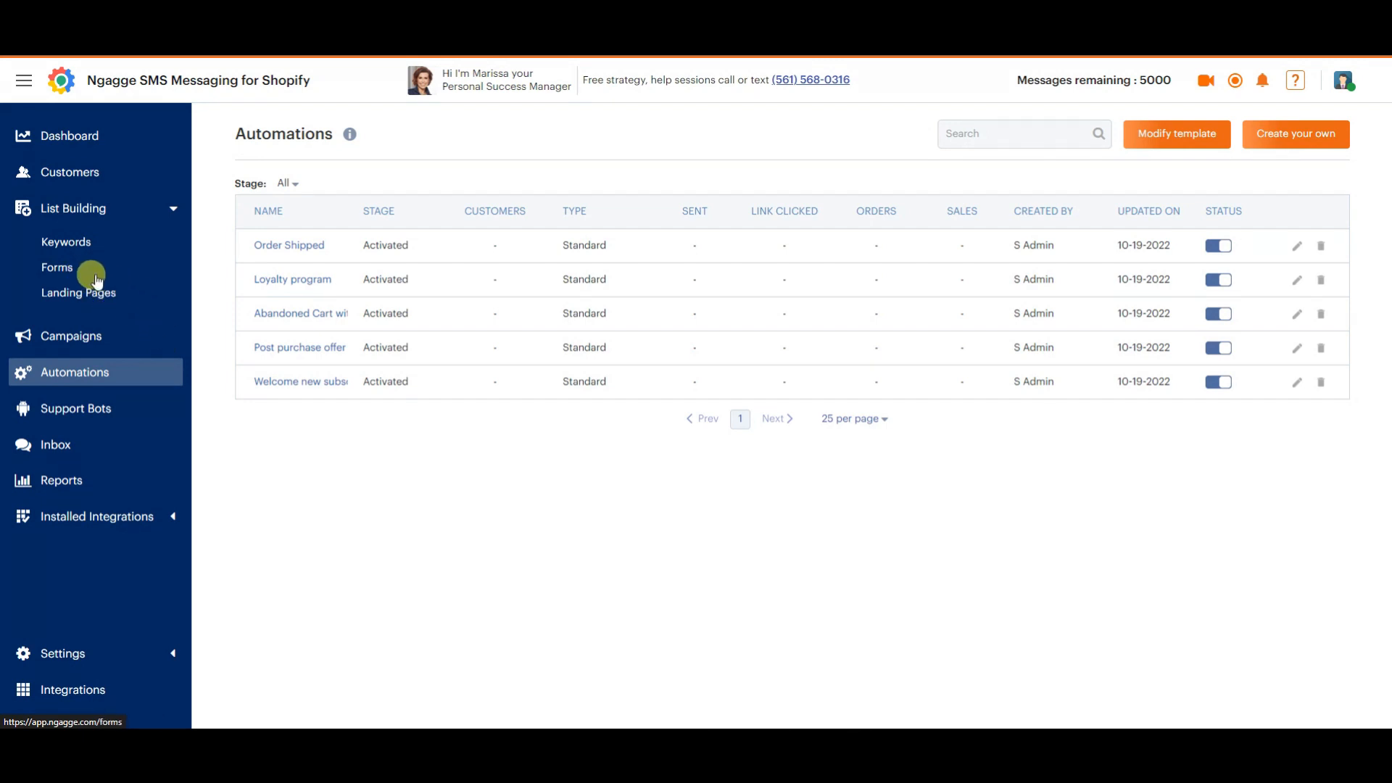
{"action": "left_click", "coordinate": [62, 270]}
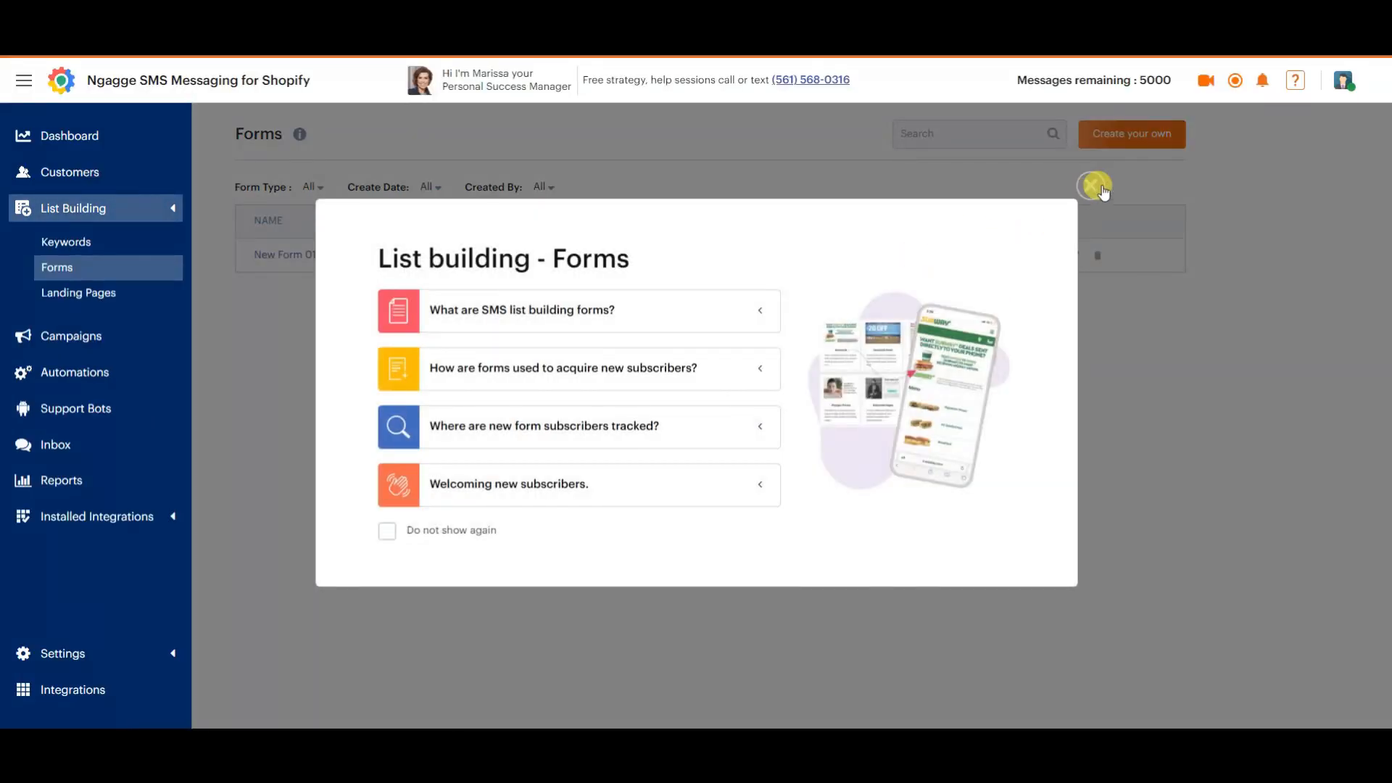
{"action": "left_click", "coordinate": [1095, 186]}
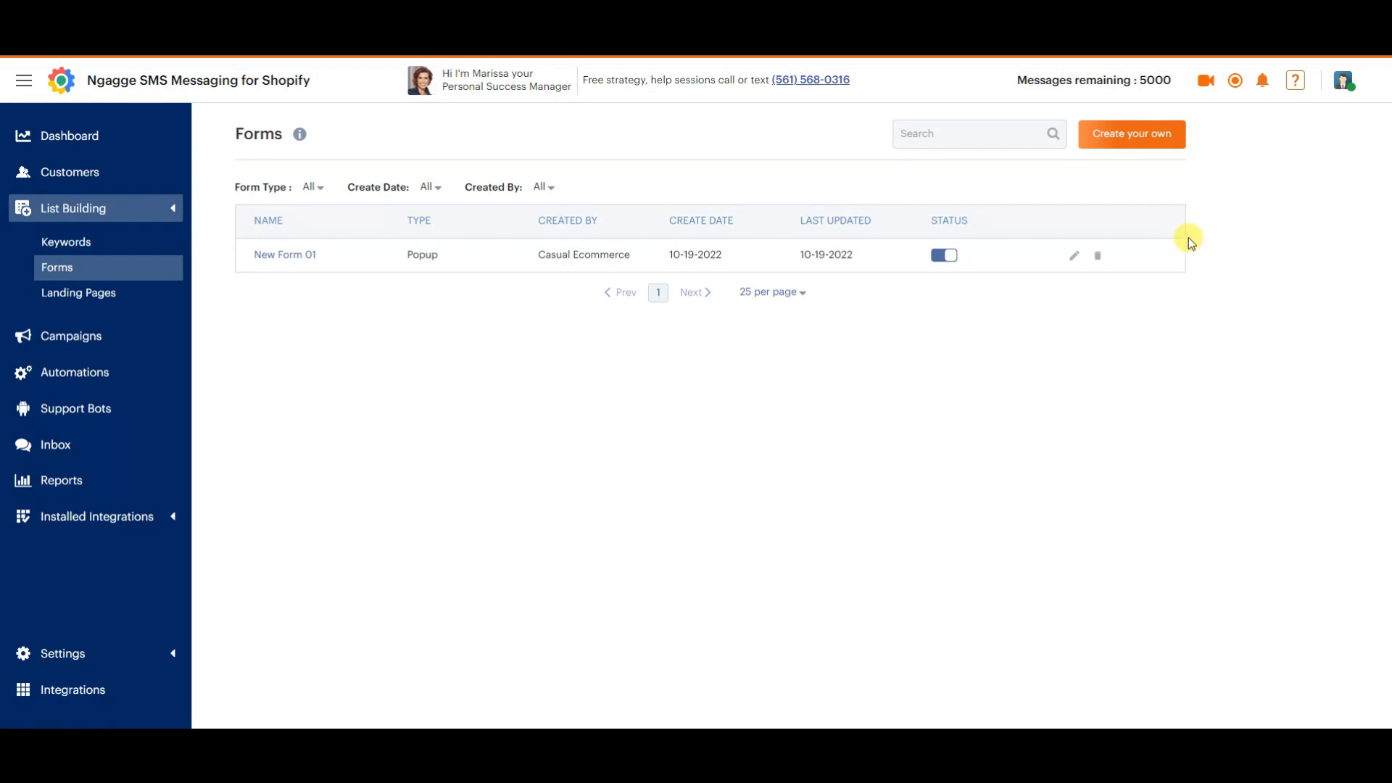
{"action": "left_click", "coordinate": [1137, 141]}
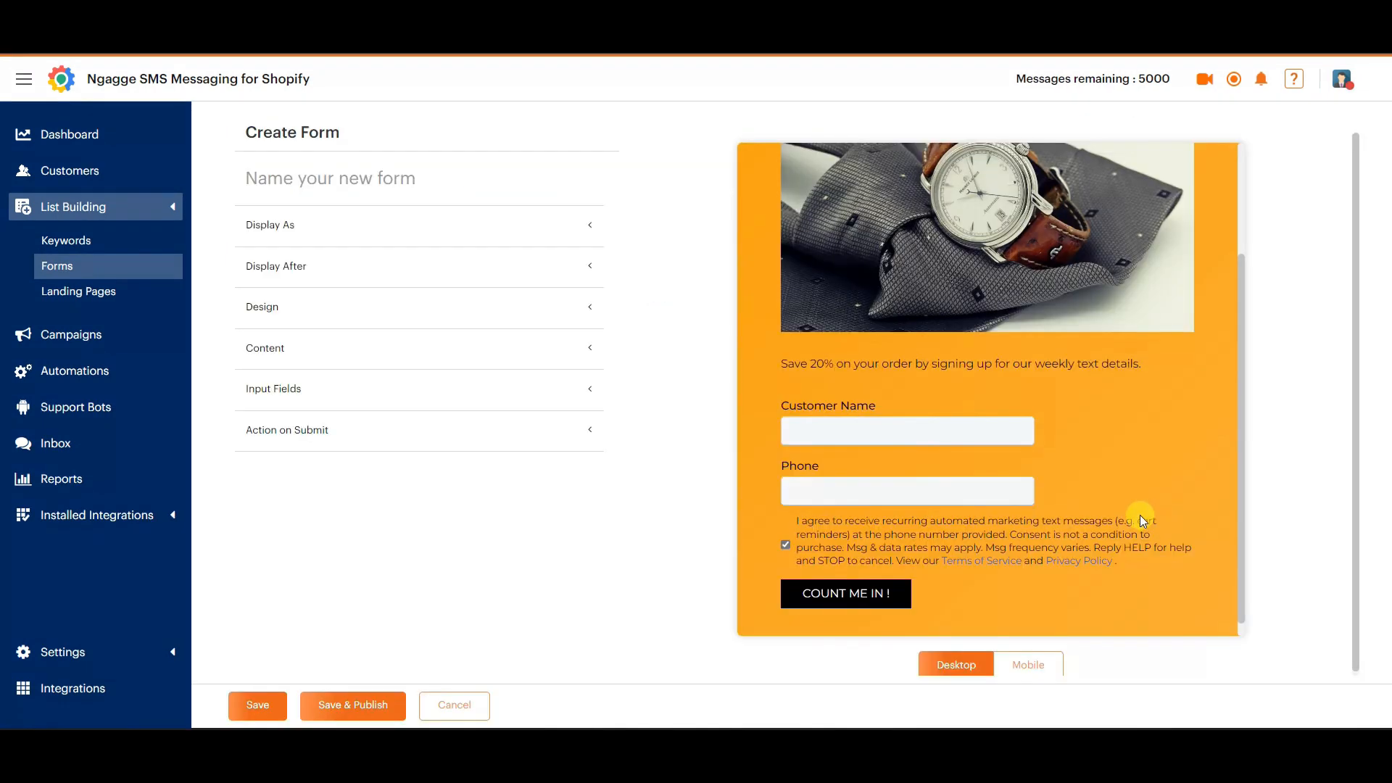
Examine the default signup form's preview in both its desktop and mobile versions.
{"action": "scroll", "coordinate": [1030, 414], "scroll_direction": "down", "scroll_amount": 1}
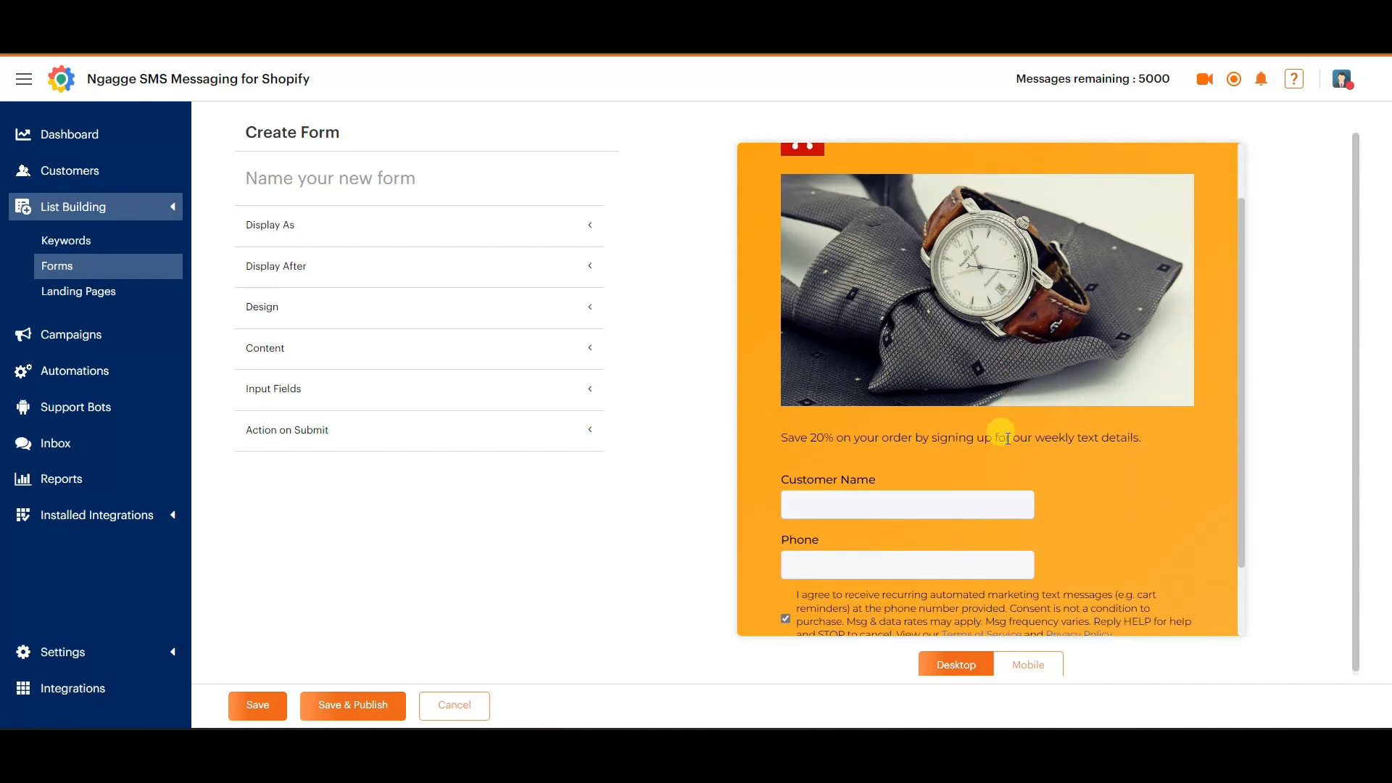
{"action": "scroll", "coordinate": [1003, 445], "scroll_direction": "down", "scroll_amount": 1}
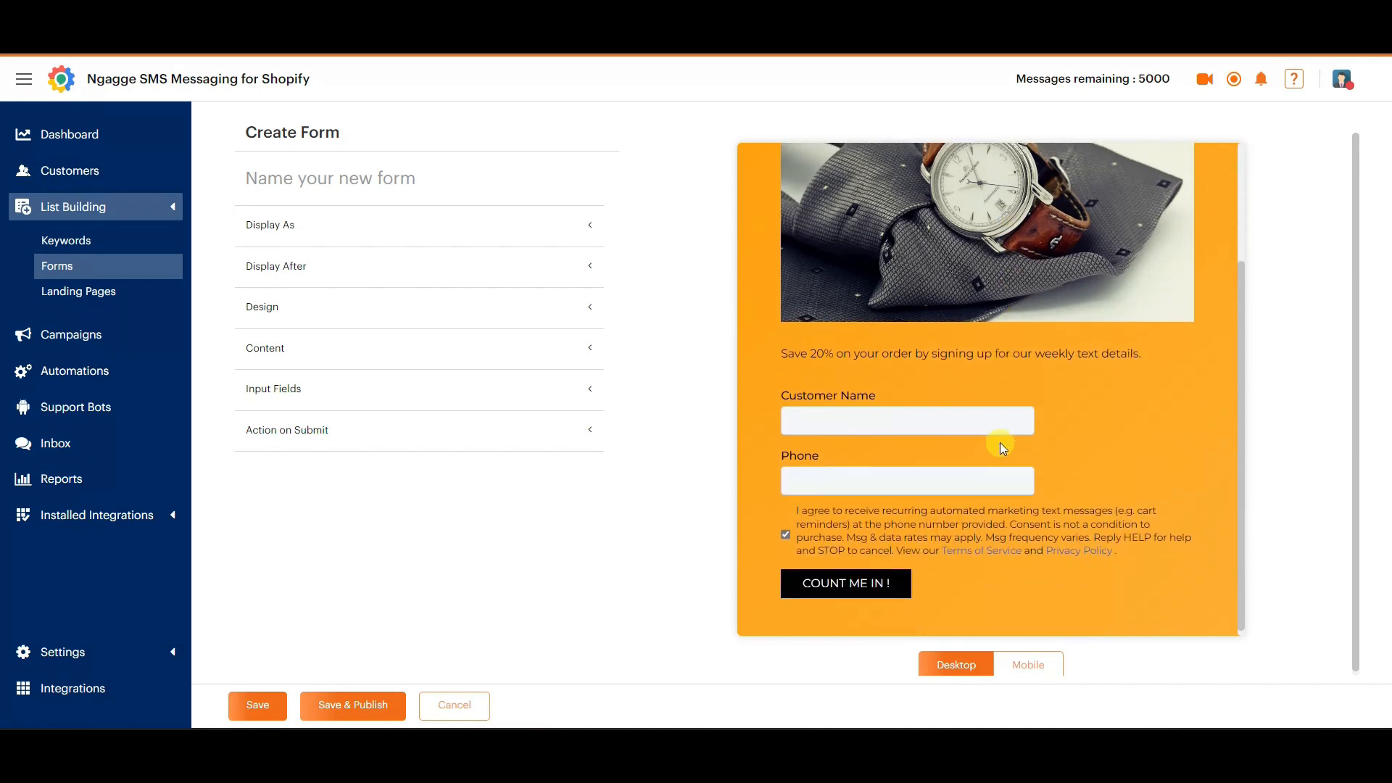
{"action": "scroll", "coordinate": [999, 442], "scroll_direction": "up", "scroll_amount": 2}
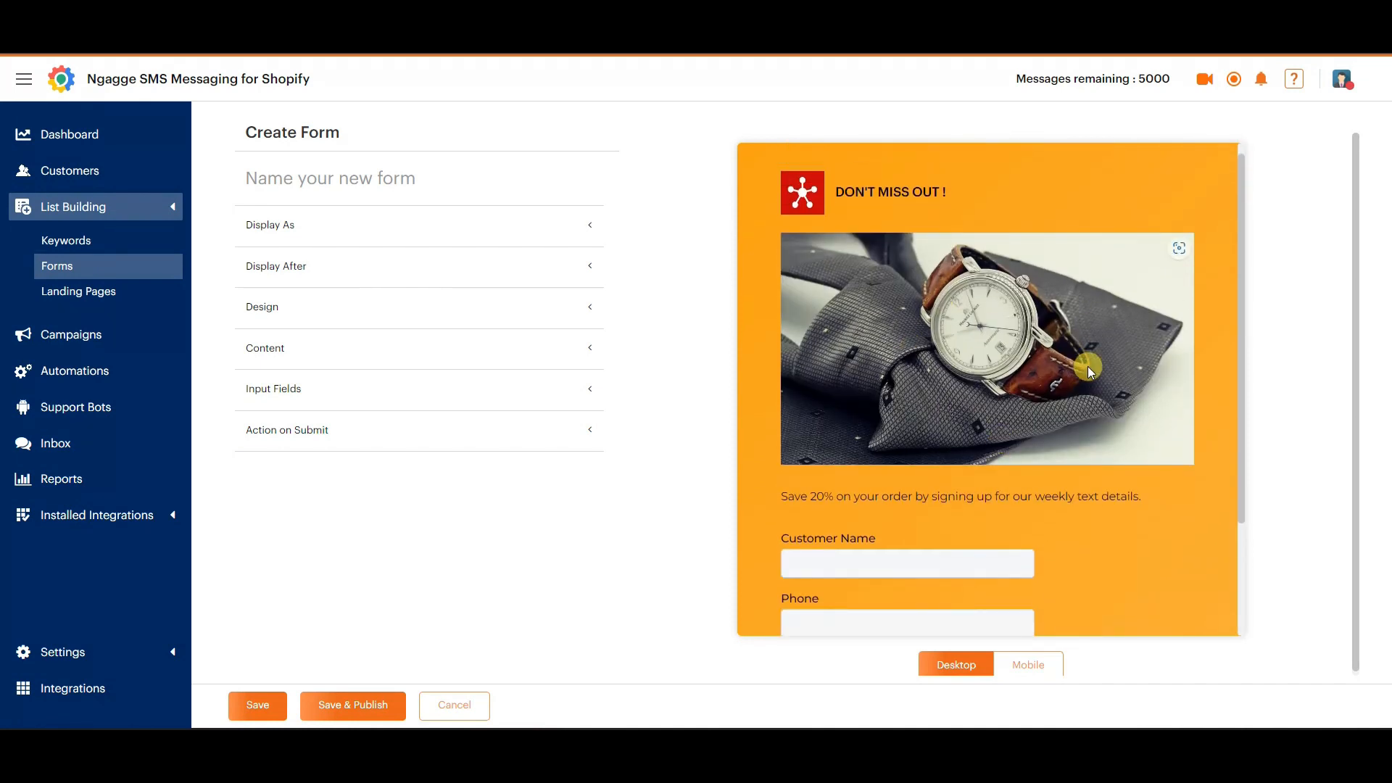
{"action": "scroll", "coordinate": [1069, 375], "scroll_direction": "down", "scroll_amount": 1}
{"action": "scroll", "coordinate": [1150, 419], "scroll_direction": "up", "scroll_amount": 1}
{"action": "left_click", "coordinate": [1030, 662]}
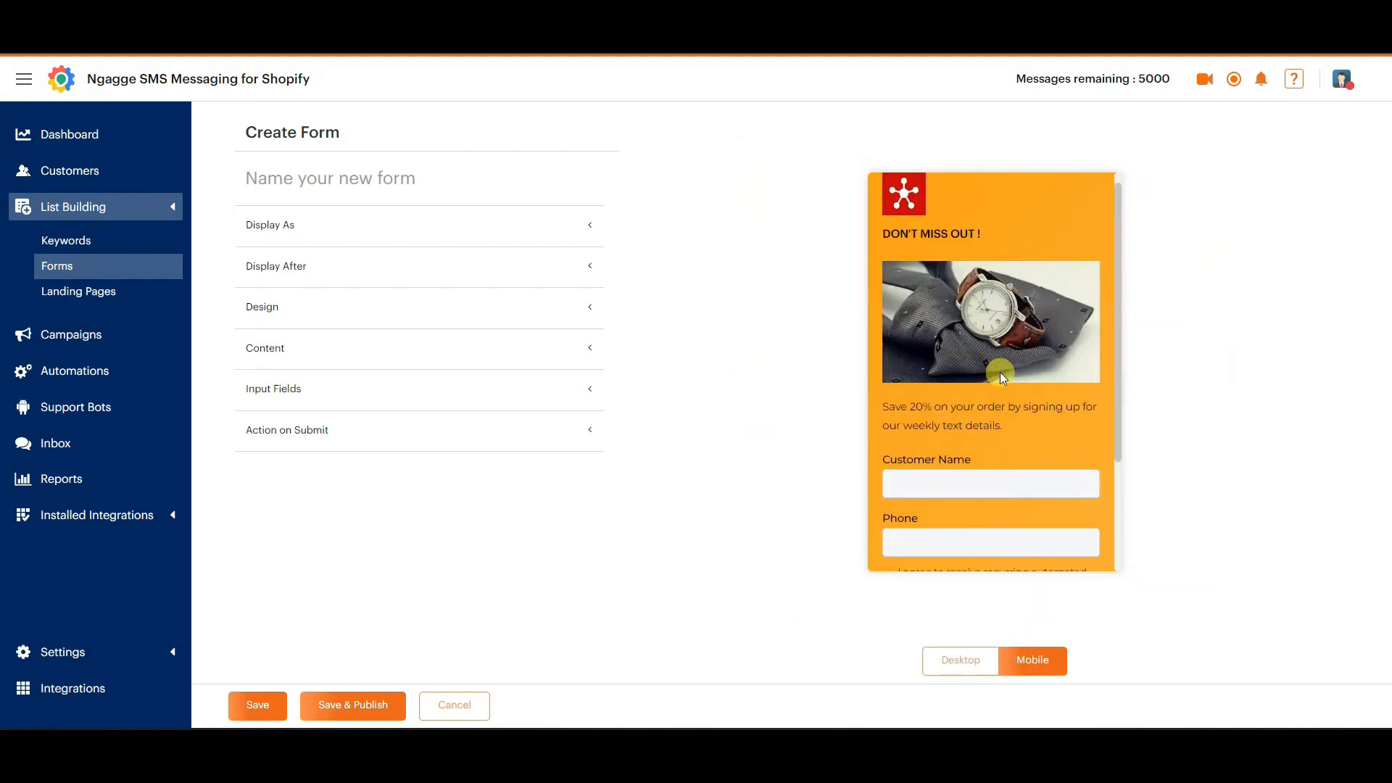
{"action": "scroll", "coordinate": [994, 391], "scroll_direction": "down", "scroll_amount": 3}
{"action": "scroll", "coordinate": [1044, 363], "scroll_direction": "up", "scroll_amount": 2}
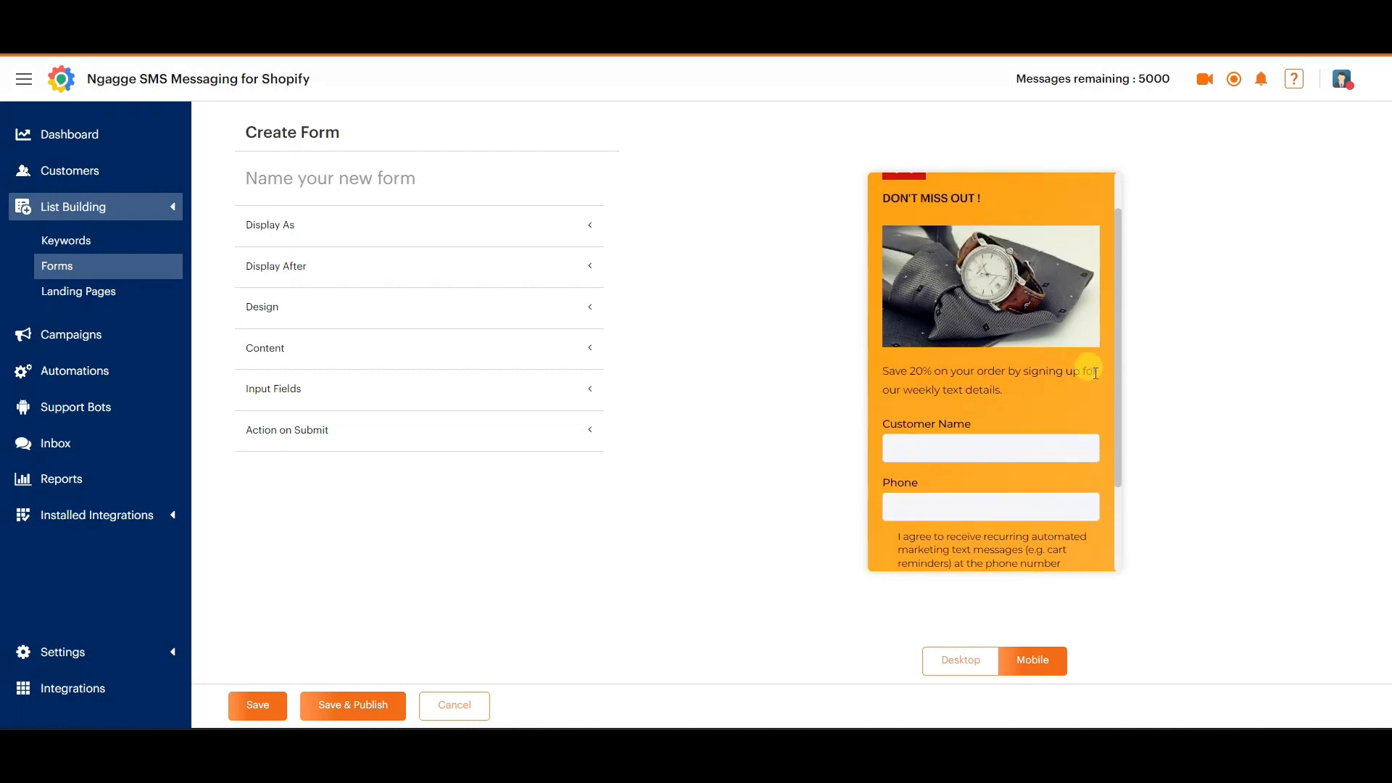
{"action": "scroll", "coordinate": [1051, 341], "scroll_direction": "up", "scroll_amount": 1}
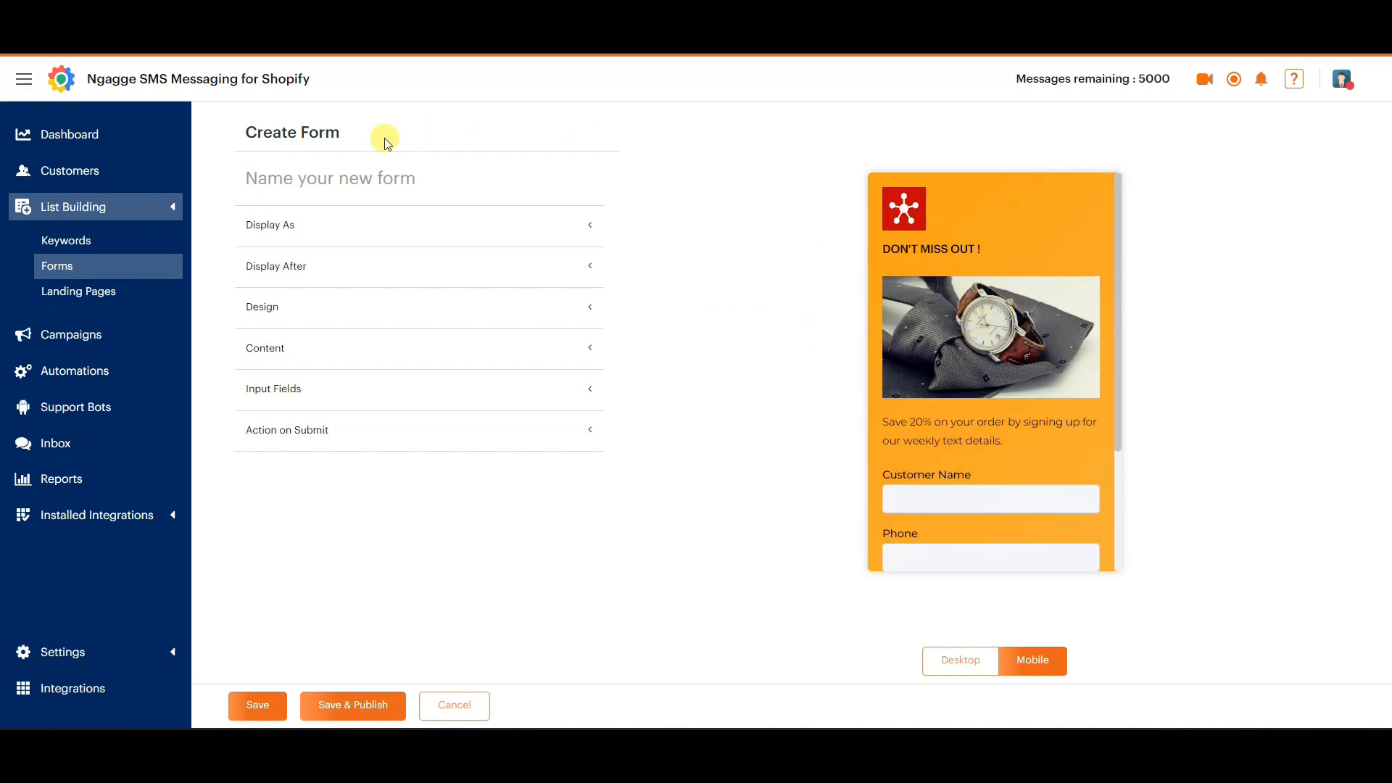
Name the new form Test Form 1.
{"action": "left_click", "coordinate": [353, 171]}
{"action": "type", "text": "Test Form 1"}
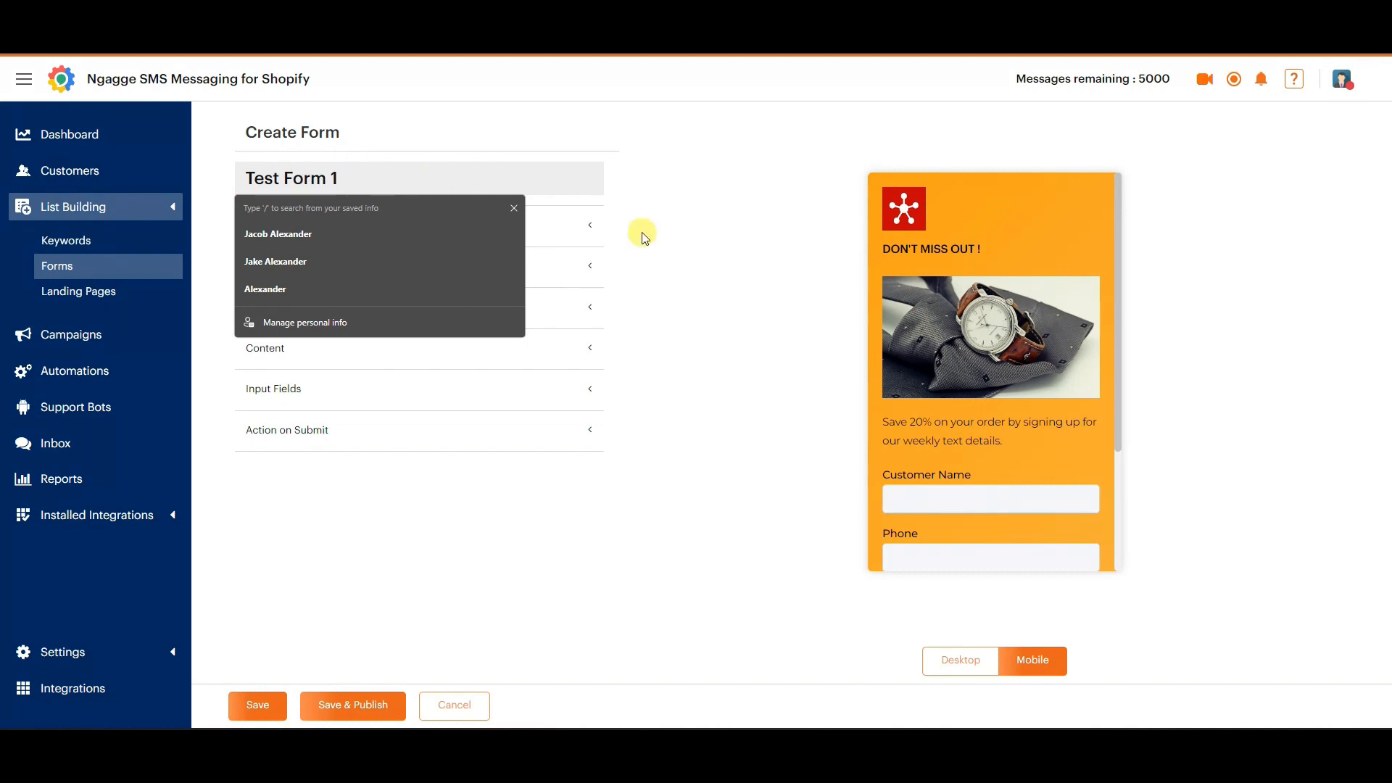
{"action": "left_click", "coordinate": [643, 236]}
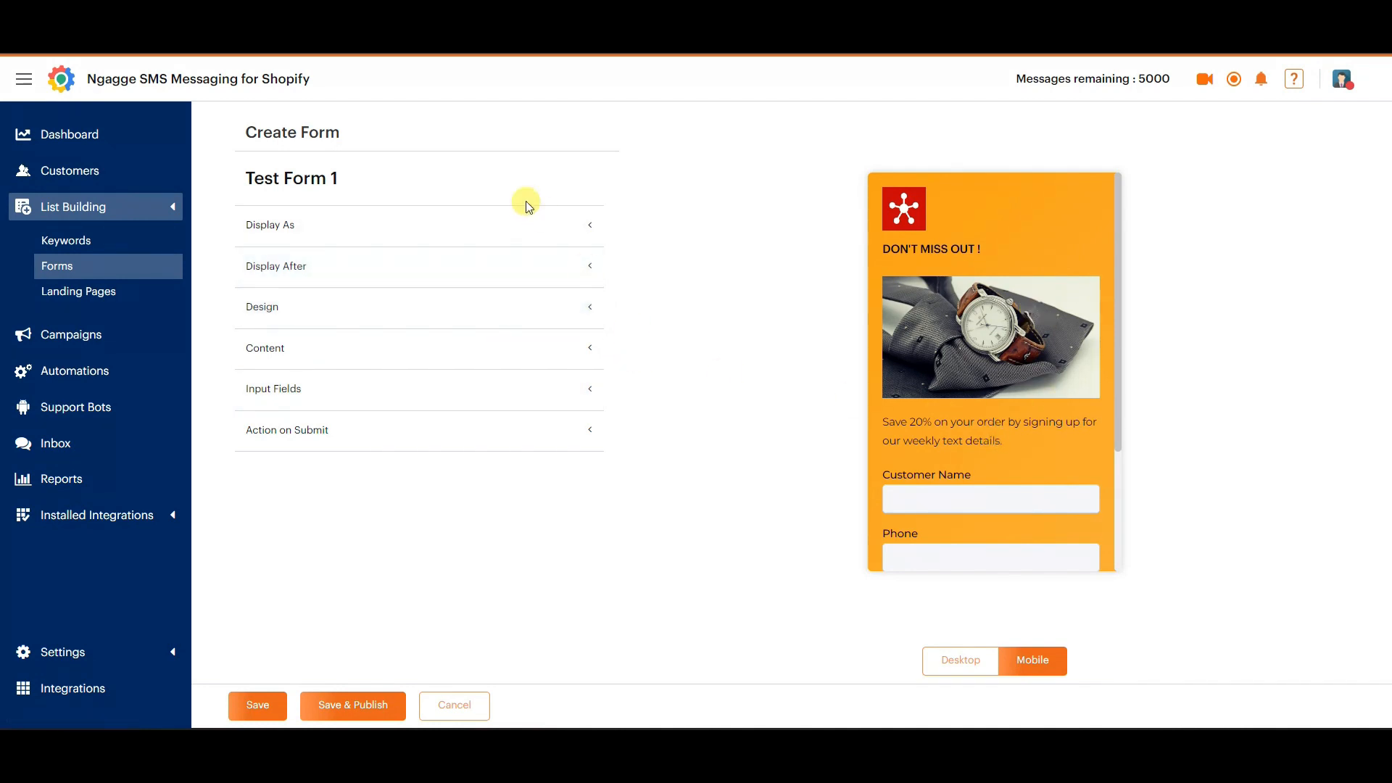
Review the form type, website and page options that control where Test Form 1 is displayed.
{"action": "left_click", "coordinate": [586, 225]}
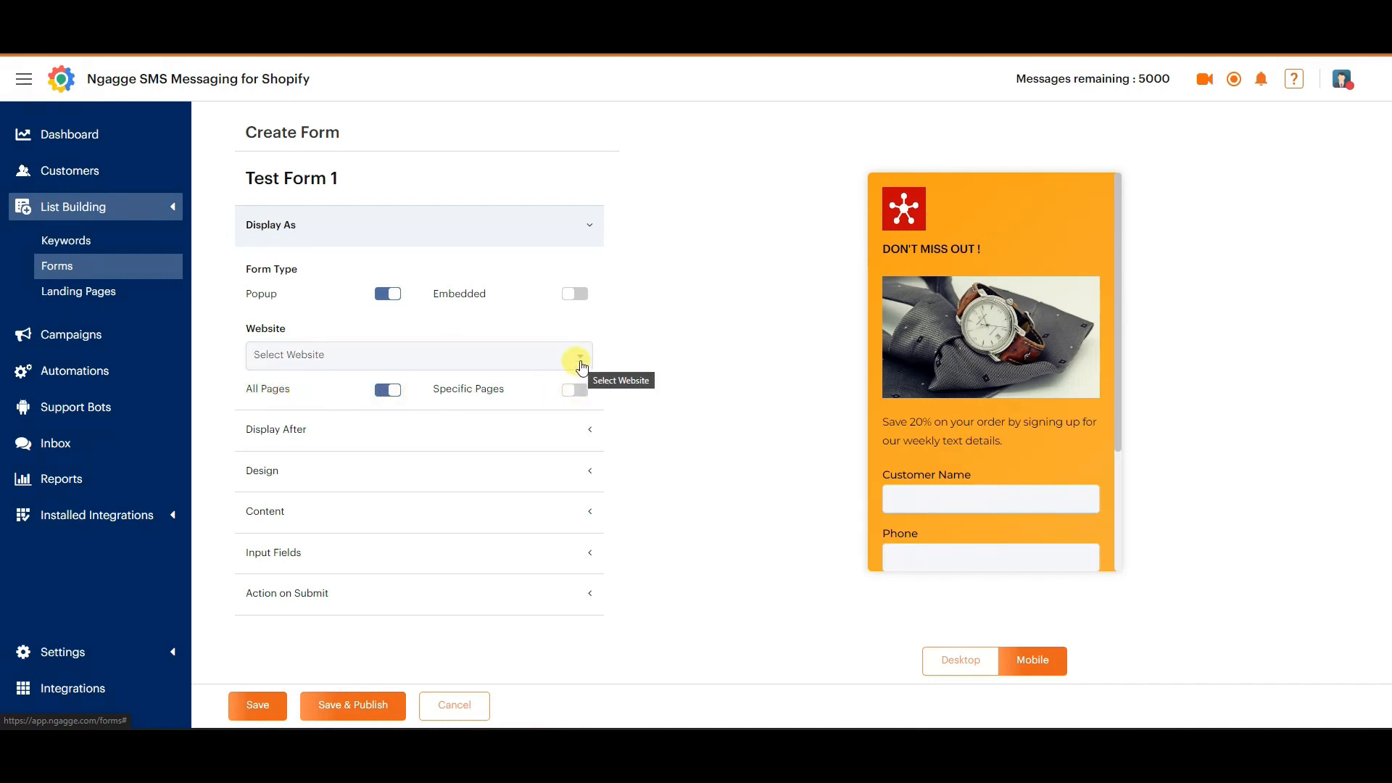
{"action": "left_click", "coordinate": [582, 367]}
{"action": "left_click", "coordinate": [579, 364]}
Review the available popup delay times for the form and keep 5 seconds.
{"action": "left_click", "coordinate": [591, 432]}
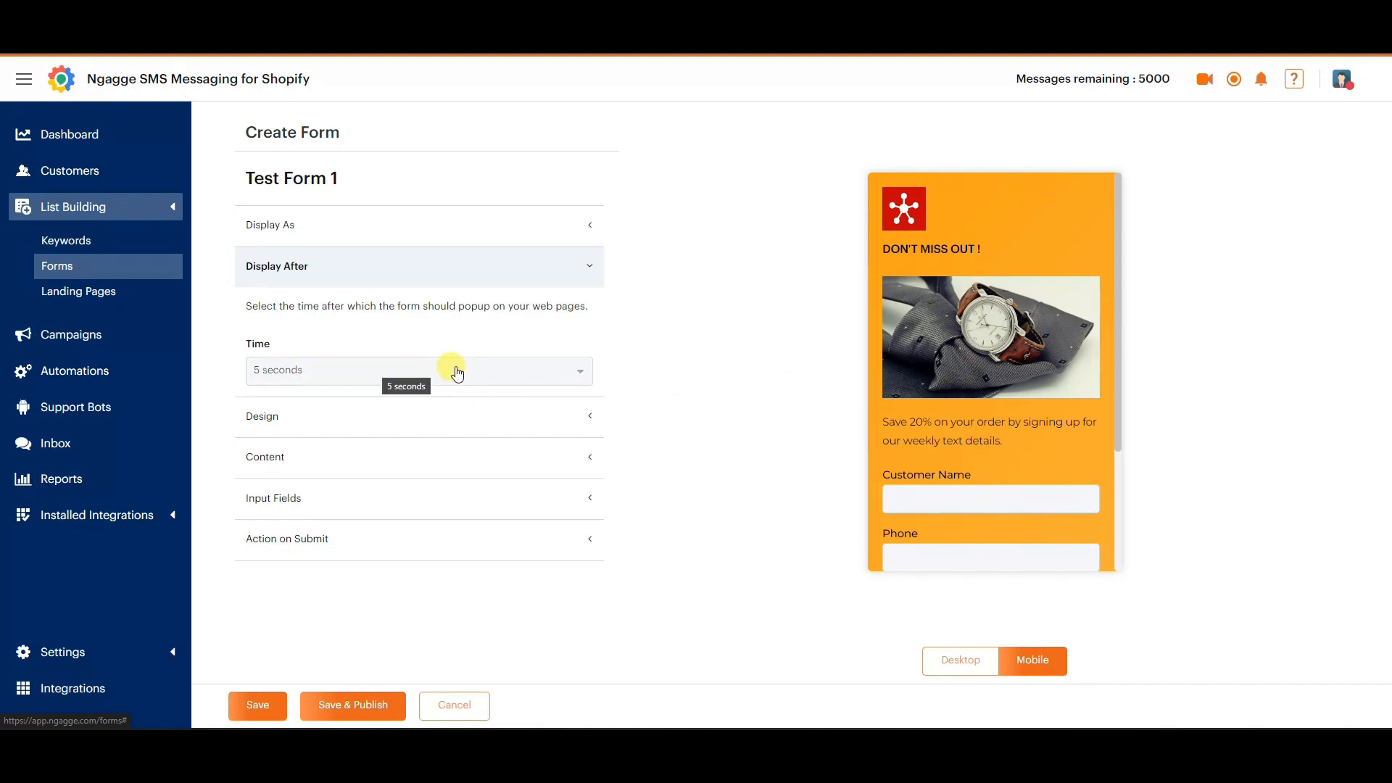
{"action": "left_click", "coordinate": [528, 381]}
{"action": "scroll", "coordinate": [484, 413], "scroll_direction": "down", "scroll_amount": 3}
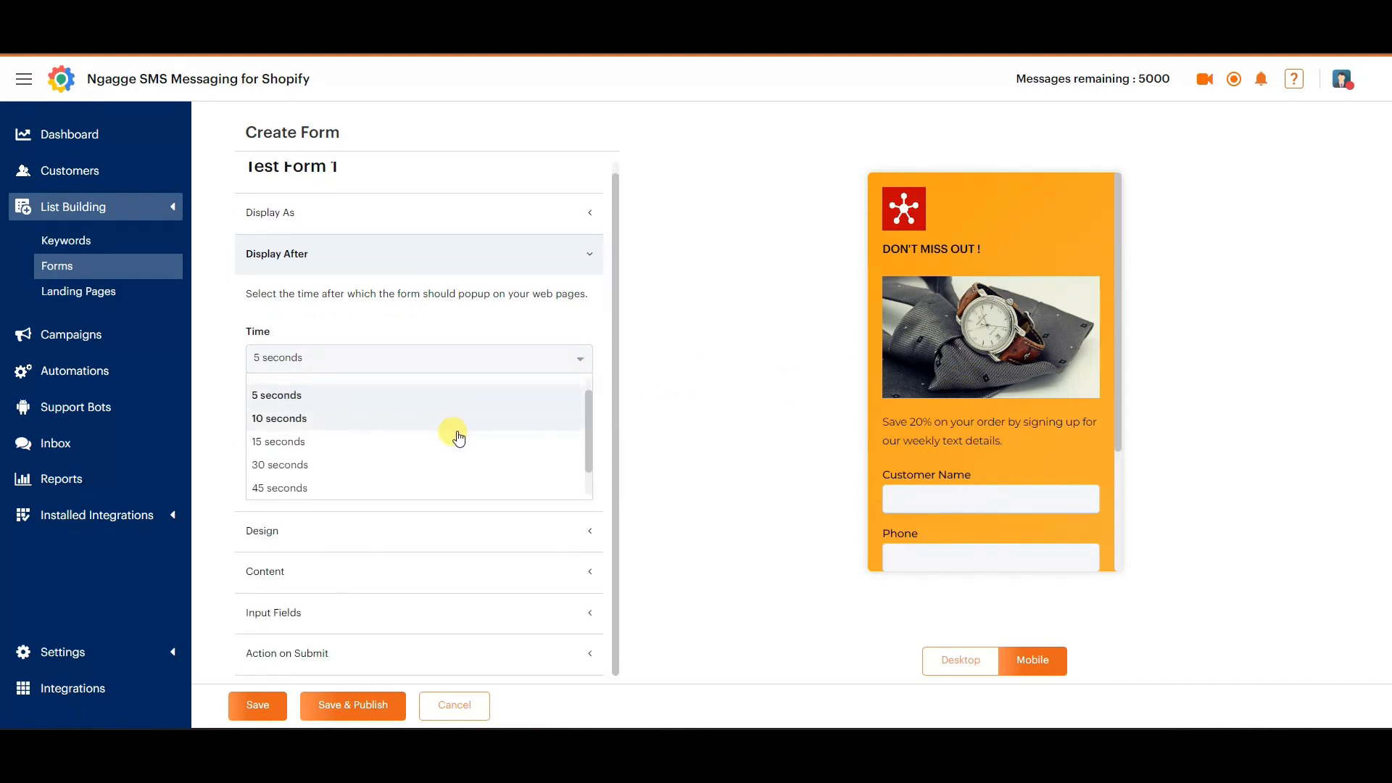
{"action": "scroll", "coordinate": [410, 444], "scroll_direction": "up", "scroll_amount": 2}
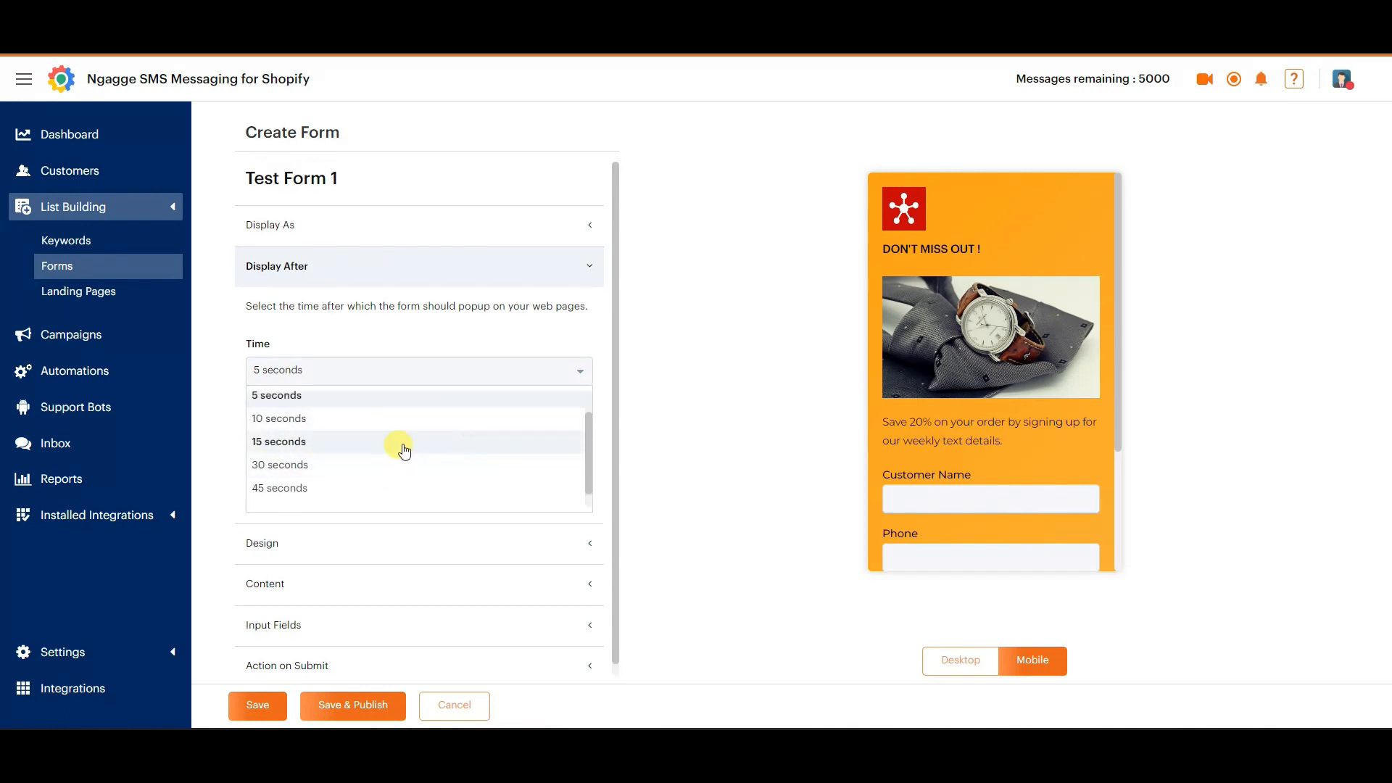
{"action": "left_click", "coordinate": [569, 370]}
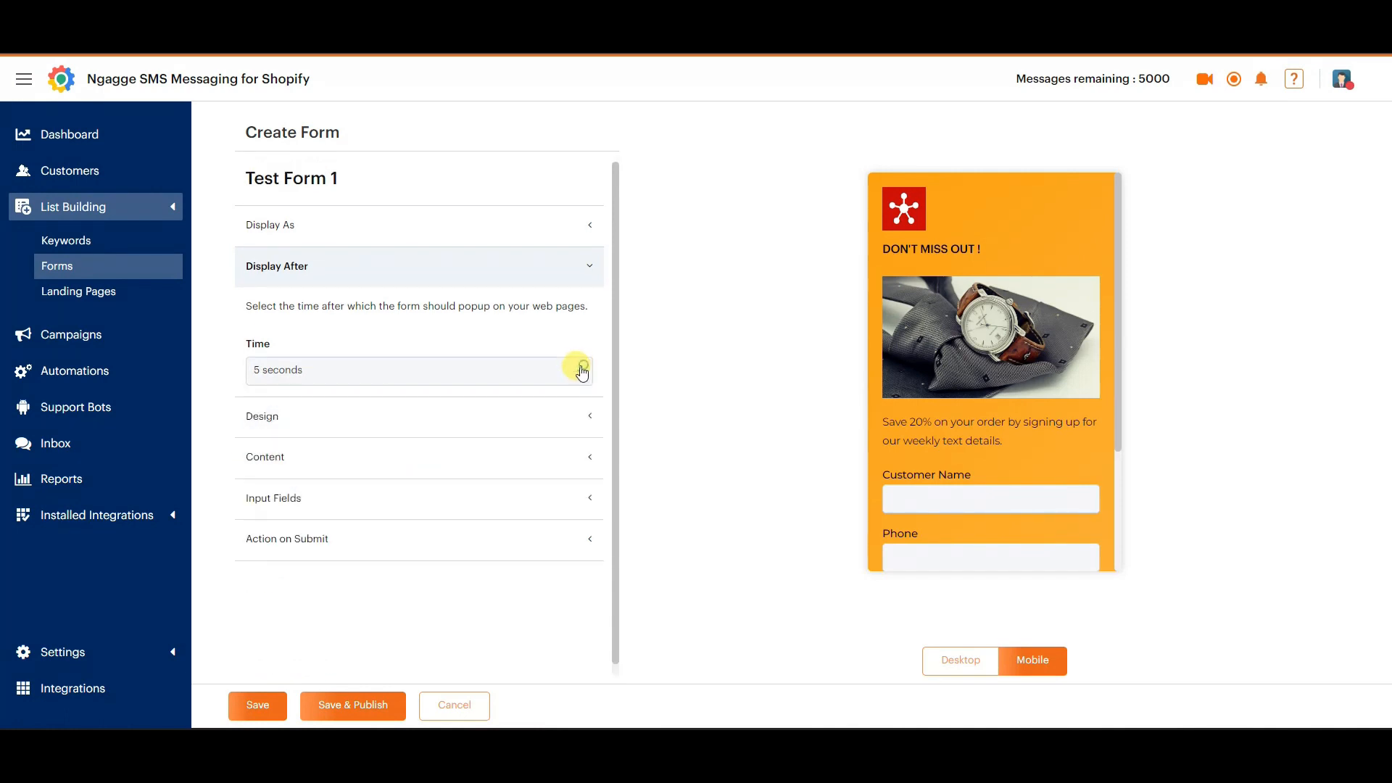
Upload ce logo trans.png as the form's logo, centre the crop frame over the green emblem and save the image adjustment.
{"action": "left_click", "coordinate": [586, 419]}
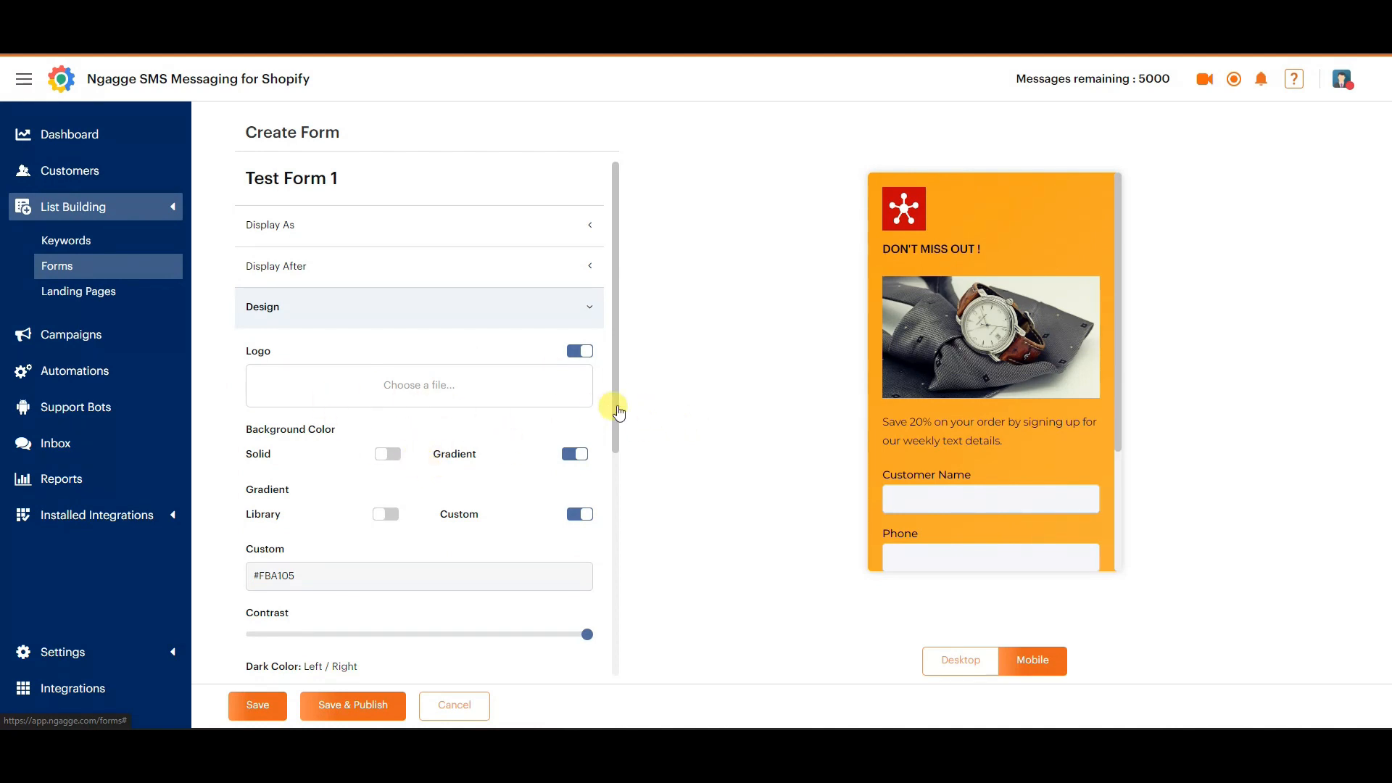
{"action": "left_click_drag", "start_coordinate": [616, 412], "coordinate": [615, 451]}
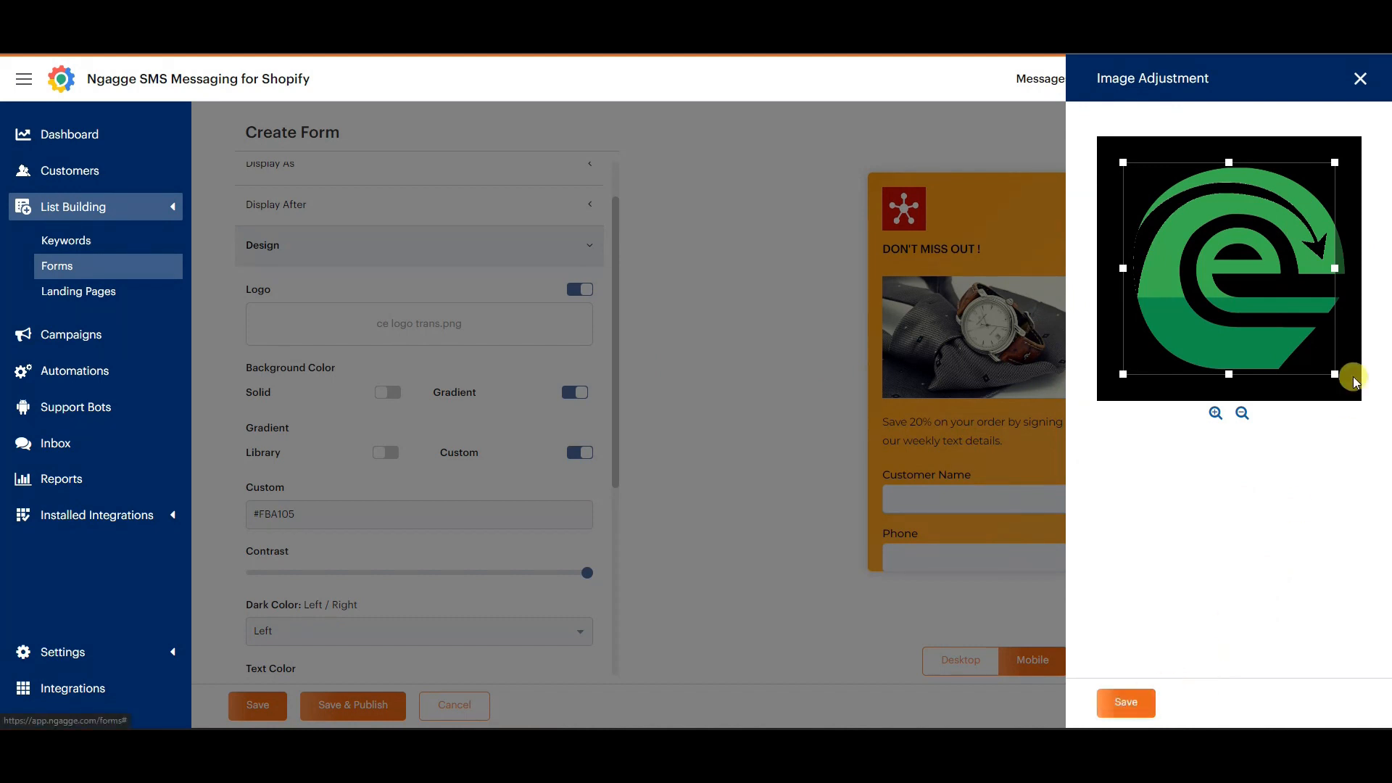
{"action": "left_click_drag", "start_coordinate": [1280, 320], "coordinate": [1293, 332]}
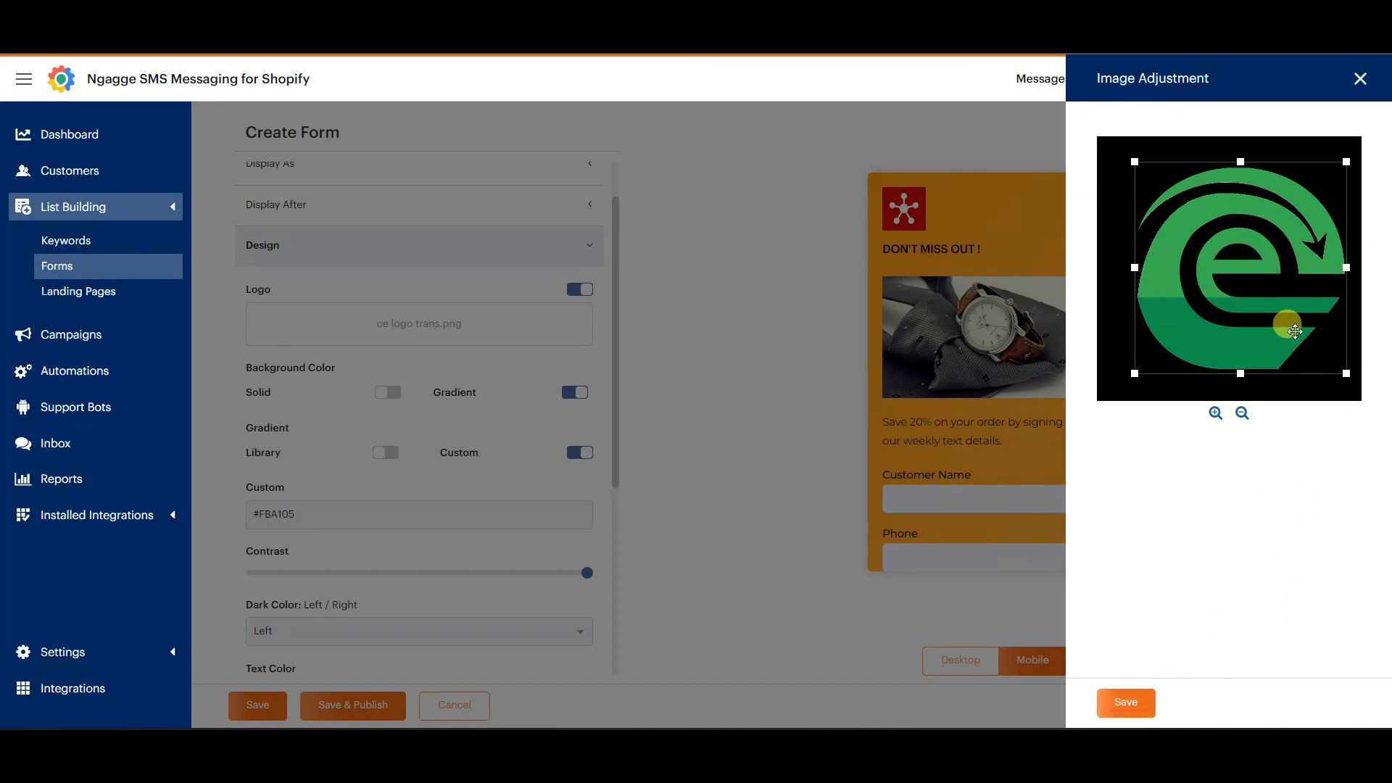
{"action": "left_click", "coordinate": [1126, 700]}
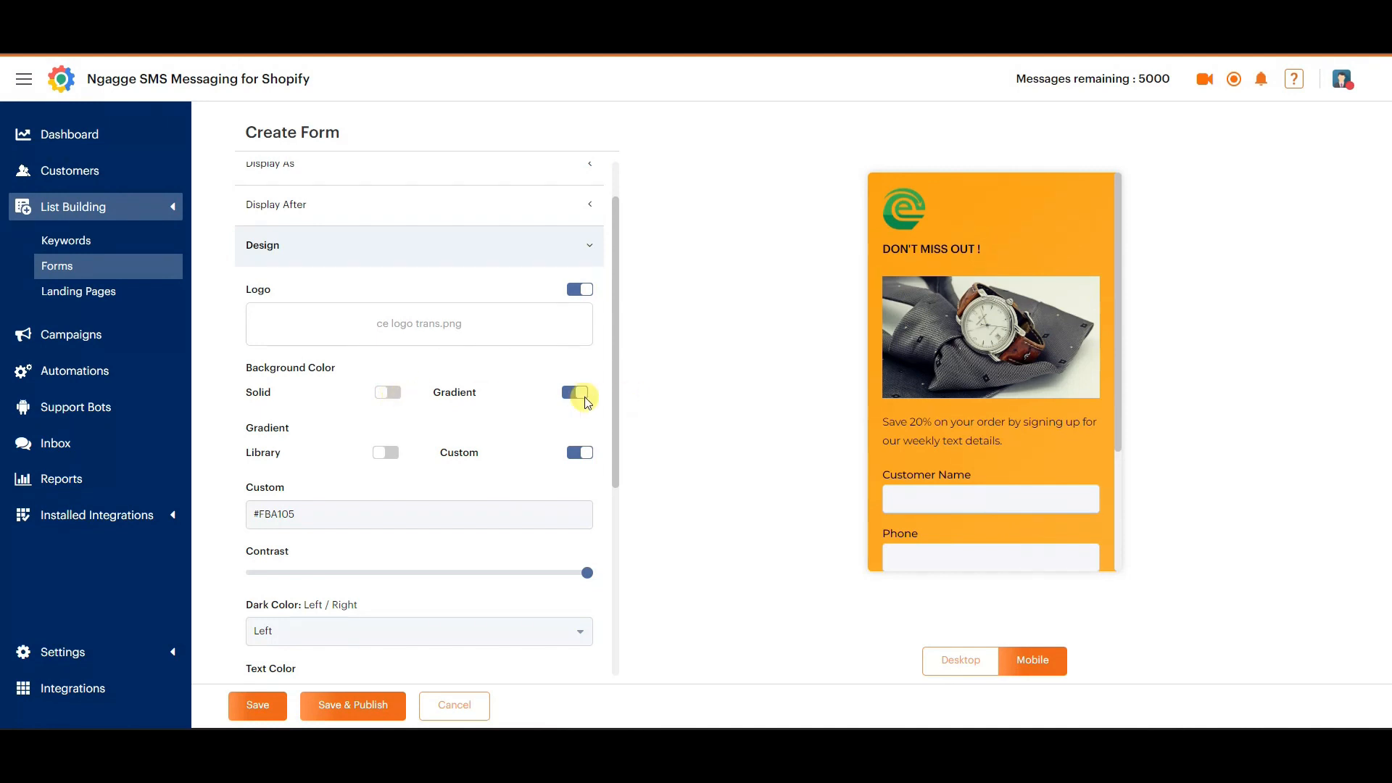
Switch the form's background from gradient to solid and set its colour to purple, #9134CF.
{"action": "left_click", "coordinate": [387, 392]}
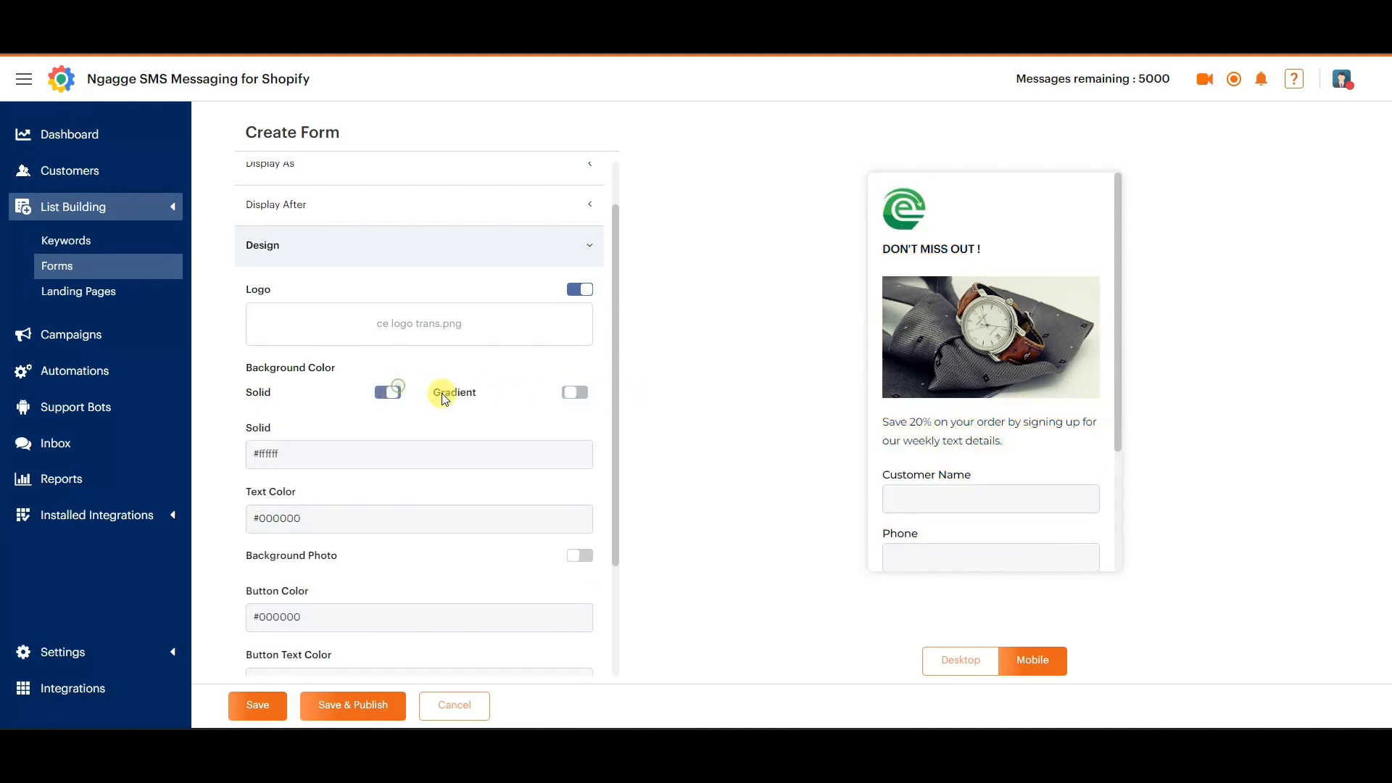
{"action": "left_click", "coordinate": [578, 394]}
{"action": "left_click", "coordinate": [393, 395]}
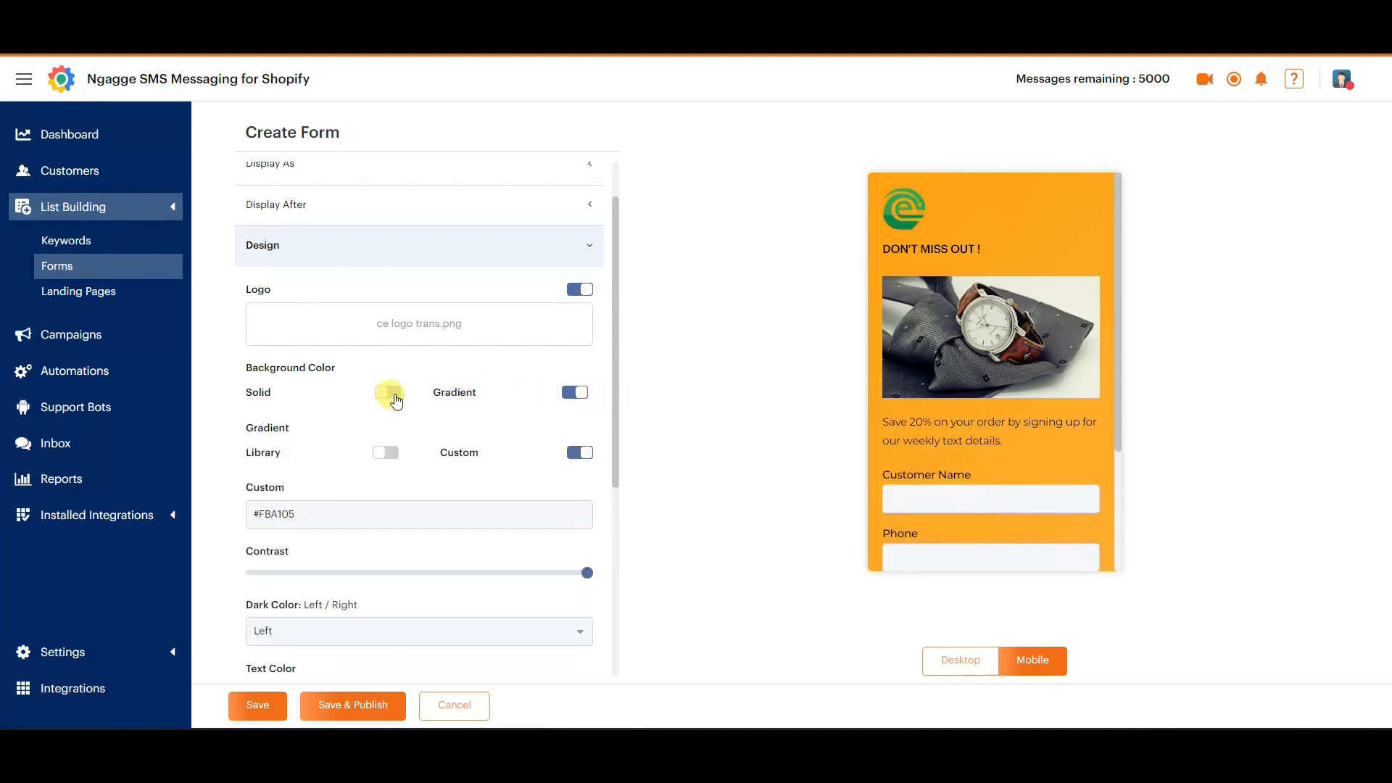
{"action": "scroll", "coordinate": [375, 412], "scroll_direction": "down", "scroll_amount": 1}
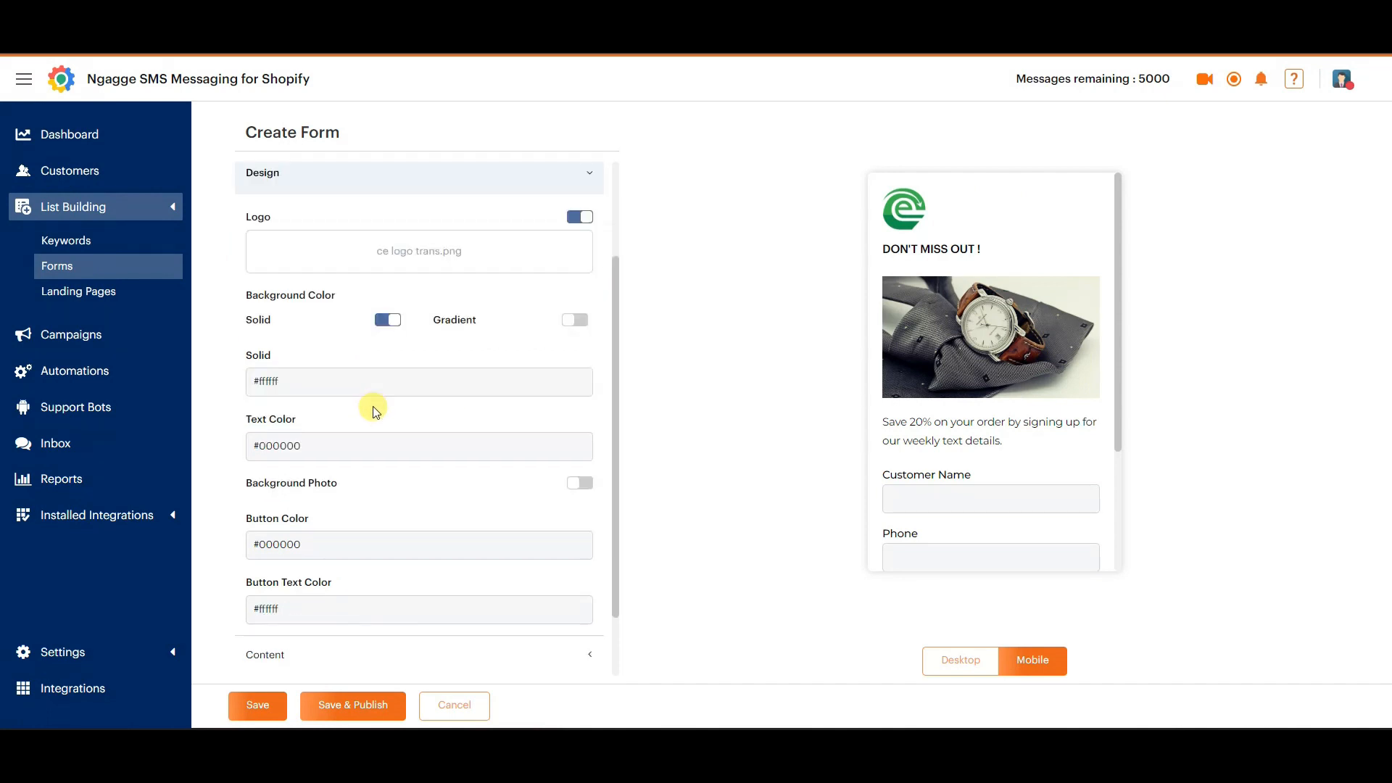
{"action": "left_click", "coordinate": [322, 386]}
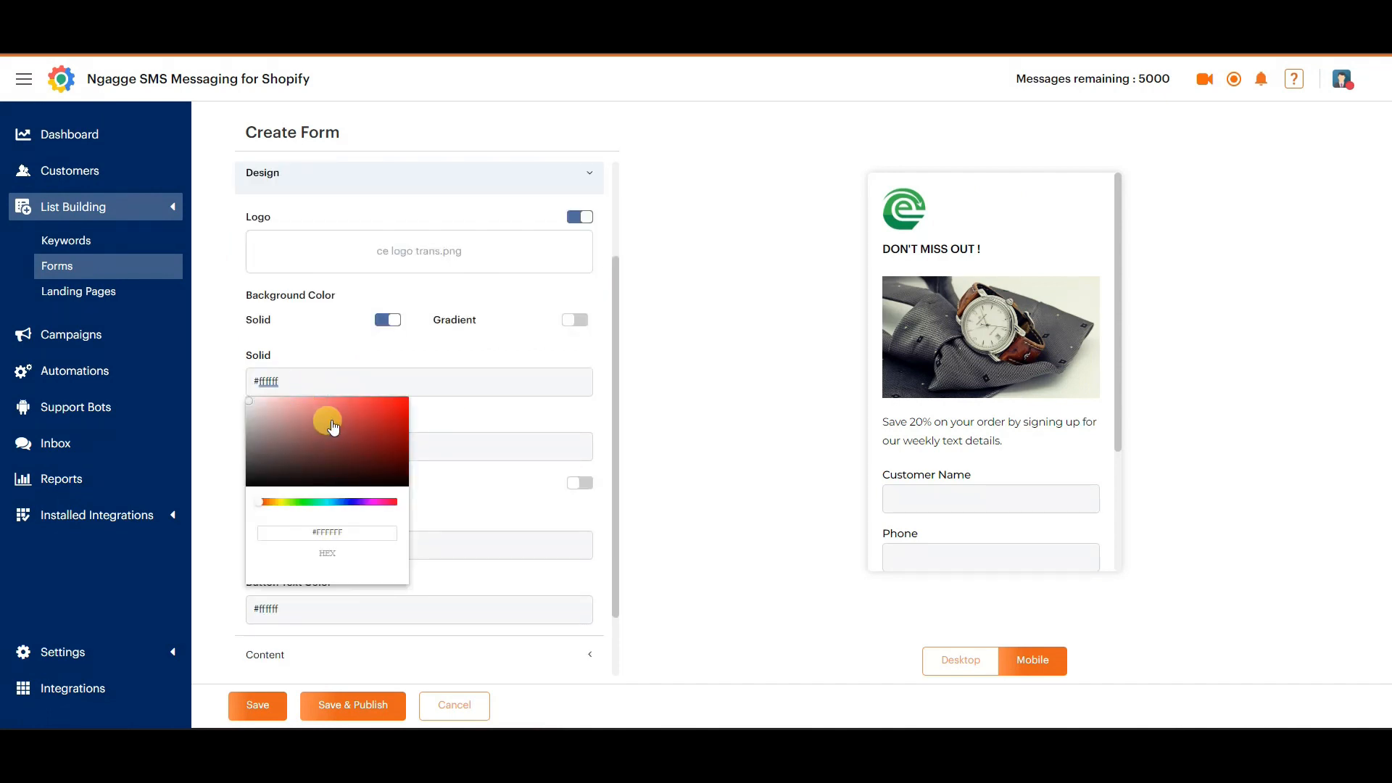
{"action": "mouse_move", "coordinate": [333, 428]}
{"action": "left_mouse_down"}
{"action": "mouse_move", "coordinate": [370, 425]}
{"action": "mouse_move", "coordinate": [324, 451]}
{"action": "mouse_move", "coordinate": [361, 456]}
{"action": "mouse_move", "coordinate": [386, 503]}
{"action": "mouse_move", "coordinate": [366, 503]}
{"action": "left_mouse_up"}
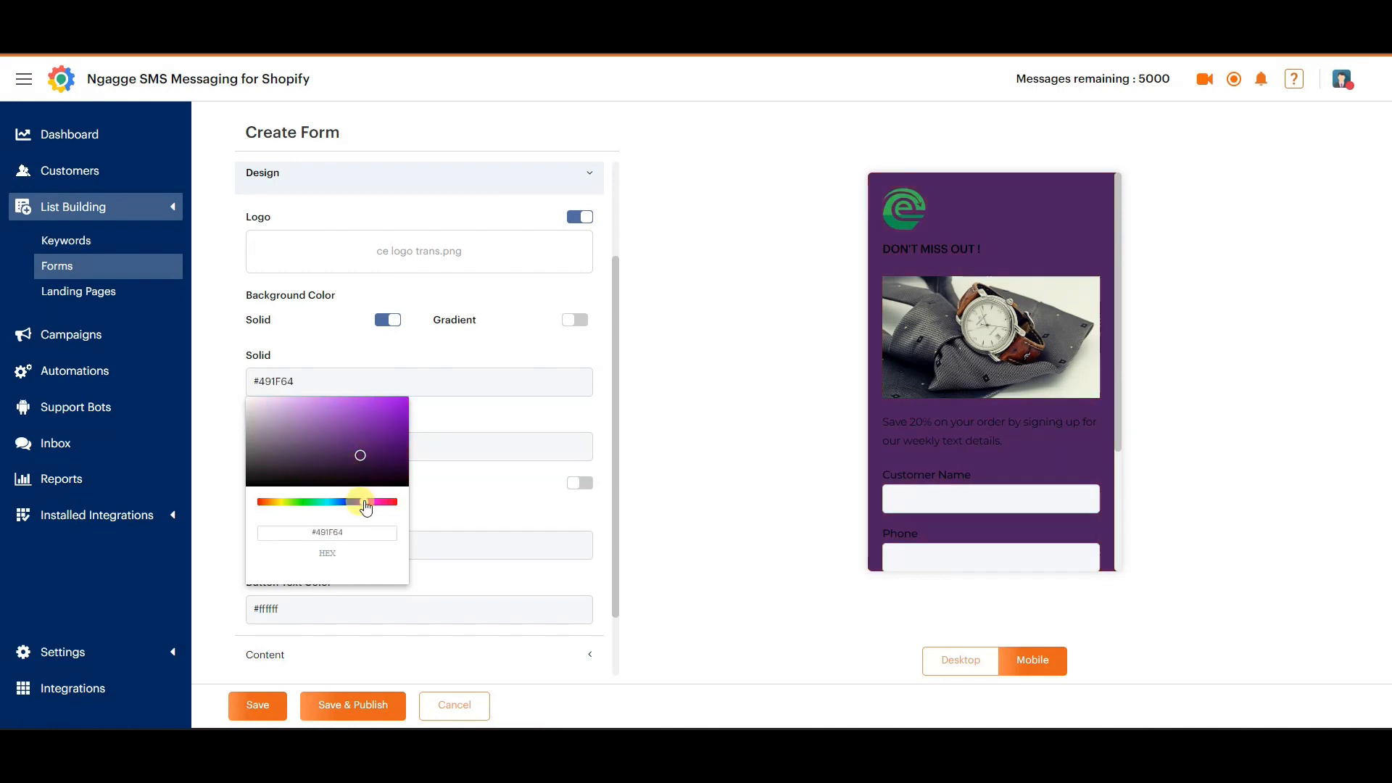
{"action": "mouse_move", "coordinate": [355, 444]}
{"action": "left_mouse_down"}
{"action": "mouse_move", "coordinate": [352, 410]}
{"action": "mouse_move", "coordinate": [374, 419]}
{"action": "left_mouse_up"}
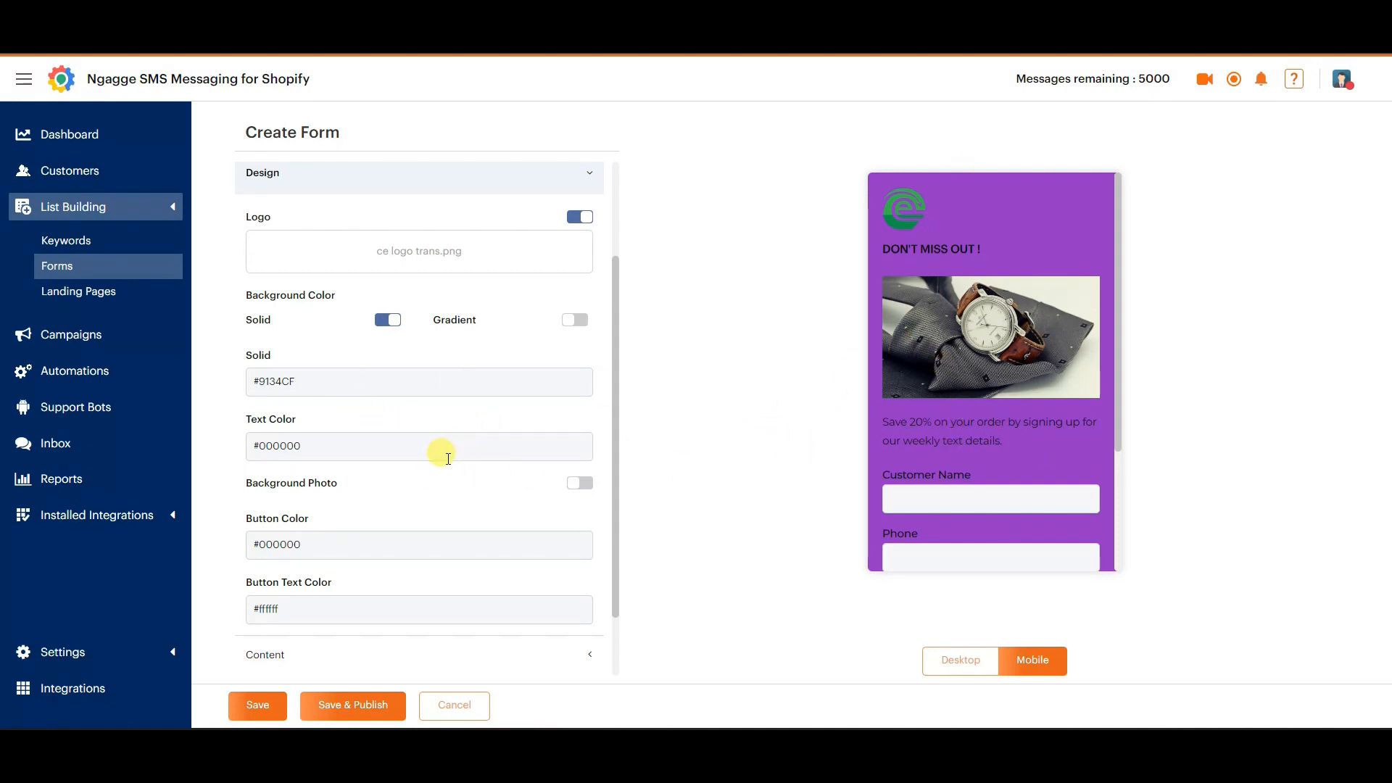
Try several stock background photos on the form, expand the full photo selection, and switch the background photo off again.
{"action": "scroll", "coordinate": [450, 438], "scroll_direction": "down", "scroll_amount": 1}
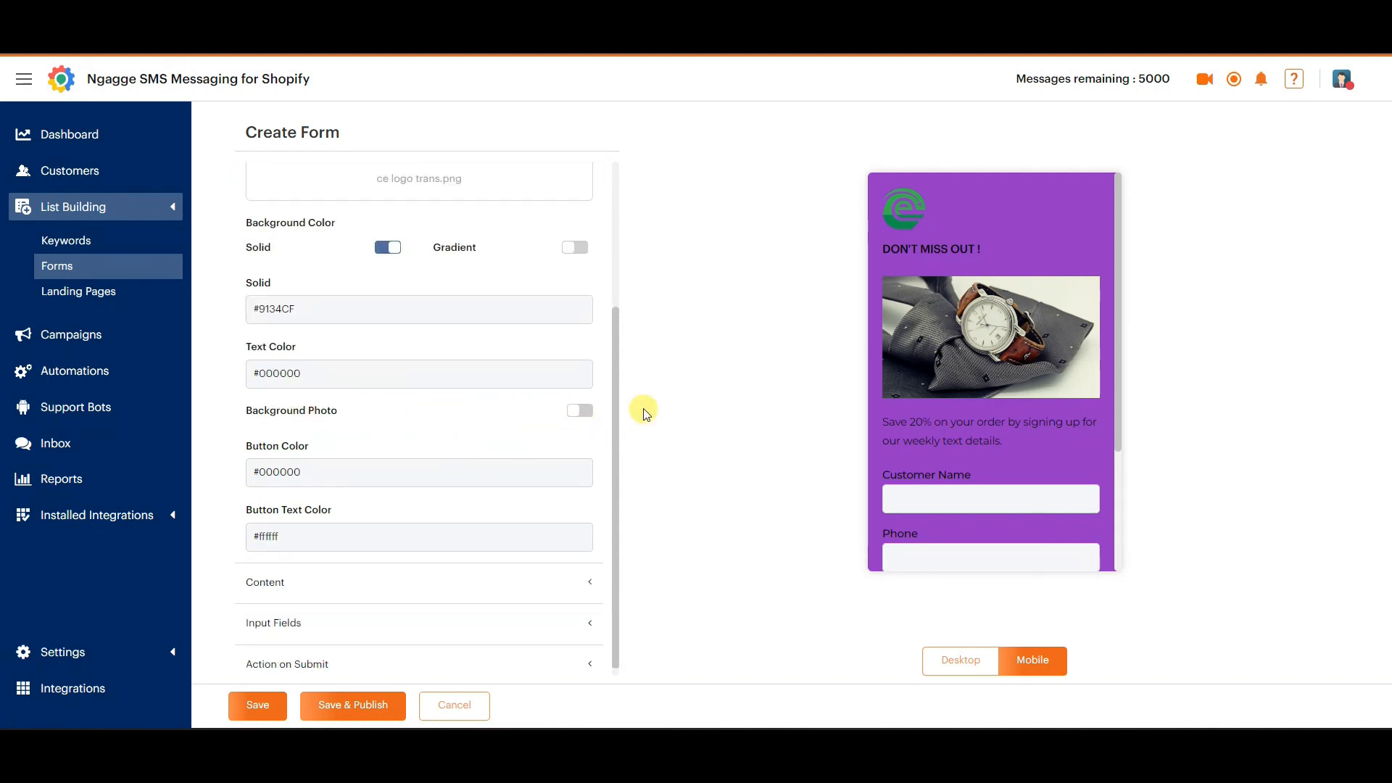
{"action": "left_click", "coordinate": [582, 414]}
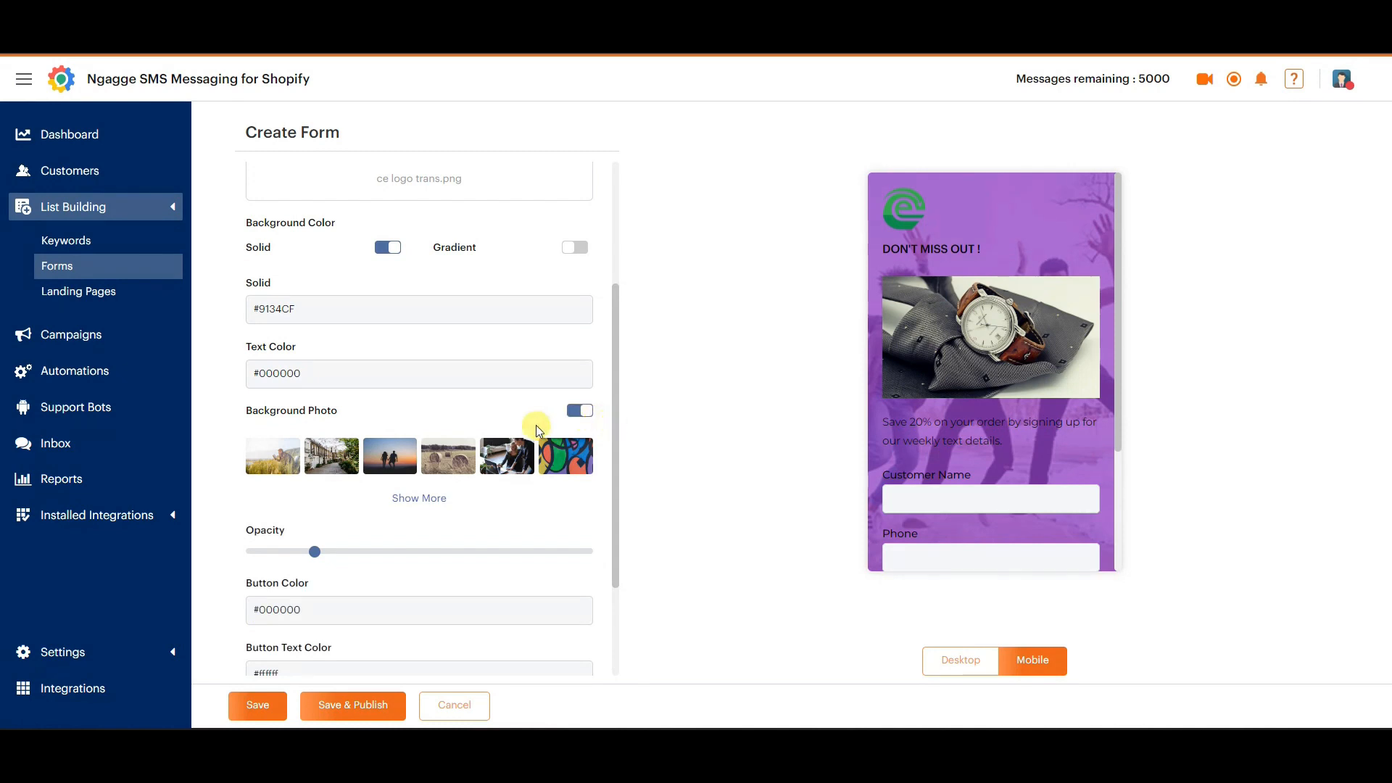
{"action": "left_click", "coordinate": [406, 465]}
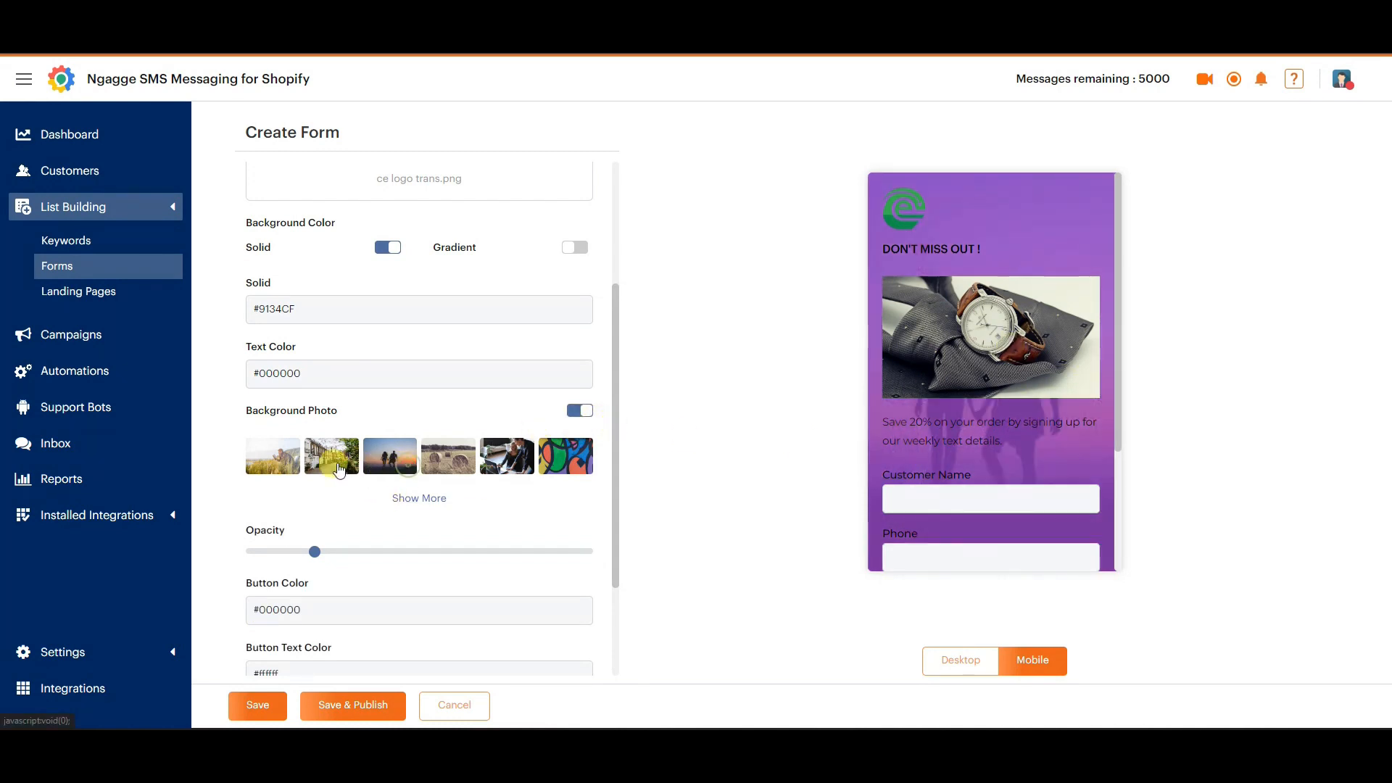
{"action": "left_click", "coordinate": [337, 466]}
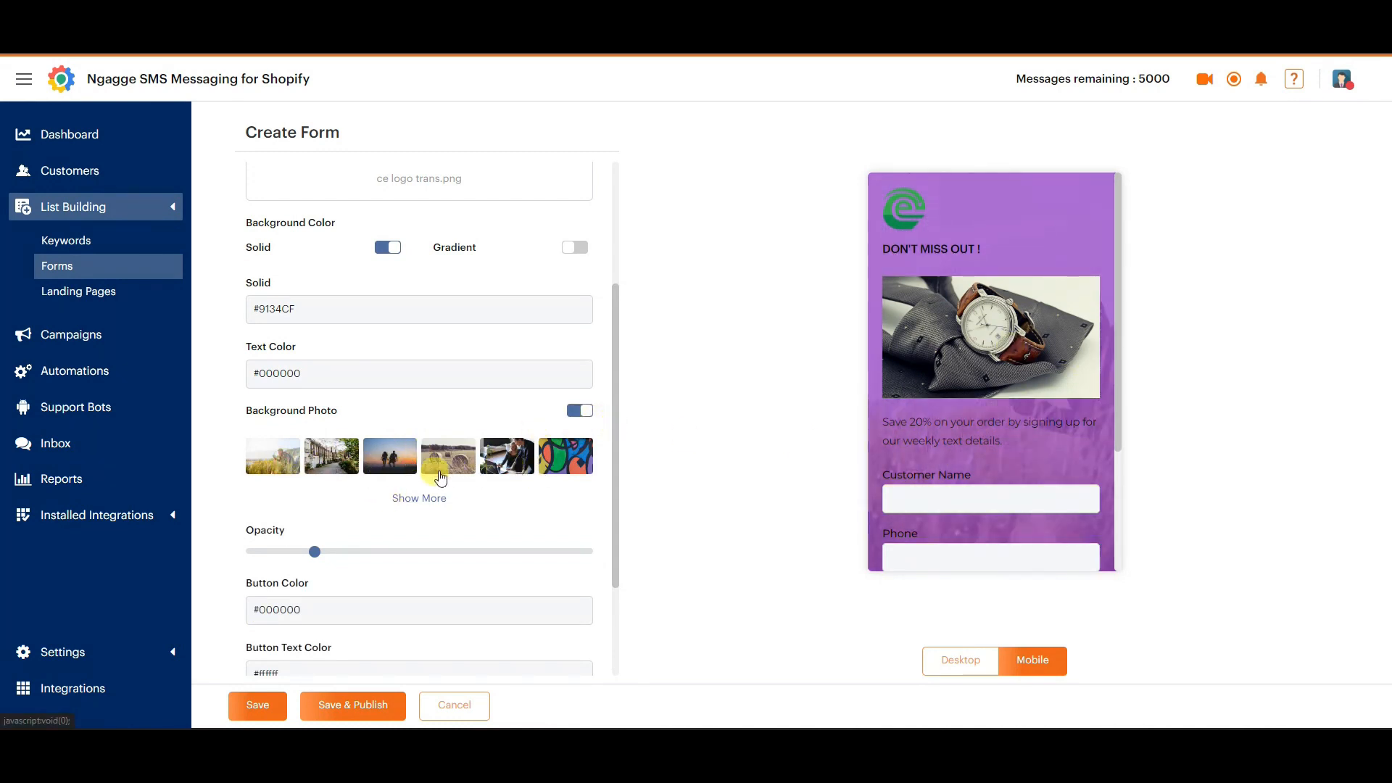
{"action": "scroll", "coordinate": [441, 478], "scroll_direction": "down", "scroll_amount": 1}
{"action": "left_click", "coordinate": [562, 384]}
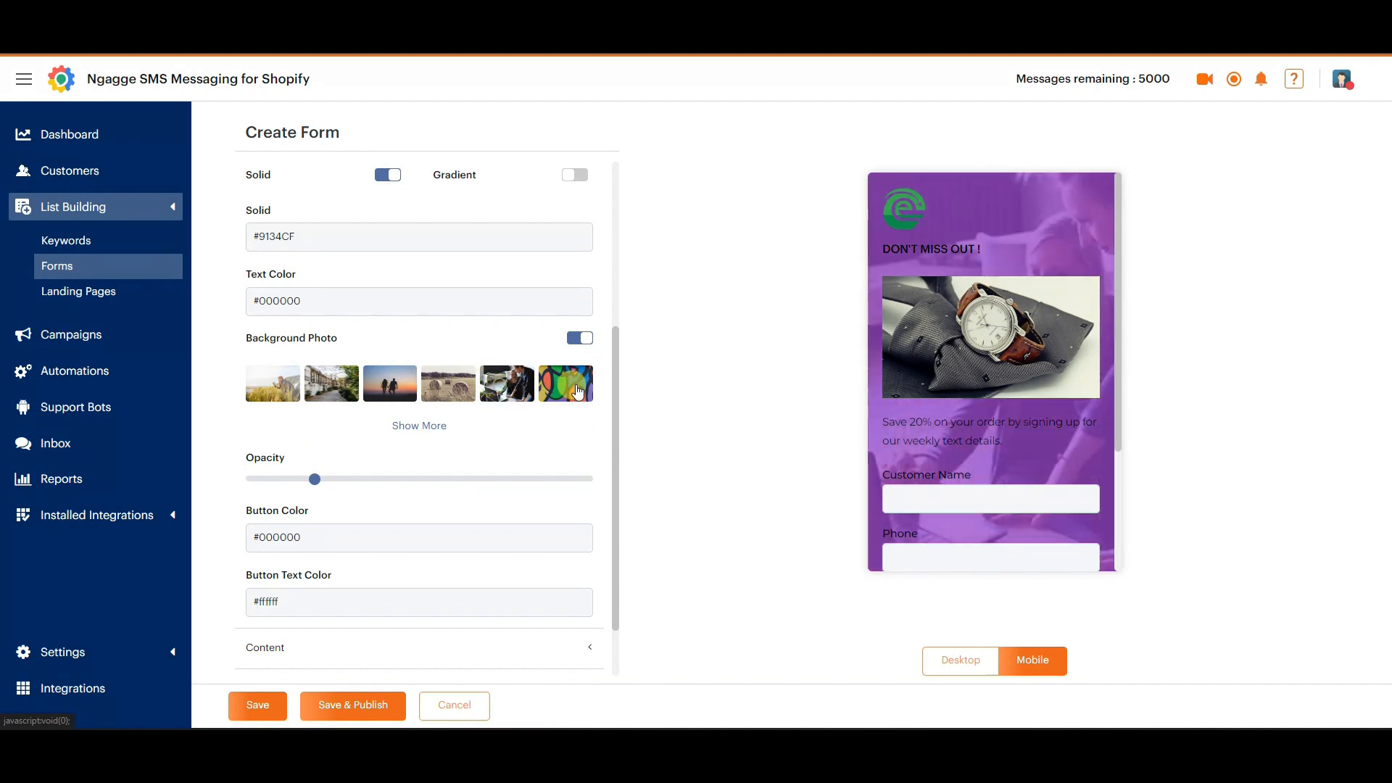
{"action": "left_click", "coordinate": [428, 427]}
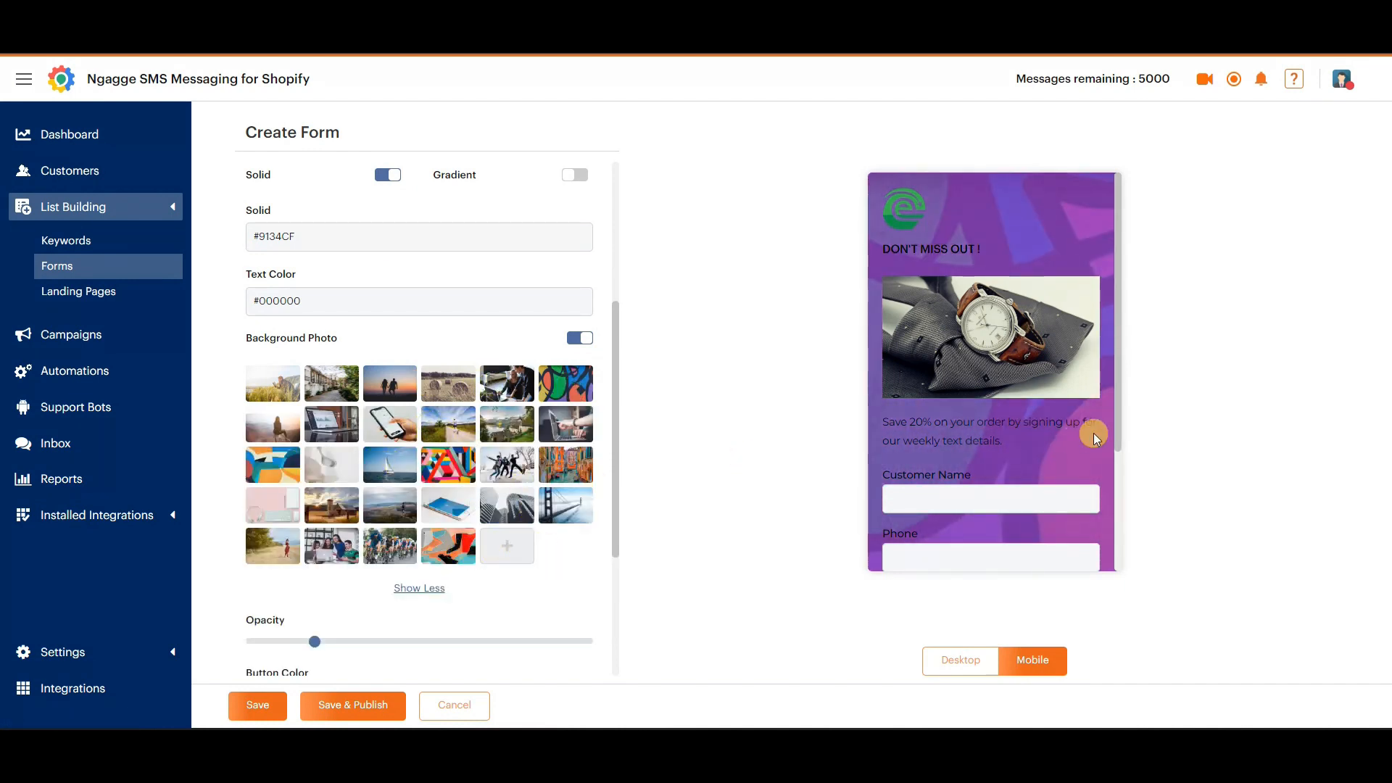
{"action": "left_click", "coordinate": [579, 338]}
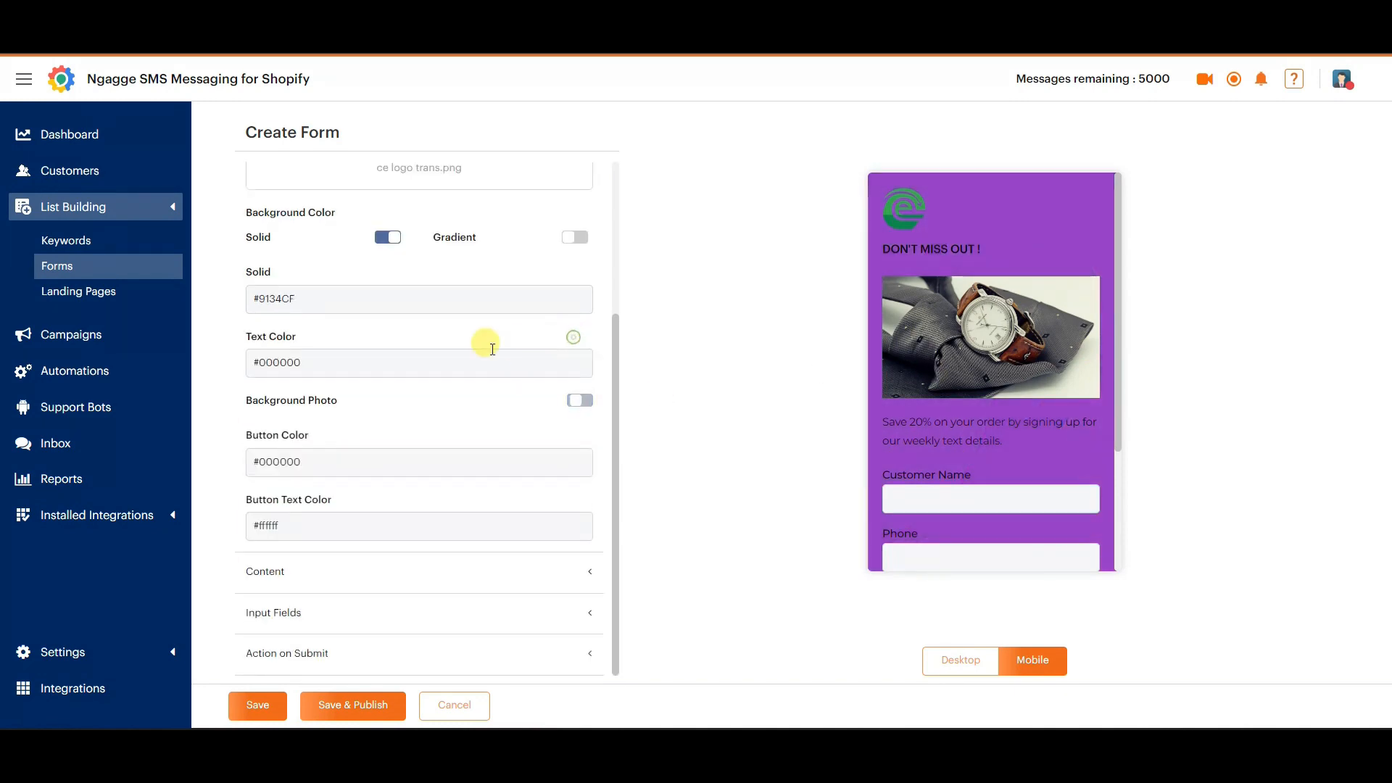
Set the form's button colour to red, #C10B0B, and its button text colour to white, #FFFFFF.
{"action": "scroll", "coordinate": [996, 496], "scroll_direction": "down", "scroll_amount": 3}
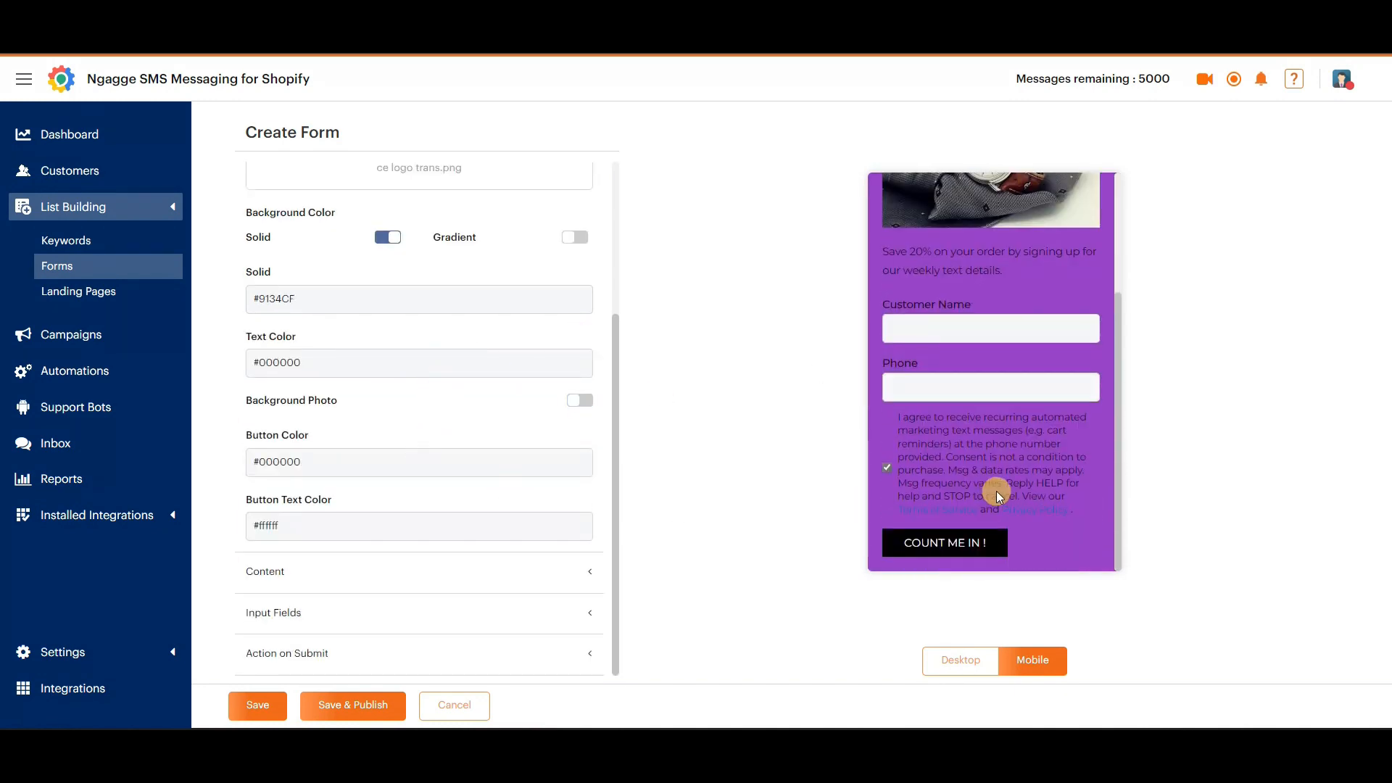
{"action": "left_click", "coordinate": [341, 462]}
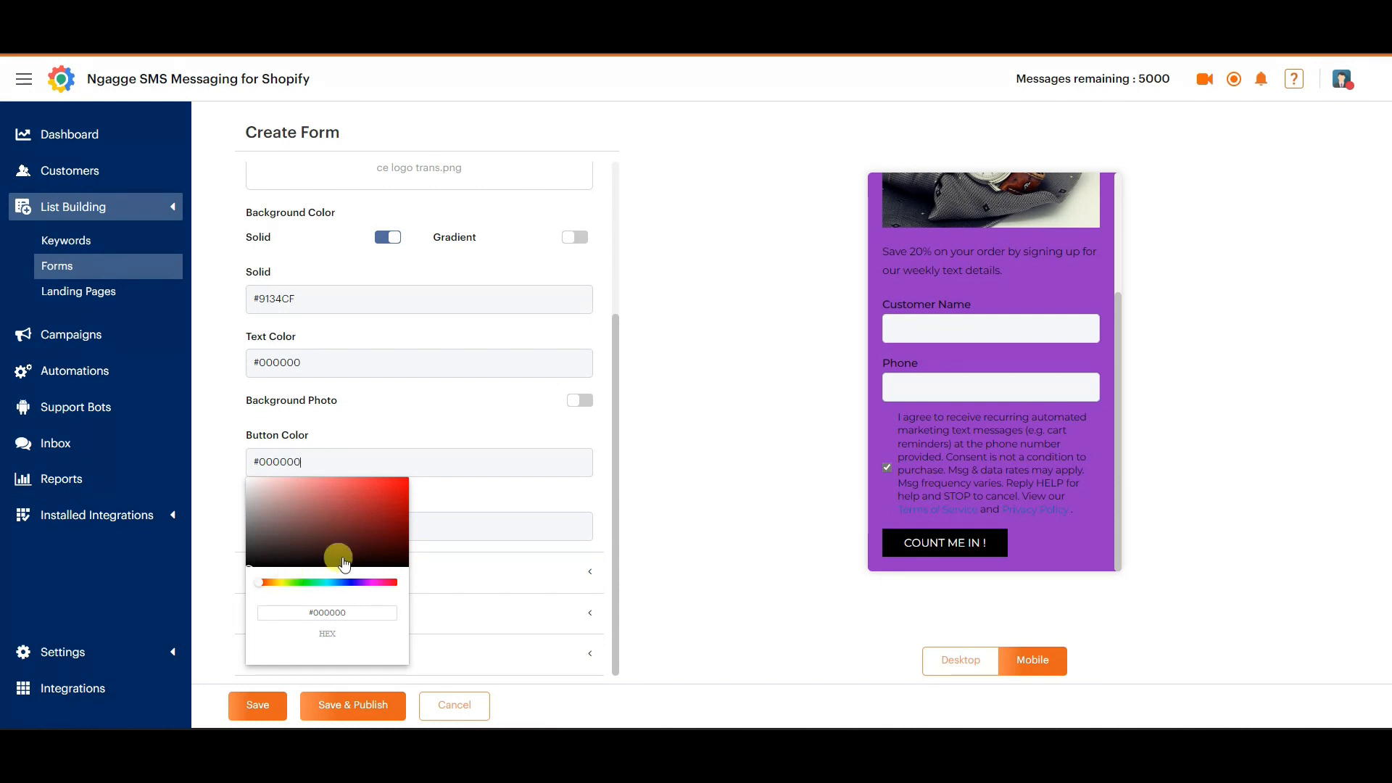
{"action": "left_click_drag", "start_coordinate": [353, 512], "coordinate": [403, 508]}
{"action": "left_click", "coordinate": [444, 496]}
{"action": "left_click", "coordinate": [316, 462]}
{"action": "left_click", "coordinate": [354, 459]}
{"action": "left_click", "coordinate": [455, 503]}
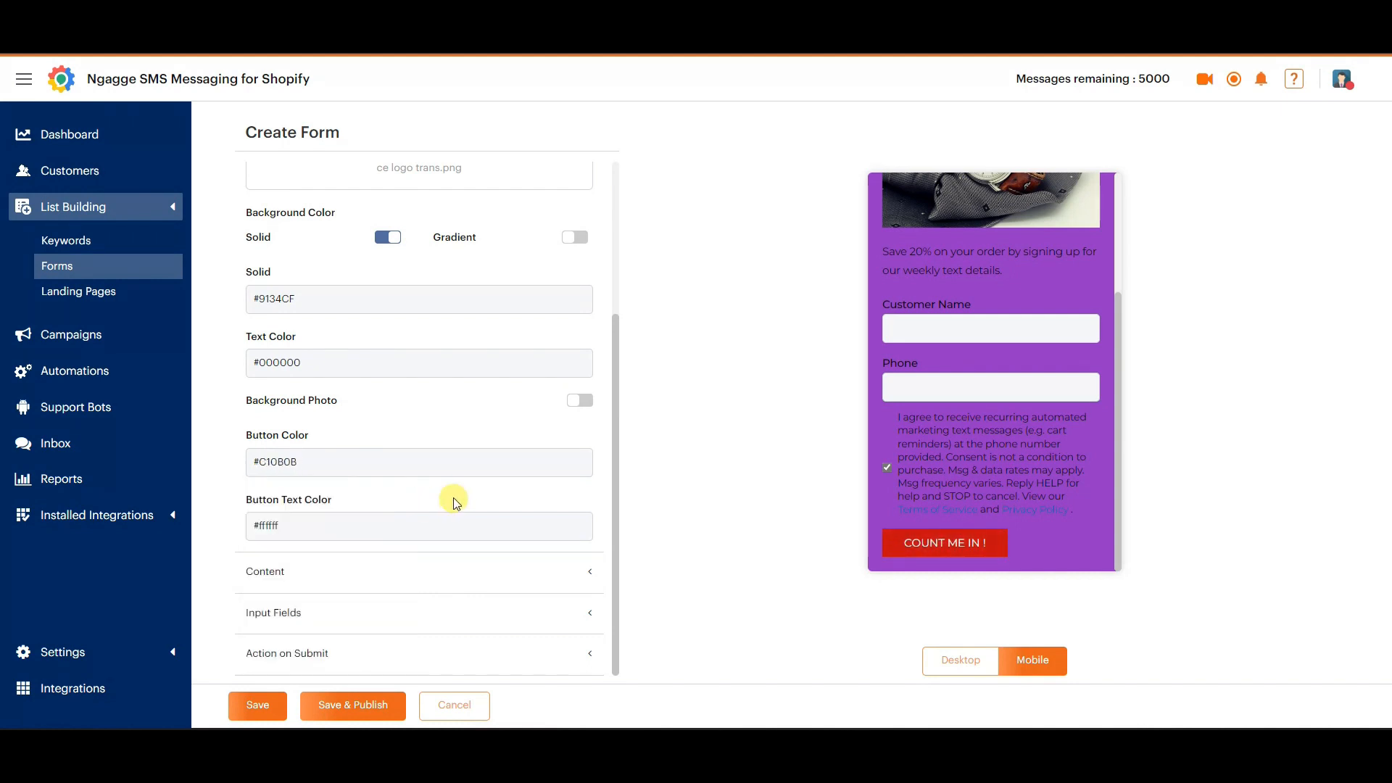
{"action": "left_click", "coordinate": [318, 530]}
{"action": "left_click", "coordinate": [269, 553]}
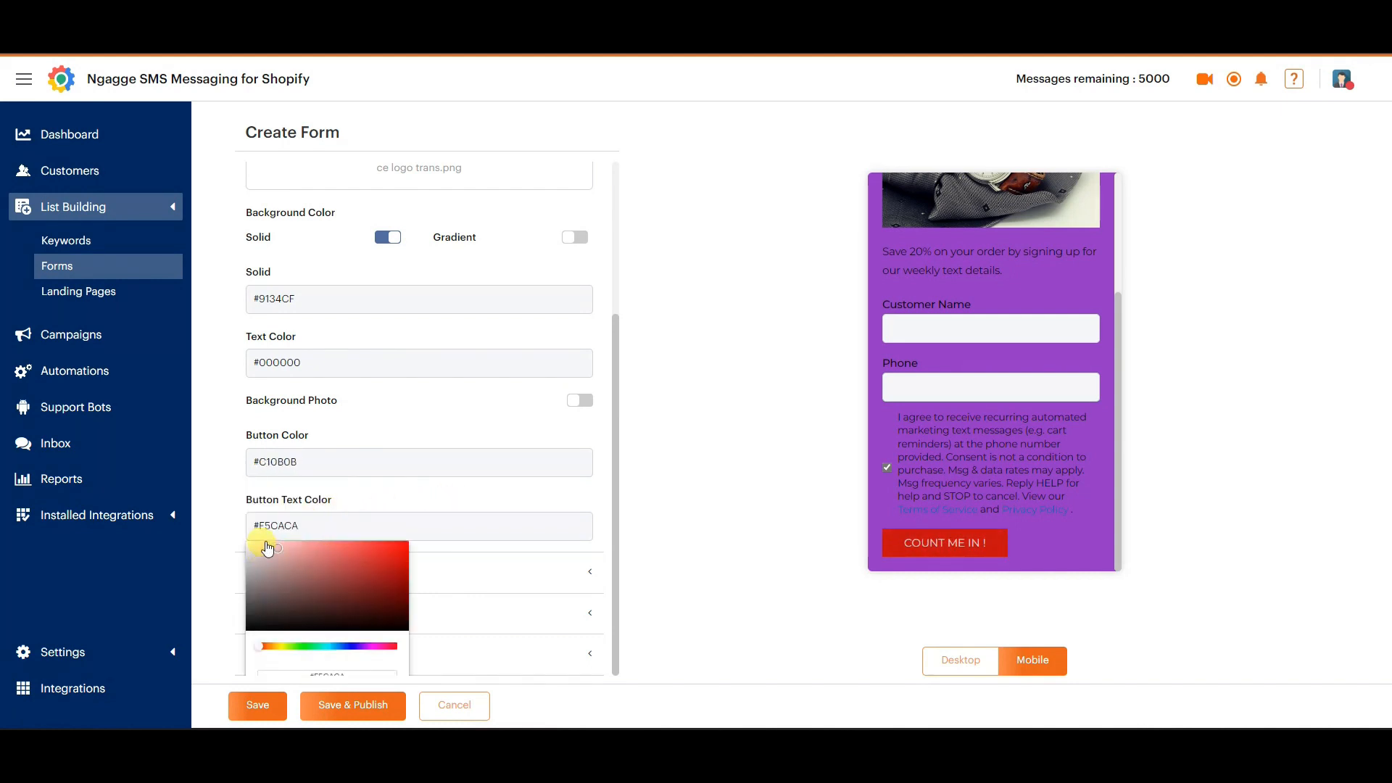
{"action": "left_click_drag", "start_coordinate": [267, 548], "coordinate": [232, 529]}
{"action": "left_click", "coordinate": [233, 529]}
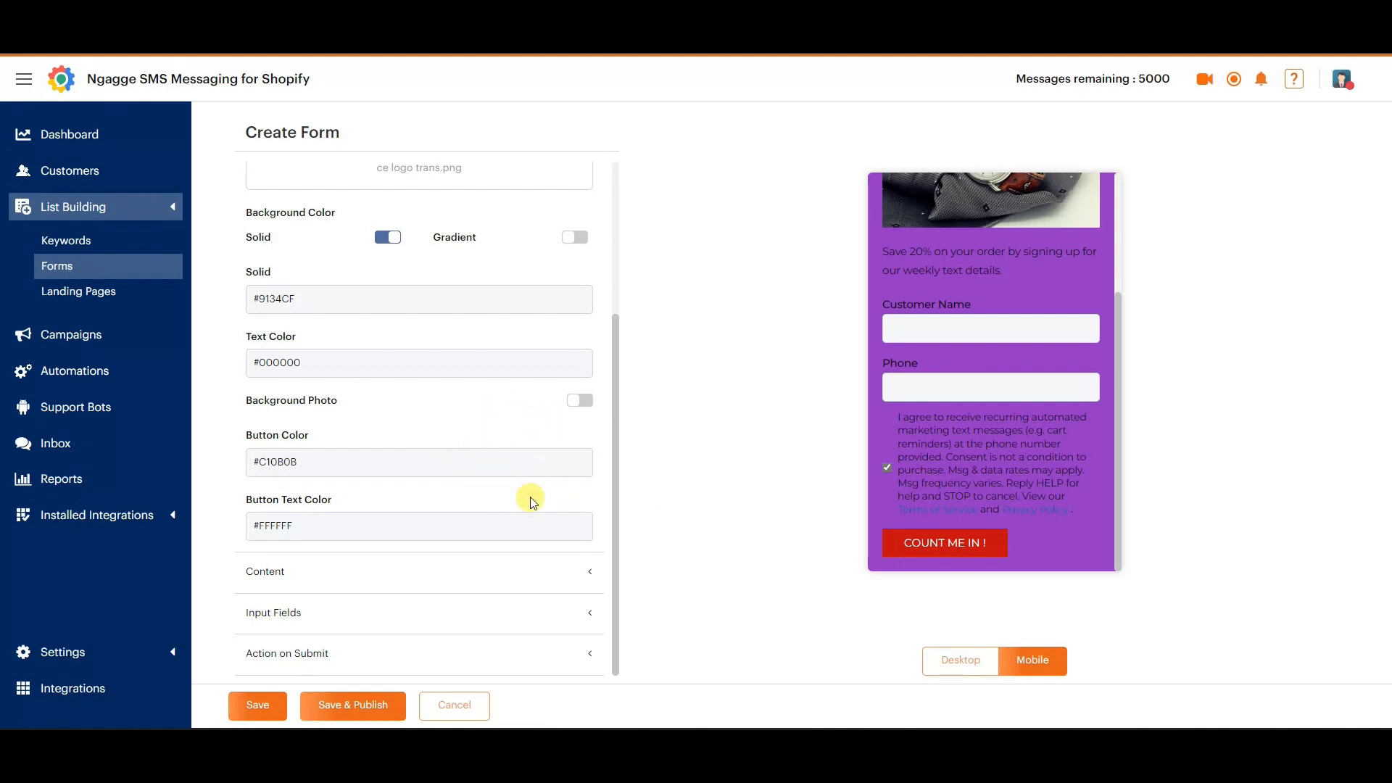
Review the form's content settings for headline, visual, description and button text against the mobile preview.
{"action": "left_click", "coordinate": [571, 574]}
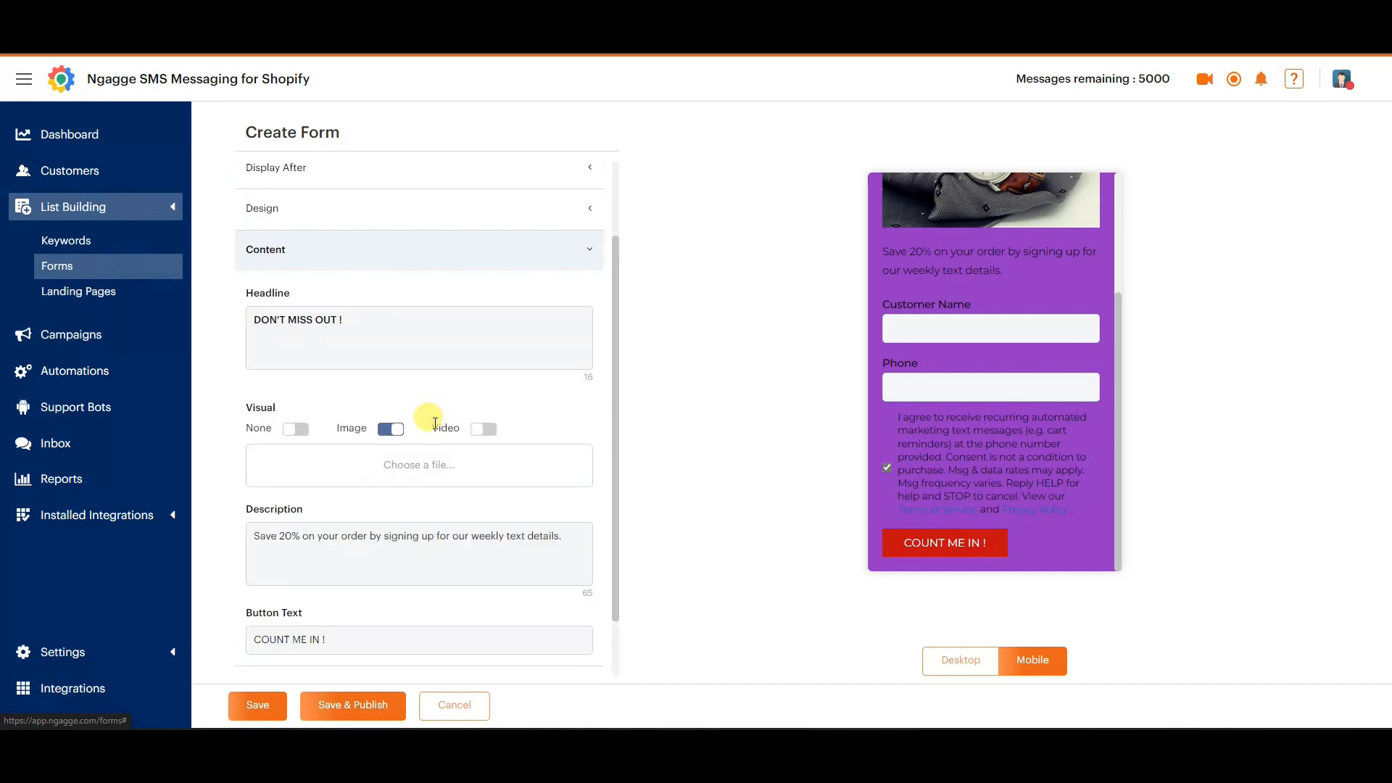
{"action": "scroll", "coordinate": [411, 414], "scroll_direction": "up", "scroll_amount": 1}
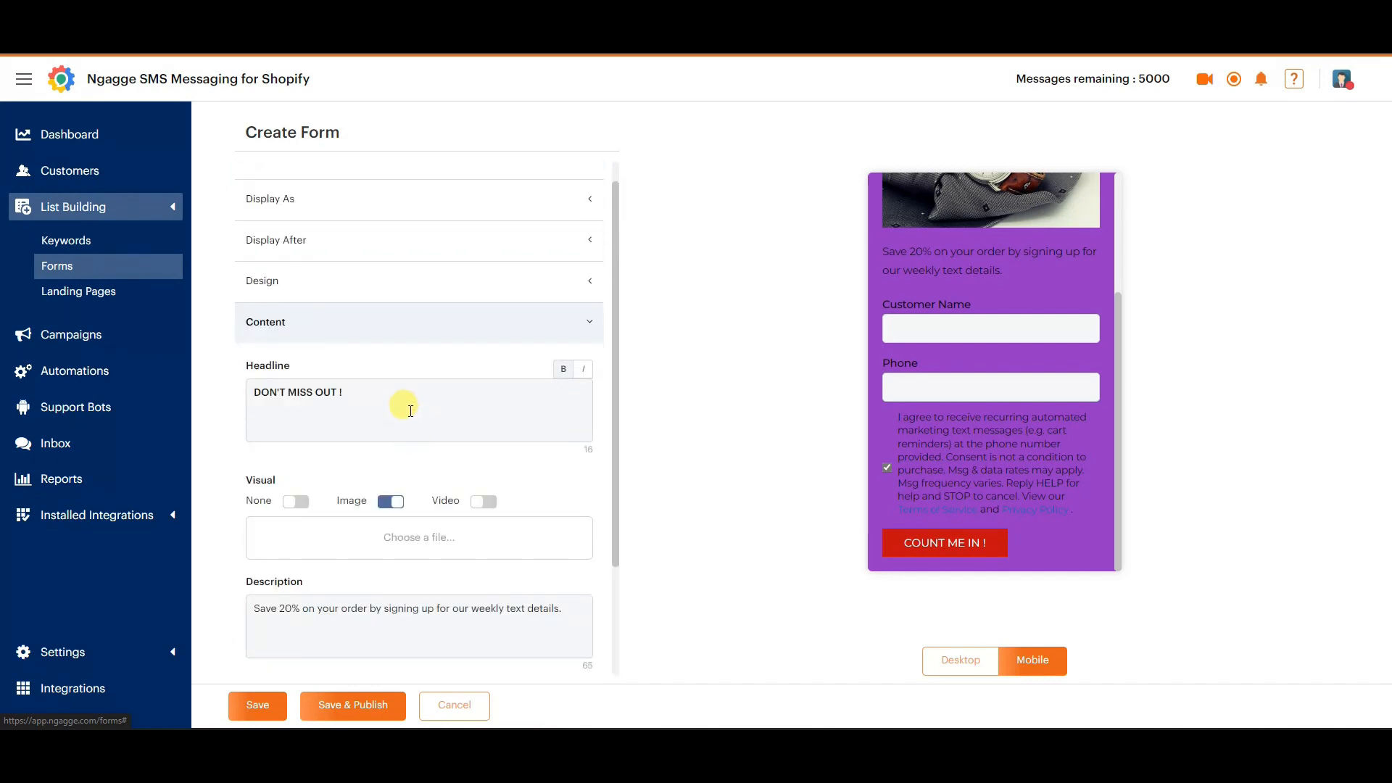
{"action": "scroll", "coordinate": [1072, 457], "scroll_direction": "up", "scroll_amount": 4}
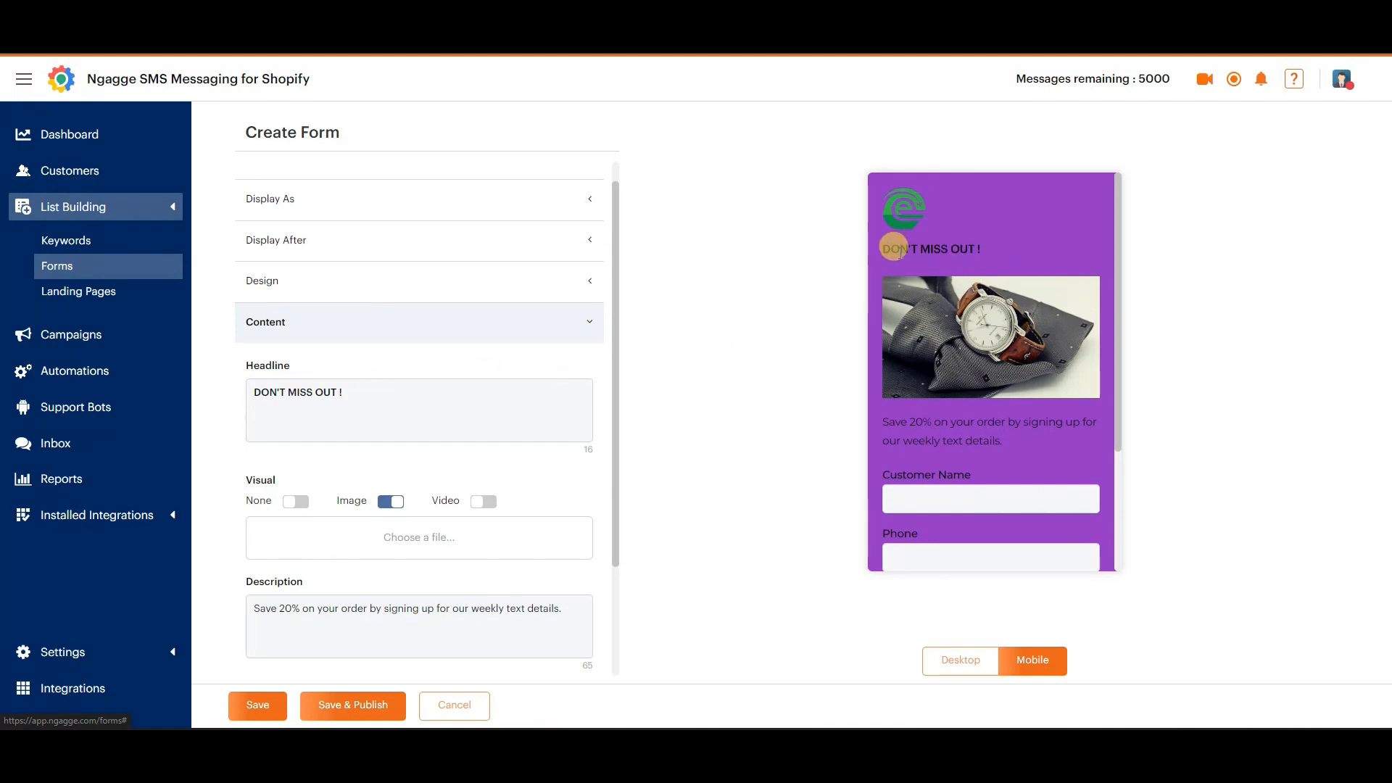
{"action": "left_click_drag", "start_coordinate": [358, 393], "coordinate": [248, 395]}
{"action": "left_click", "coordinate": [404, 391]}
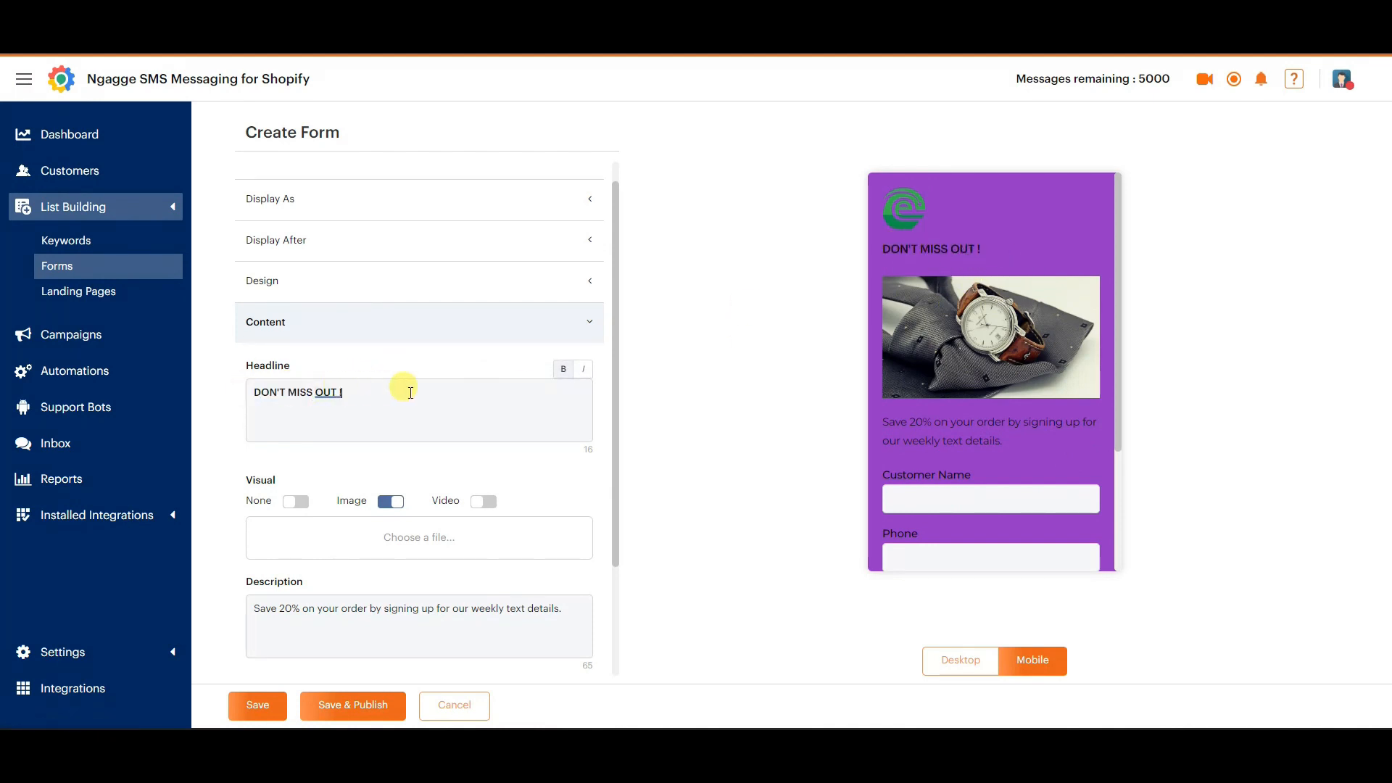
{"action": "left_click_drag", "start_coordinate": [404, 391], "coordinate": [256, 396]}
{"action": "left_click", "coordinate": [408, 397]}
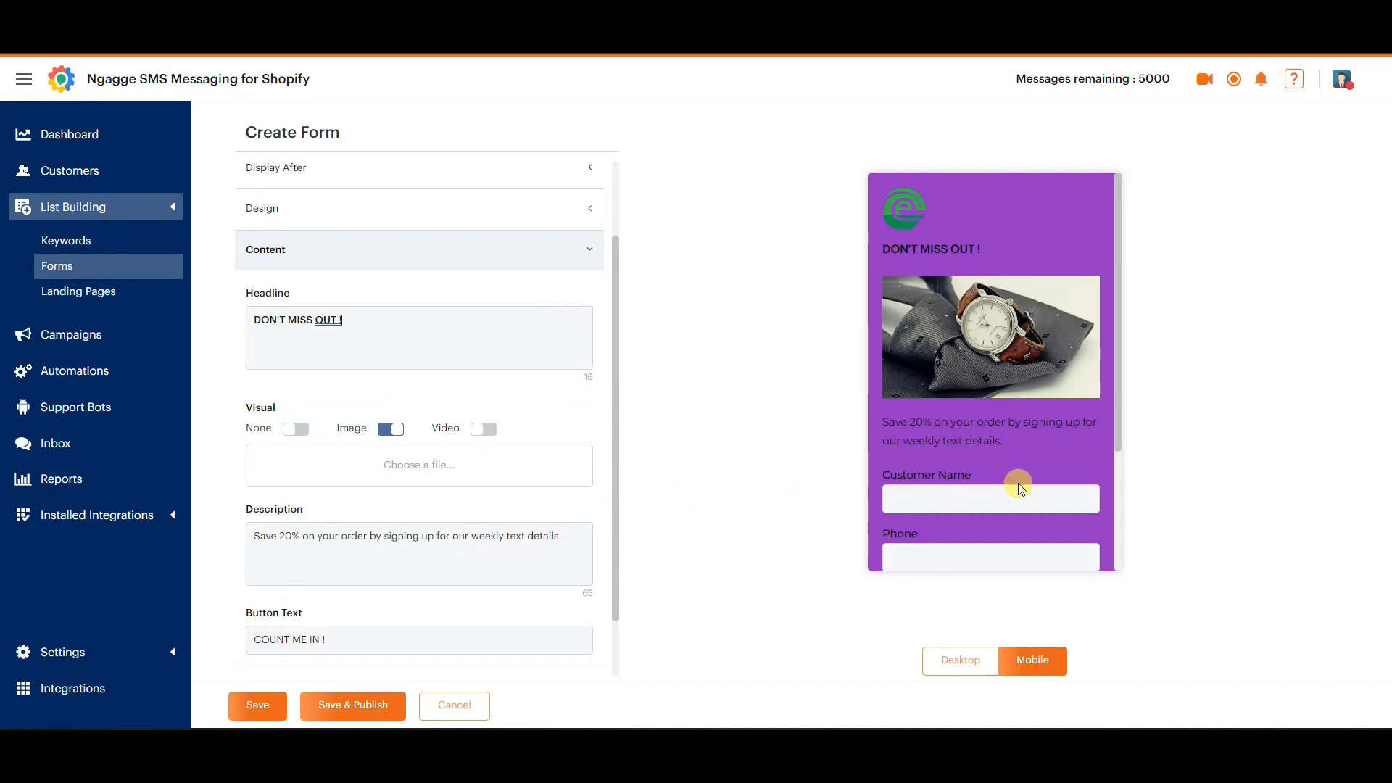
{"action": "left_click", "coordinate": [353, 535]}
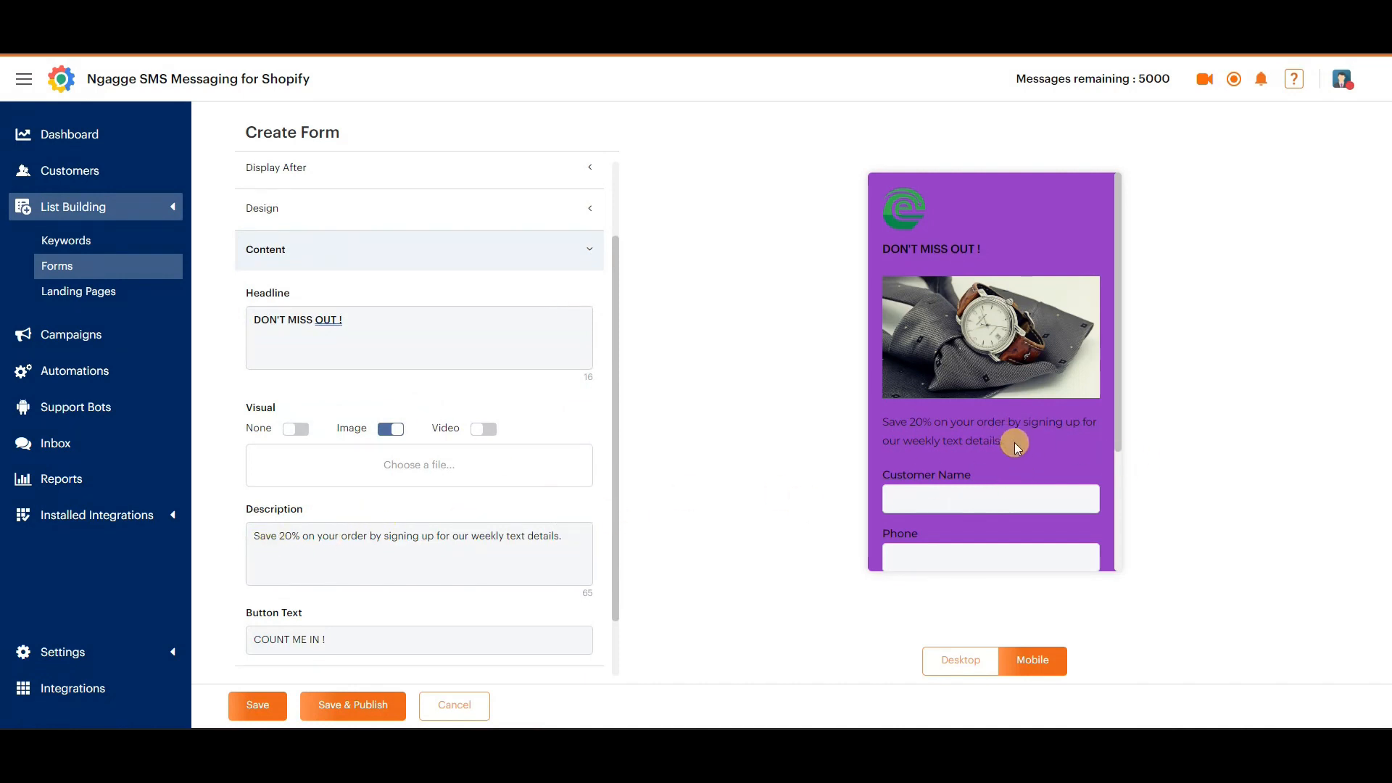
{"action": "left_click_drag", "start_coordinate": [1011, 438], "coordinate": [881, 414]}
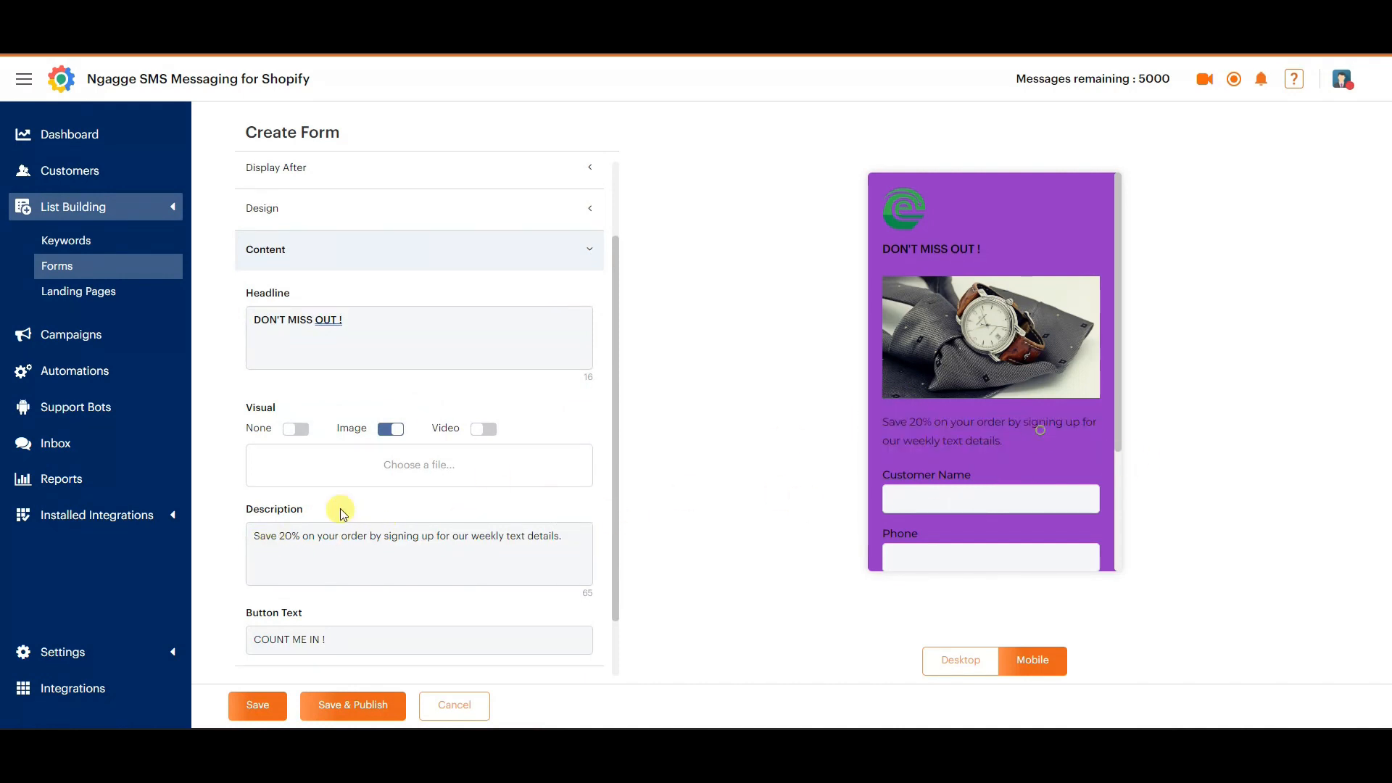
{"action": "left_click", "coordinate": [283, 538]}
{"action": "left_click_drag", "start_coordinate": [257, 540], "coordinate": [561, 541]}
{"action": "left_click", "coordinate": [573, 542]}
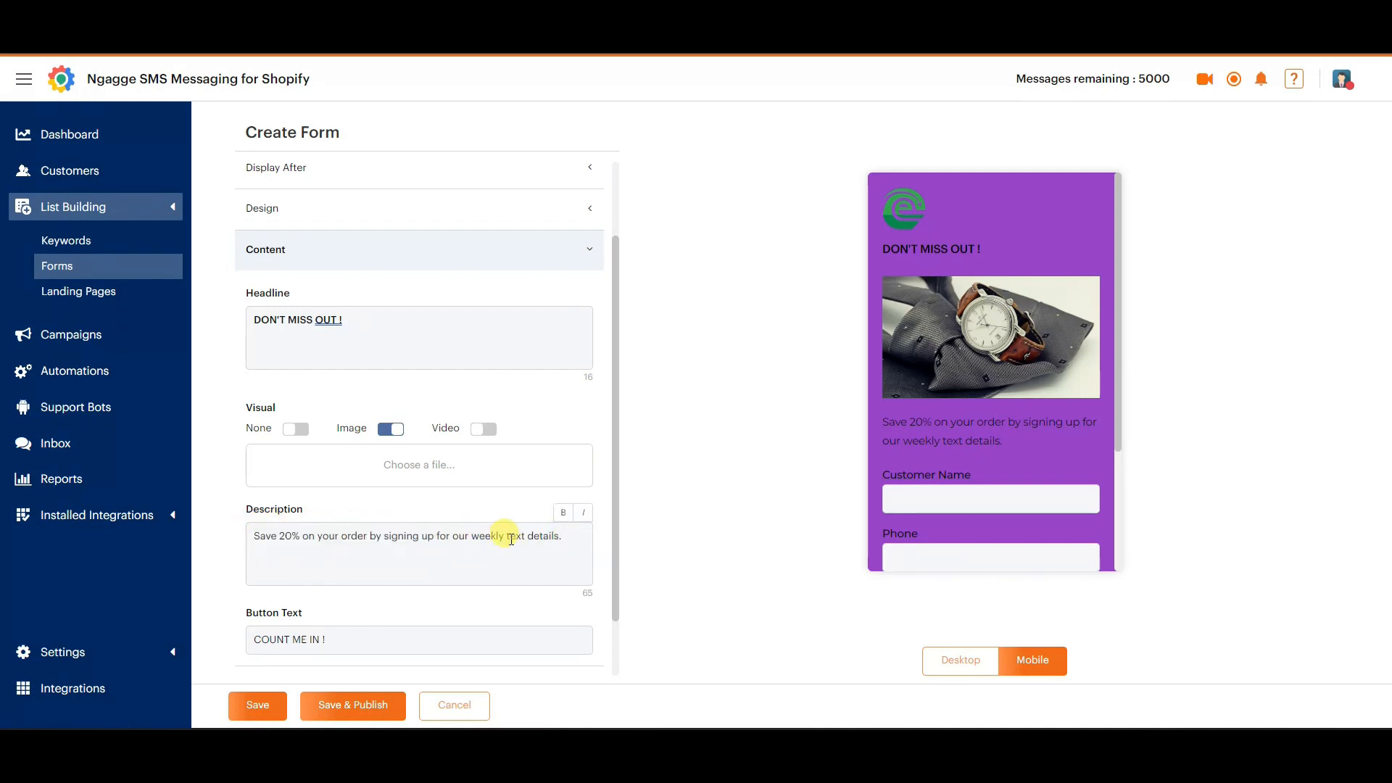
{"action": "scroll", "coordinate": [511, 539], "scroll_direction": "down", "scroll_amount": 1}
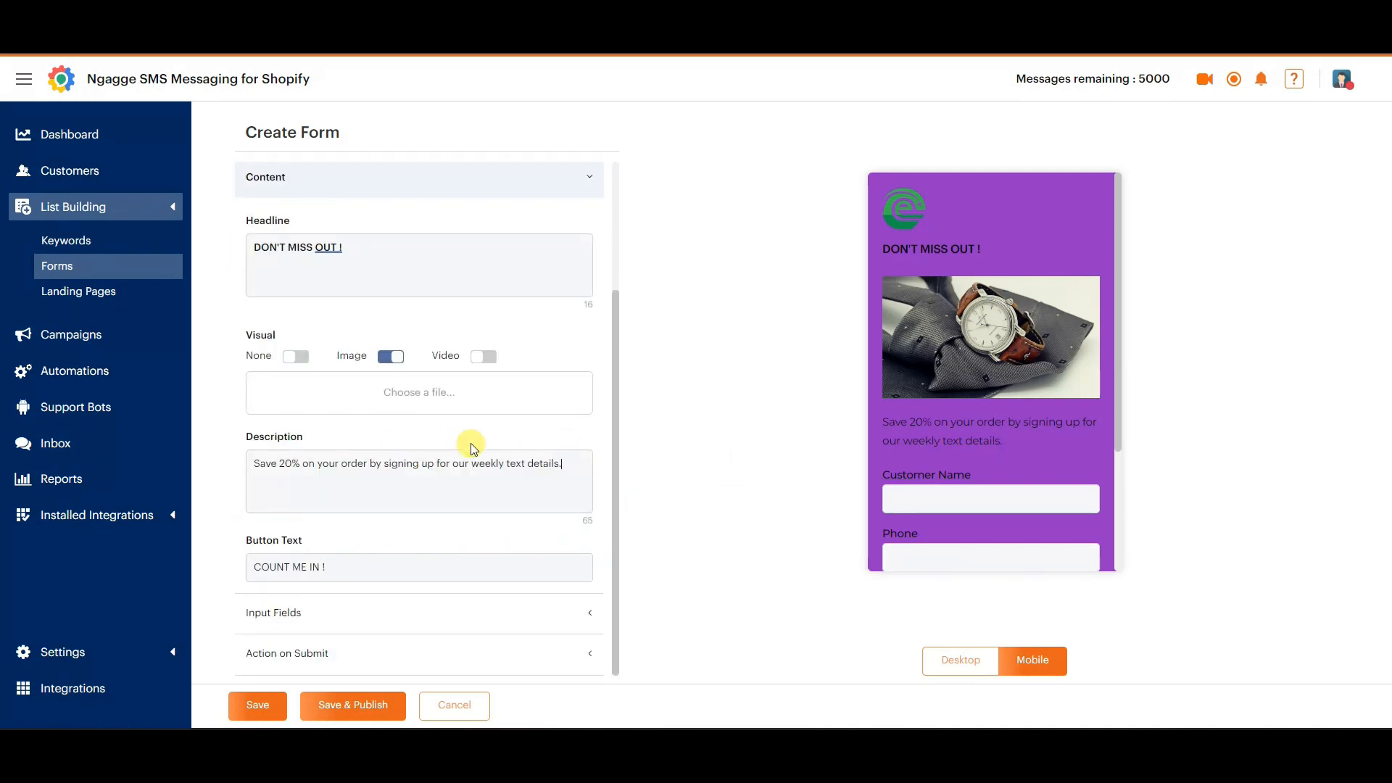
{"action": "scroll", "coordinate": [1011, 473], "scroll_direction": "down", "scroll_amount": 3}
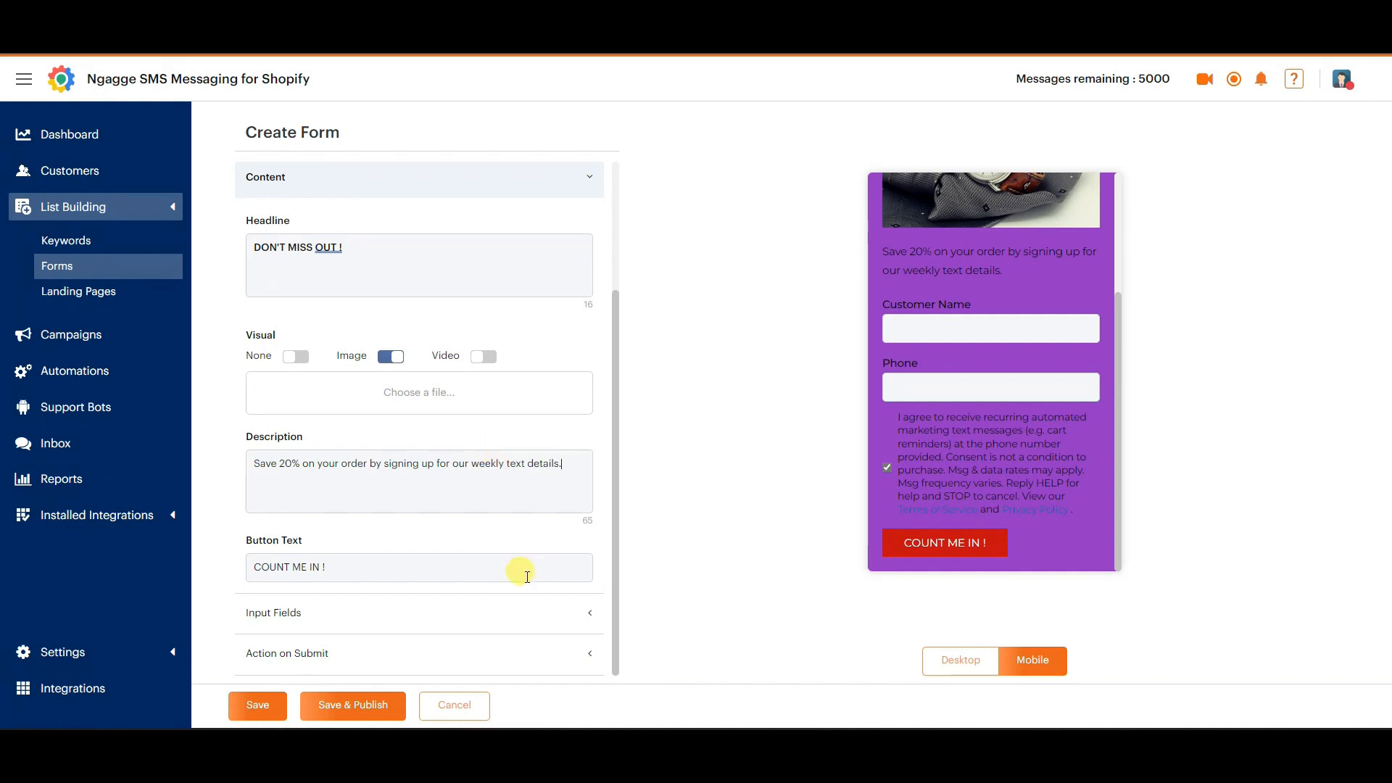
Try a third input field on the form, check which field names it offers, and remove the field again.
{"action": "left_click", "coordinate": [587, 613]}
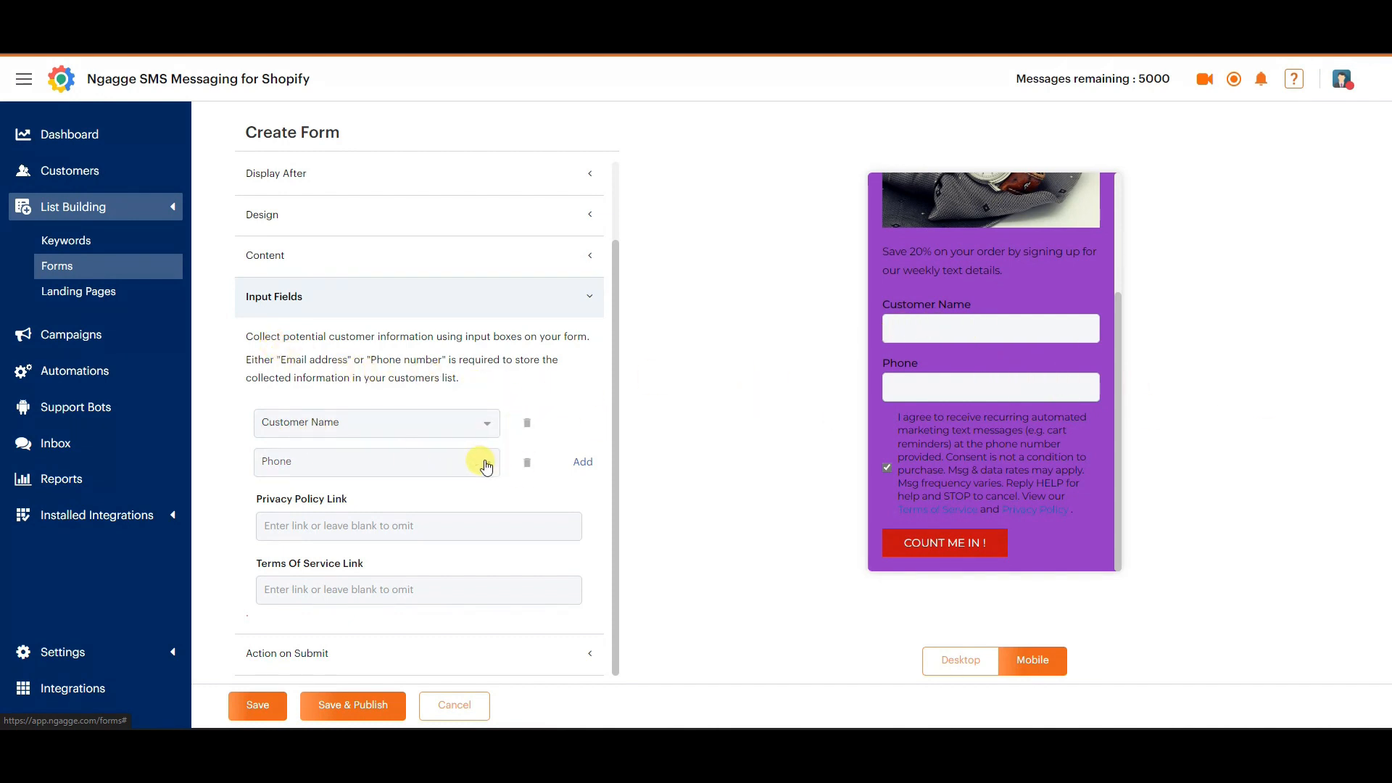
{"action": "left_click", "coordinate": [581, 464]}
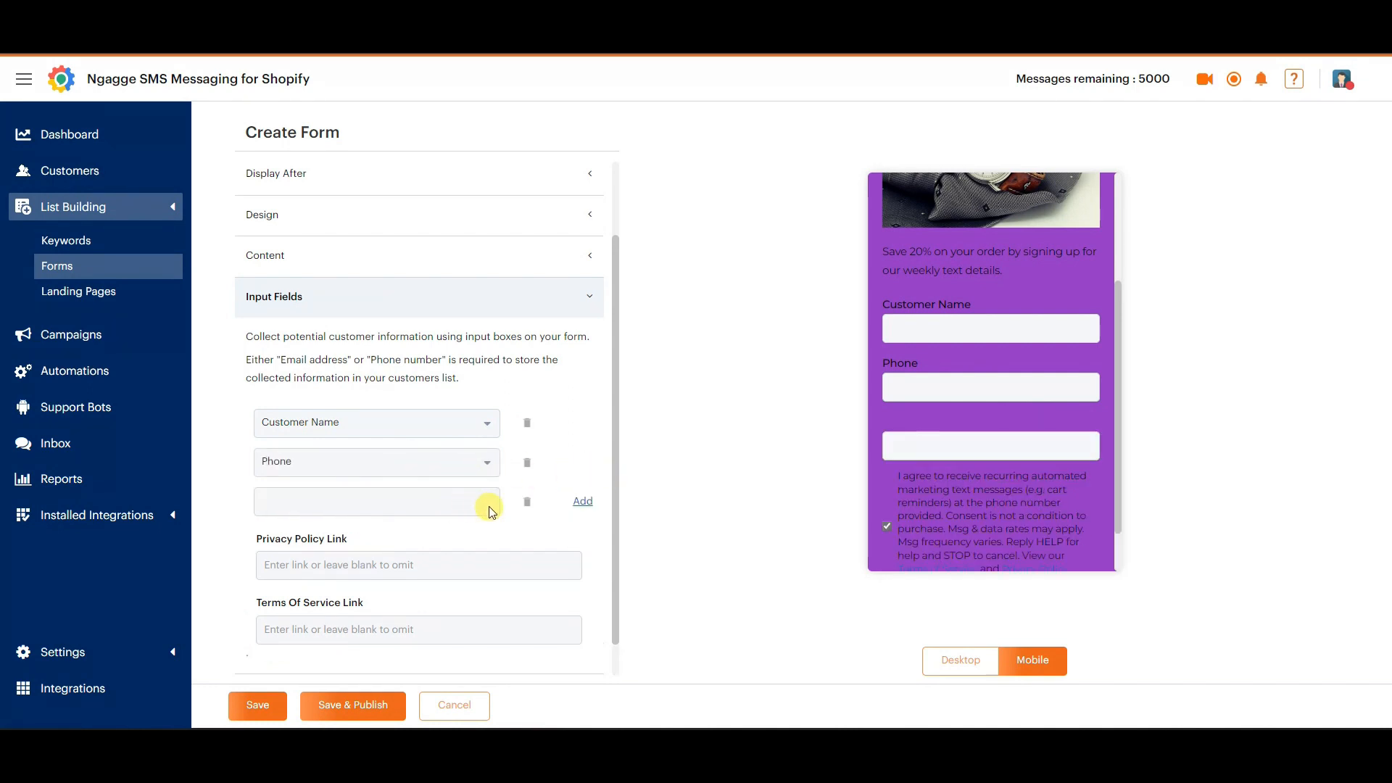
{"action": "left_click", "coordinate": [464, 506]}
{"action": "left_click", "coordinate": [454, 506]}
{"action": "left_click", "coordinate": [417, 507]}
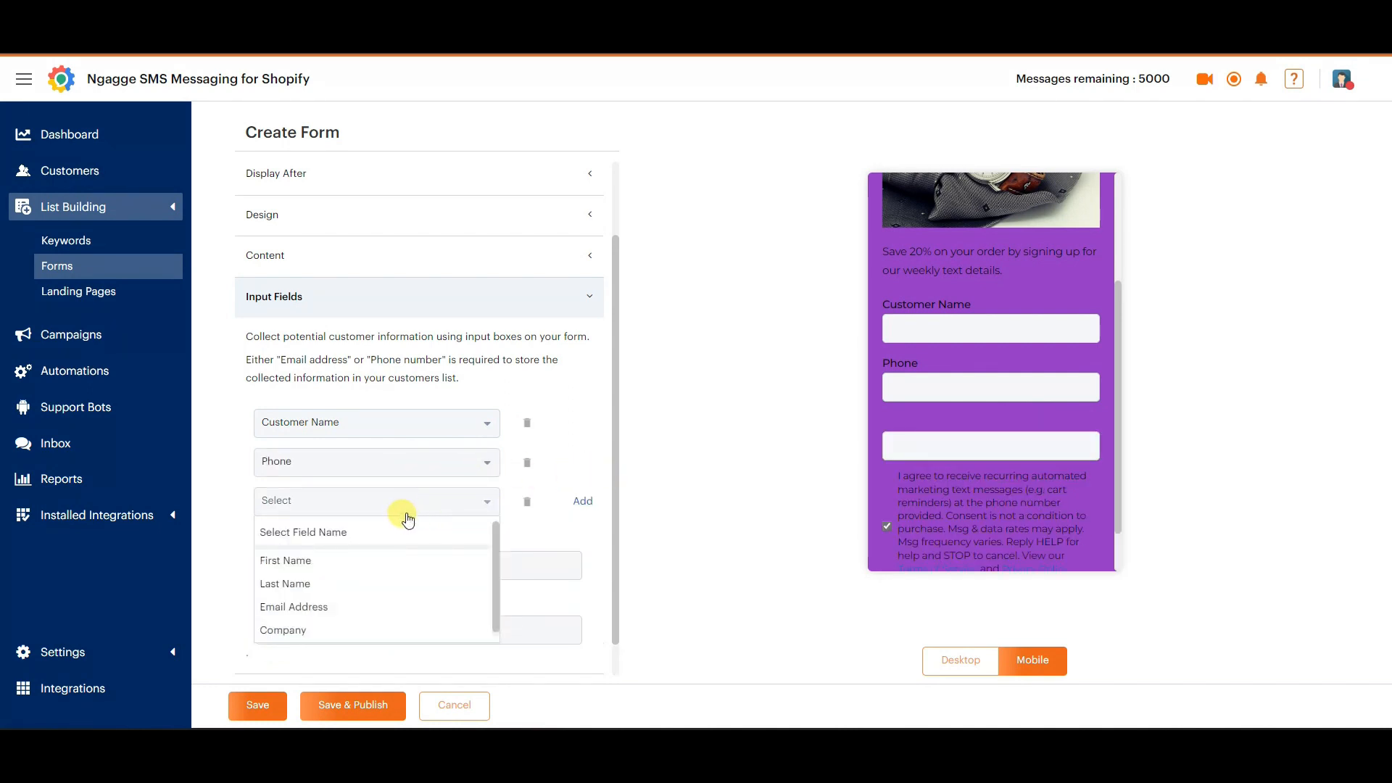
{"action": "scroll", "coordinate": [366, 570], "scroll_direction": "down", "scroll_amount": 1}
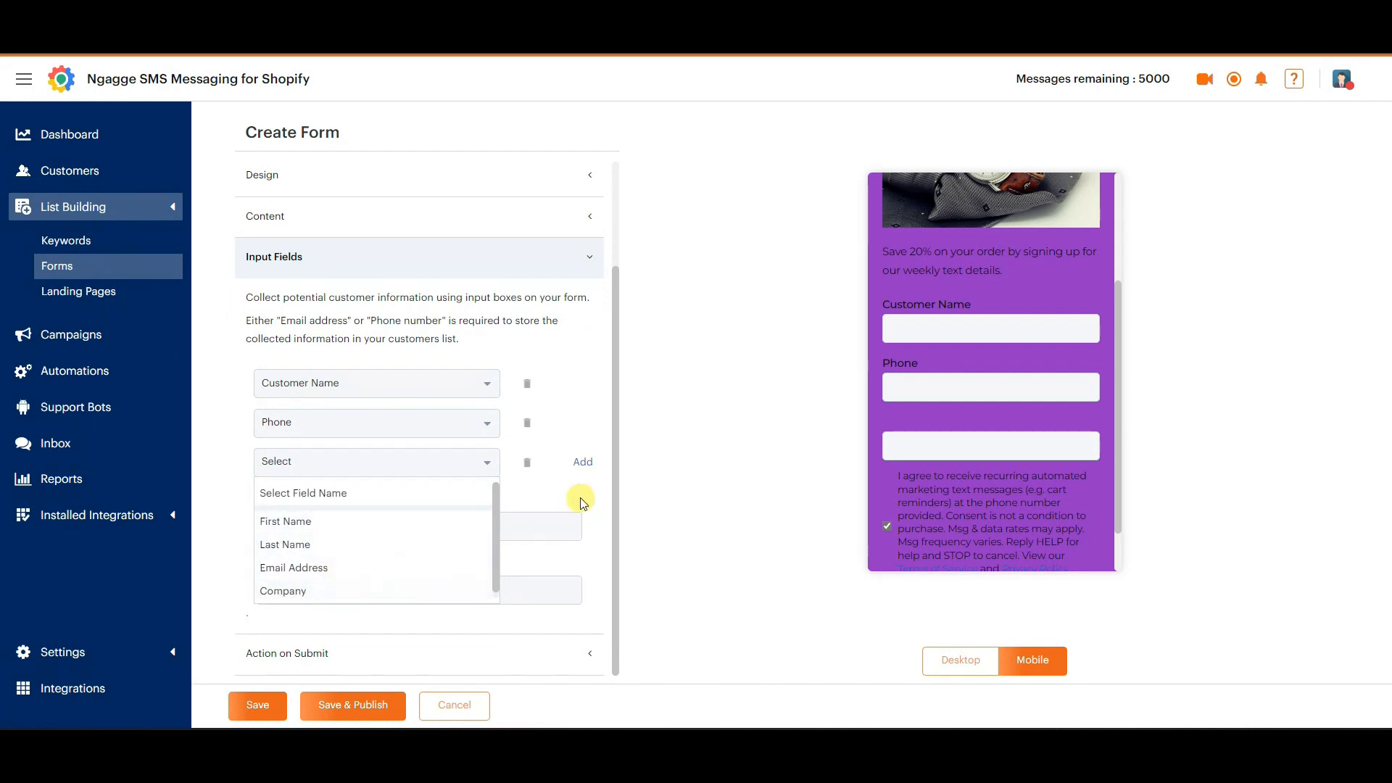
{"action": "left_click", "coordinate": [527, 463]}
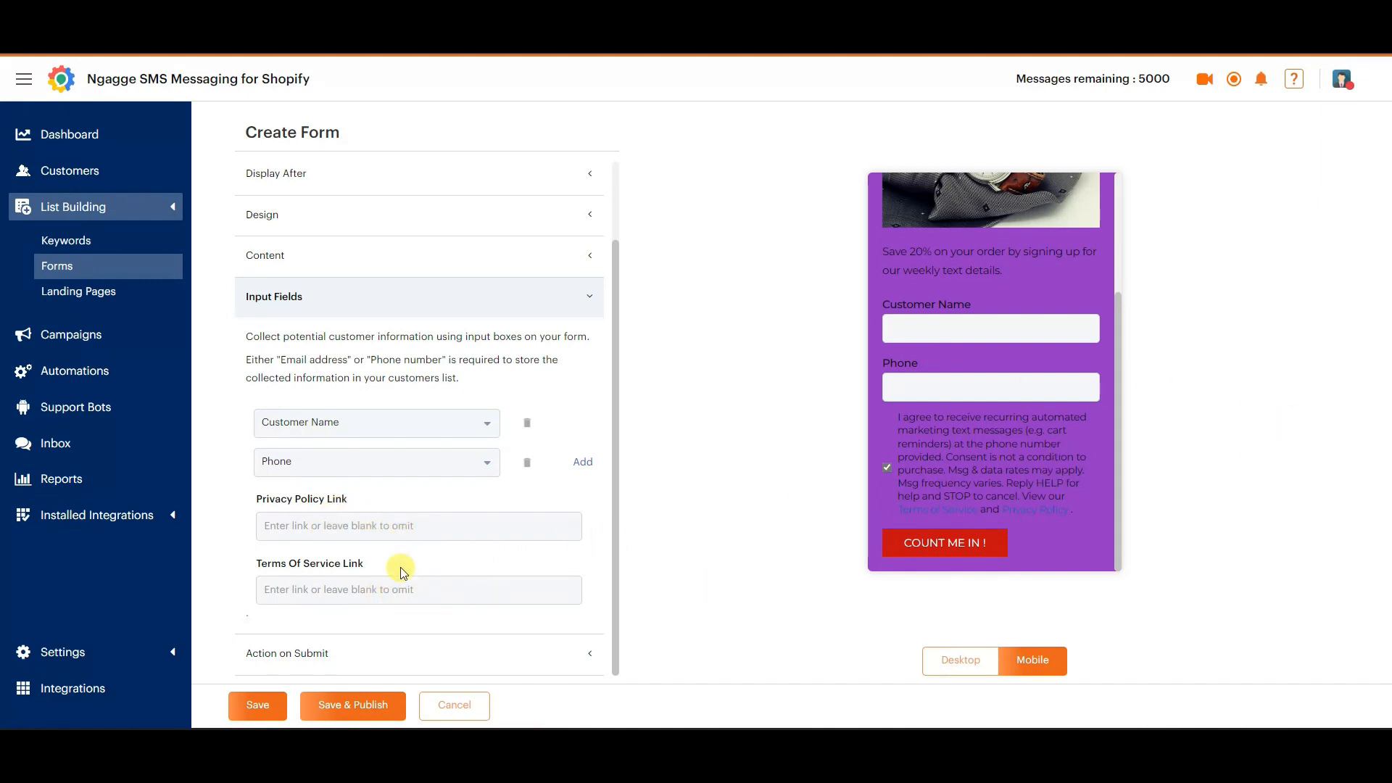
Set the form's action on submit to Send SMS Automation and check which automations can be chosen.
{"action": "left_click", "coordinate": [588, 656]}
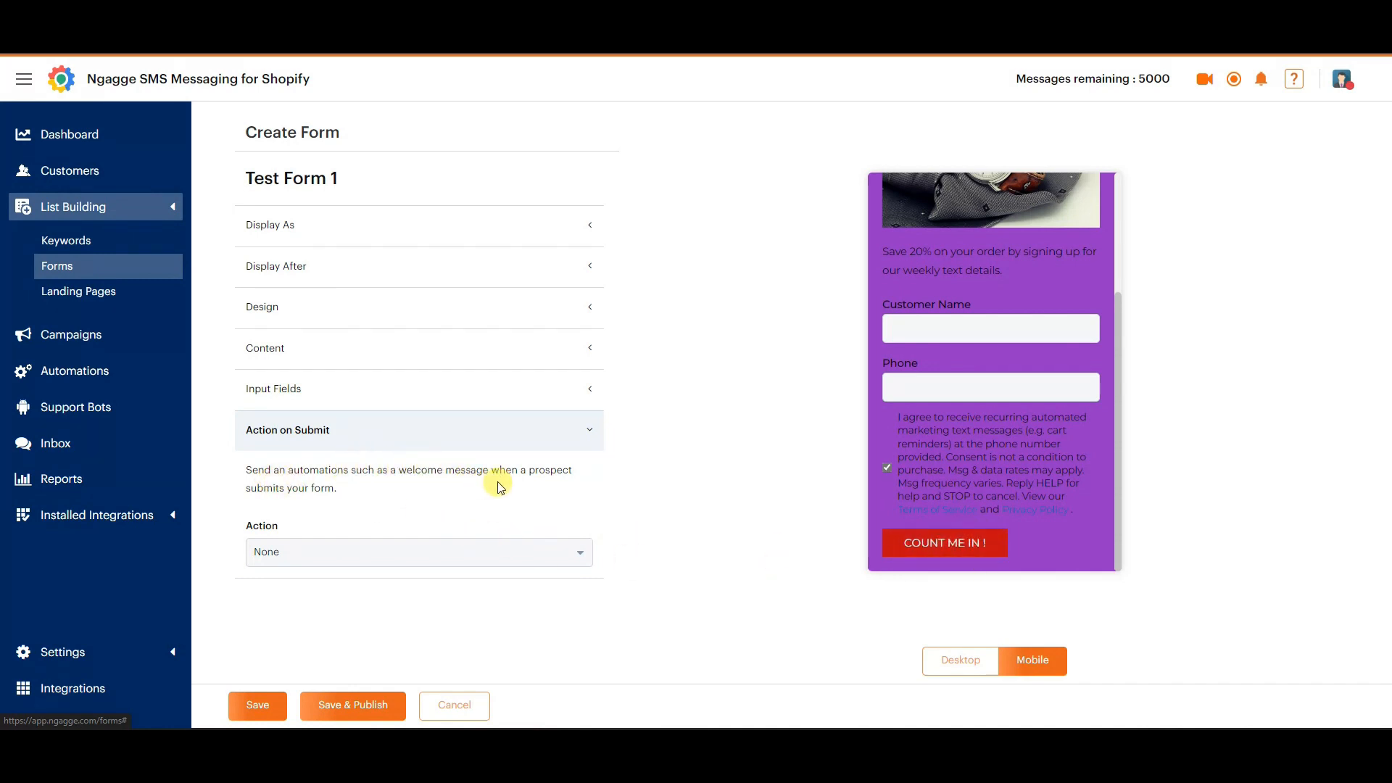
{"action": "left_click", "coordinate": [565, 560]}
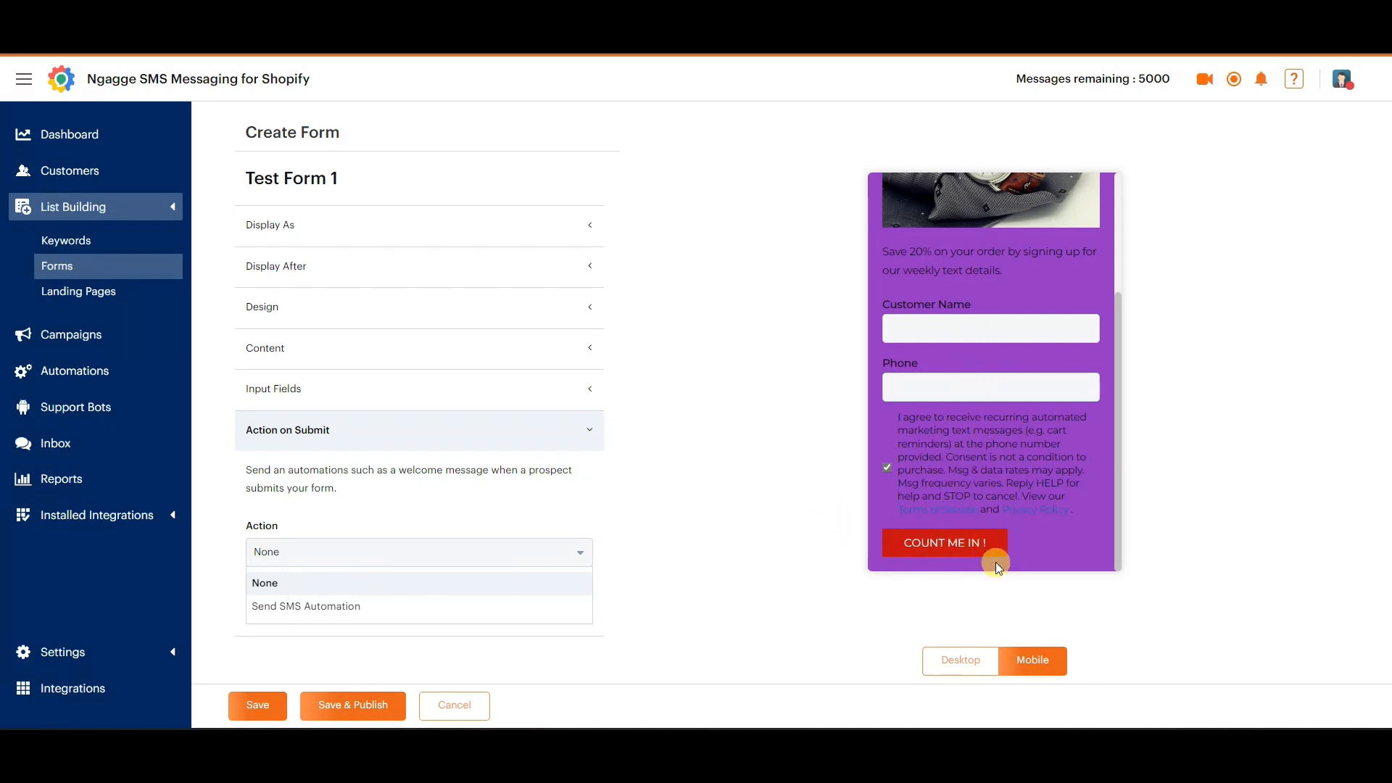
{"action": "left_click", "coordinate": [350, 610]}
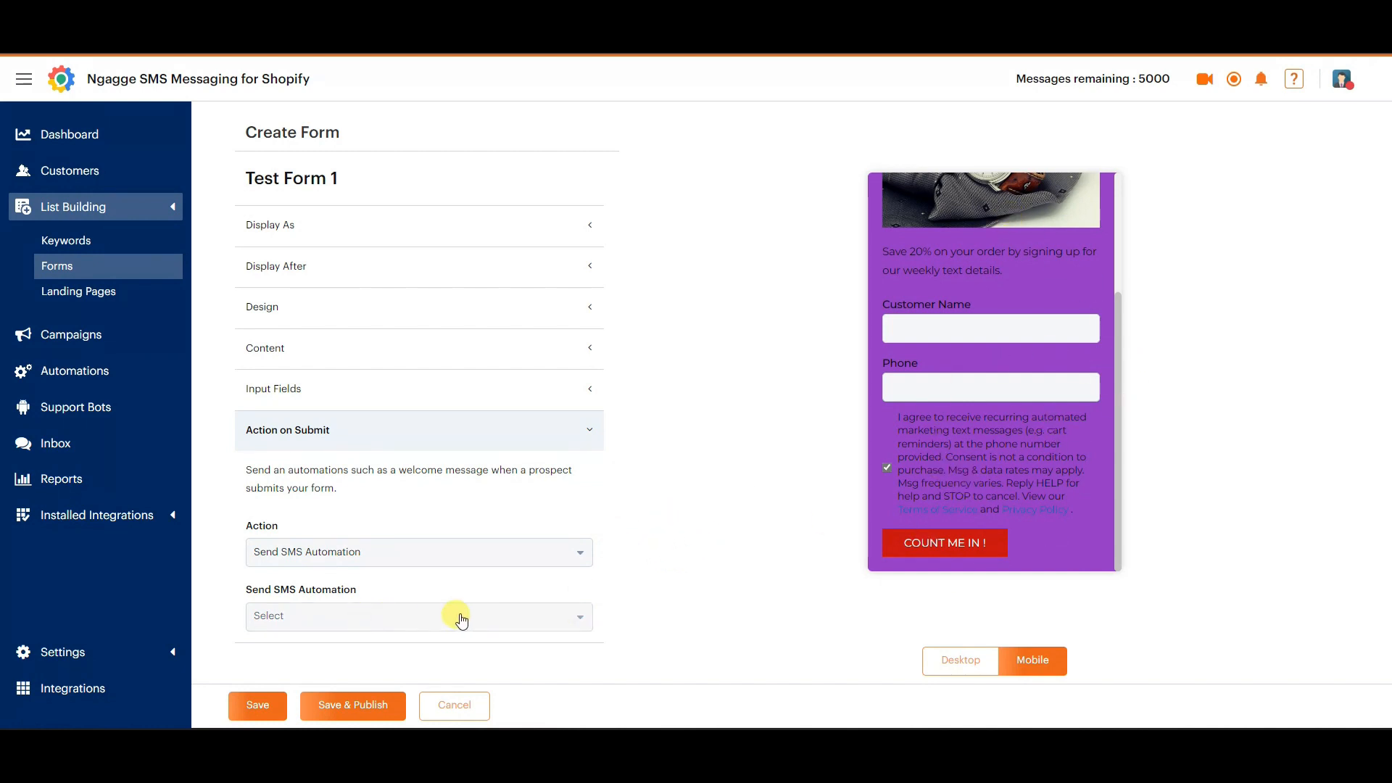
{"action": "left_click", "coordinate": [553, 618]}
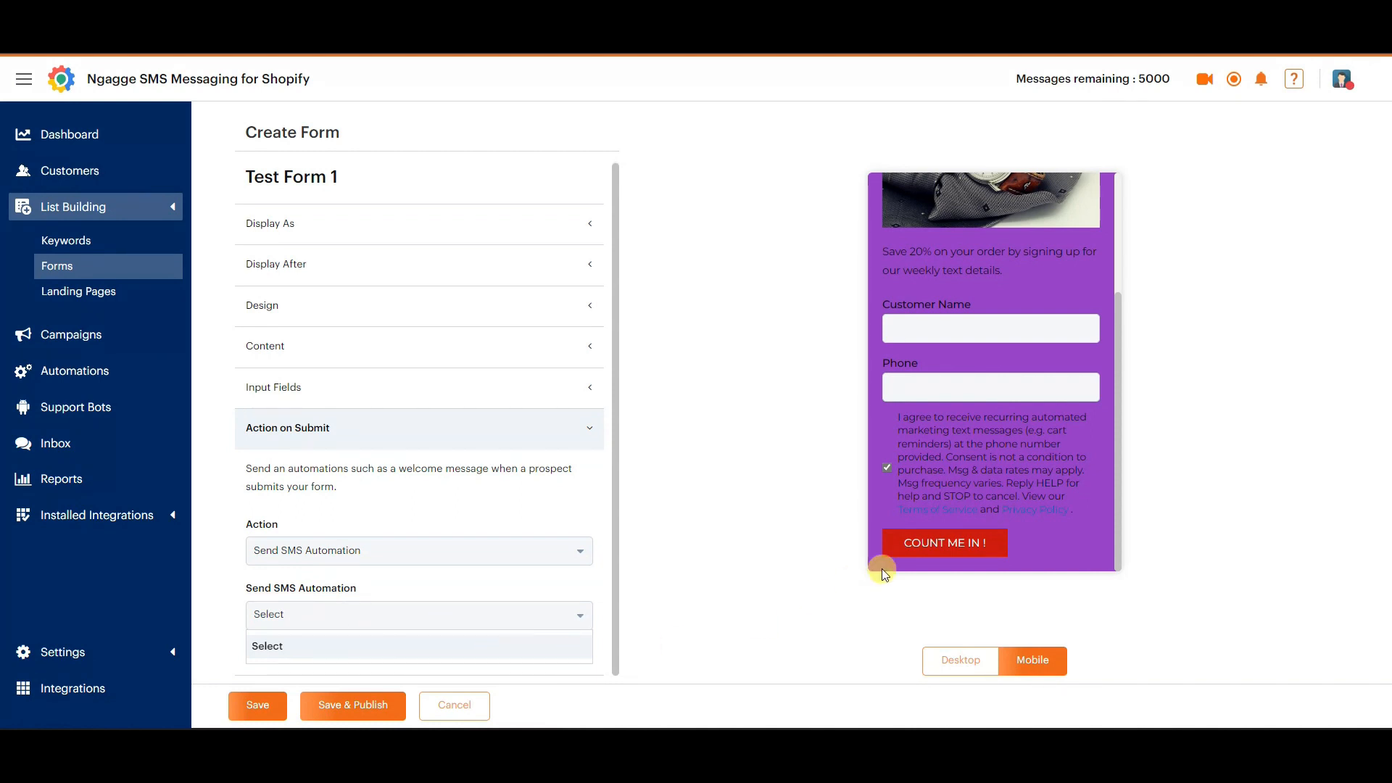
{"action": "scroll", "coordinate": [995, 448], "scroll_direction": "up", "scroll_amount": 5}
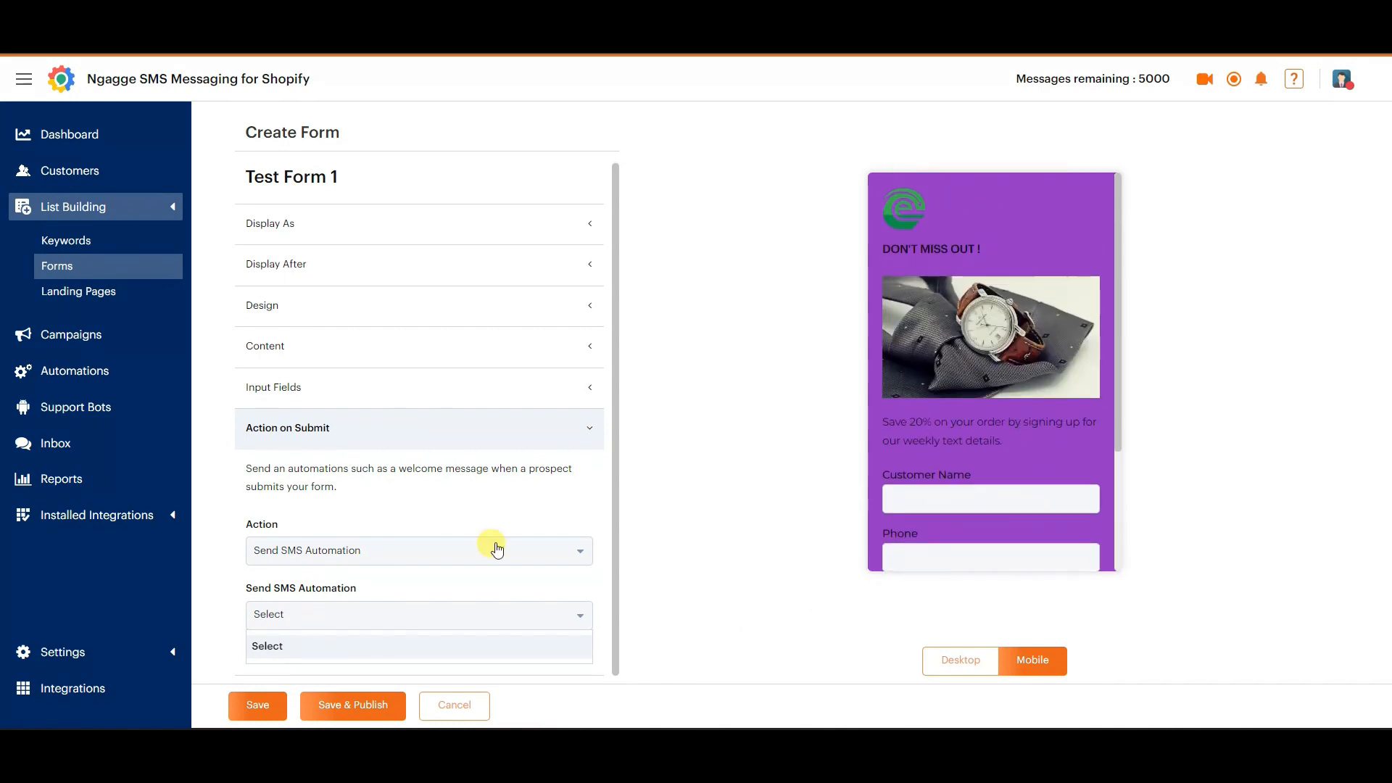
{"action": "left_click", "coordinate": [508, 613]}
{"action": "left_click", "coordinate": [469, 439]}
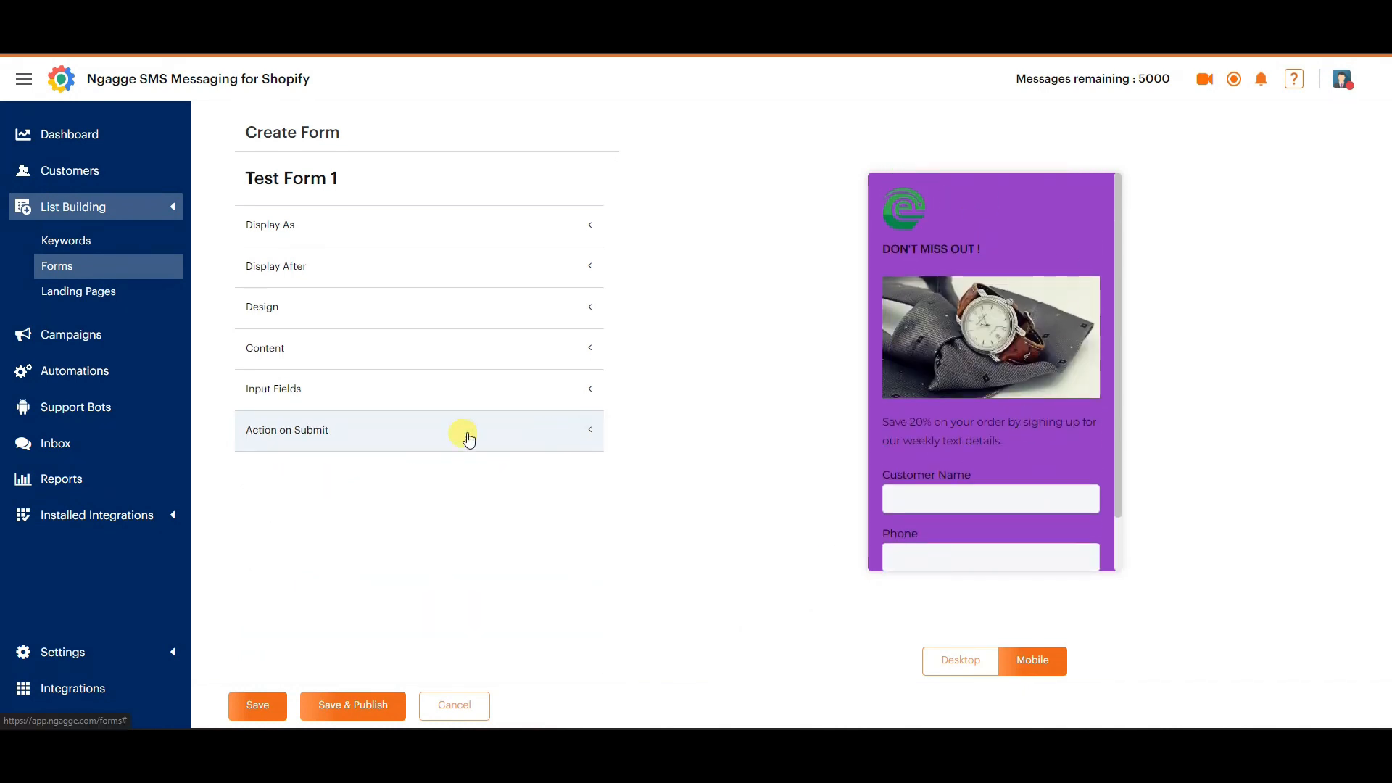
Save and publish Test Form 1, dismiss the popup form help, and check the form's status in the forms list.
{"action": "left_click", "coordinate": [363, 707]}
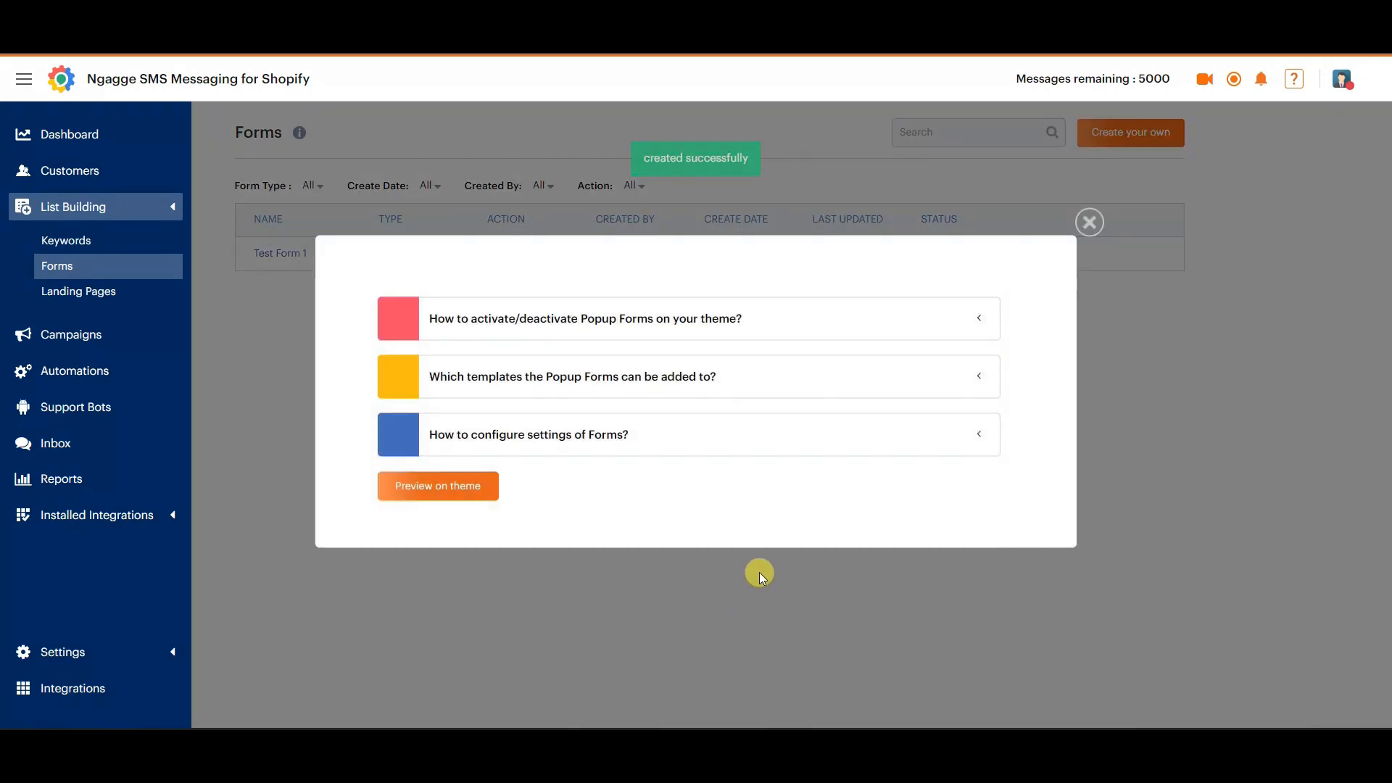
{"action": "left_click", "coordinate": [1089, 223]}
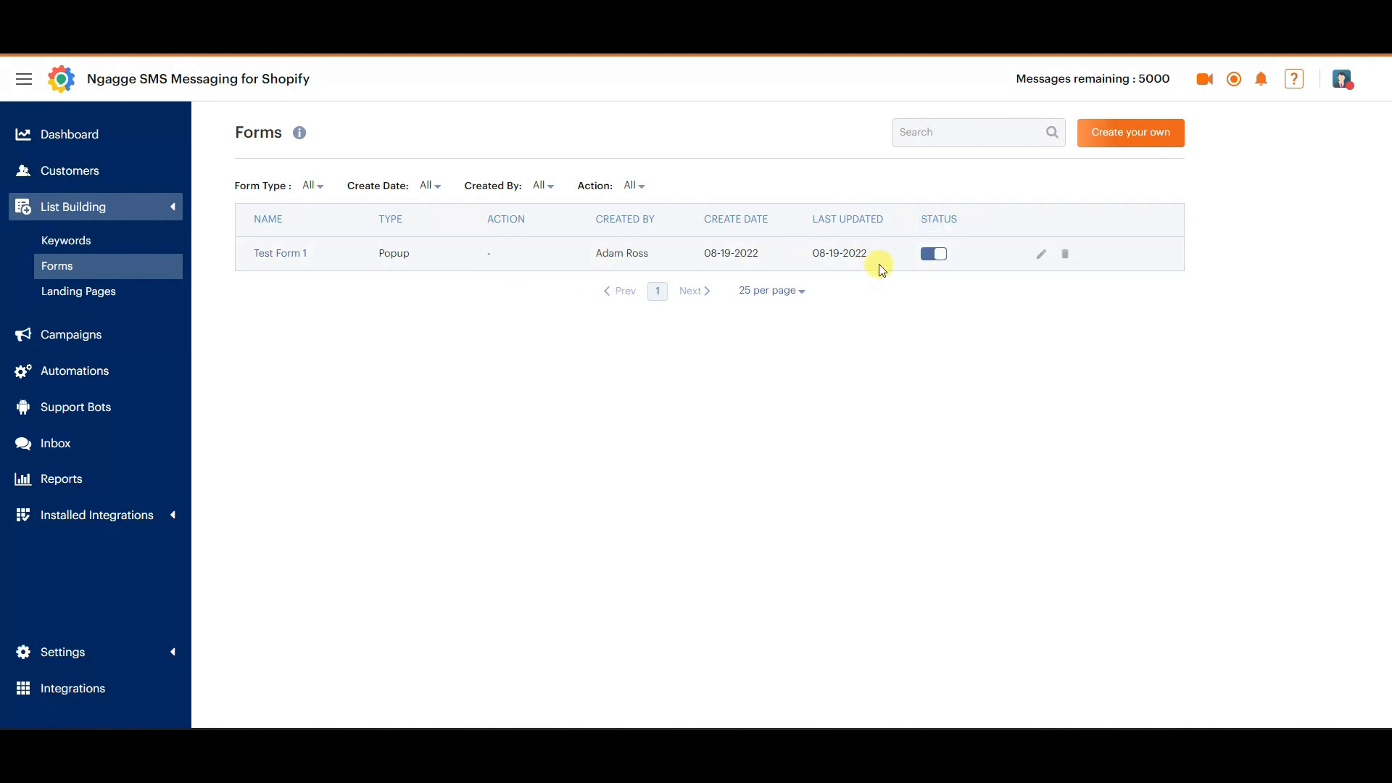
{"action": "left_click", "coordinate": [931, 255]}
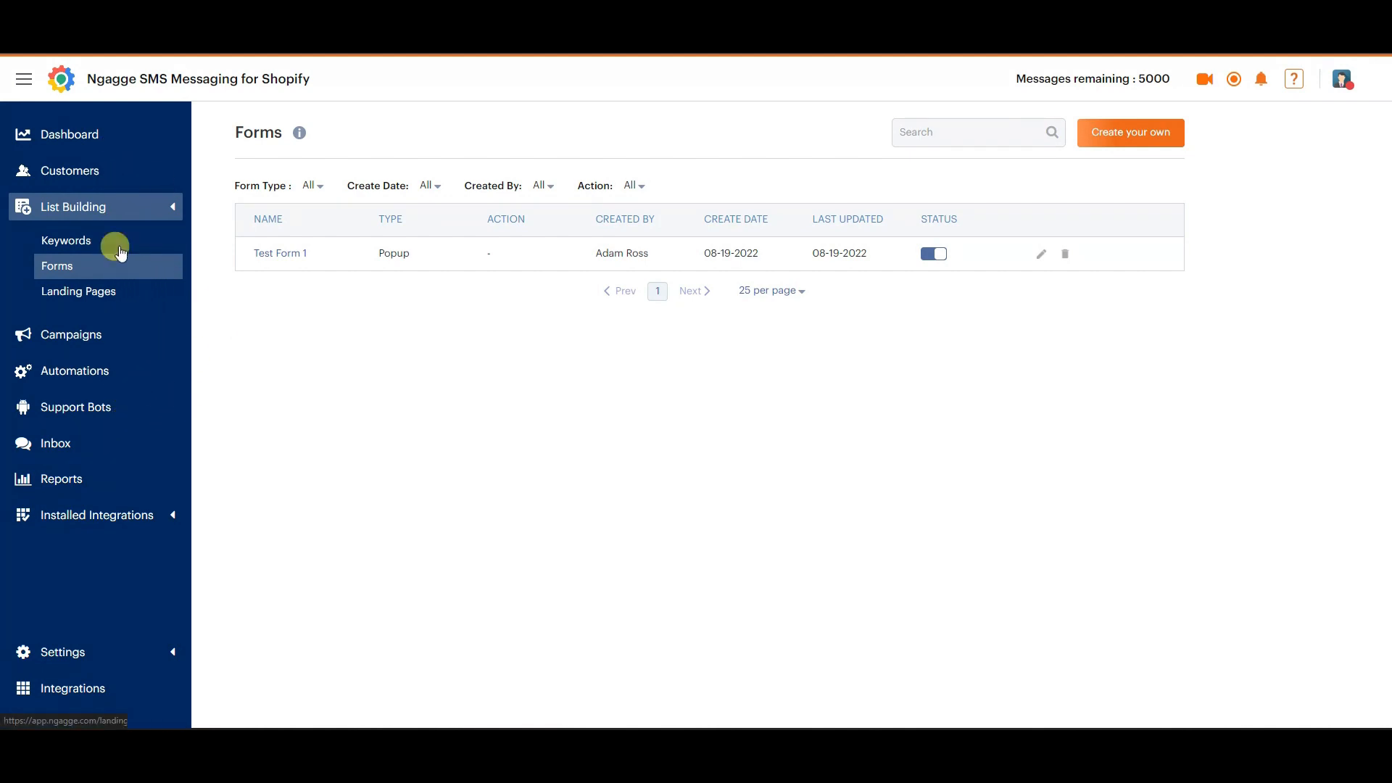
Review the dashboard's subscriber, message, sales and automation figures, and open the customers page.
{"action": "left_click", "coordinate": [89, 146]}
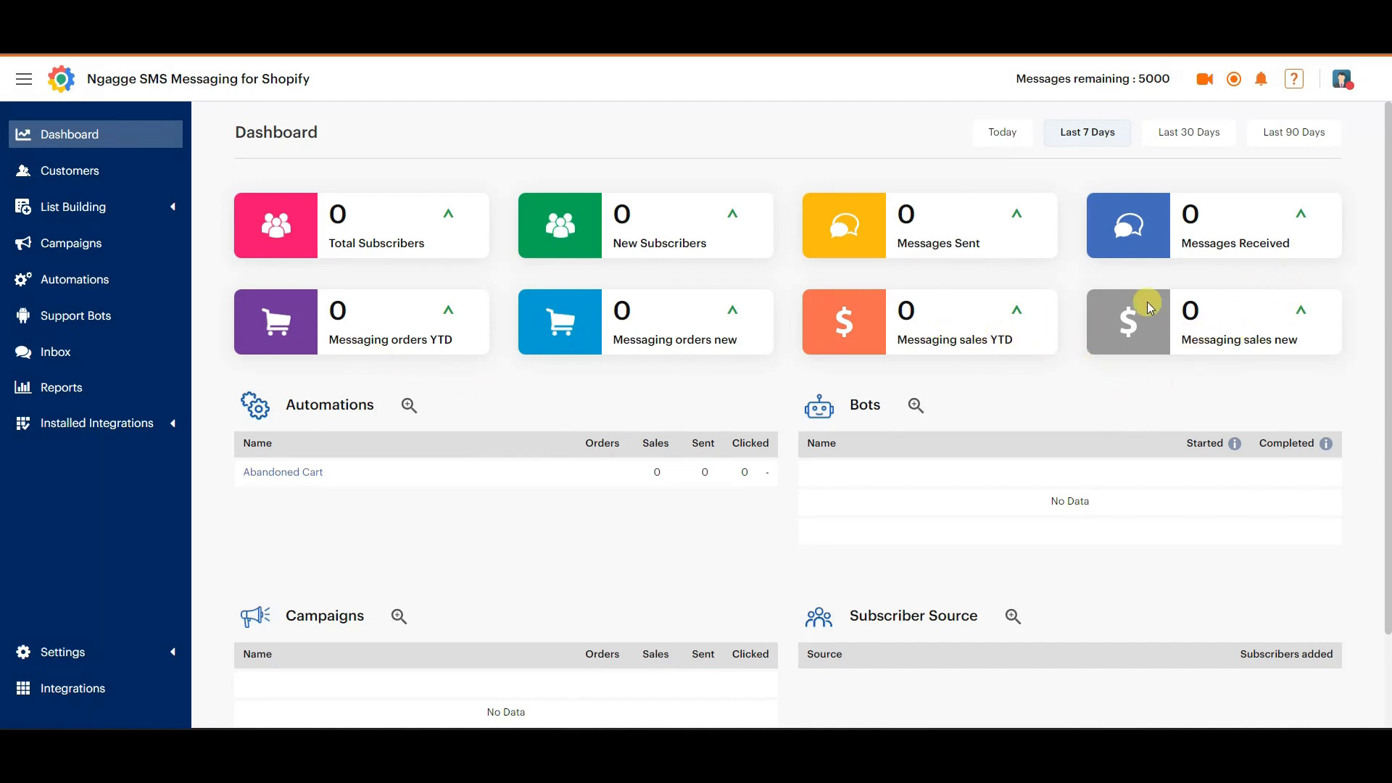
{"action": "scroll", "coordinate": [1053, 341], "scroll_direction": "down", "scroll_amount": 2}
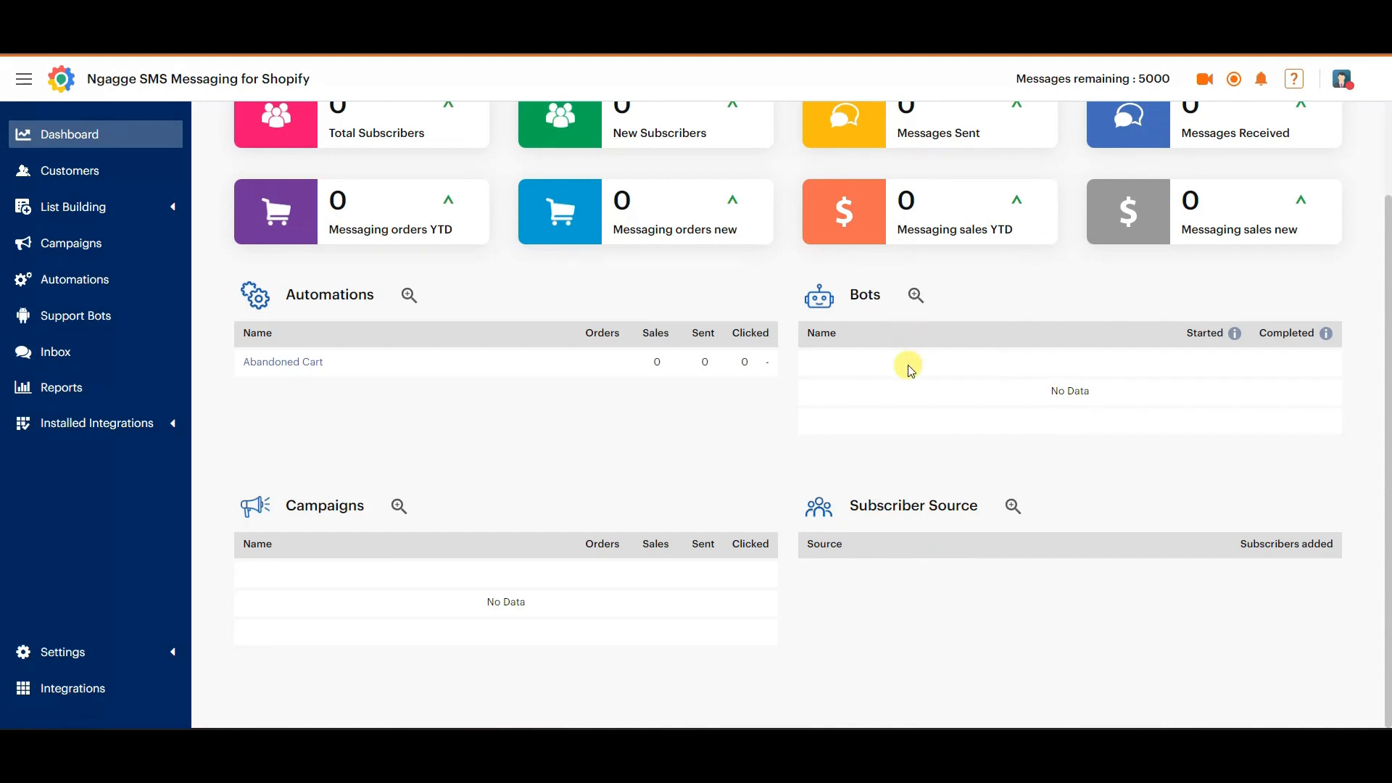
{"action": "scroll", "coordinate": [907, 364], "scroll_direction": "up", "scroll_amount": 2}
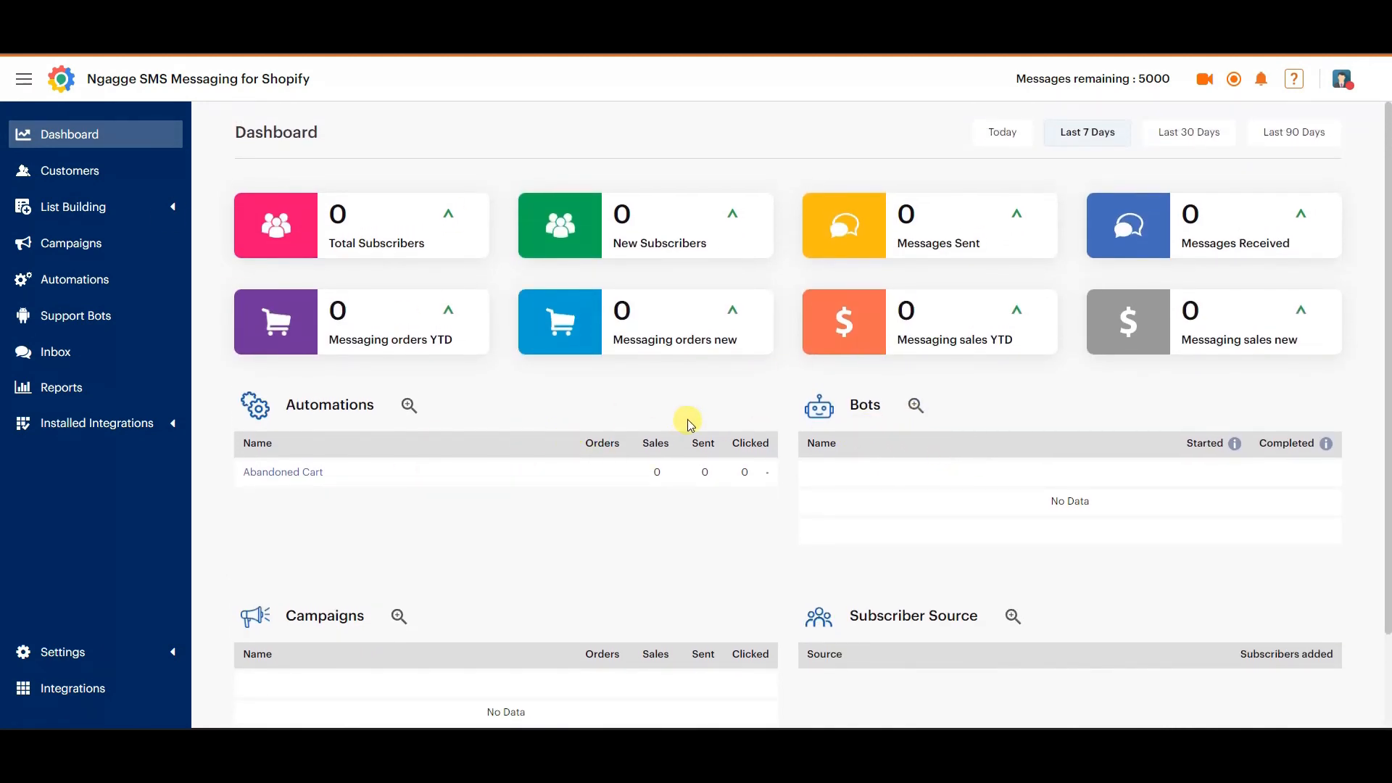
{"action": "left_click", "coordinate": [86, 175]}
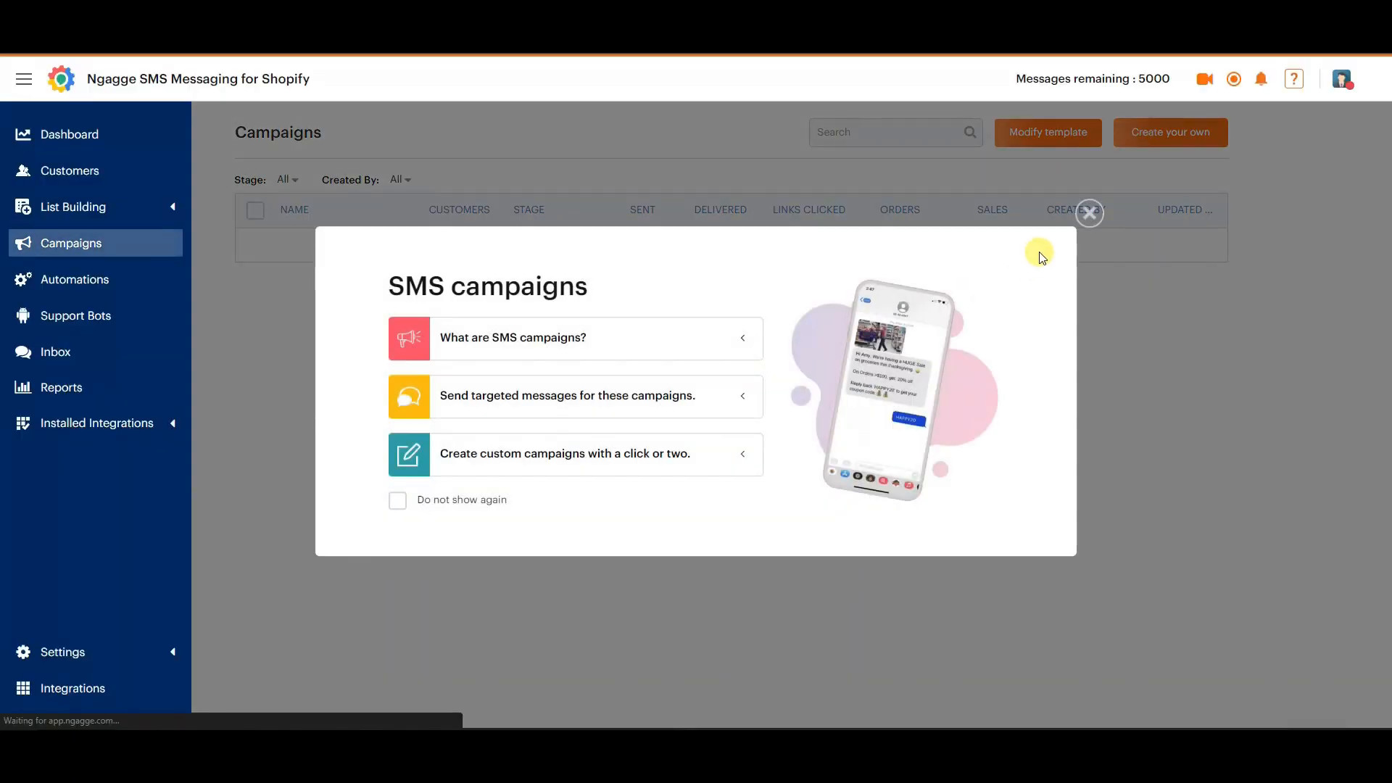
Browse the campaign templates, preview the messages of Product Education, Notifications | Updates and Promotions, and leave without creating a campaign.
{"action": "left_click", "coordinate": [1088, 212]}
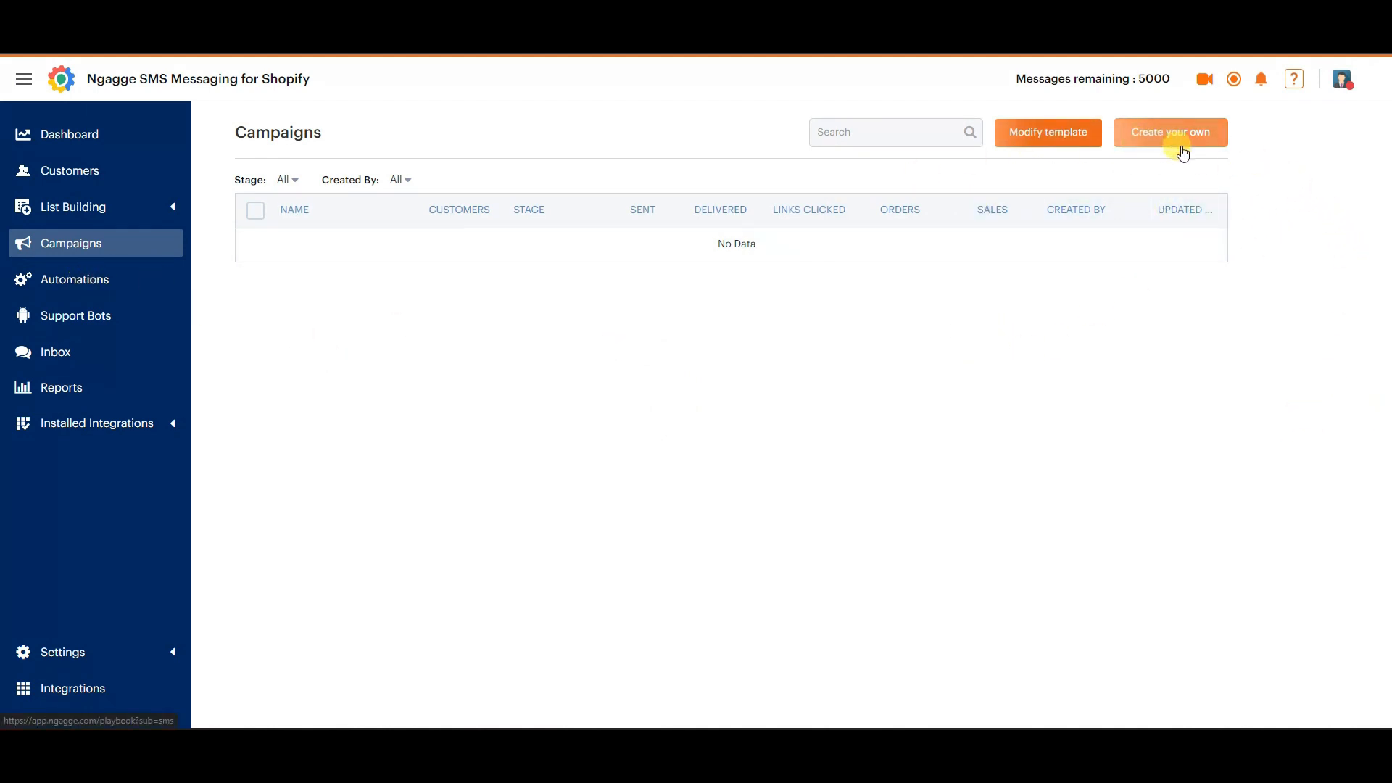
{"action": "left_click", "coordinate": [1061, 132]}
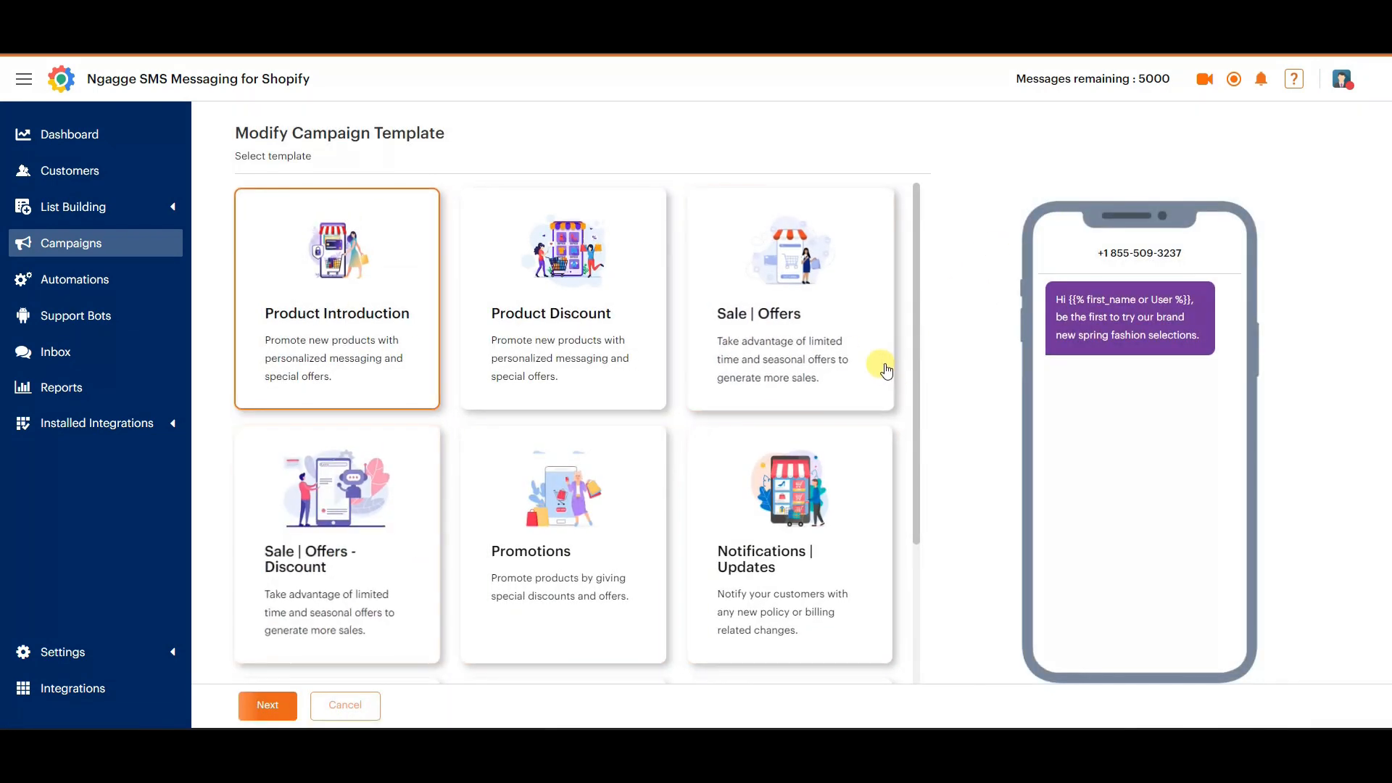
{"action": "left_click_drag", "start_coordinate": [921, 319], "coordinate": [918, 372]}
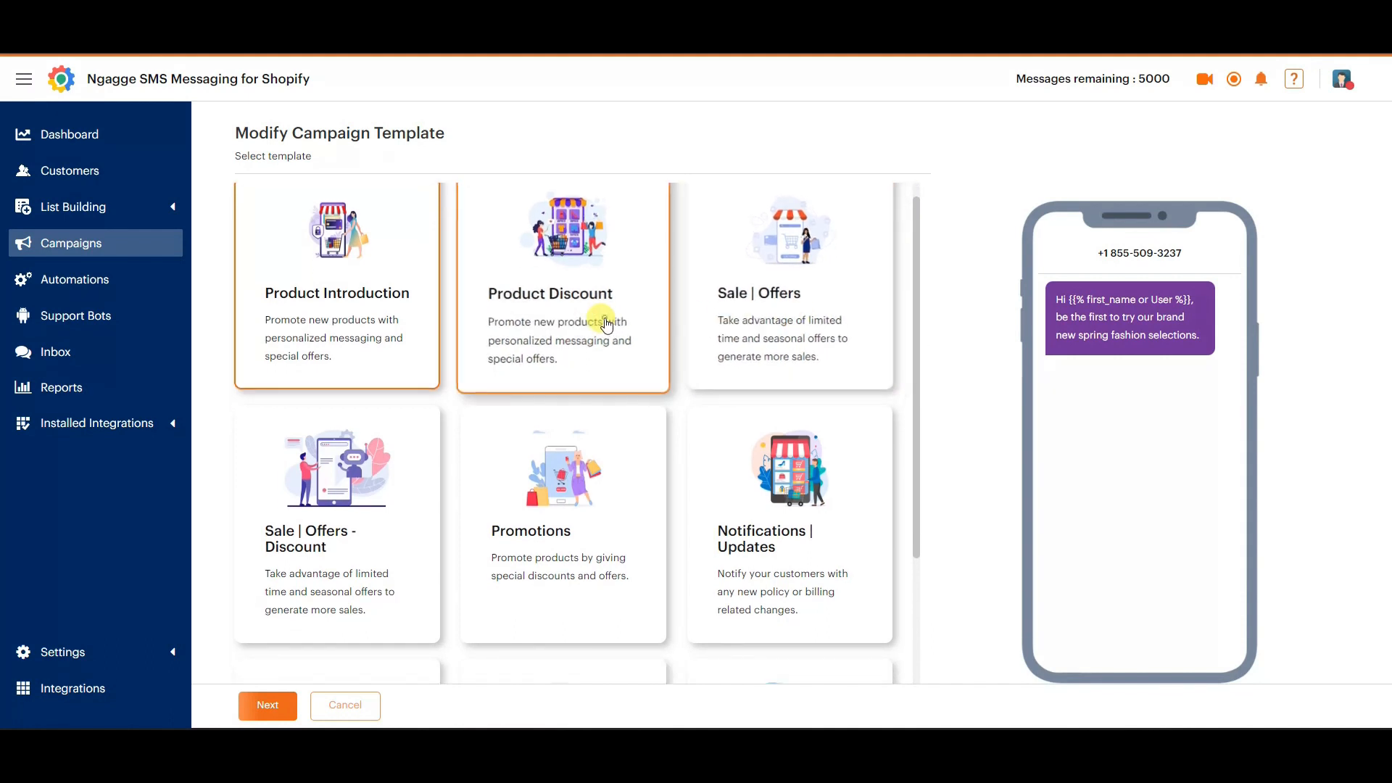
{"action": "scroll", "coordinate": [351, 336], "scroll_direction": "down", "scroll_amount": 3}
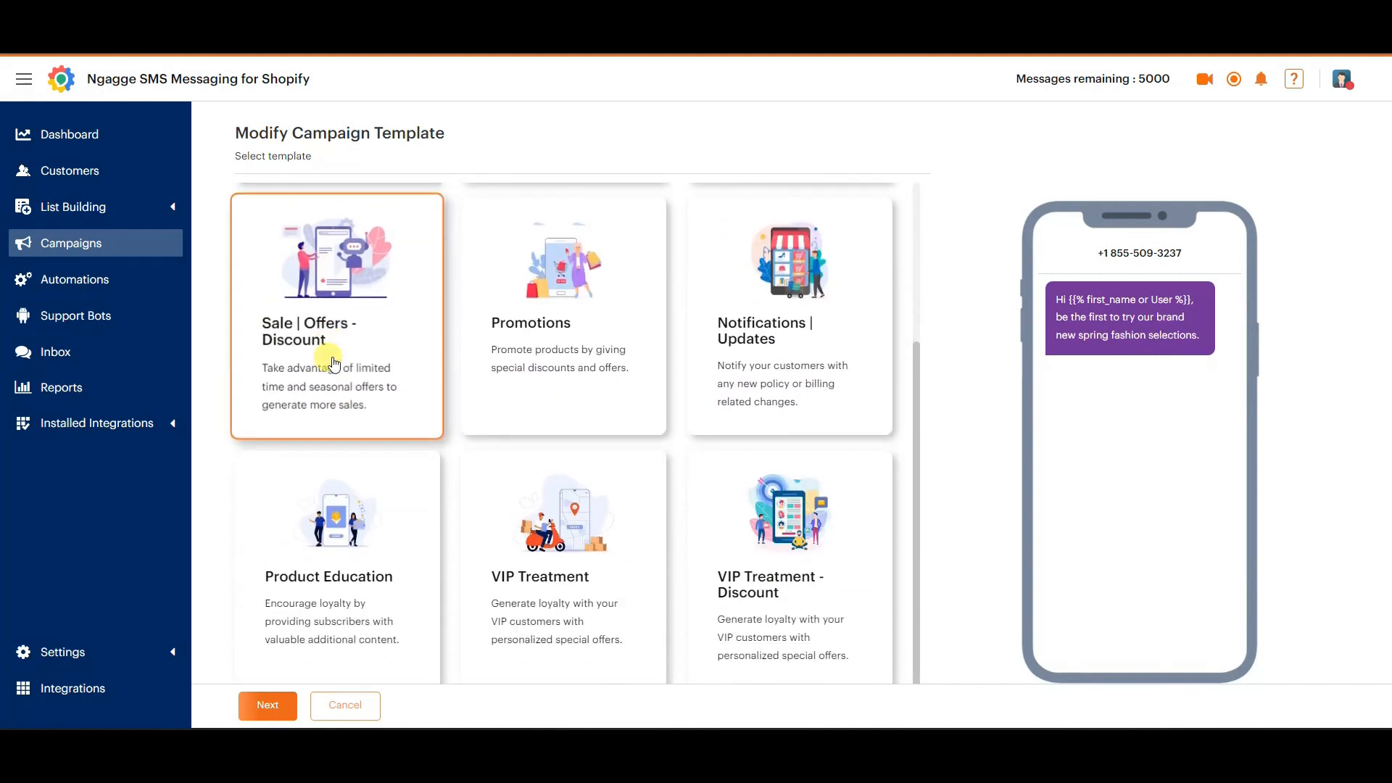
{"action": "left_click", "coordinate": [317, 499]}
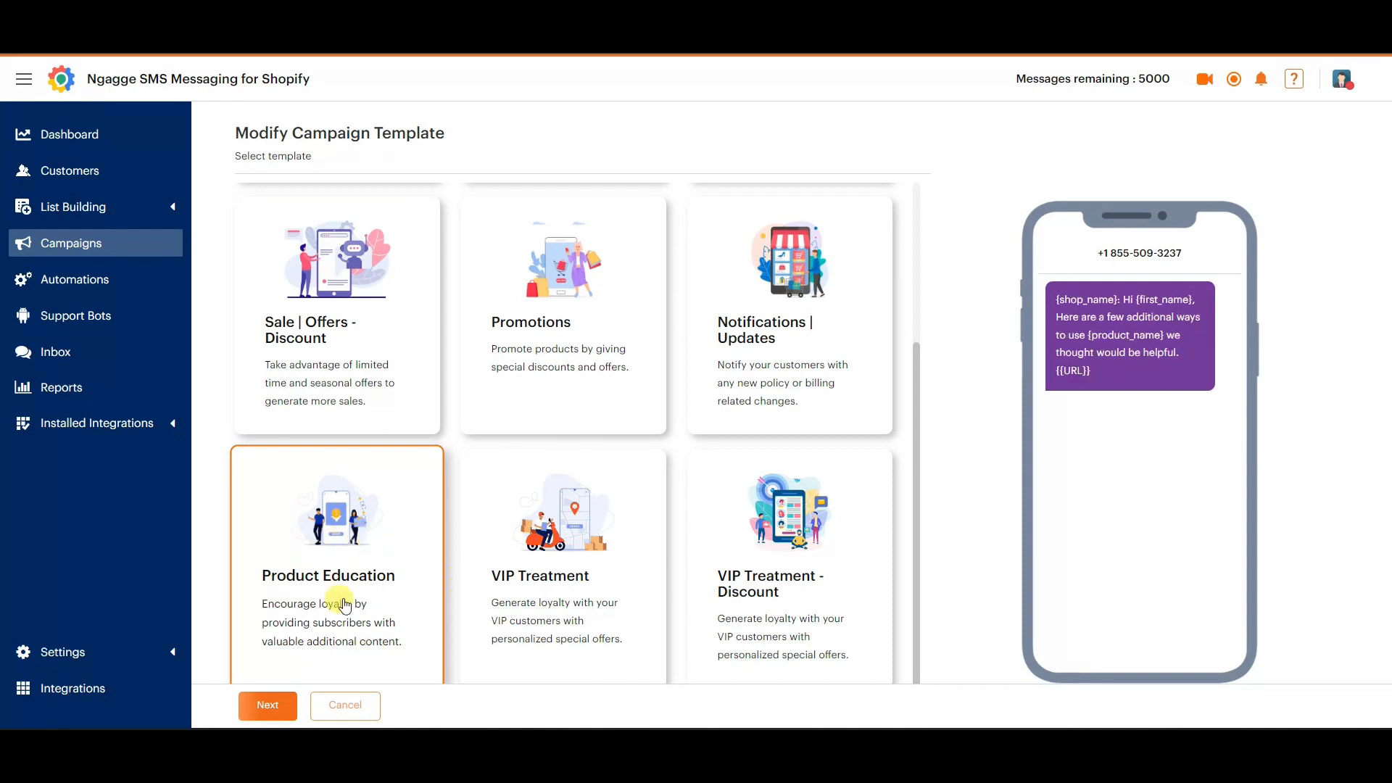
{"action": "left_click", "coordinate": [833, 367]}
{"action": "left_click", "coordinate": [545, 366]}
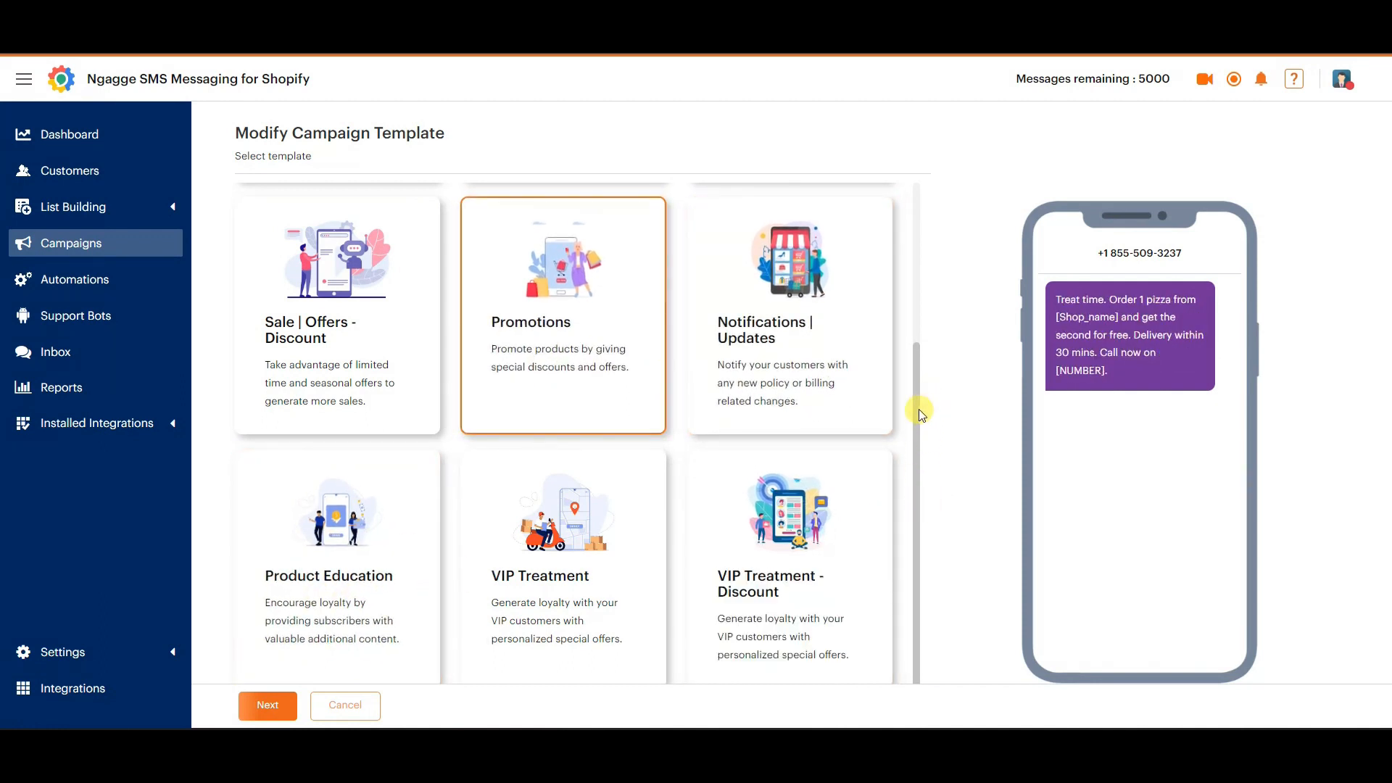
{"action": "left_click_drag", "start_coordinate": [919, 412], "coordinate": [880, 211]}
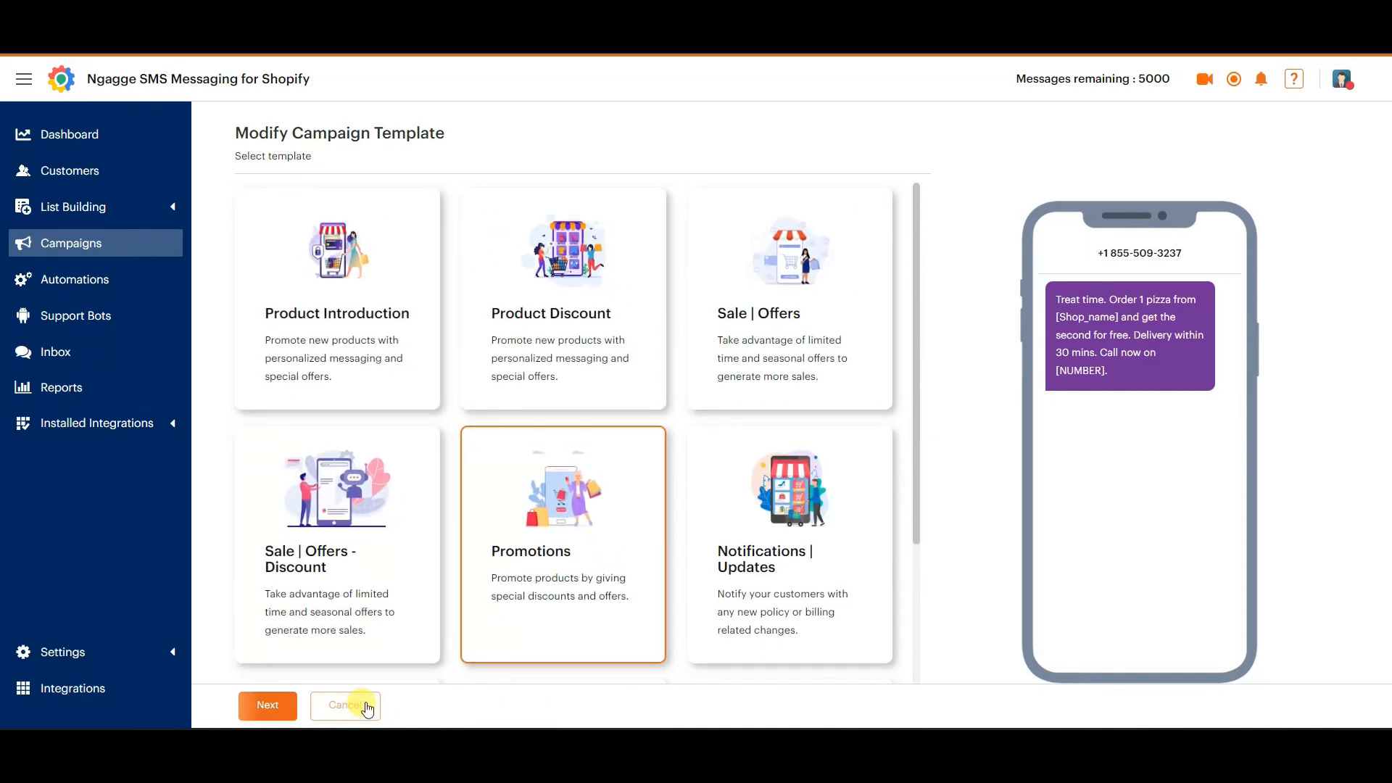
{"action": "left_click", "coordinate": [343, 705]}
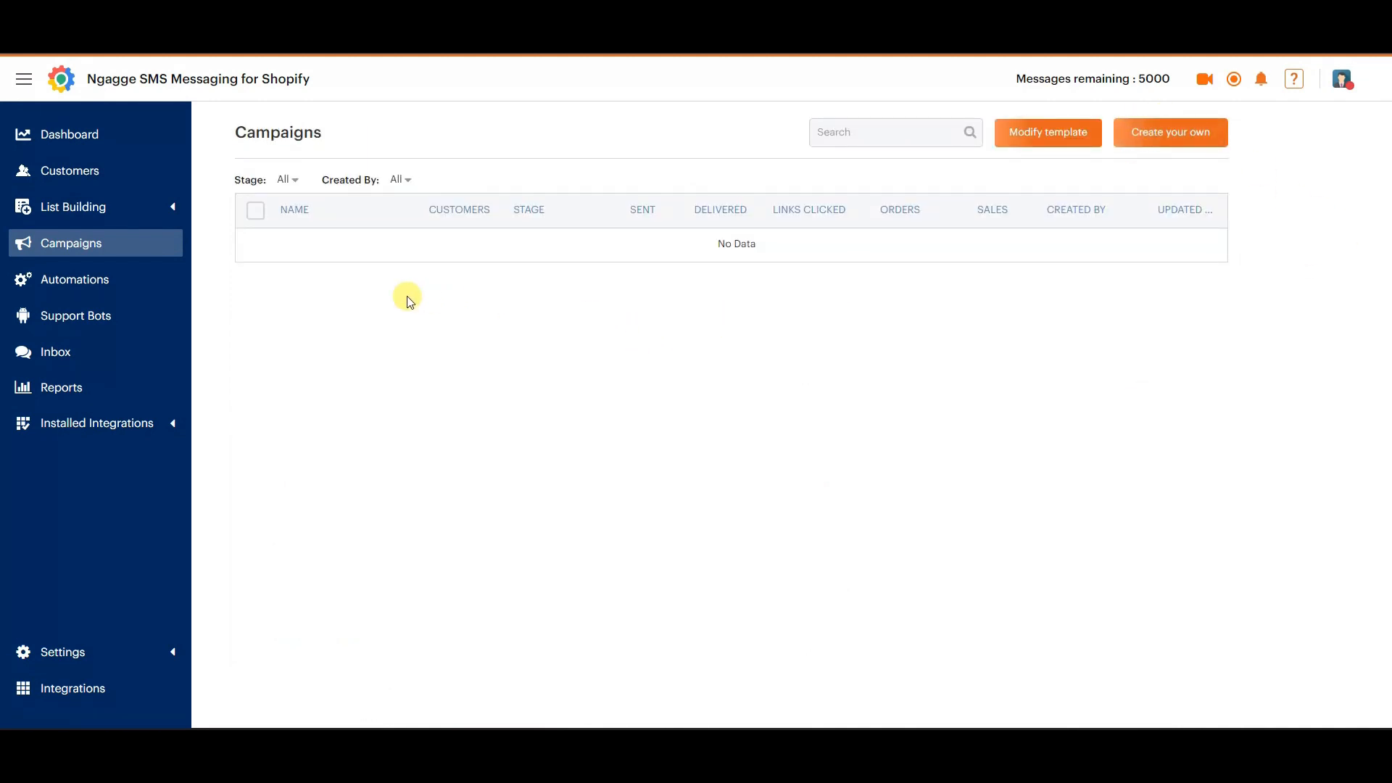
Open the SMS support bot template for modification and check its activation trigger section.
{"action": "left_click", "coordinate": [95, 315]}
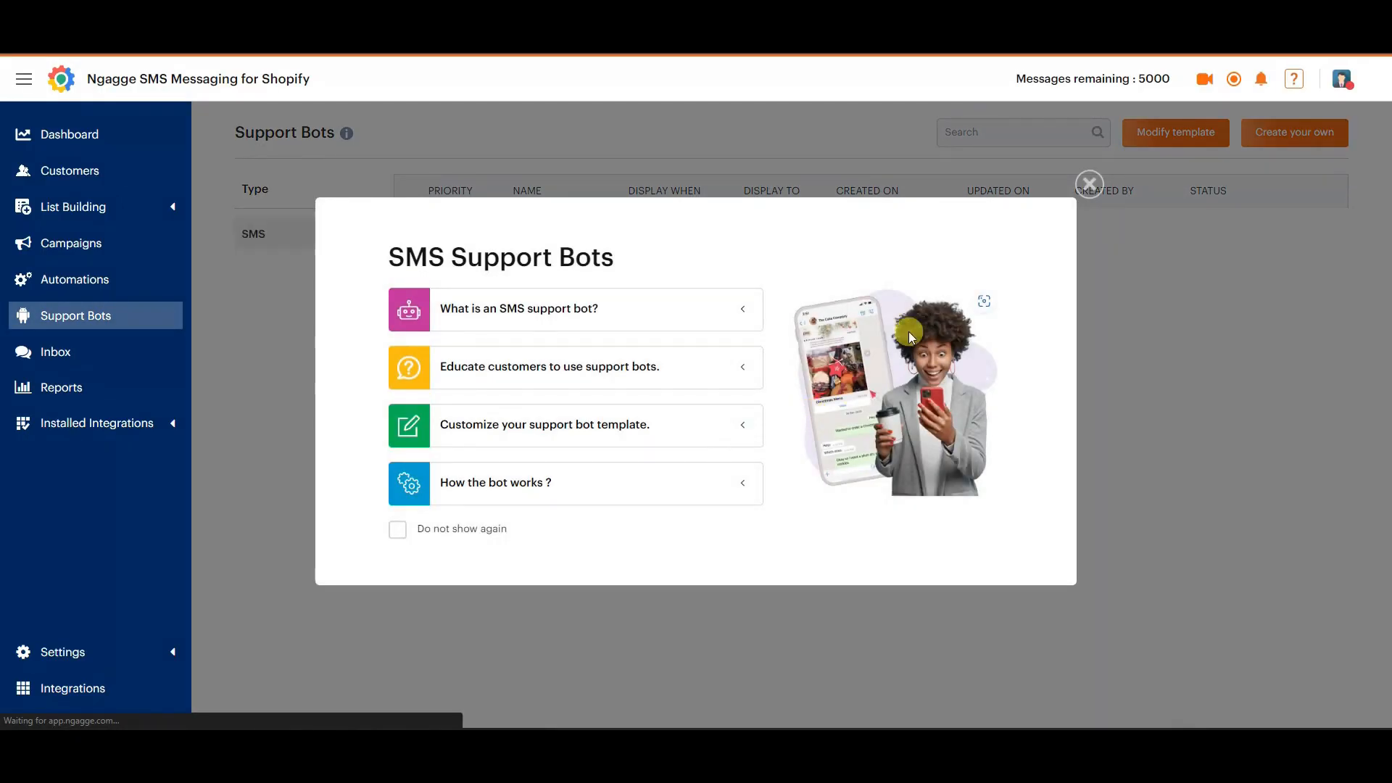
{"action": "left_click", "coordinate": [1090, 185]}
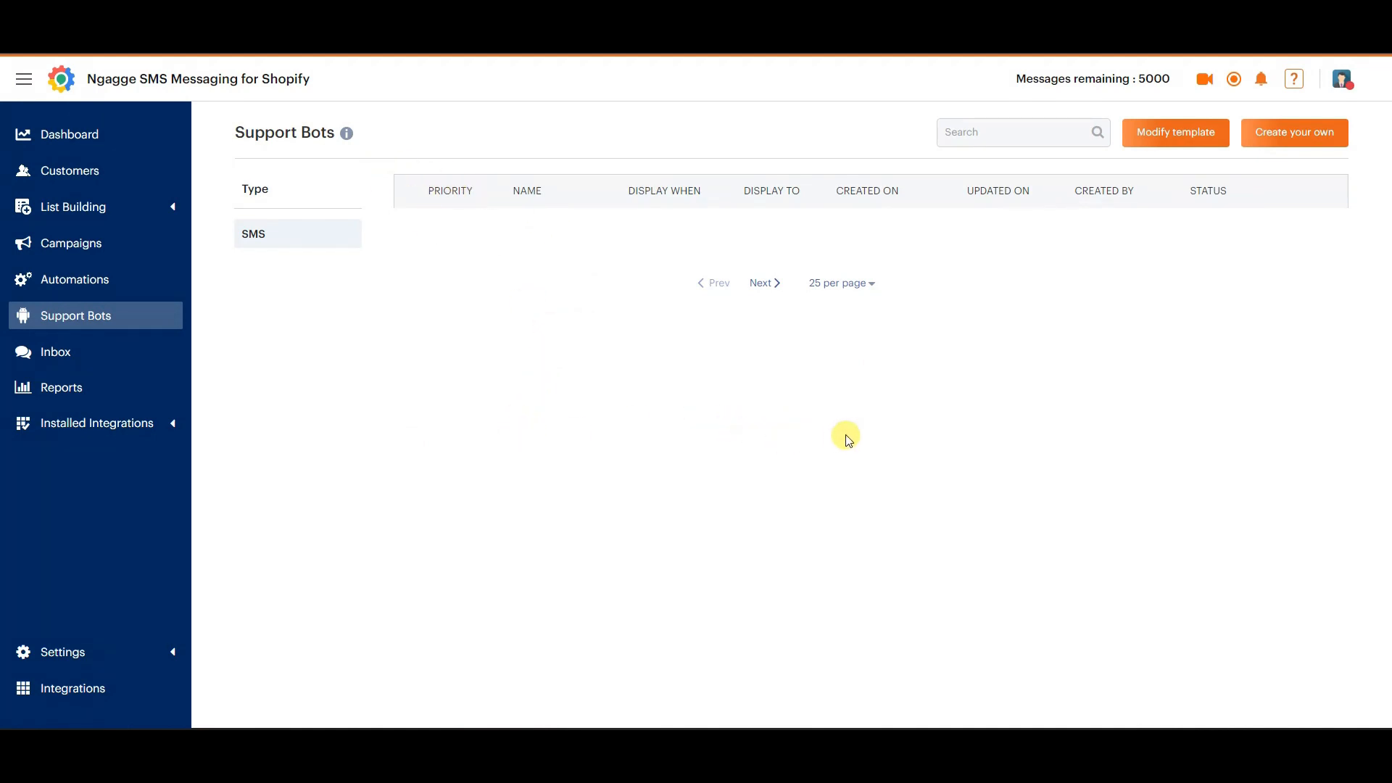
{"action": "left_click", "coordinate": [1170, 133]}
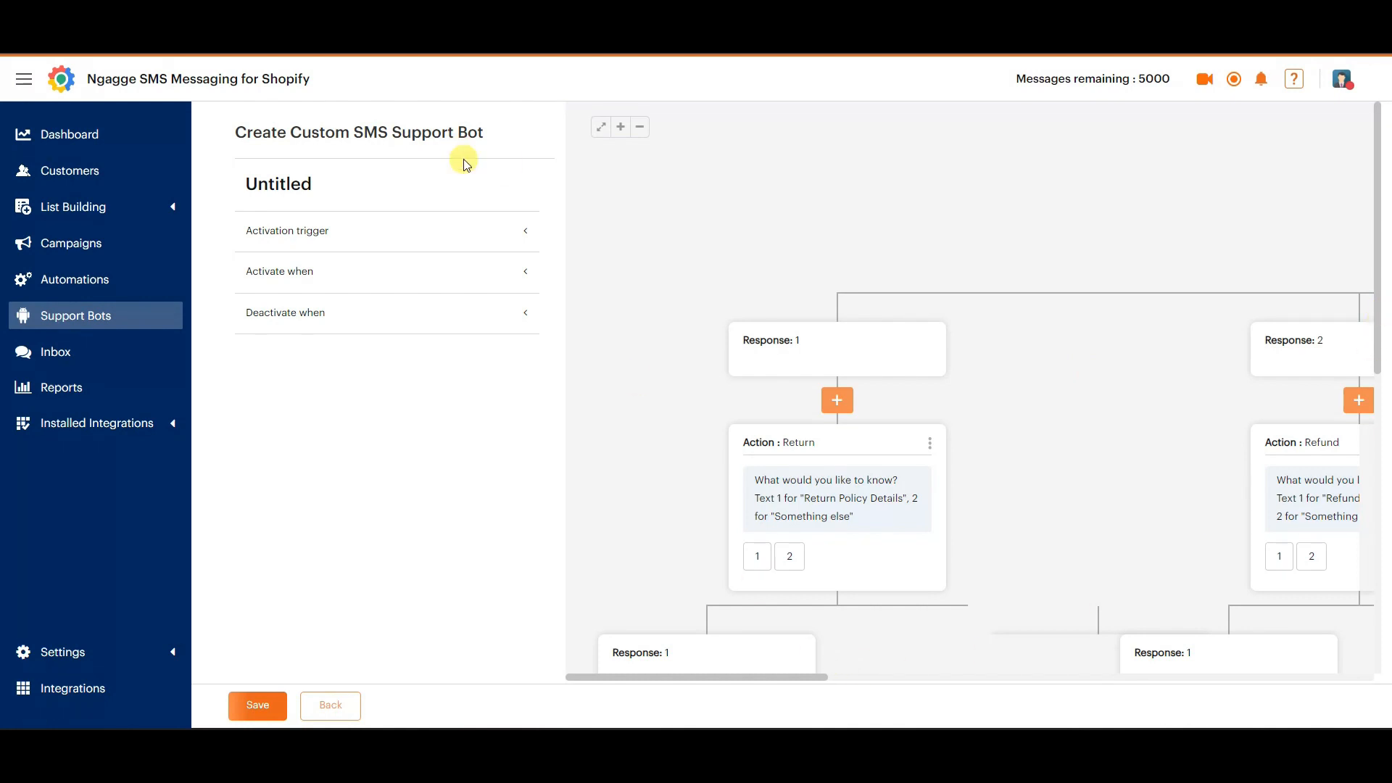
{"action": "left_click", "coordinate": [516, 230]}
{"action": "left_click", "coordinate": [516, 230]}
Examine the support bot's conversation flow from the welcome message through the returns, refunds and orders branches.
{"action": "left_click_drag", "start_coordinate": [805, 684], "coordinate": [1076, 686]}
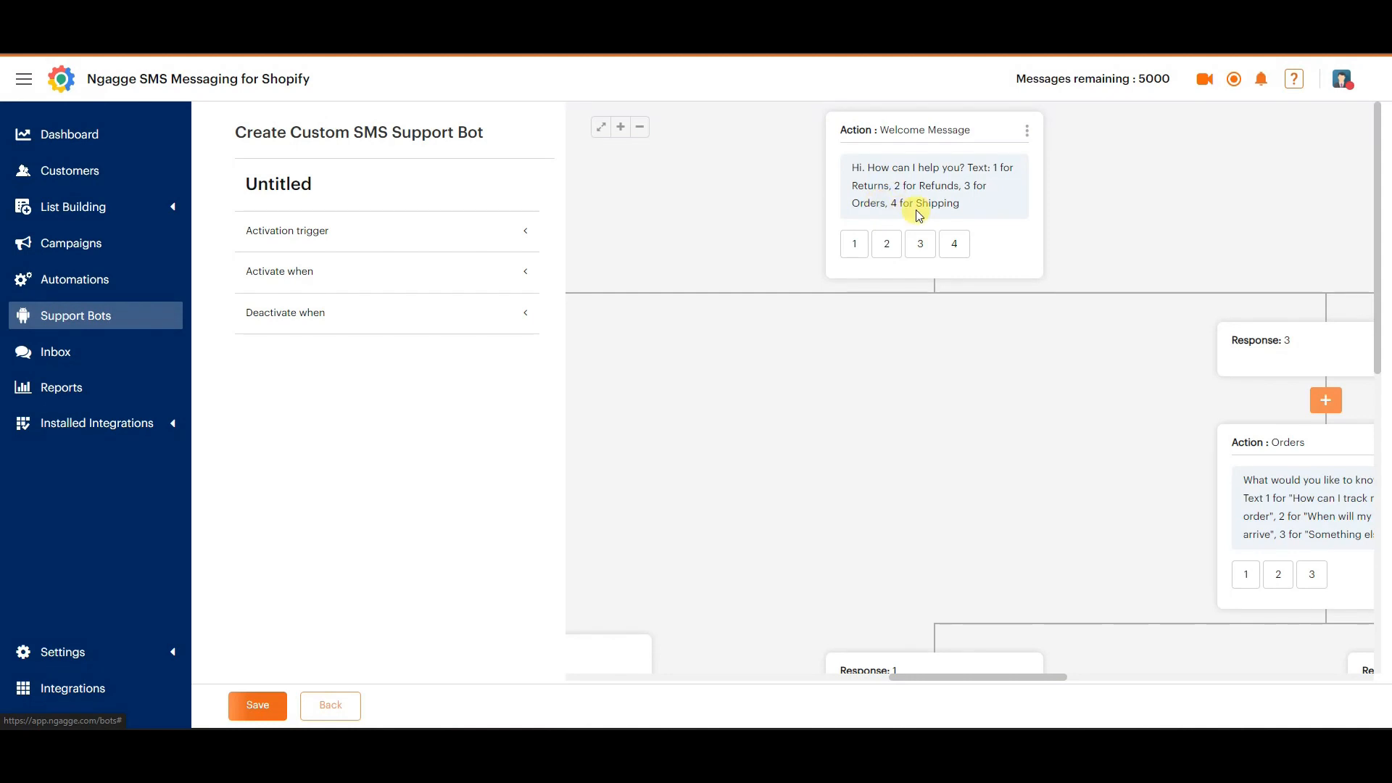
{"action": "left_click", "coordinate": [641, 129]}
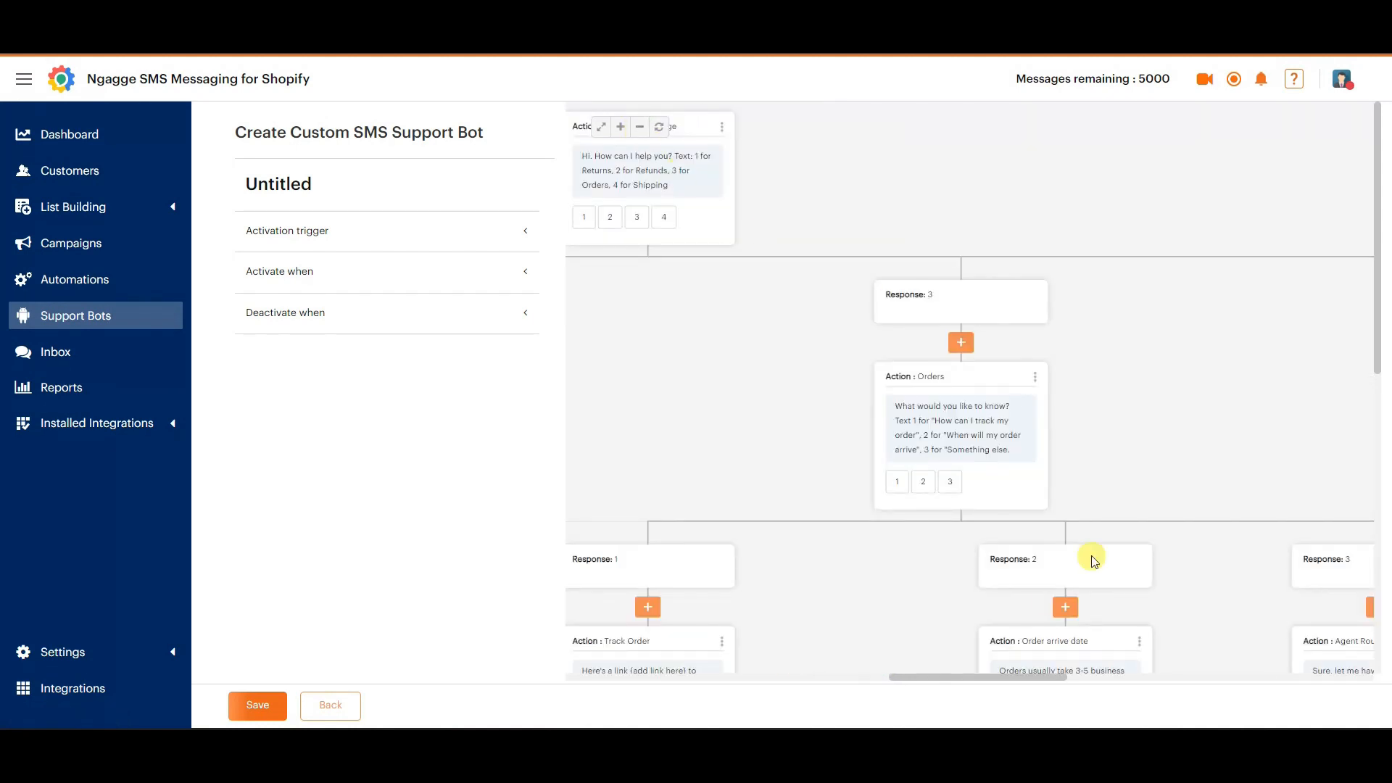
{"action": "left_click_drag", "start_coordinate": [1004, 687], "coordinate": [720, 678]}
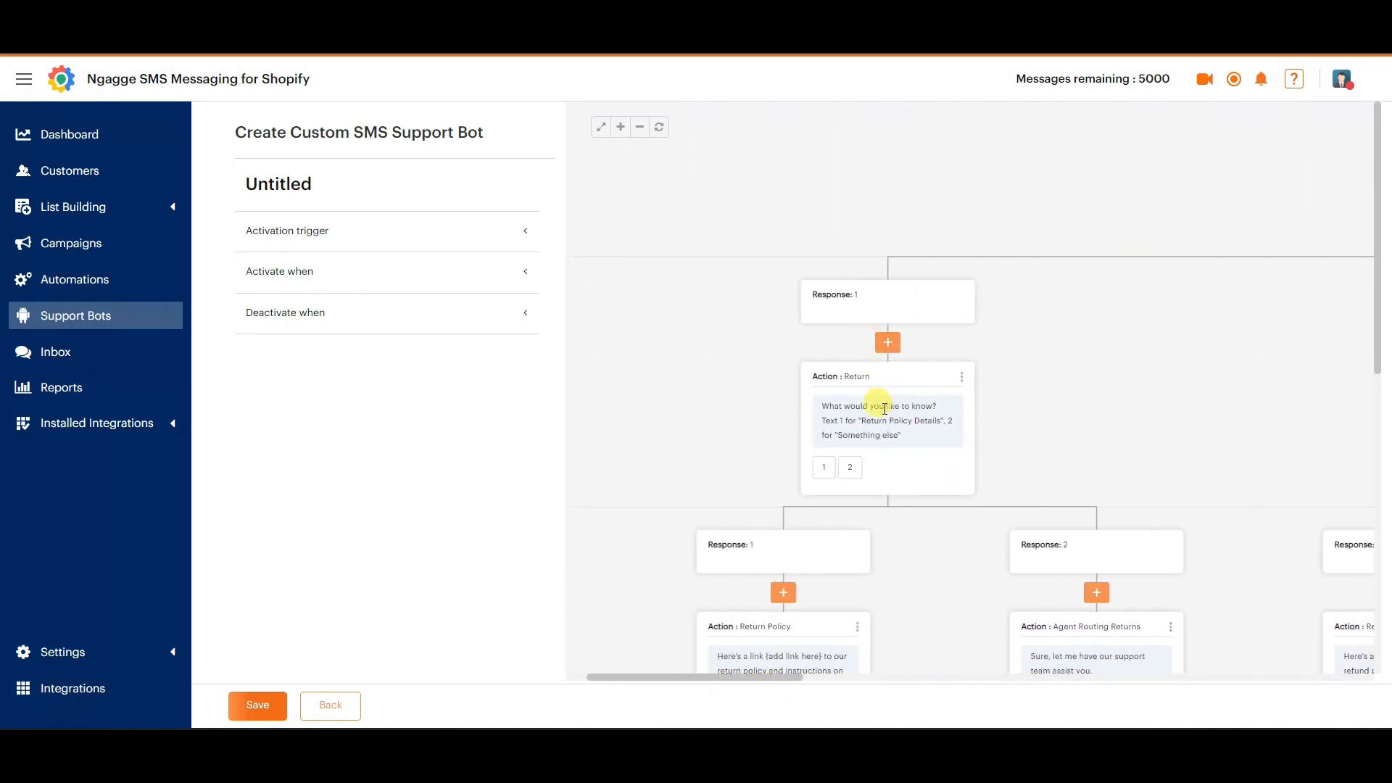
{"action": "scroll", "coordinate": [884, 409], "scroll_direction": "down", "scroll_amount": 3}
{"action": "scroll", "coordinate": [911, 295], "scroll_direction": "up", "scroll_amount": 3}
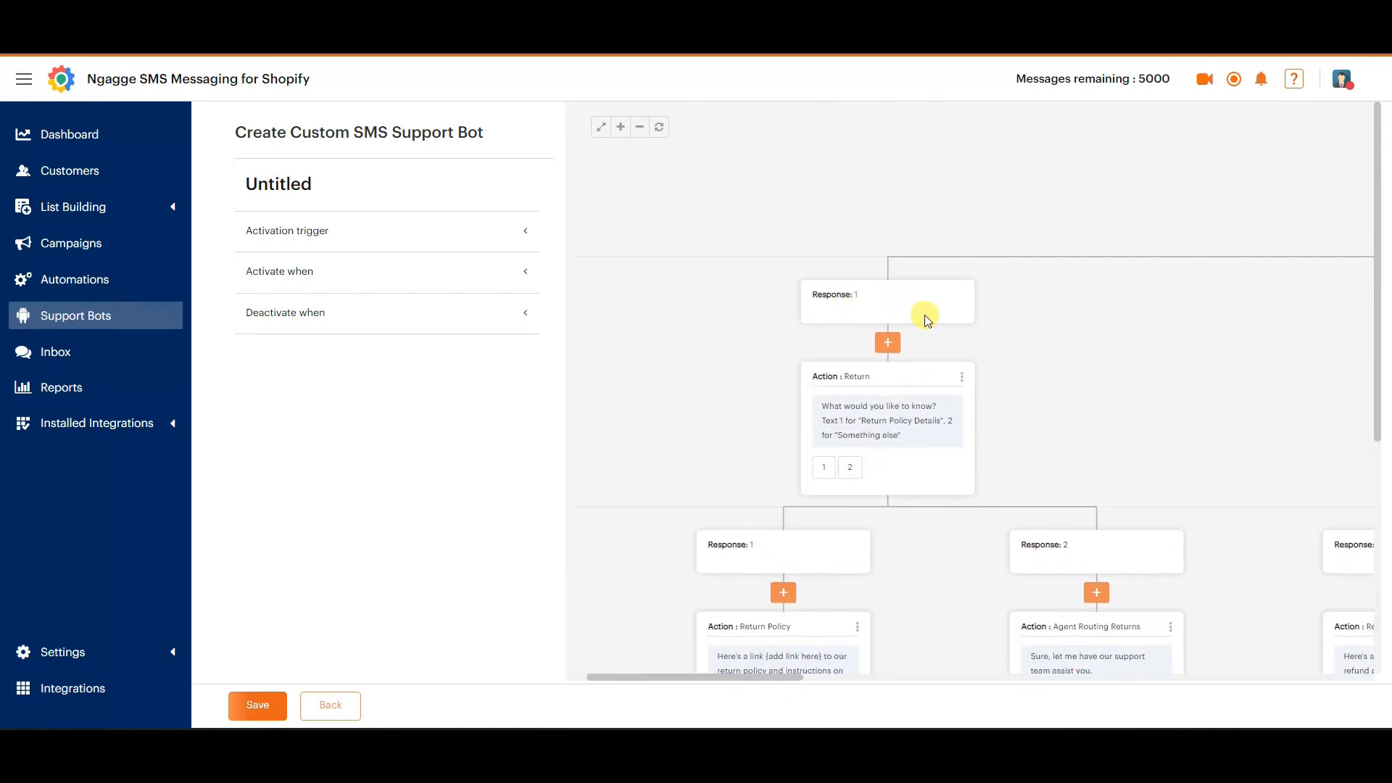
{"action": "scroll", "coordinate": [972, 363], "scroll_direction": "down", "scroll_amount": 2}
{"action": "left_click_drag", "start_coordinate": [754, 679], "coordinate": [1029, 651]}
{"action": "scroll", "coordinate": [1023, 381], "scroll_direction": "up", "scroll_amount": 2}
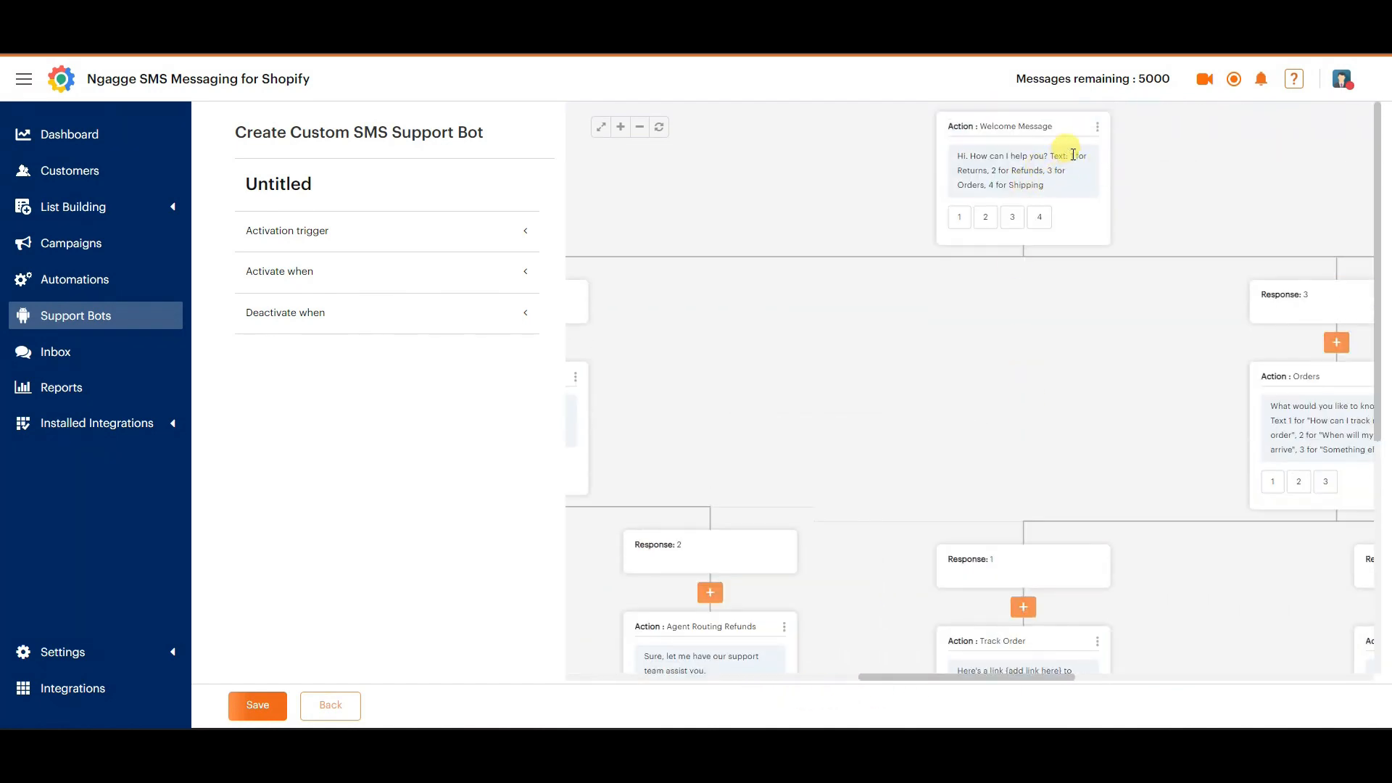
{"action": "left_click_drag", "start_coordinate": [936, 685], "coordinate": [642, 683]}
{"action": "scroll", "coordinate": [1041, 441], "scroll_direction": "down", "scroll_amount": 3}
{"action": "scroll", "coordinate": [936, 195], "scroll_direction": "up", "scroll_amount": 1}
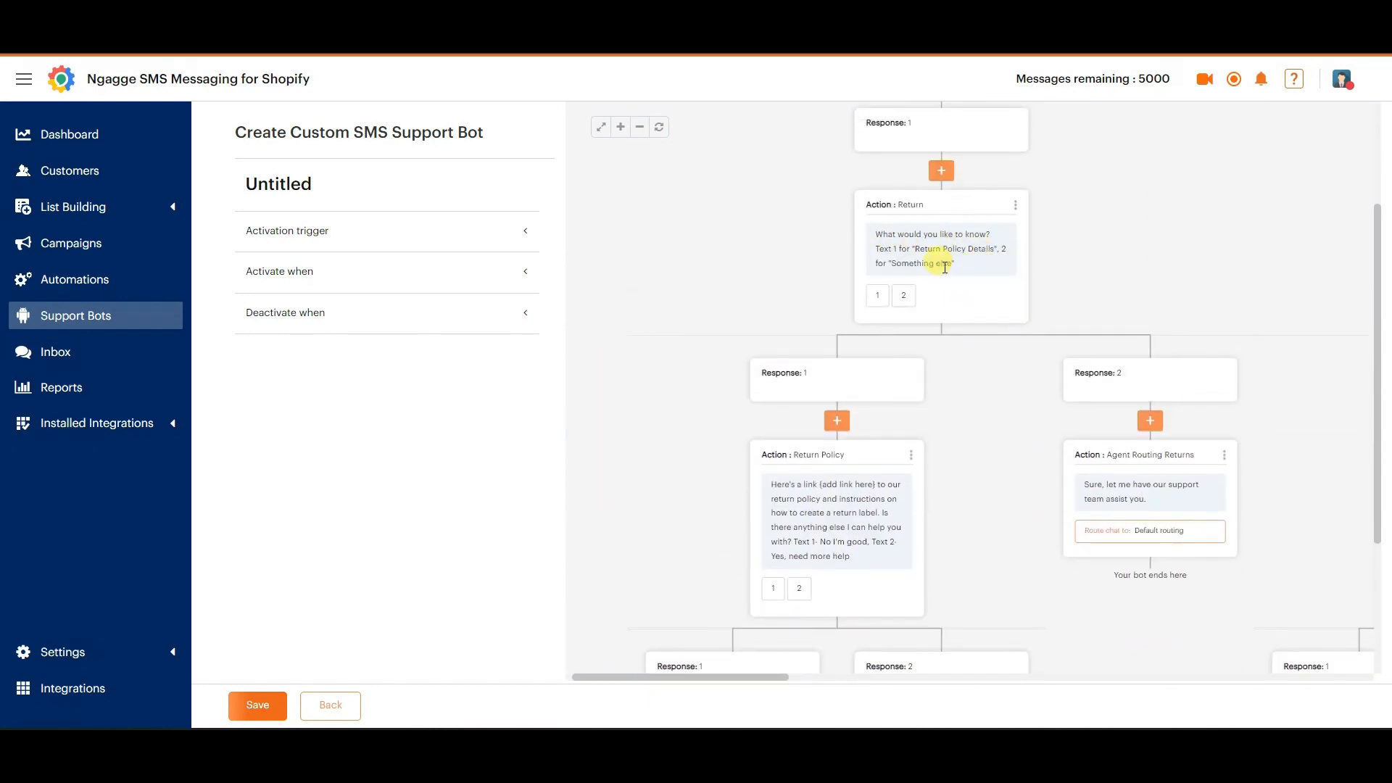
Examine the Return branch of the support bot, from the return policy message to the agent routing and thank-you replies.
{"action": "scroll", "coordinate": [865, 563], "scroll_direction": "down", "scroll_amount": 1}
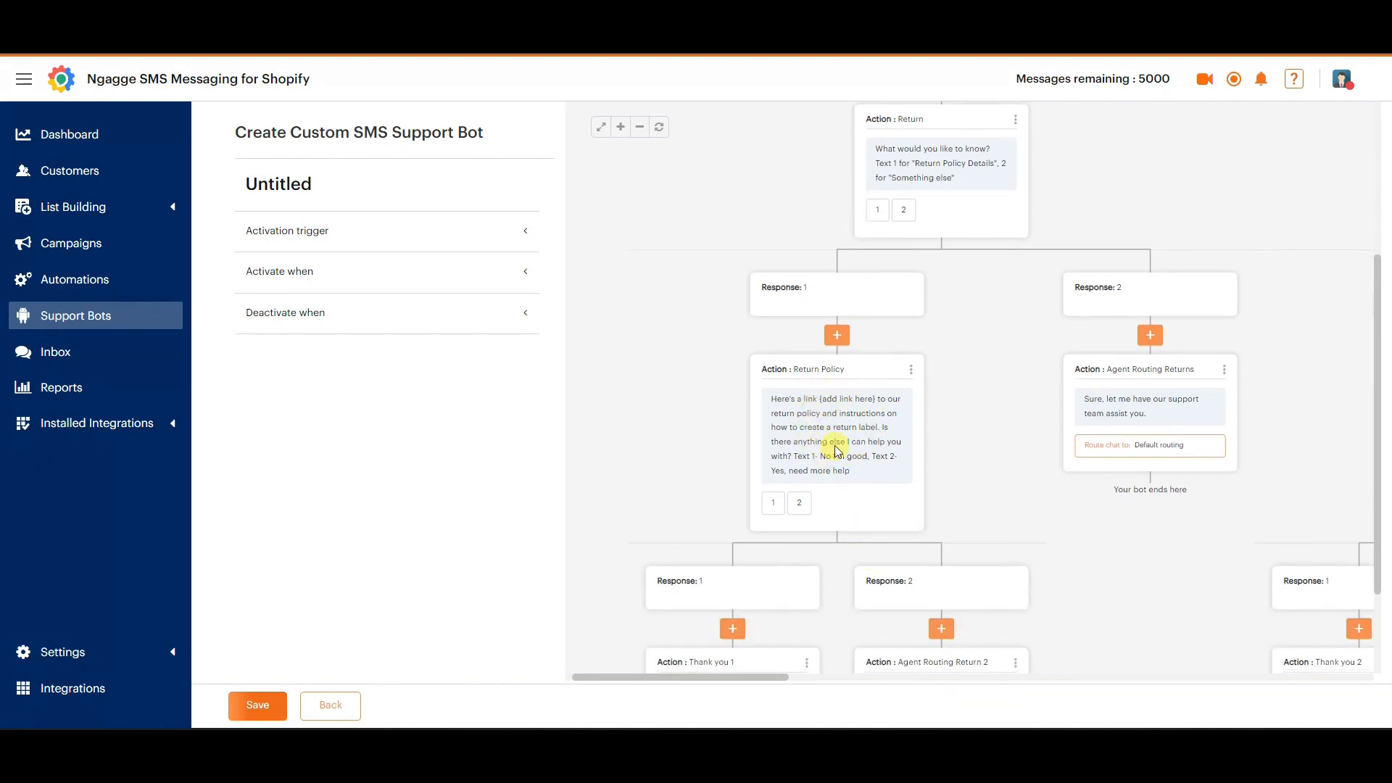
{"action": "left_click_drag", "start_coordinate": [796, 680], "coordinate": [814, 680]}
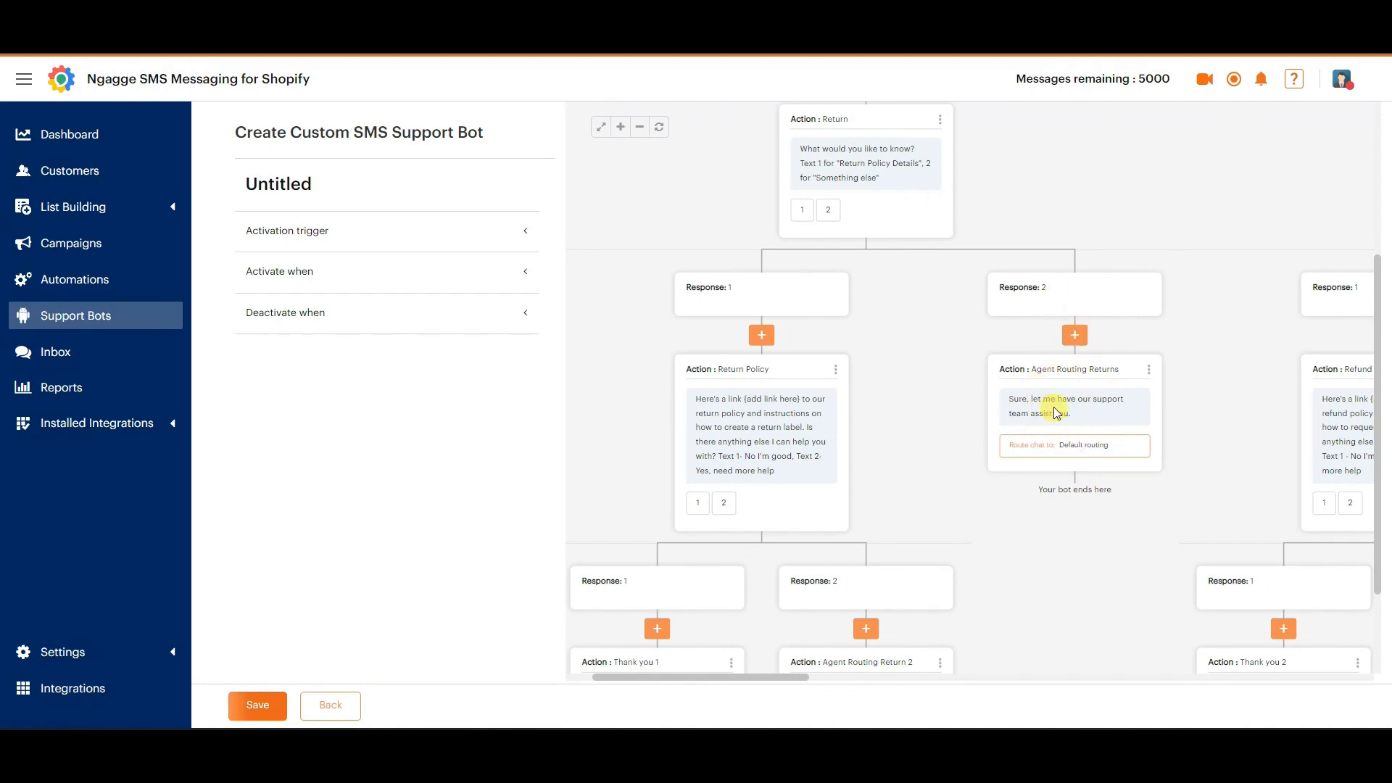
{"action": "scroll", "coordinate": [960, 576], "scroll_direction": "down", "scroll_amount": 2}
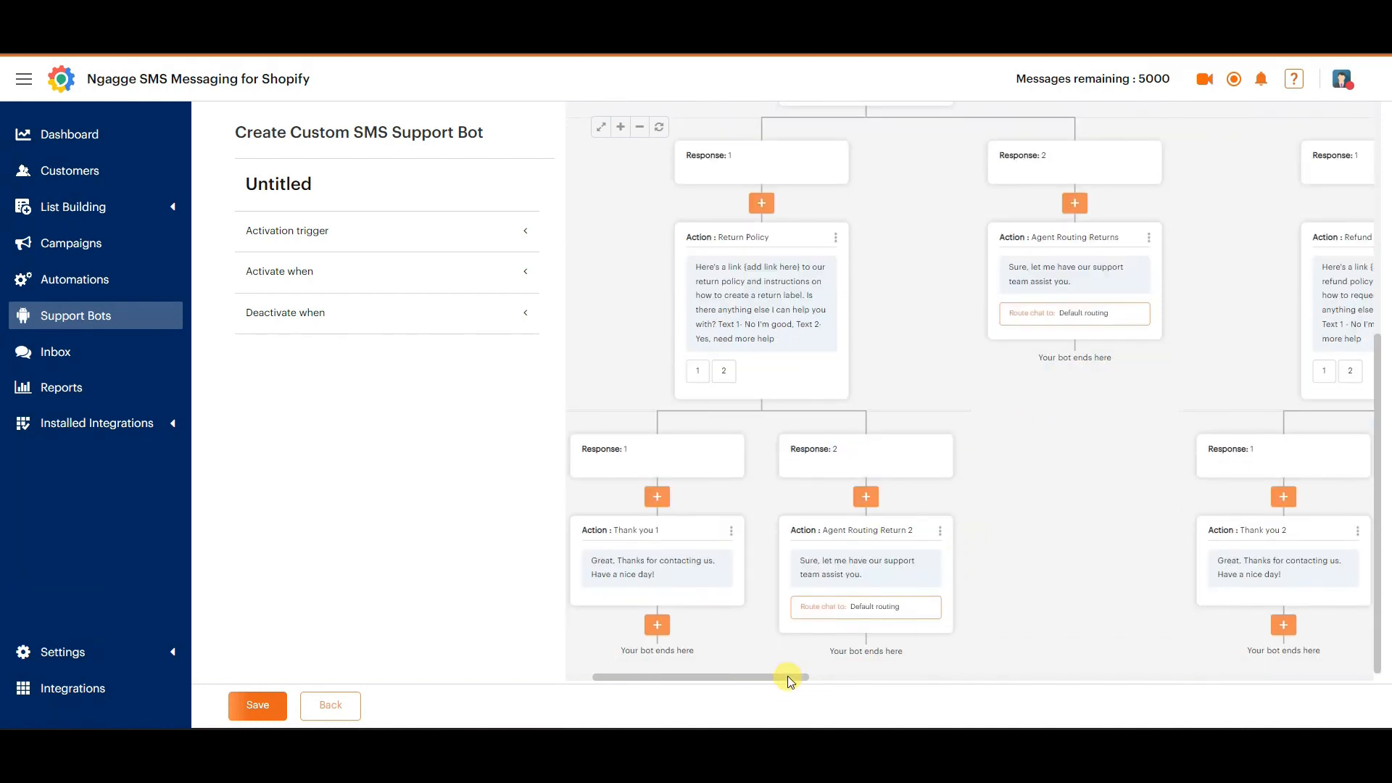
{"action": "left_click_drag", "start_coordinate": [789, 678], "coordinate": [897, 673]}
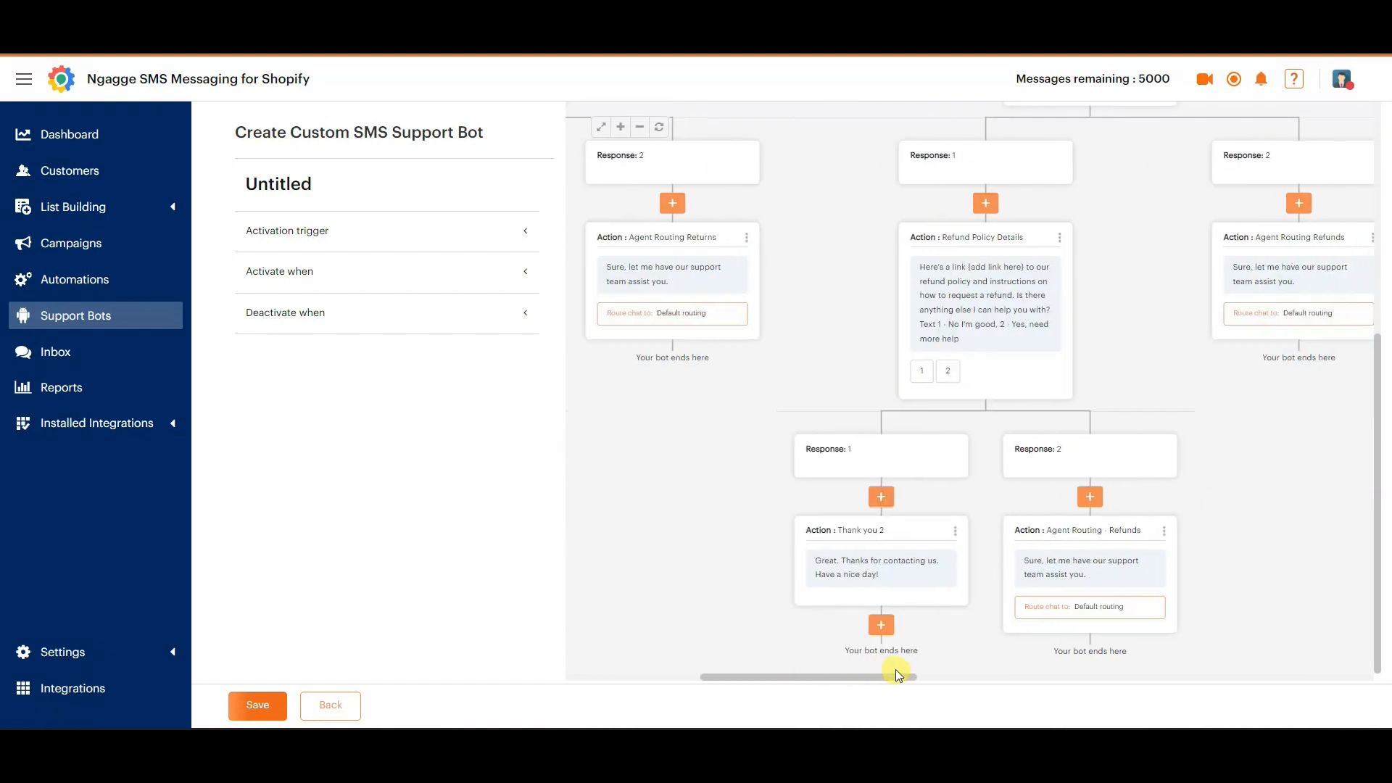
Examine the Refund branch's policy and agent routing actions, and compare the welcome message options with the Orders branch.
{"action": "scroll", "coordinate": [923, 599], "scroll_direction": "up", "scroll_amount": 6}
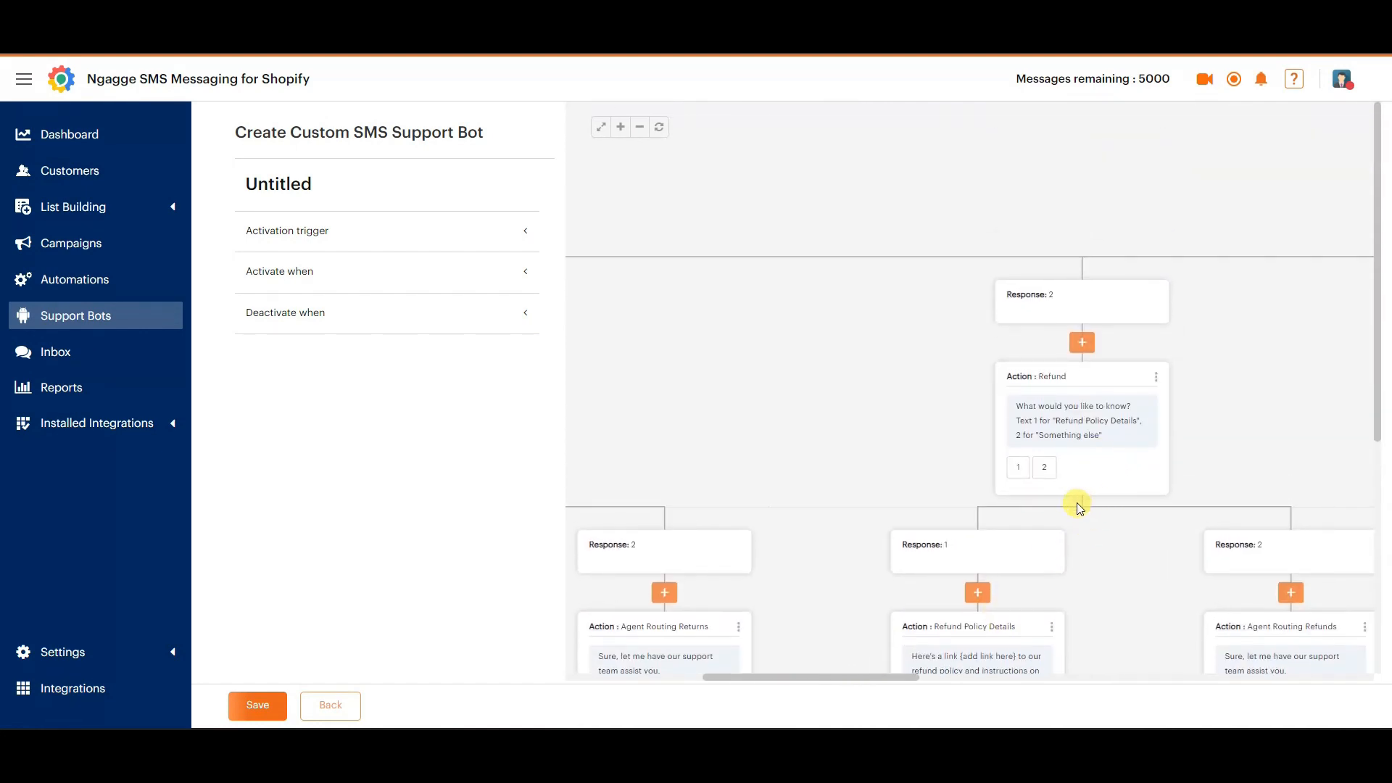
{"action": "scroll", "coordinate": [1008, 527], "scroll_direction": "down", "scroll_amount": 3}
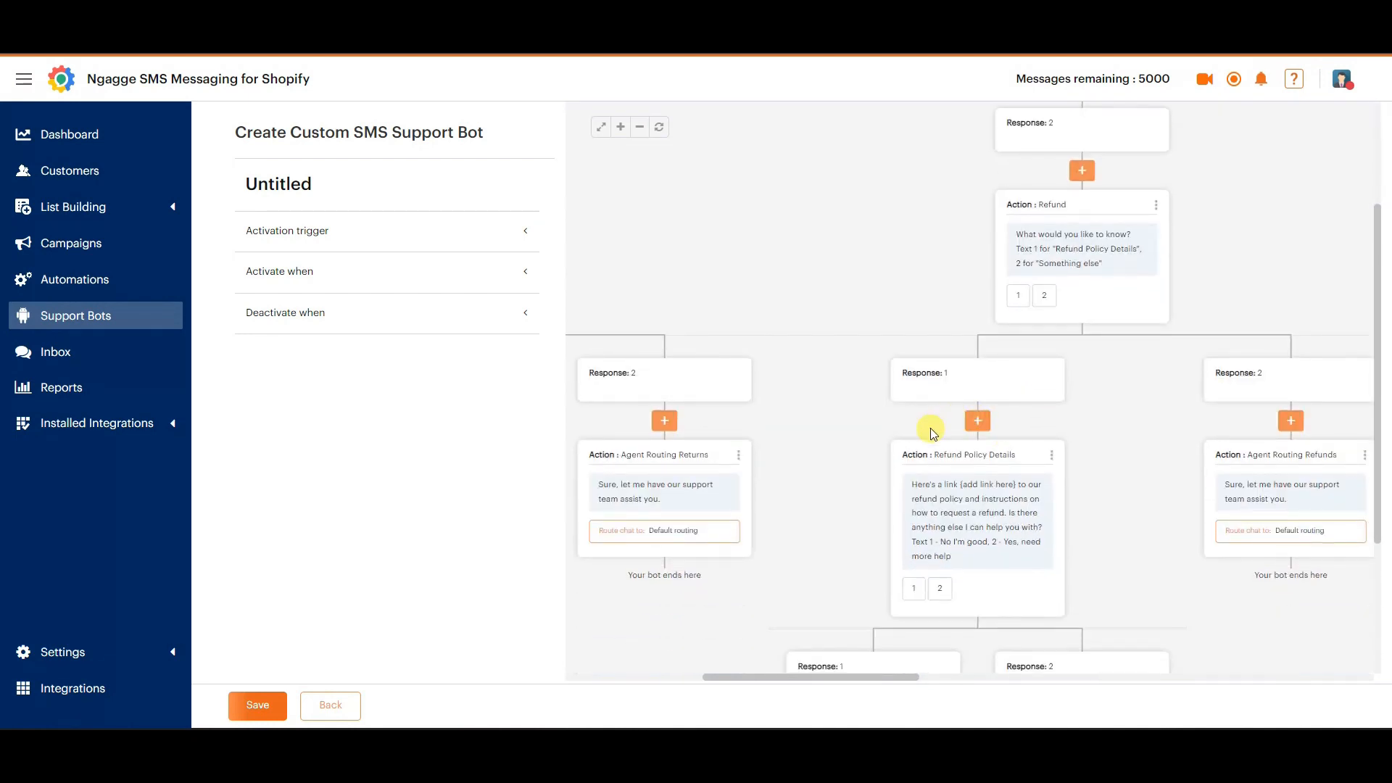
{"action": "scroll", "coordinate": [965, 434], "scroll_direction": "up", "scroll_amount": 3}
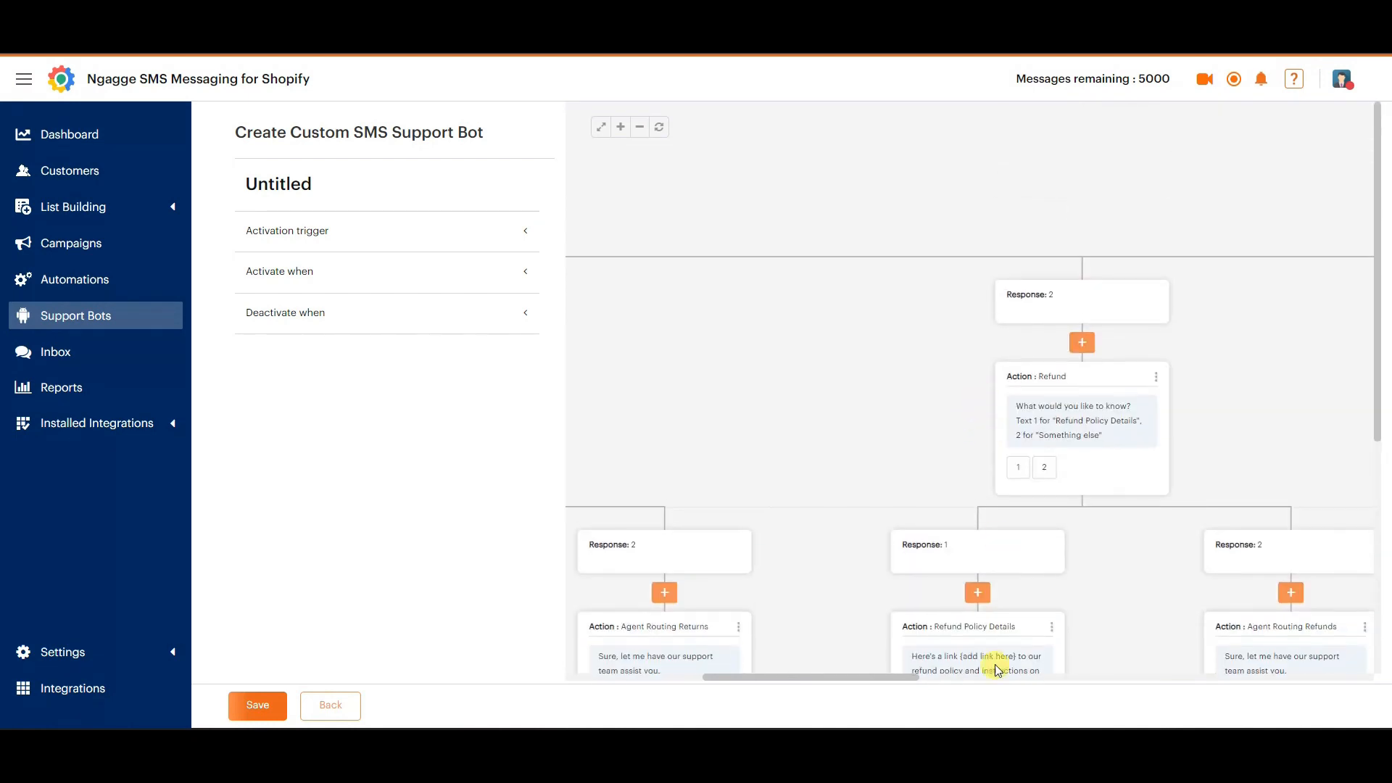
{"action": "left_click_drag", "start_coordinate": [878, 677], "coordinate": [1039, 663]}
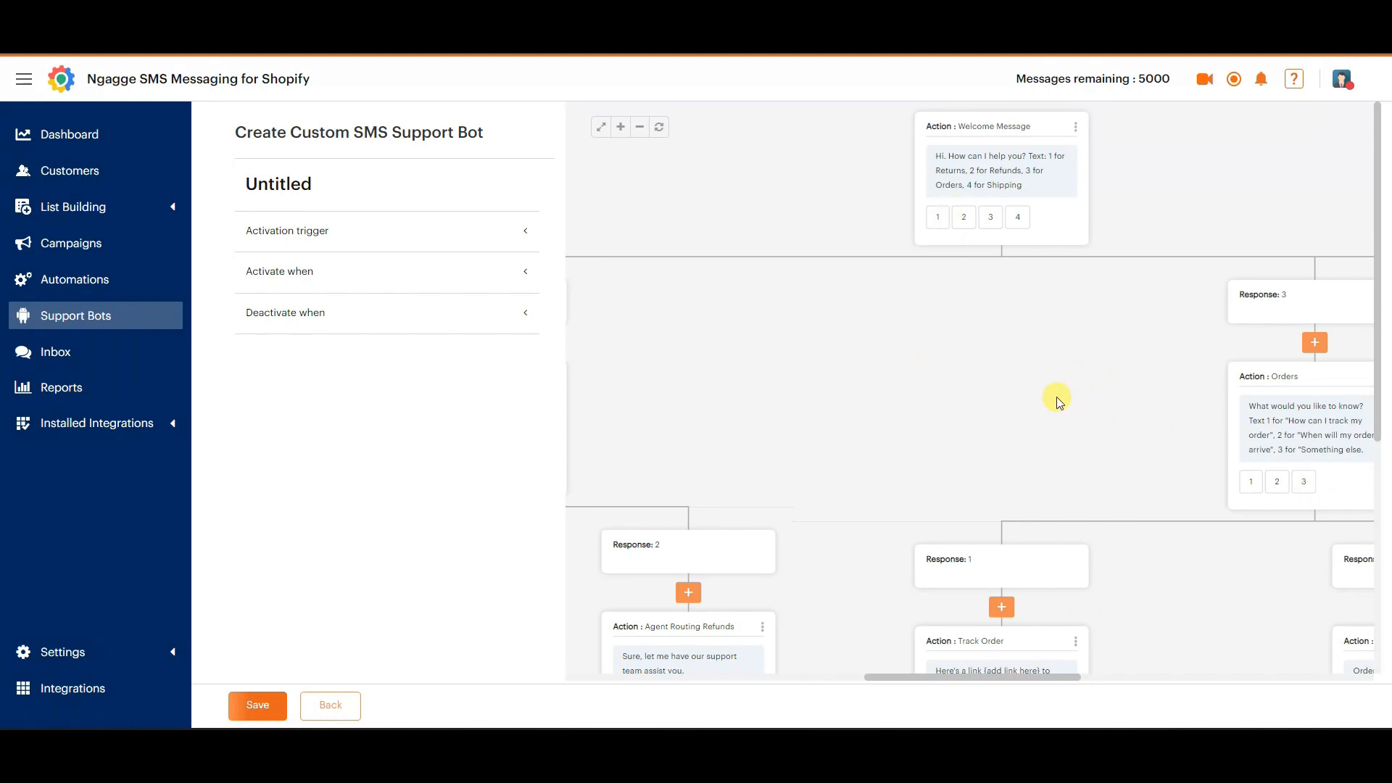
{"action": "scroll", "coordinate": [1080, 363], "scroll_direction": "down", "scroll_amount": 2}
{"action": "scroll", "coordinate": [1106, 343], "scroll_direction": "up", "scroll_amount": 2}
{"action": "left_click_drag", "start_coordinate": [979, 486], "coordinate": [1069, 399]}
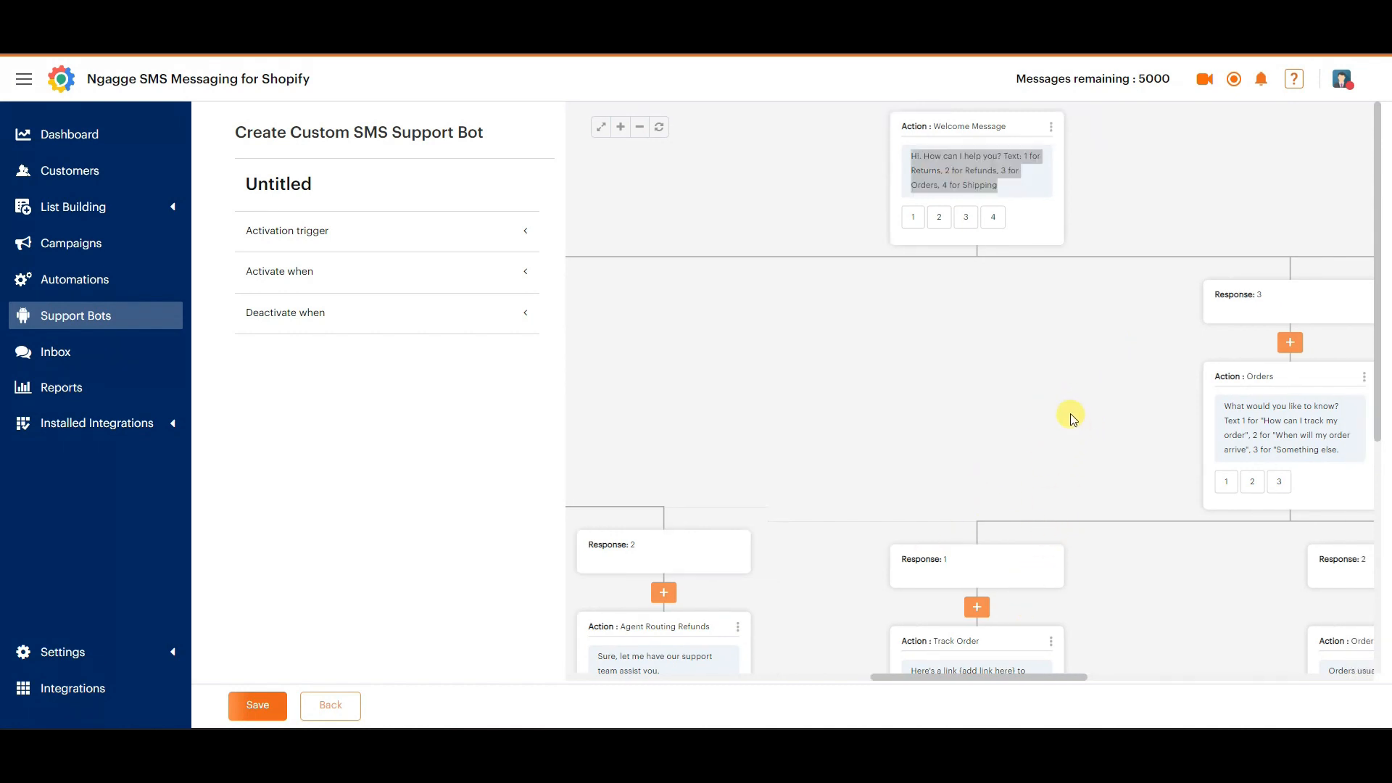
{"action": "left_click", "coordinate": [1072, 418]}
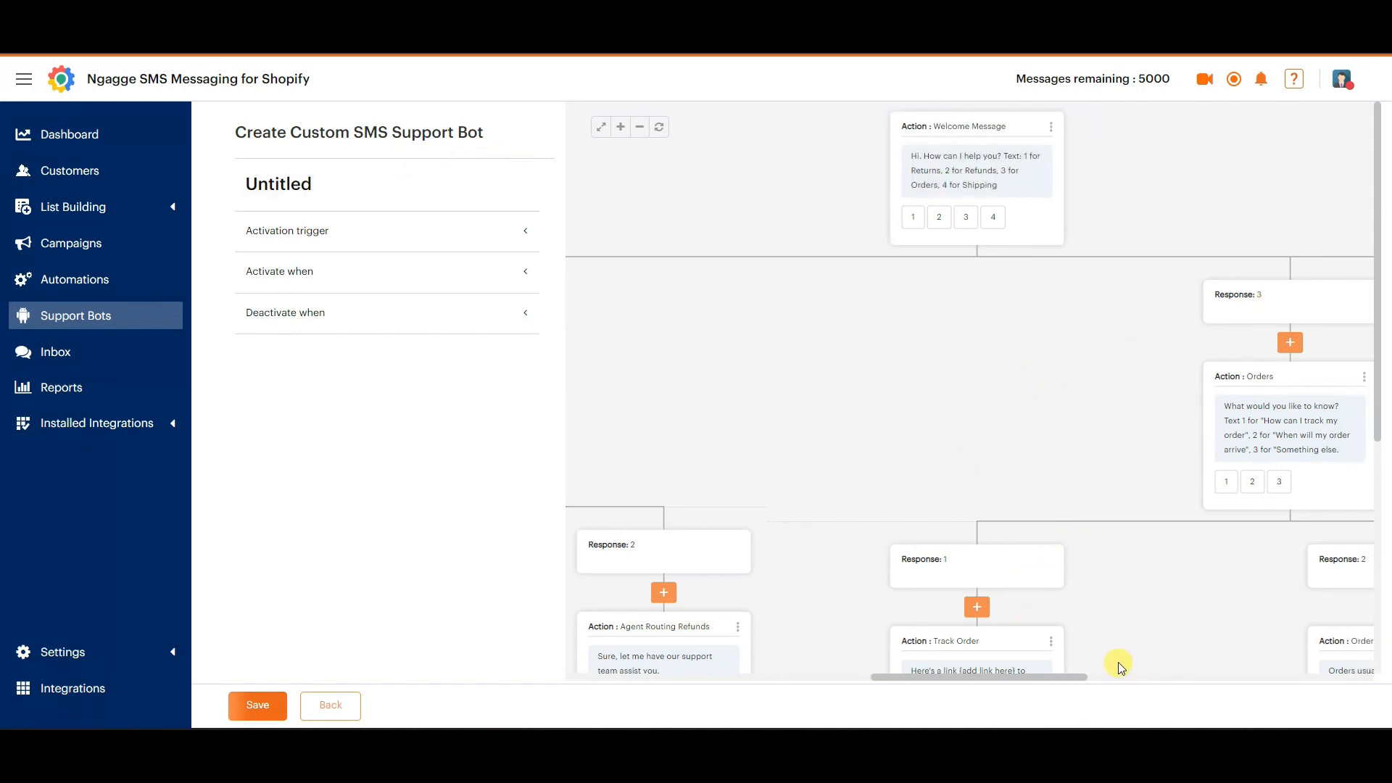
{"action": "left_click_drag", "start_coordinate": [1066, 677], "coordinate": [856, 661]}
Check the bot's activation trigger, activation time and deactivation settings, and save the support bot.
{"action": "left_click", "coordinate": [477, 241]}
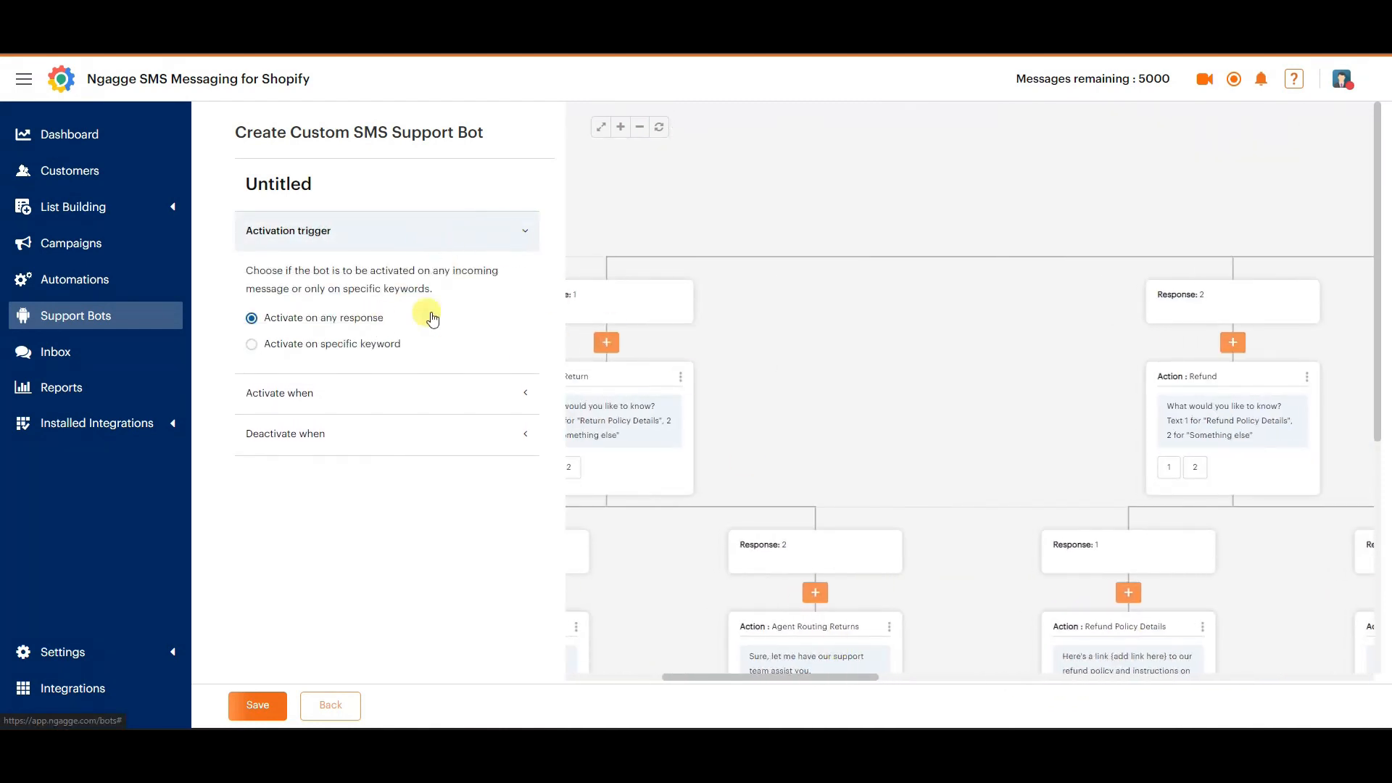
{"action": "left_click", "coordinate": [427, 391]}
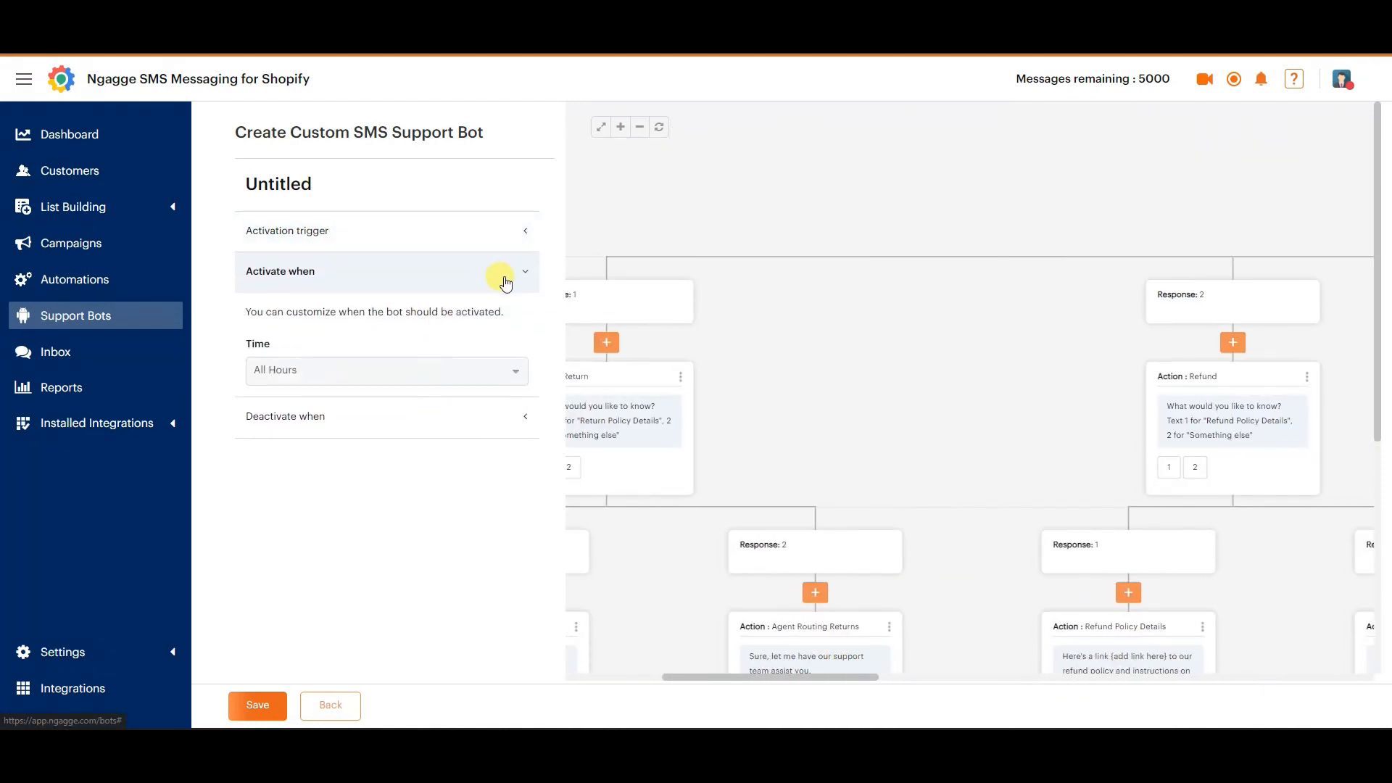
{"action": "left_click", "coordinate": [473, 419]}
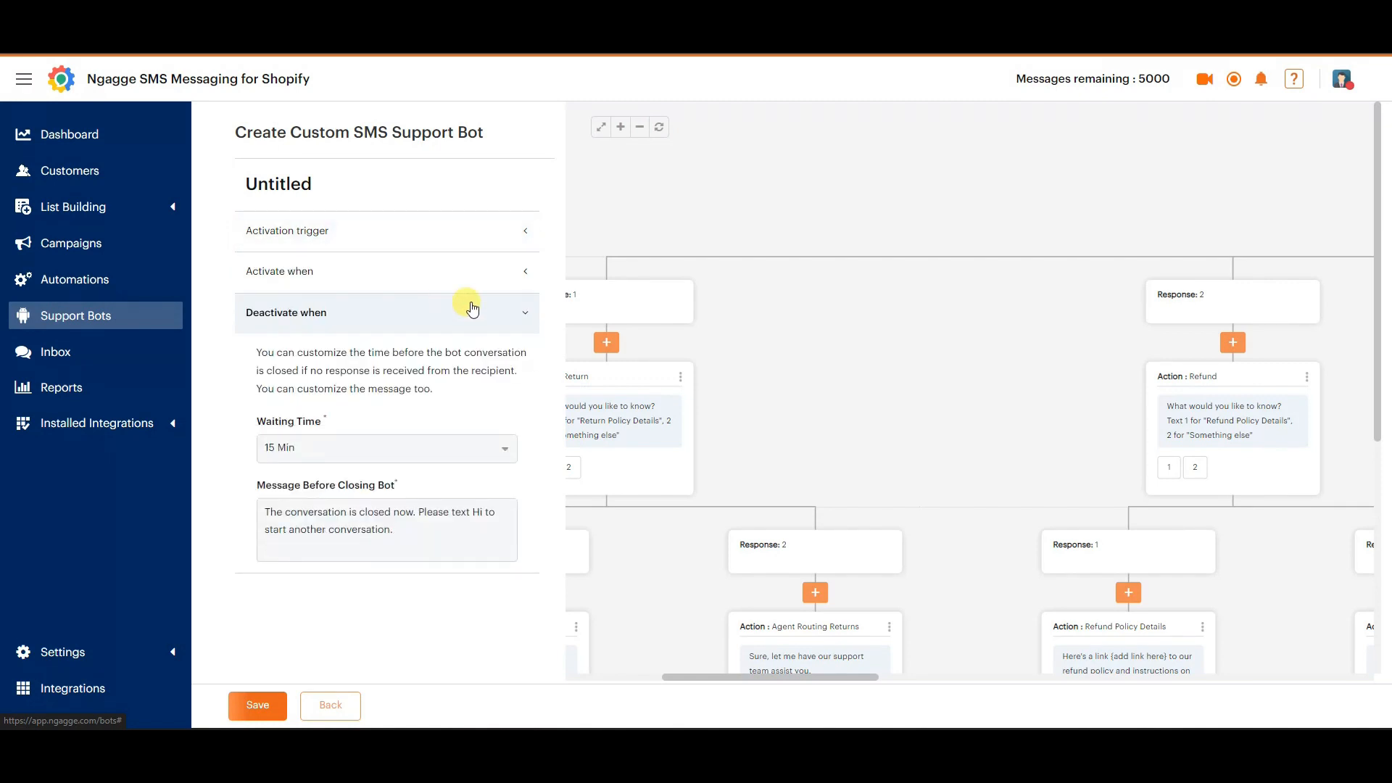
{"action": "left_click", "coordinate": [472, 310]}
{"action": "left_click", "coordinate": [268, 703]}
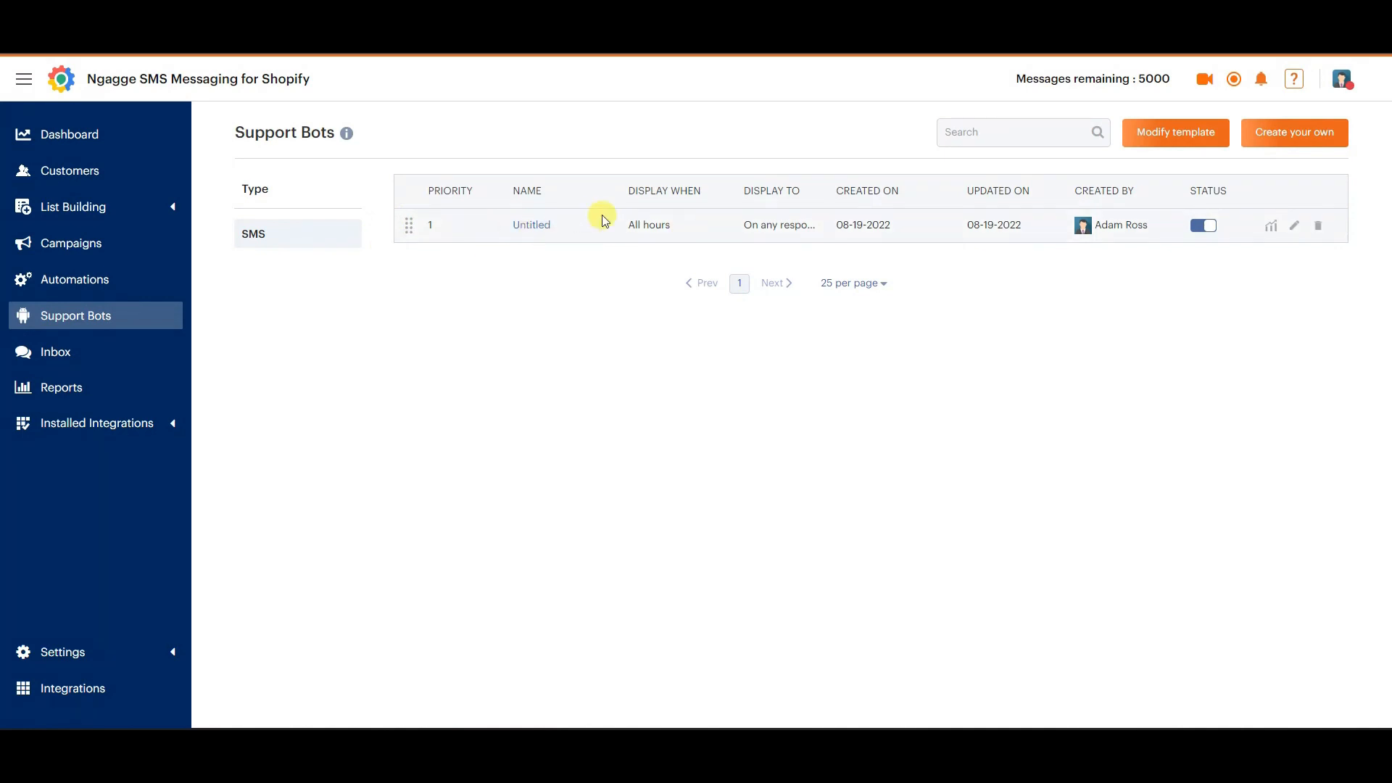
Preview the bot template again and the blank custom bot with its available actions, returning to the support bot list without saving.
{"action": "left_click", "coordinate": [1187, 143]}
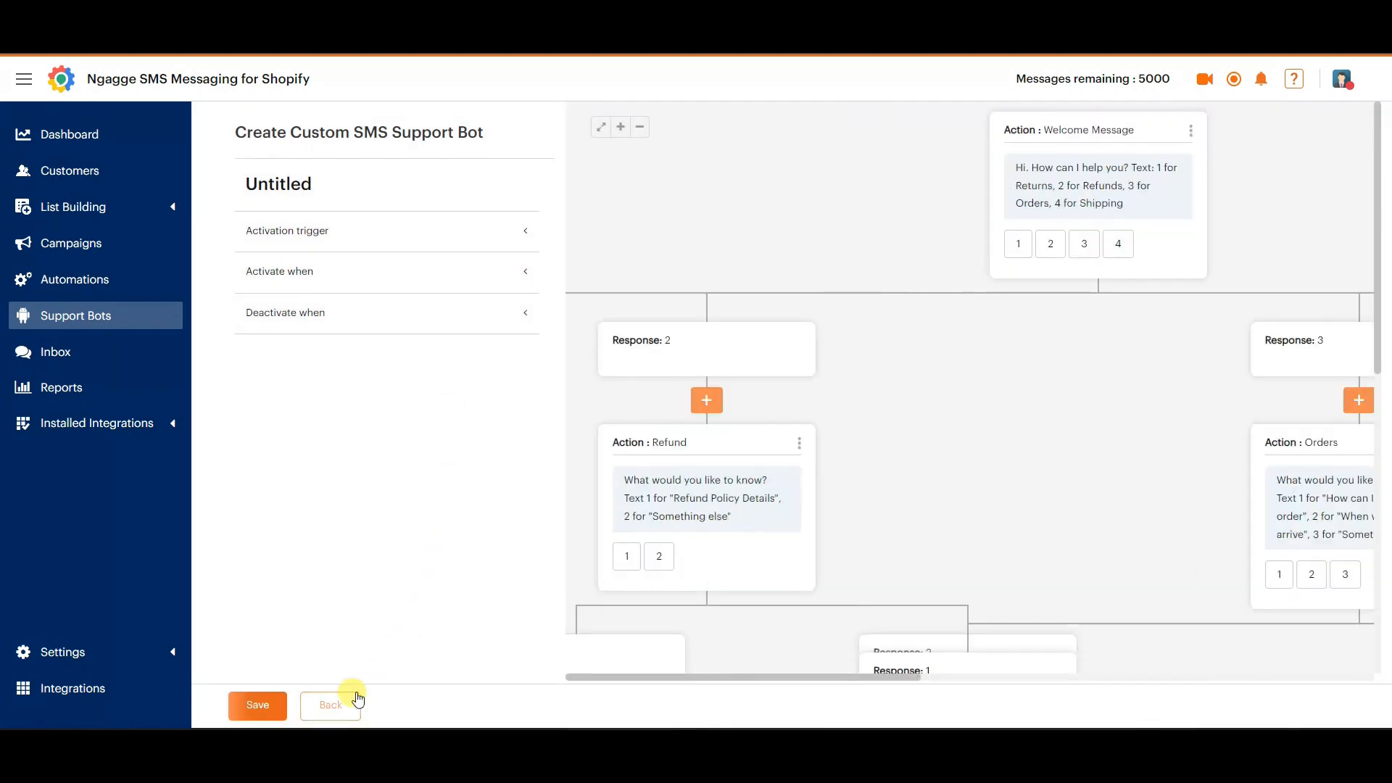
{"action": "left_click", "coordinate": [353, 700]}
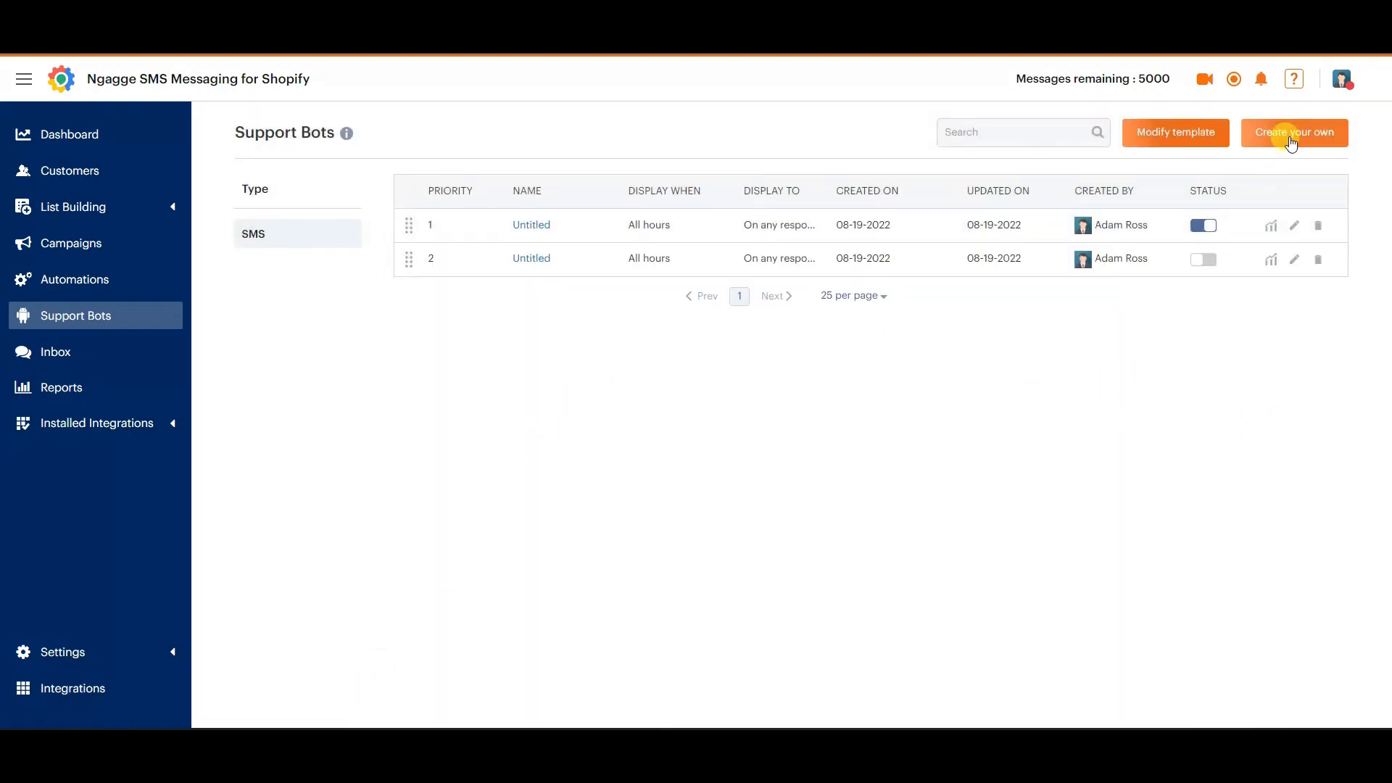
{"action": "left_click", "coordinate": [1292, 136]}
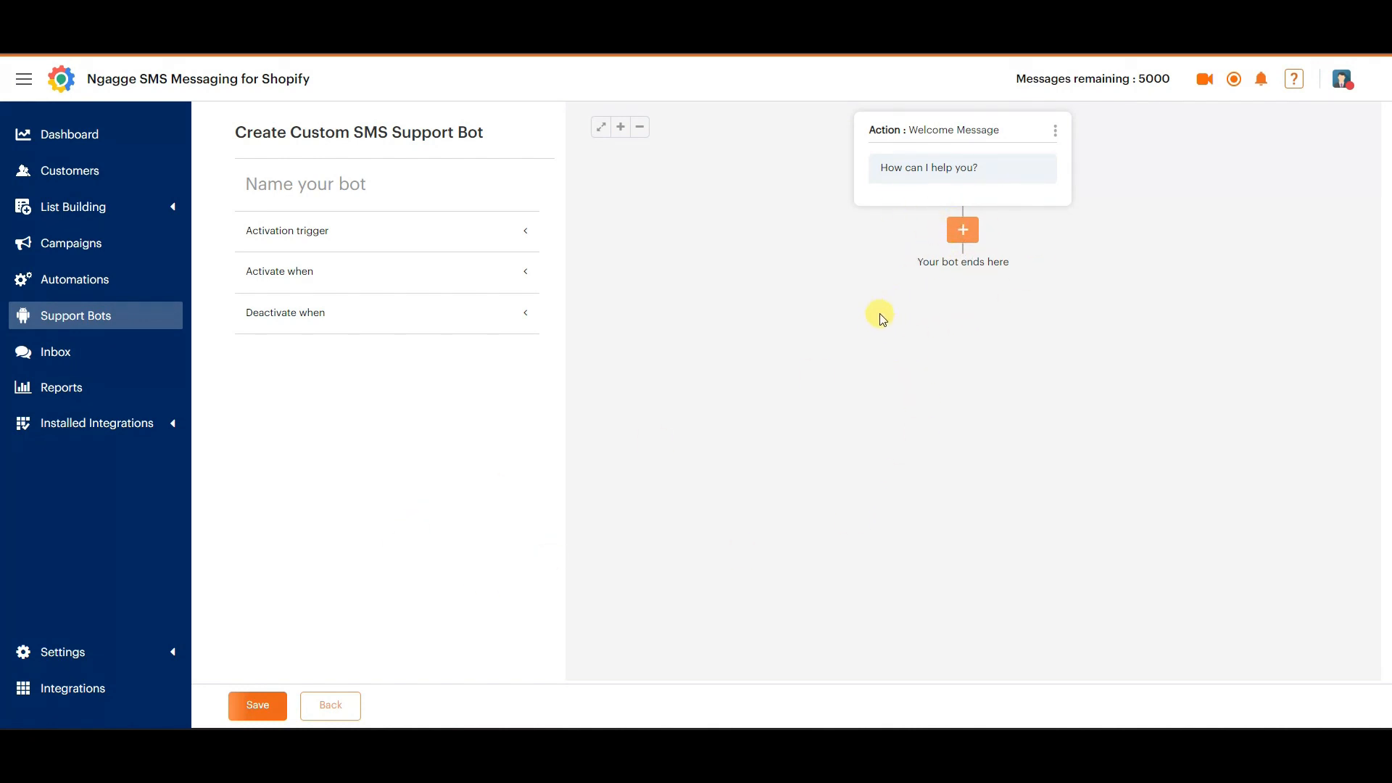
{"action": "left_click", "coordinate": [964, 229]}
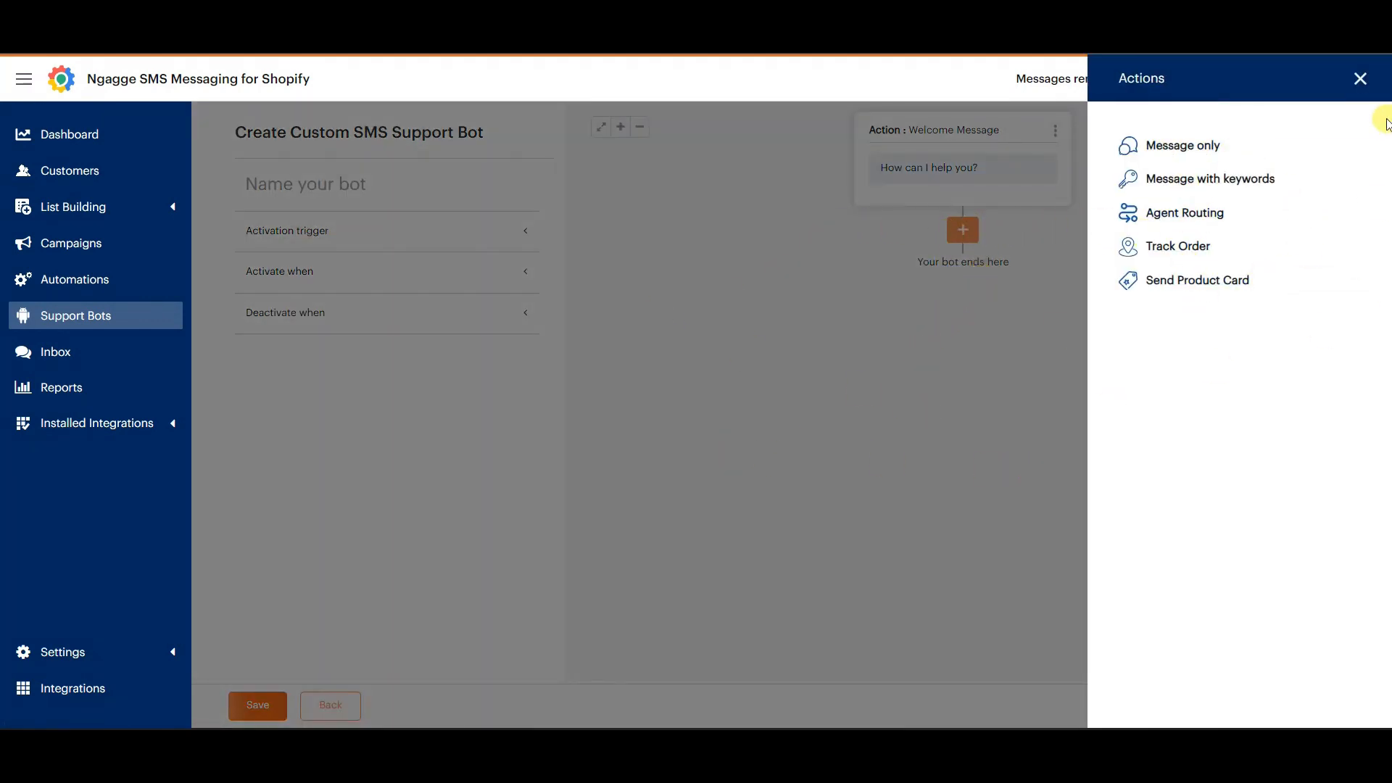
{"action": "left_click", "coordinate": [1356, 78]}
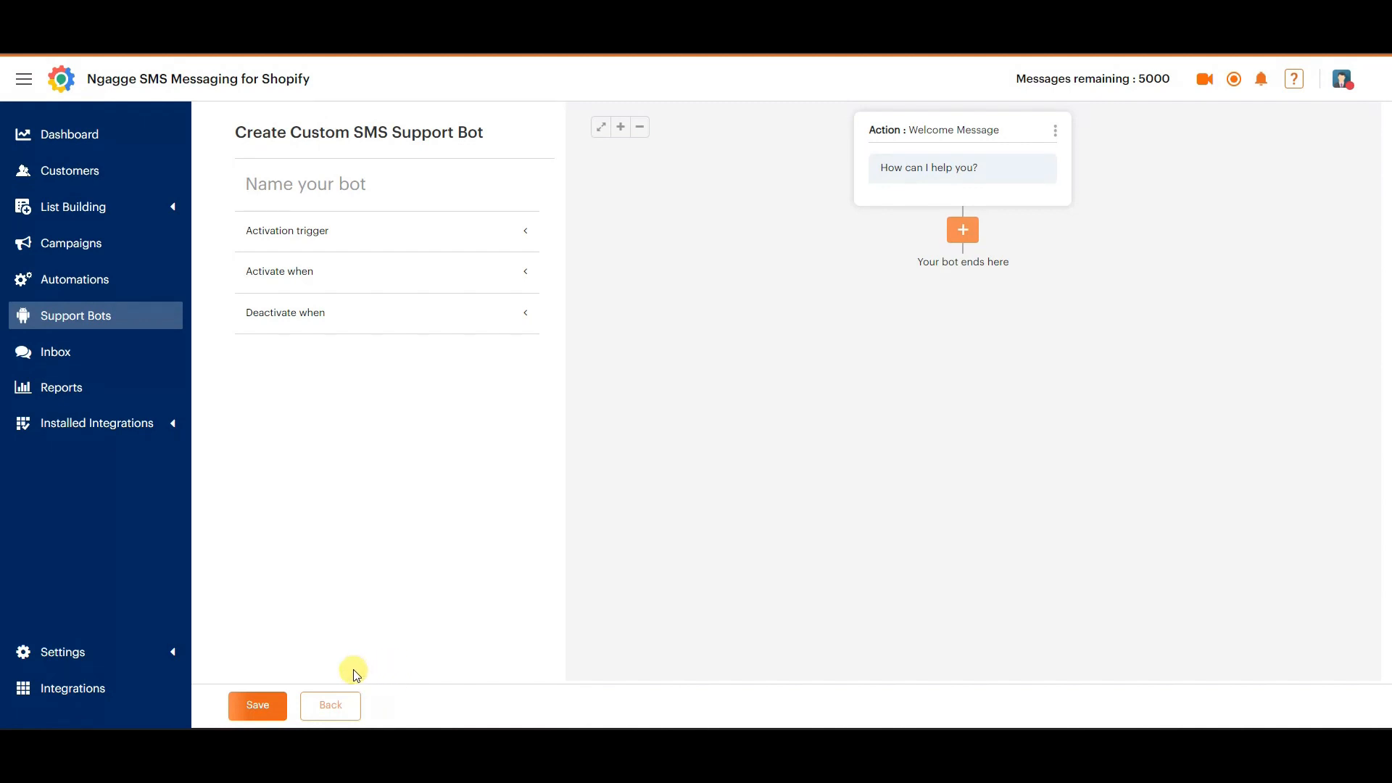
{"action": "left_click", "coordinate": [338, 704]}
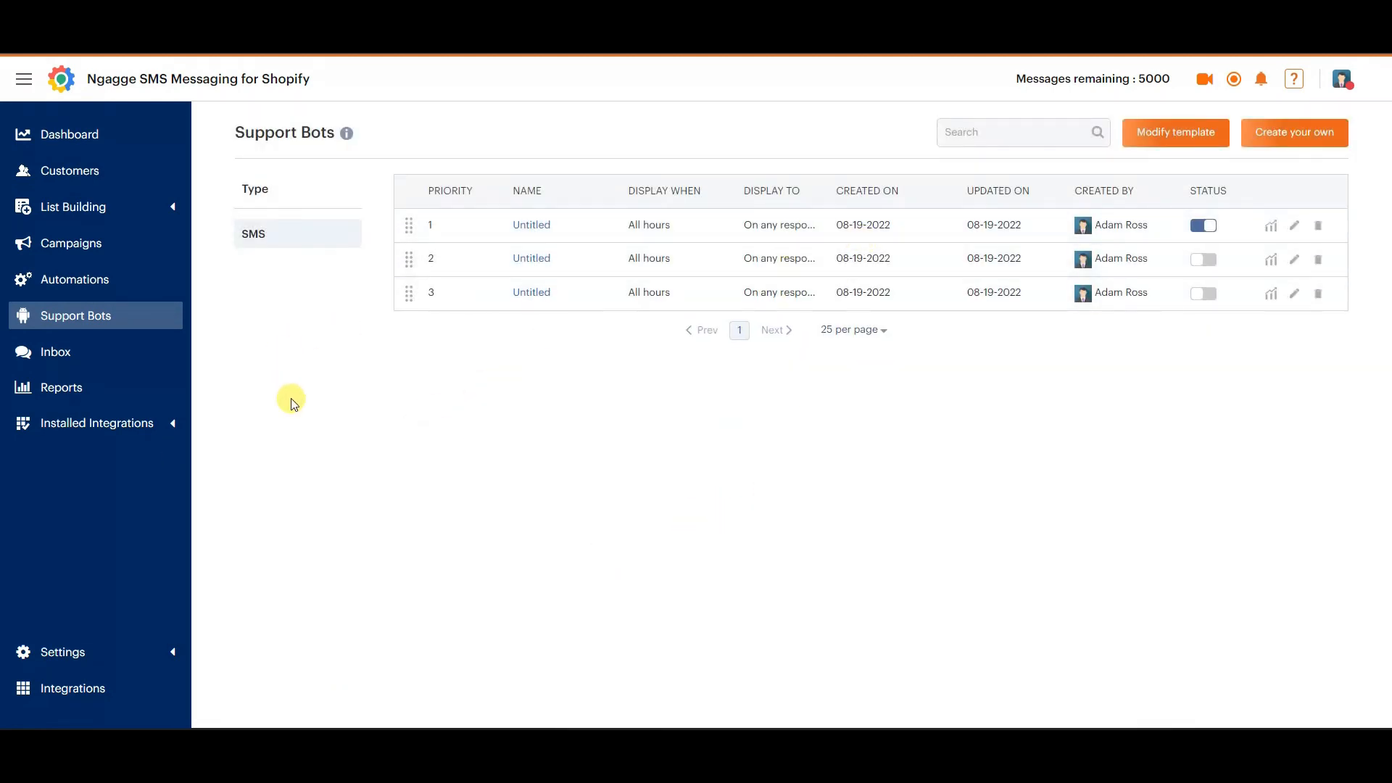
Open the inbox and check its incoming, open and closed conversation sections.
{"action": "left_click", "coordinate": [54, 353]}
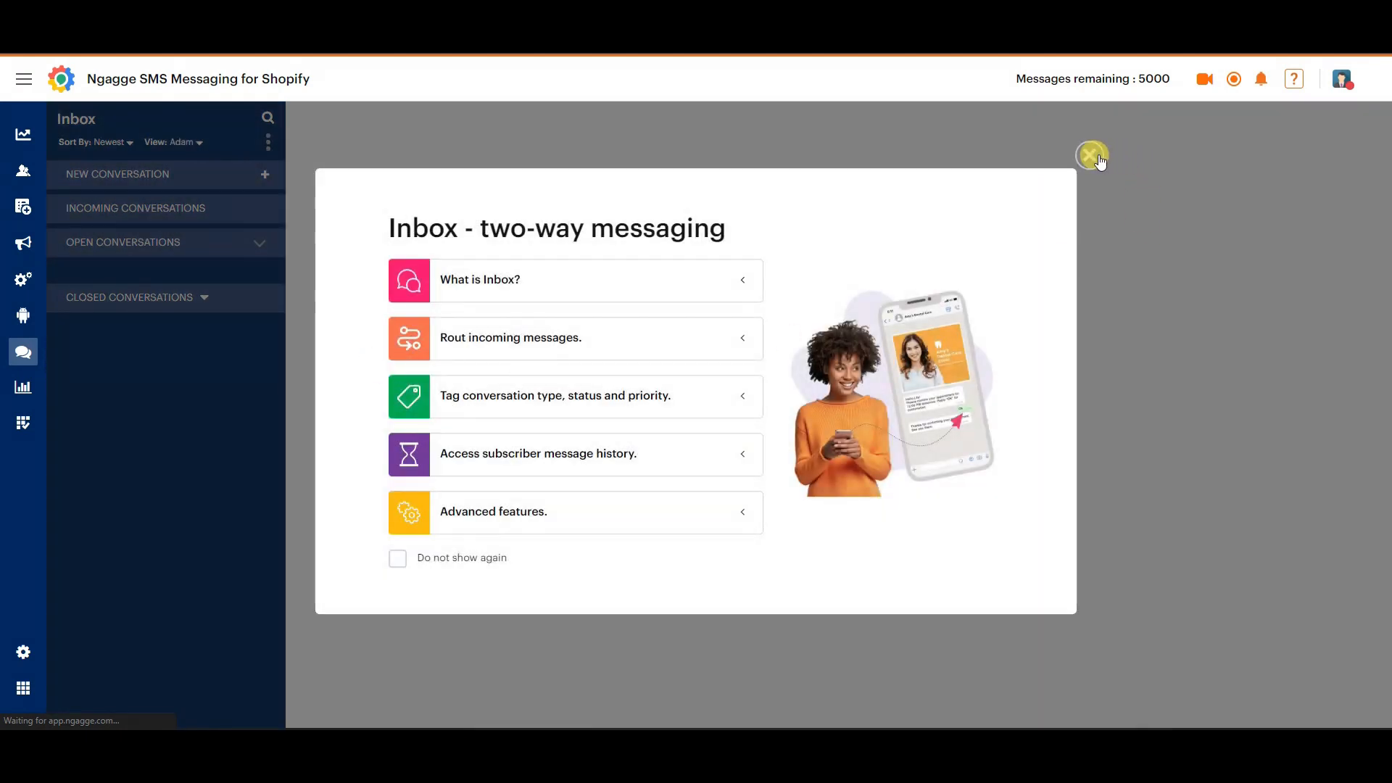
{"action": "left_click", "coordinate": [1094, 155]}
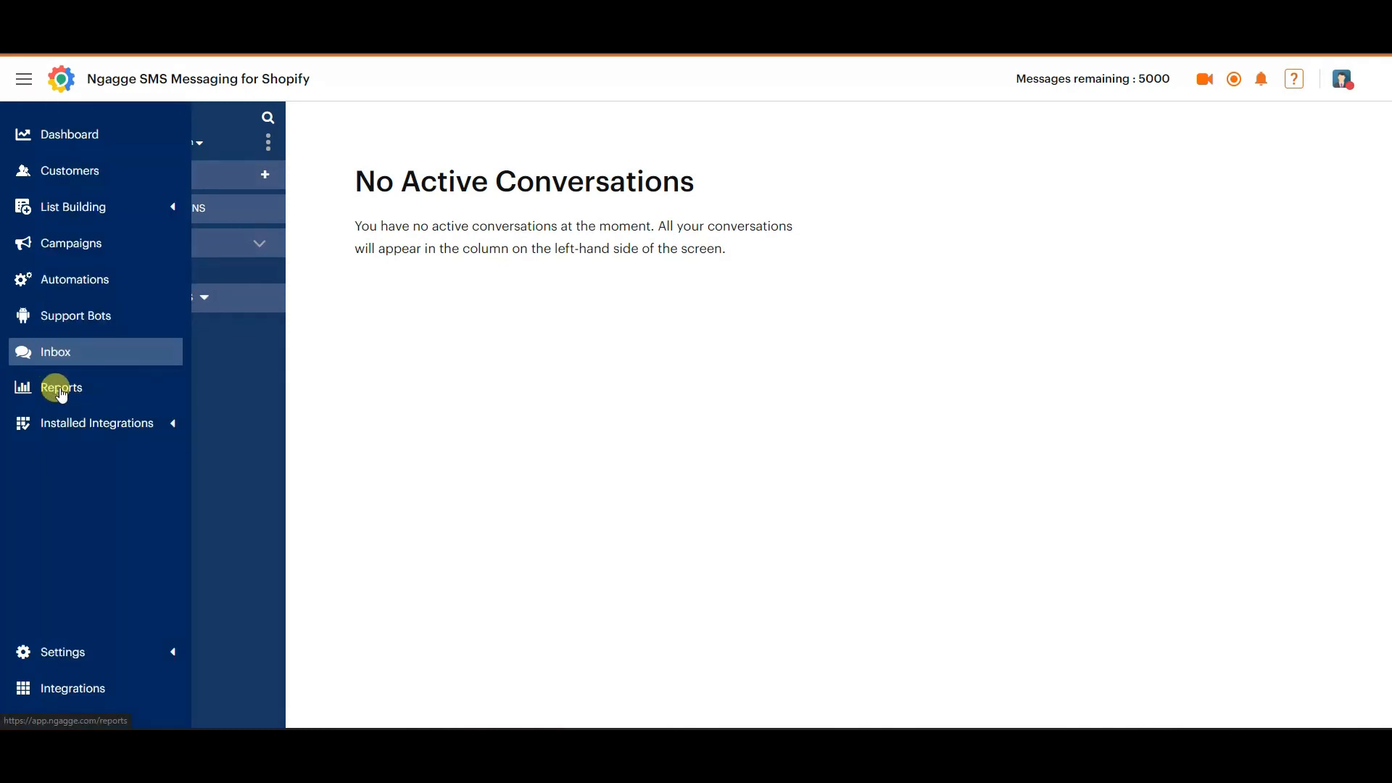
Review the Inbox metrics in the reports, and check the installed integrations and settings sections.
{"action": "left_click", "coordinate": [61, 390]}
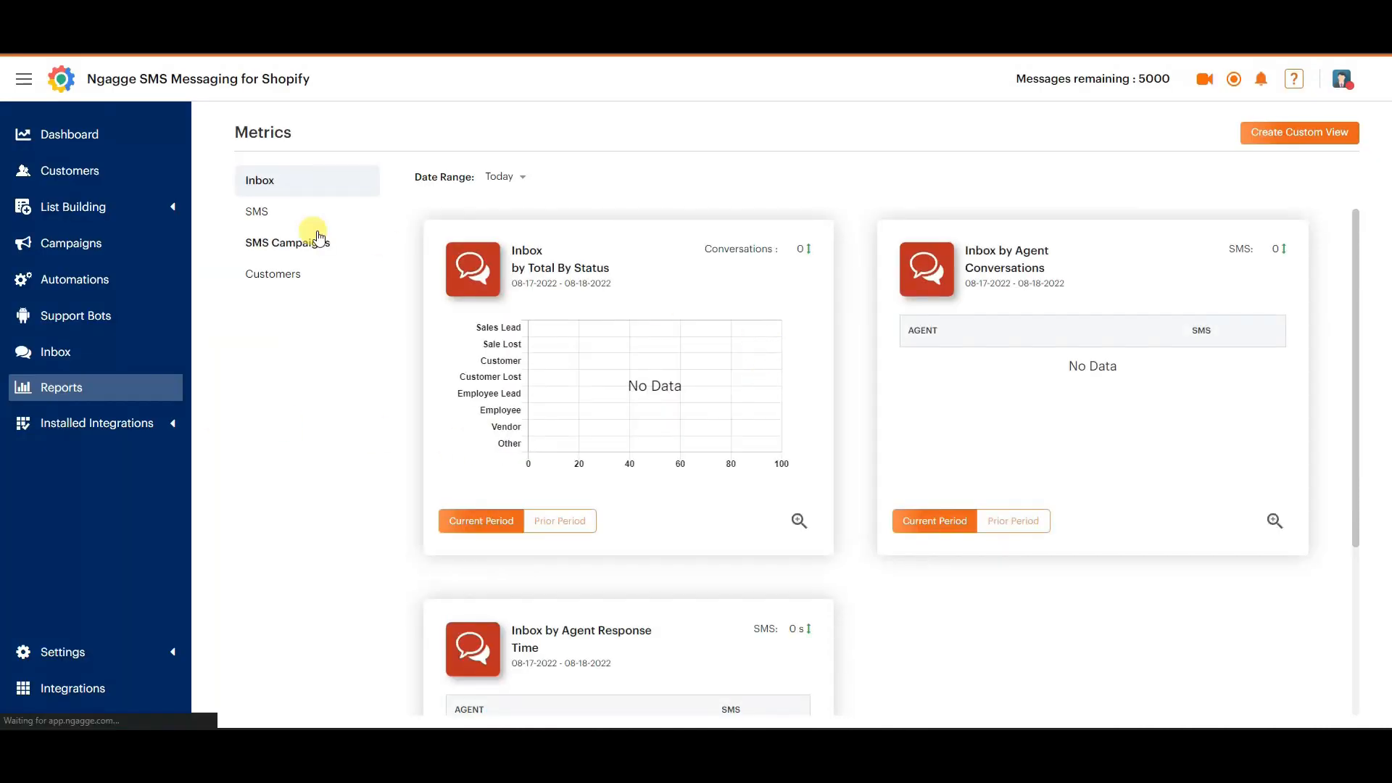
{"action": "scroll", "coordinate": [1103, 392], "scroll_direction": "down", "scroll_amount": 2}
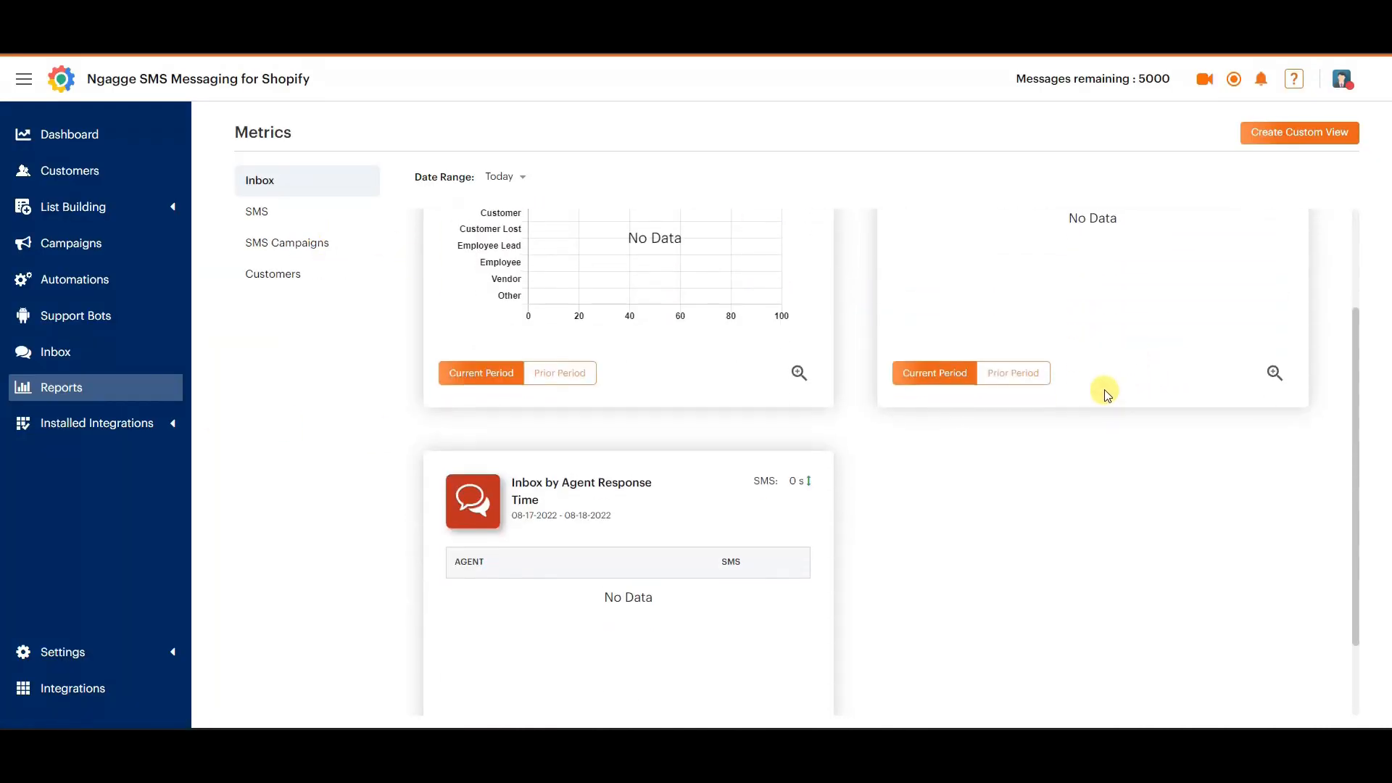
{"action": "scroll", "coordinate": [1041, 426], "scroll_direction": "up", "scroll_amount": 2}
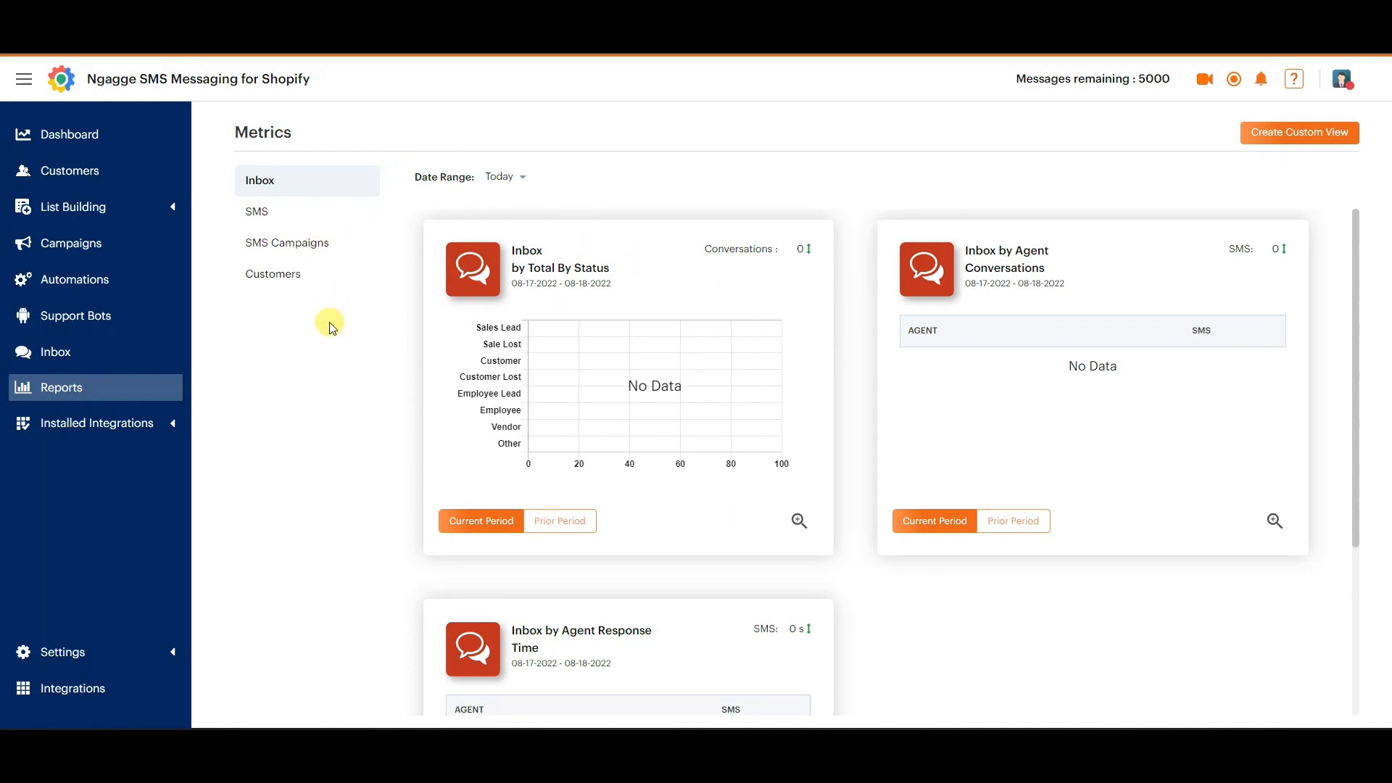
{"action": "left_click", "coordinate": [170, 424]}
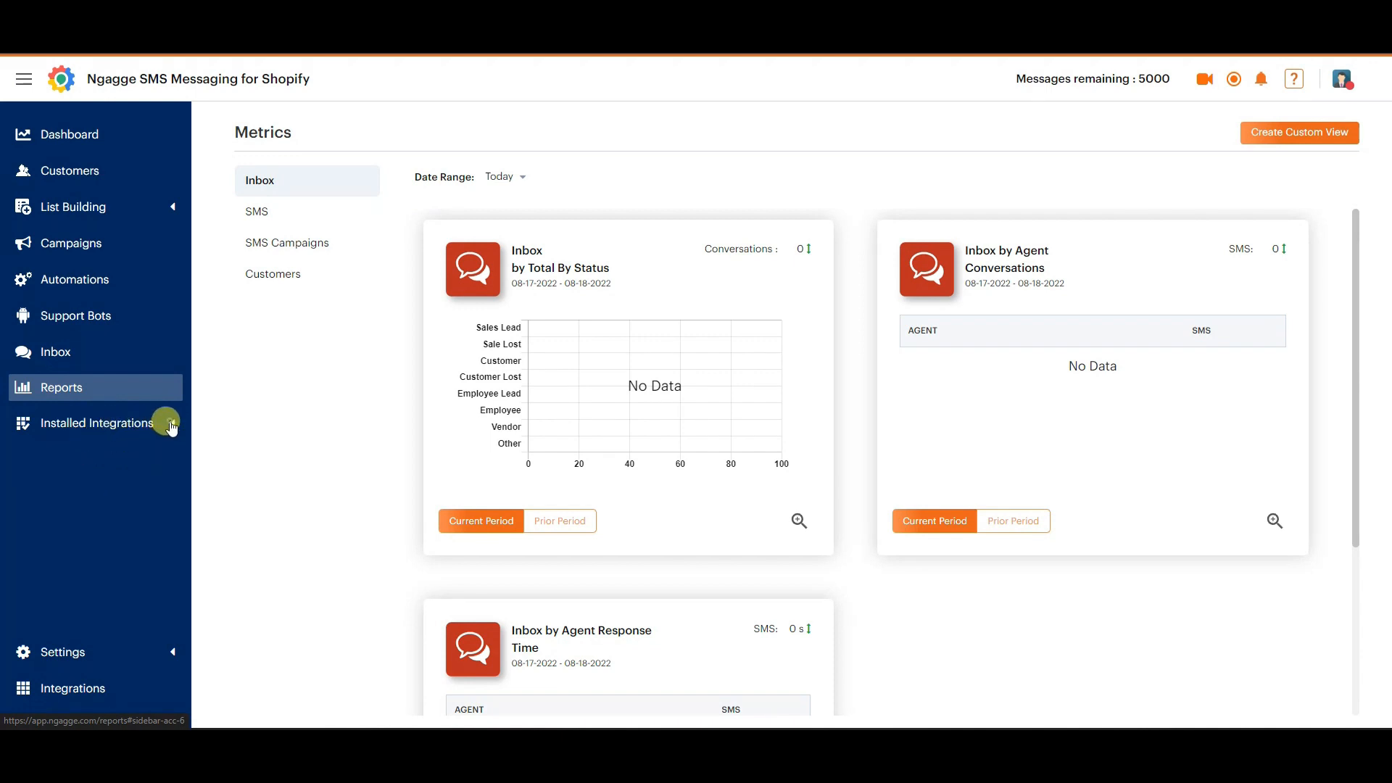
{"action": "left_click", "coordinate": [100, 654]}
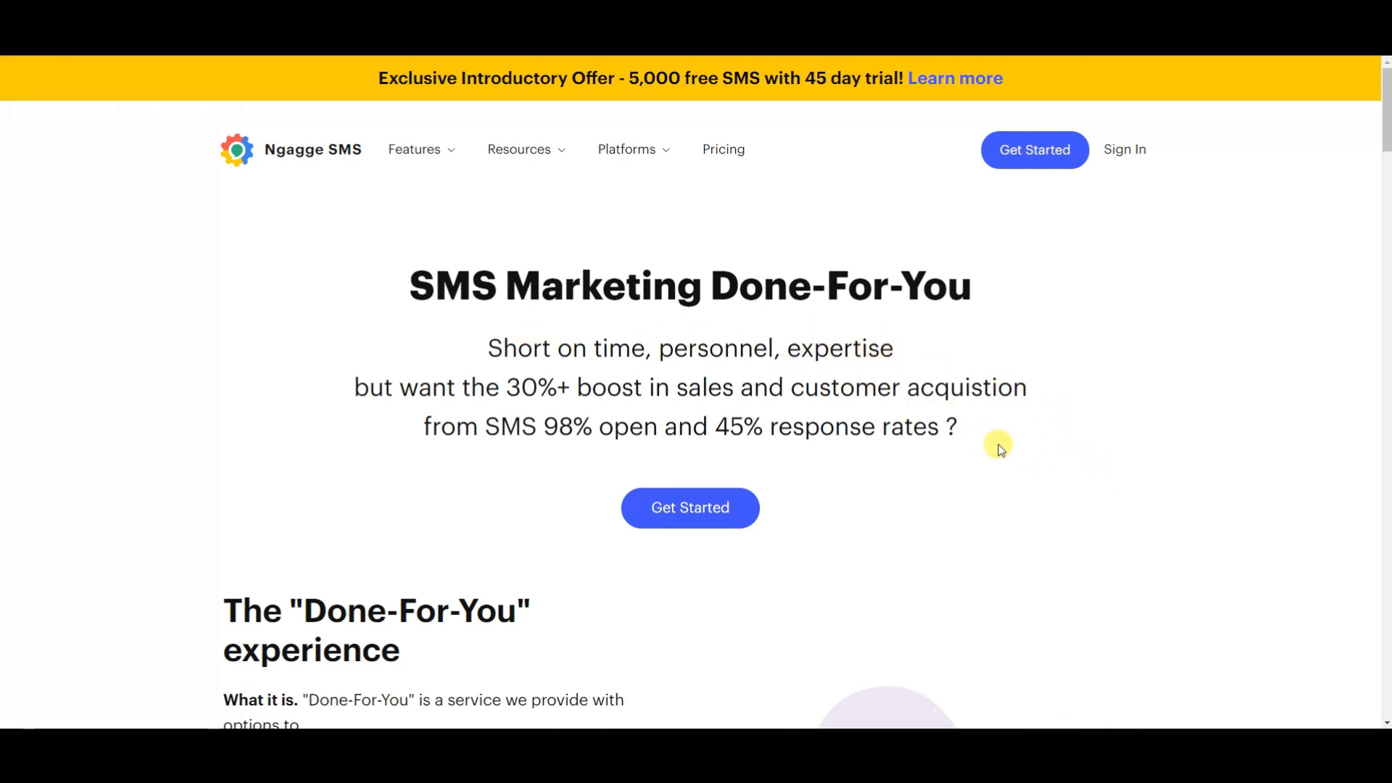
Read the Ngagge SMS website's Done-For-You page, covering the service options, customer list building setup, and campaign and automation creation.
{"action": "scroll", "coordinate": [1015, 449], "scroll_direction": "down", "scroll_amount": 1}
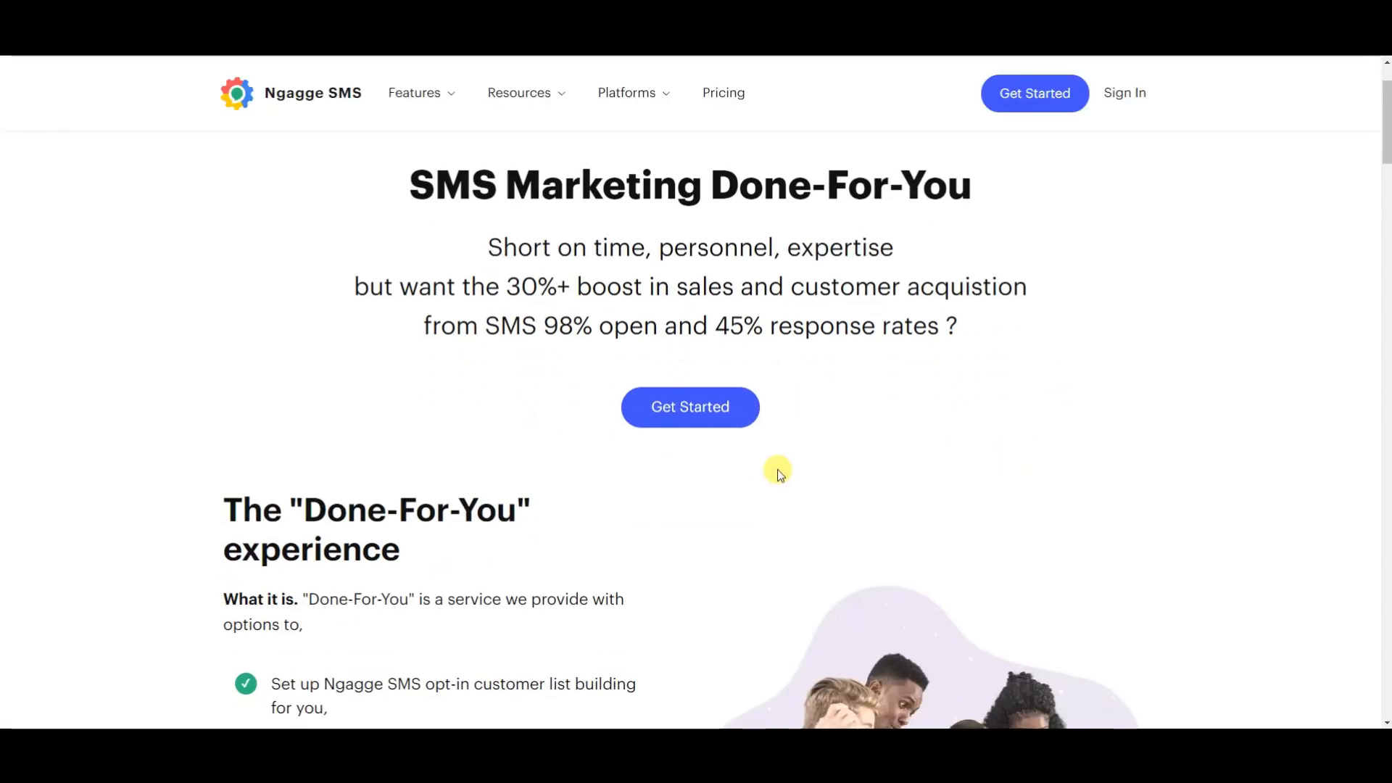
{"action": "scroll", "coordinate": [768, 486], "scroll_direction": "down", "scroll_amount": 1}
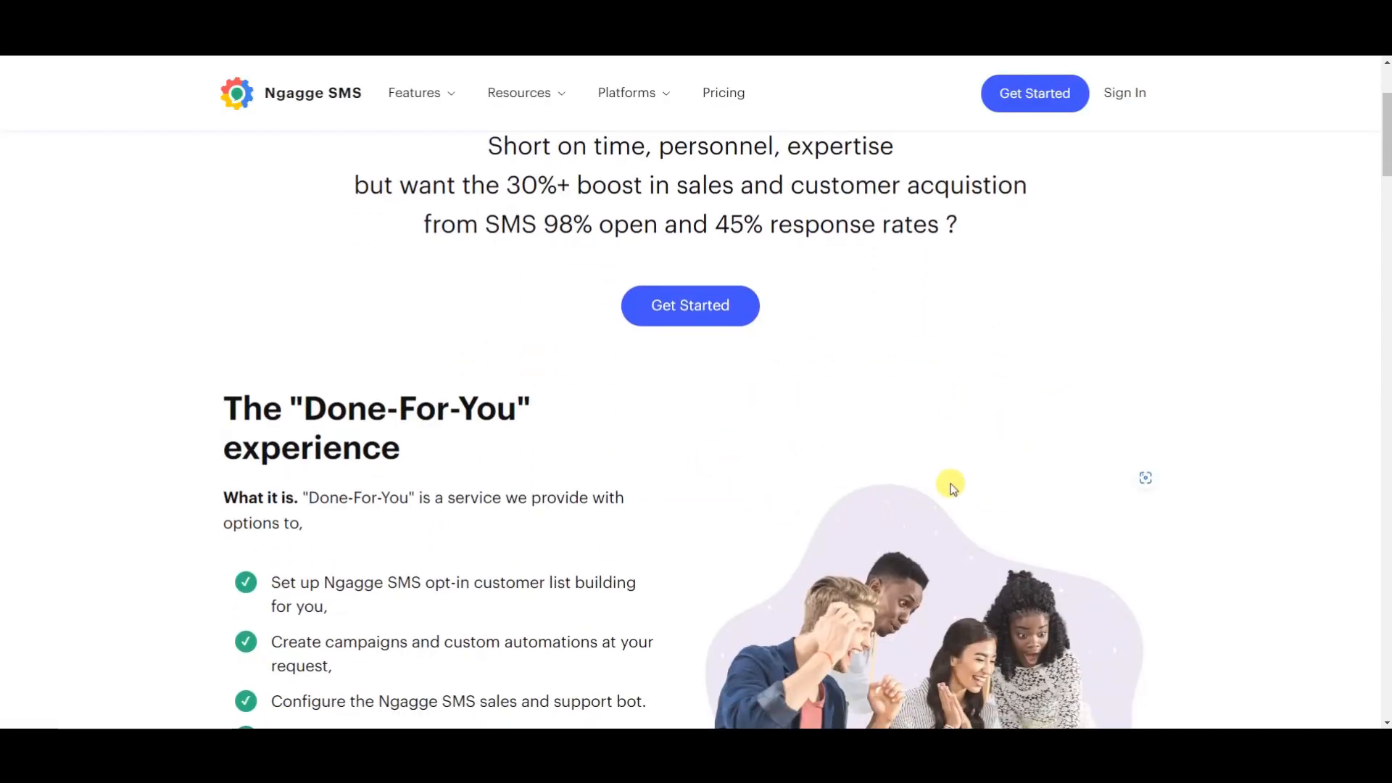
{"action": "scroll", "coordinate": [830, 465], "scroll_direction": "down", "scroll_amount": 1}
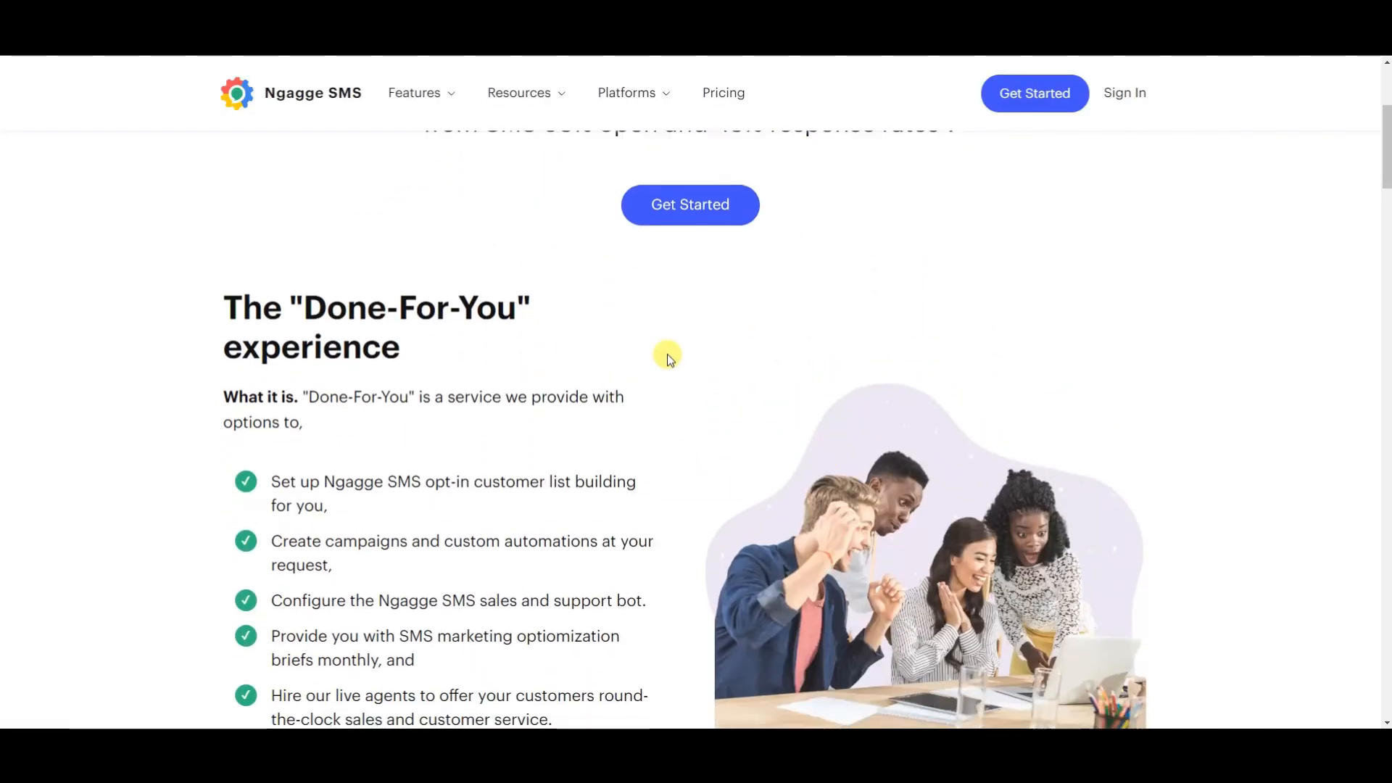
{"action": "scroll", "coordinate": [406, 345], "scroll_direction": "down", "scroll_amount": 1}
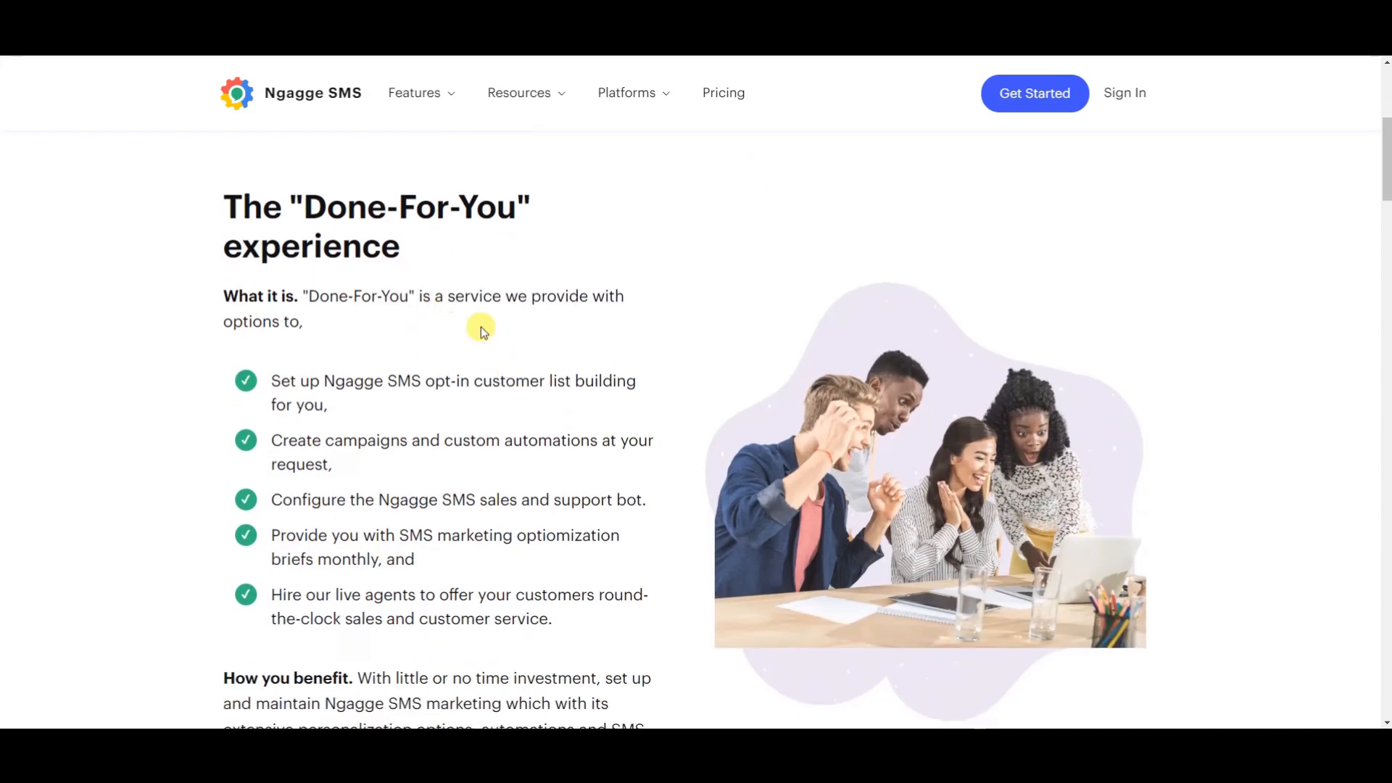
{"action": "scroll", "coordinate": [515, 329], "scroll_direction": "up", "scroll_amount": 2}
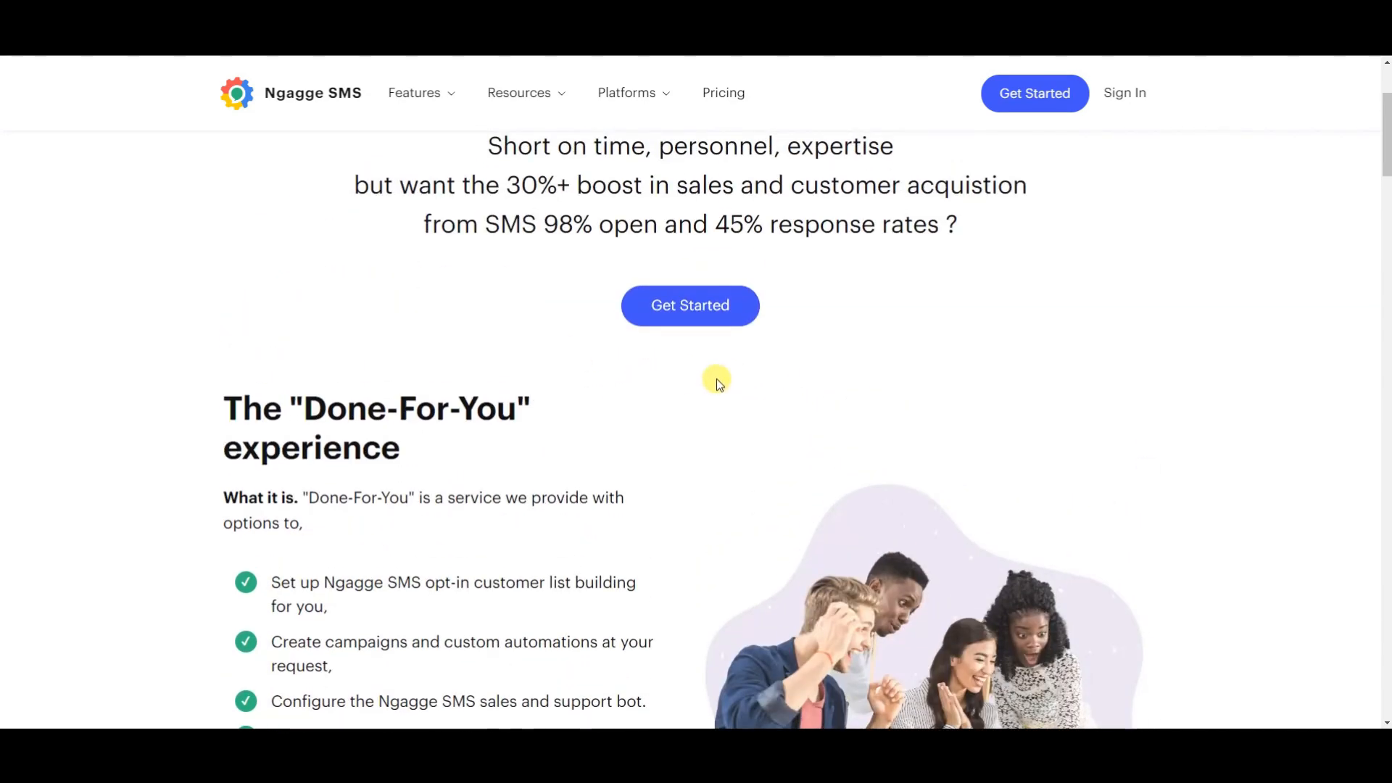
{"action": "scroll", "coordinate": [753, 389], "scroll_direction": "down", "scroll_amount": 4}
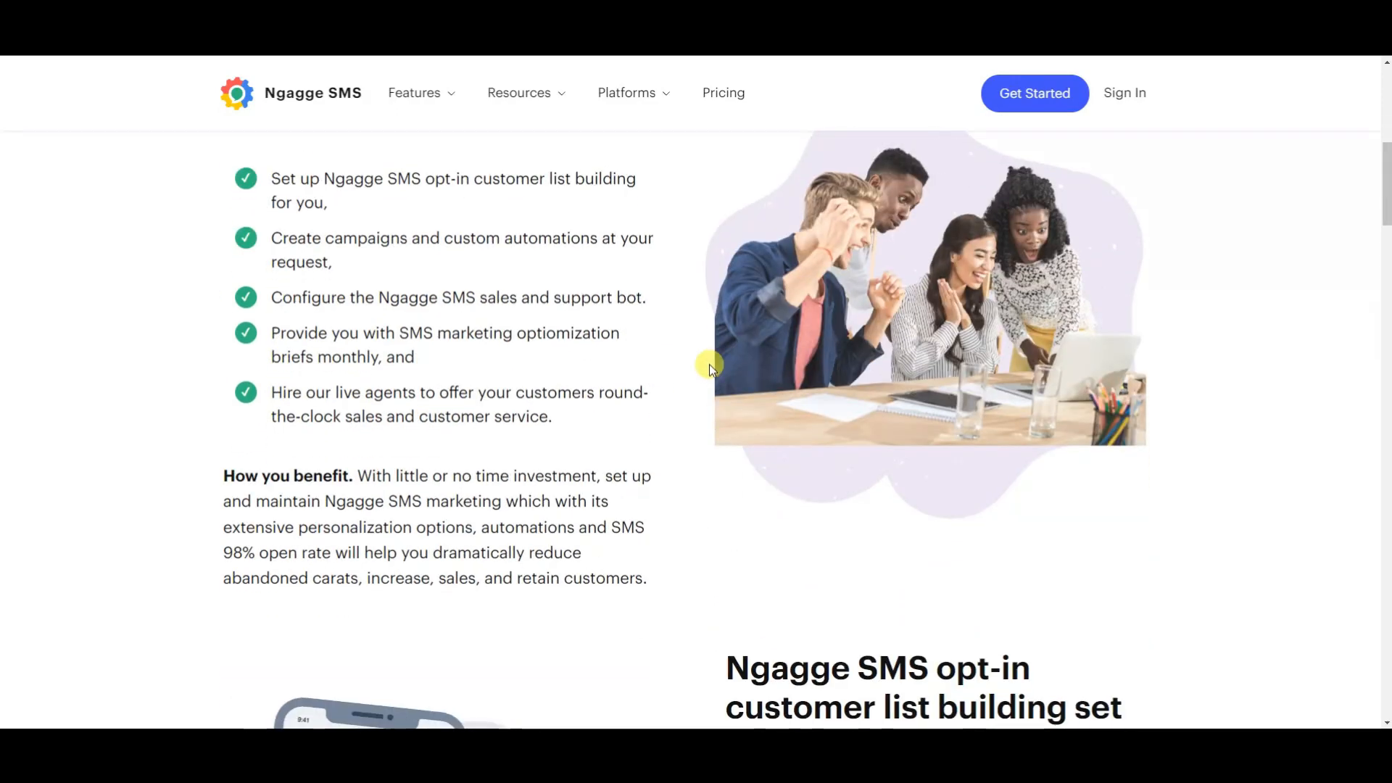
{"action": "scroll", "coordinate": [709, 364], "scroll_direction": "down", "scroll_amount": 5}
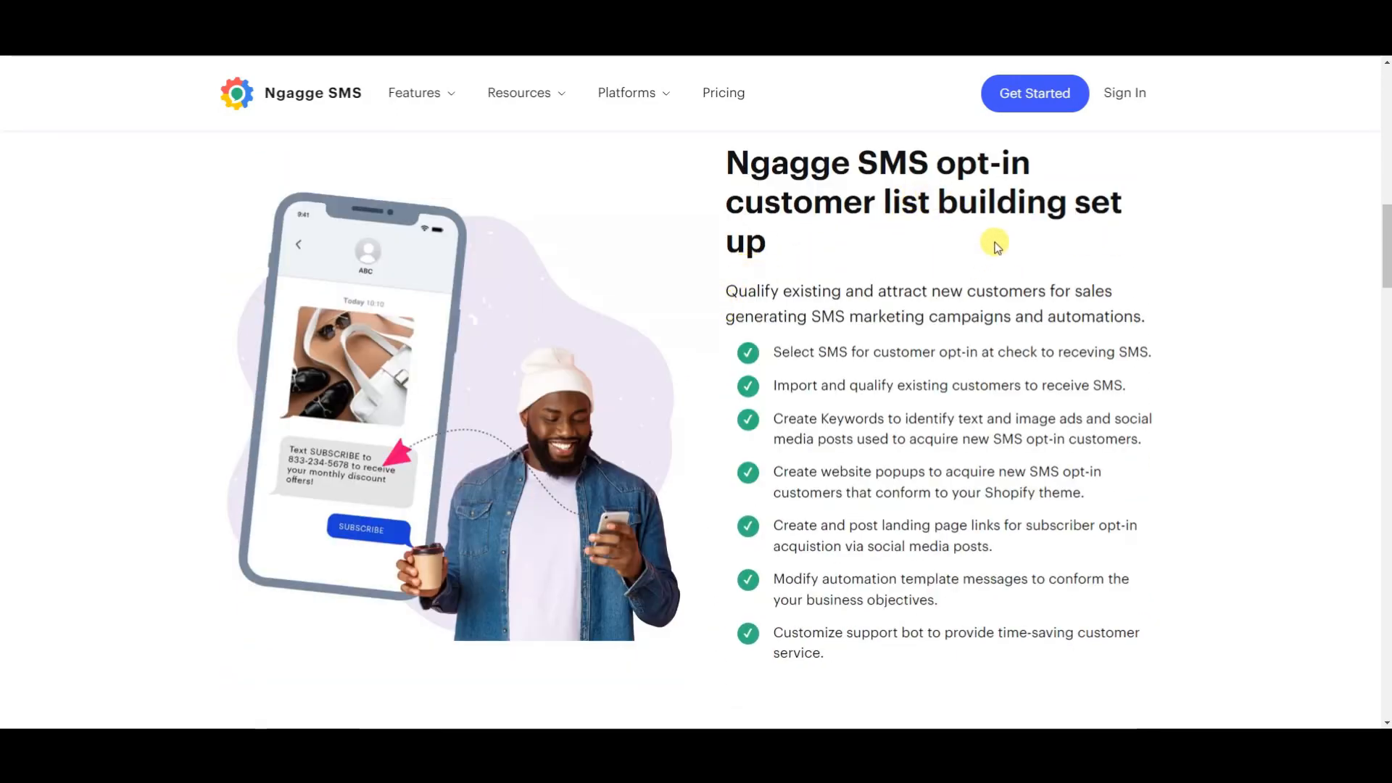
{"action": "scroll", "coordinate": [1013, 261], "scroll_direction": "down", "scroll_amount": 6}
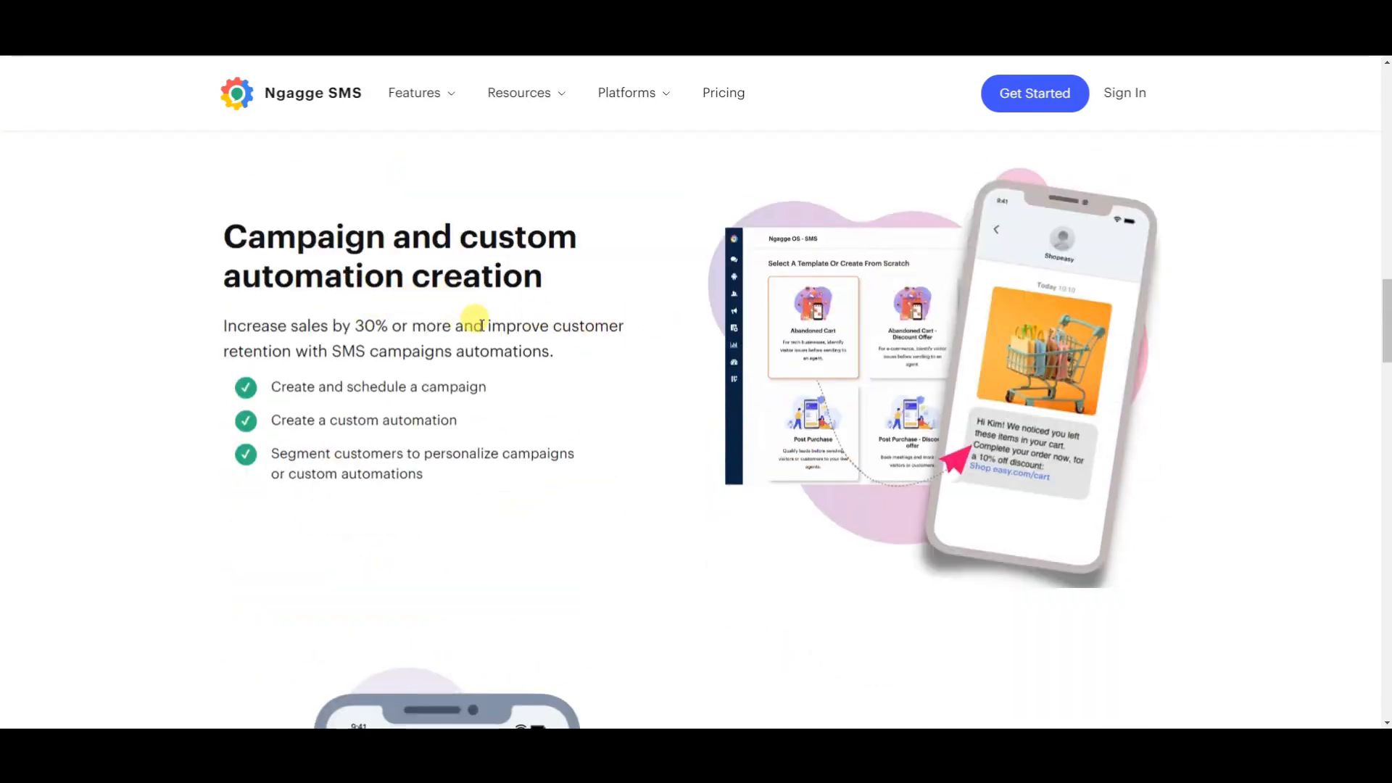
Read the rest of the Done-For-You services: sales and support bot configuration, SMS optimization briefs, and the SMS sales and support concierge.
{"action": "scroll", "coordinate": [475, 319], "scroll_direction": "down", "scroll_amount": 5}
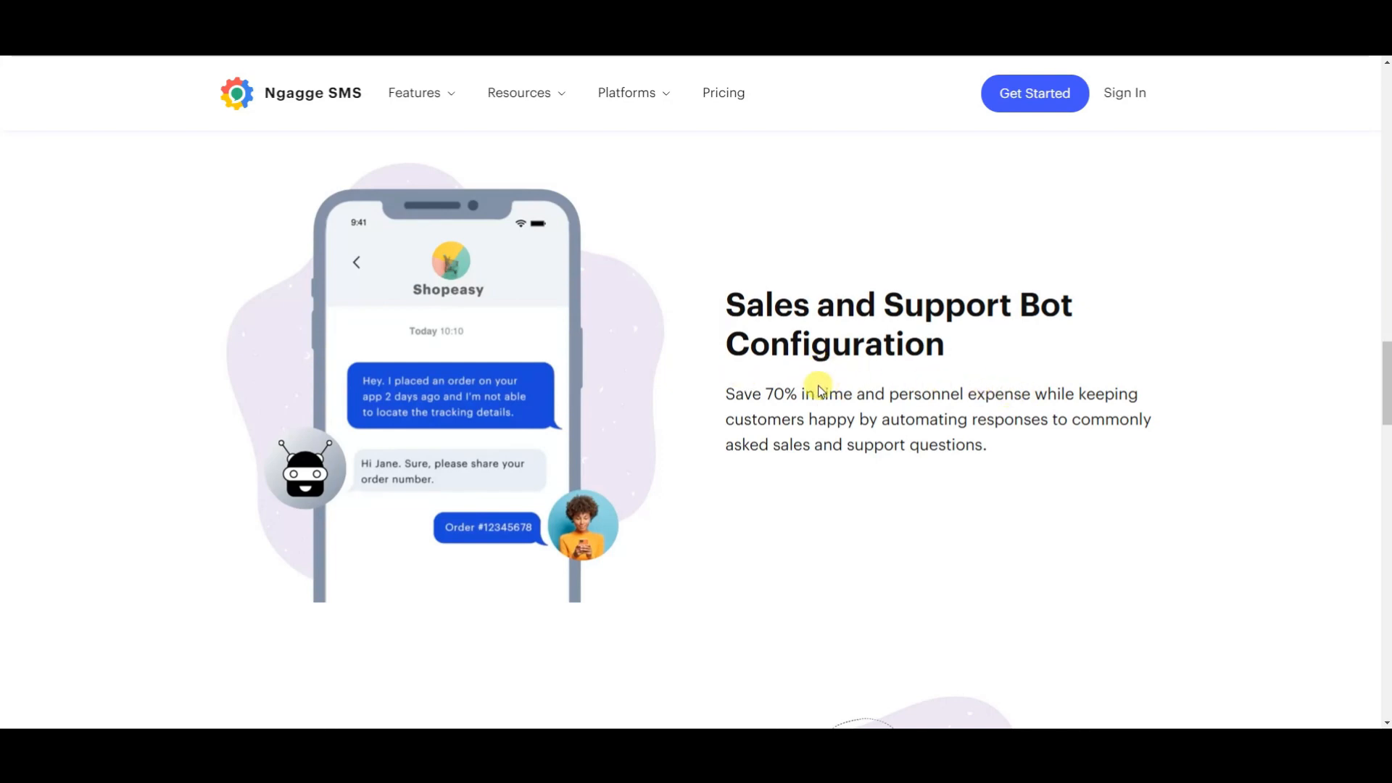
{"action": "scroll", "coordinate": [867, 384], "scroll_direction": "down", "scroll_amount": 5}
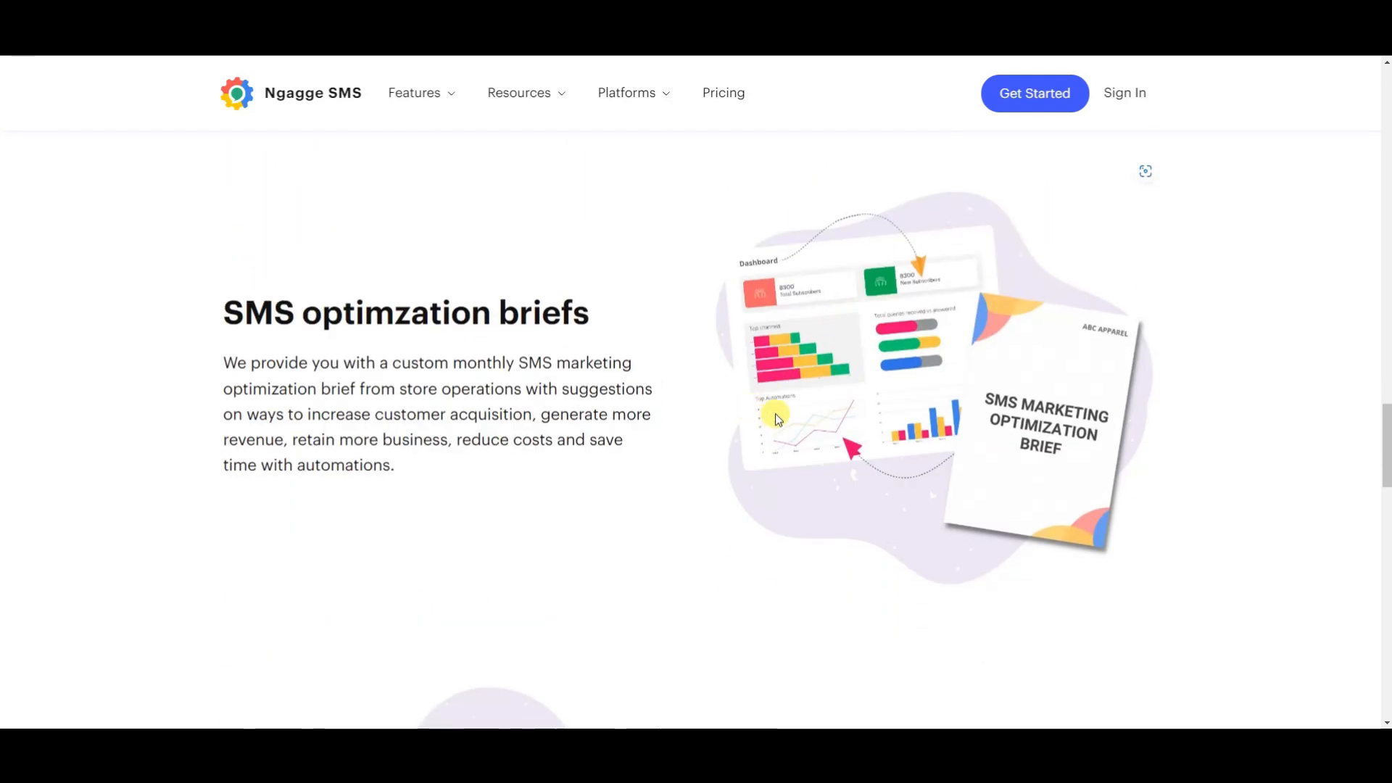
{"action": "scroll", "coordinate": [413, 373], "scroll_direction": "down", "scroll_amount": 1}
{"action": "scroll", "coordinate": [435, 366], "scroll_direction": "up", "scroll_amount": 1}
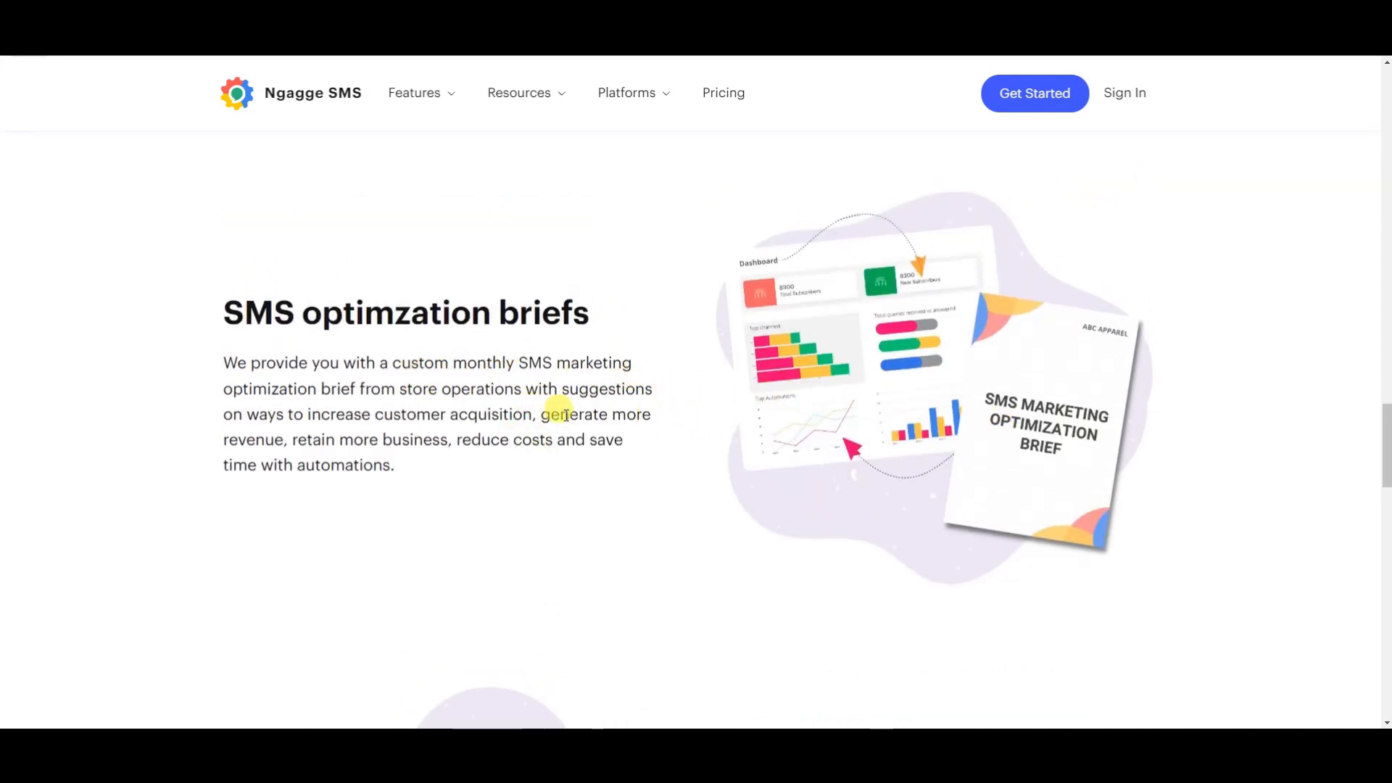
{"action": "scroll", "coordinate": [590, 438], "scroll_direction": "down", "scroll_amount": 6}
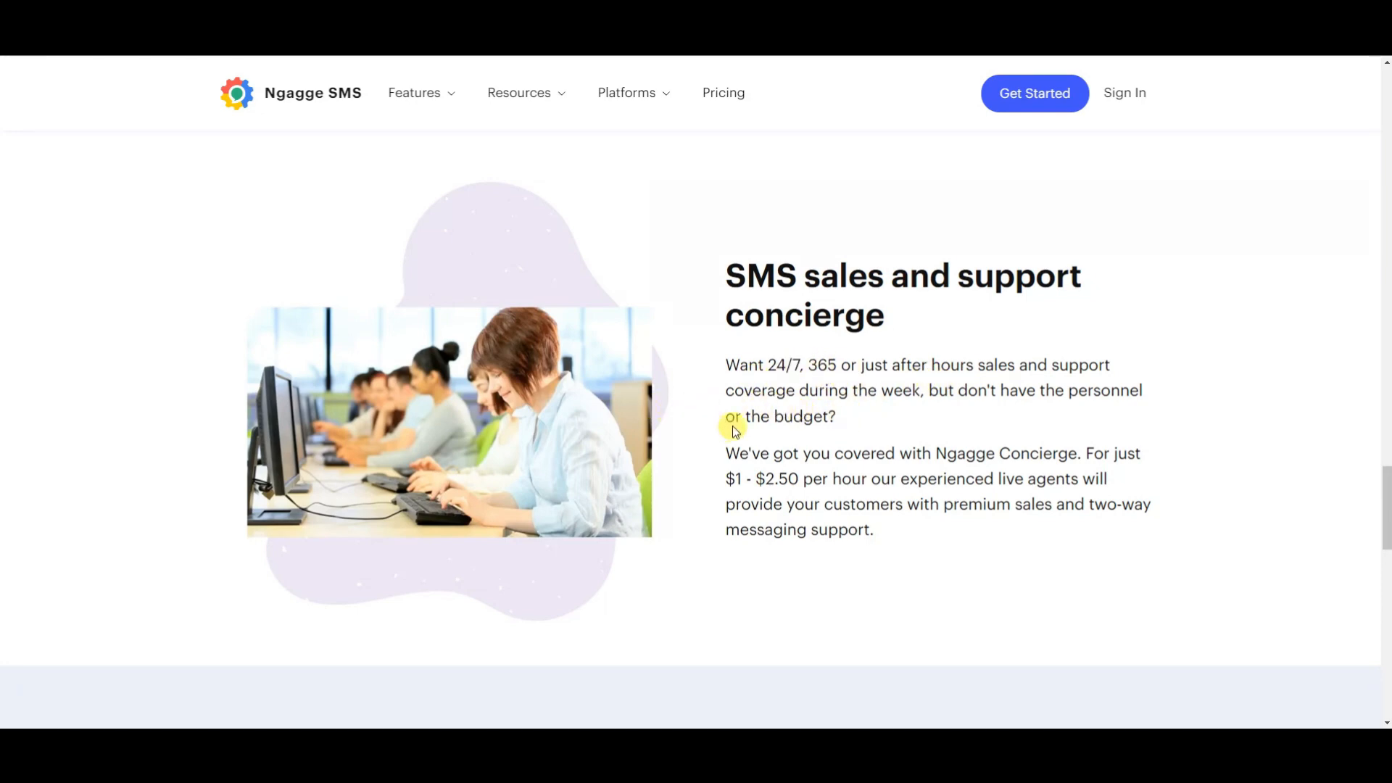
{"action": "scroll", "coordinate": [814, 419], "scroll_direction": "down", "scroll_amount": 10}
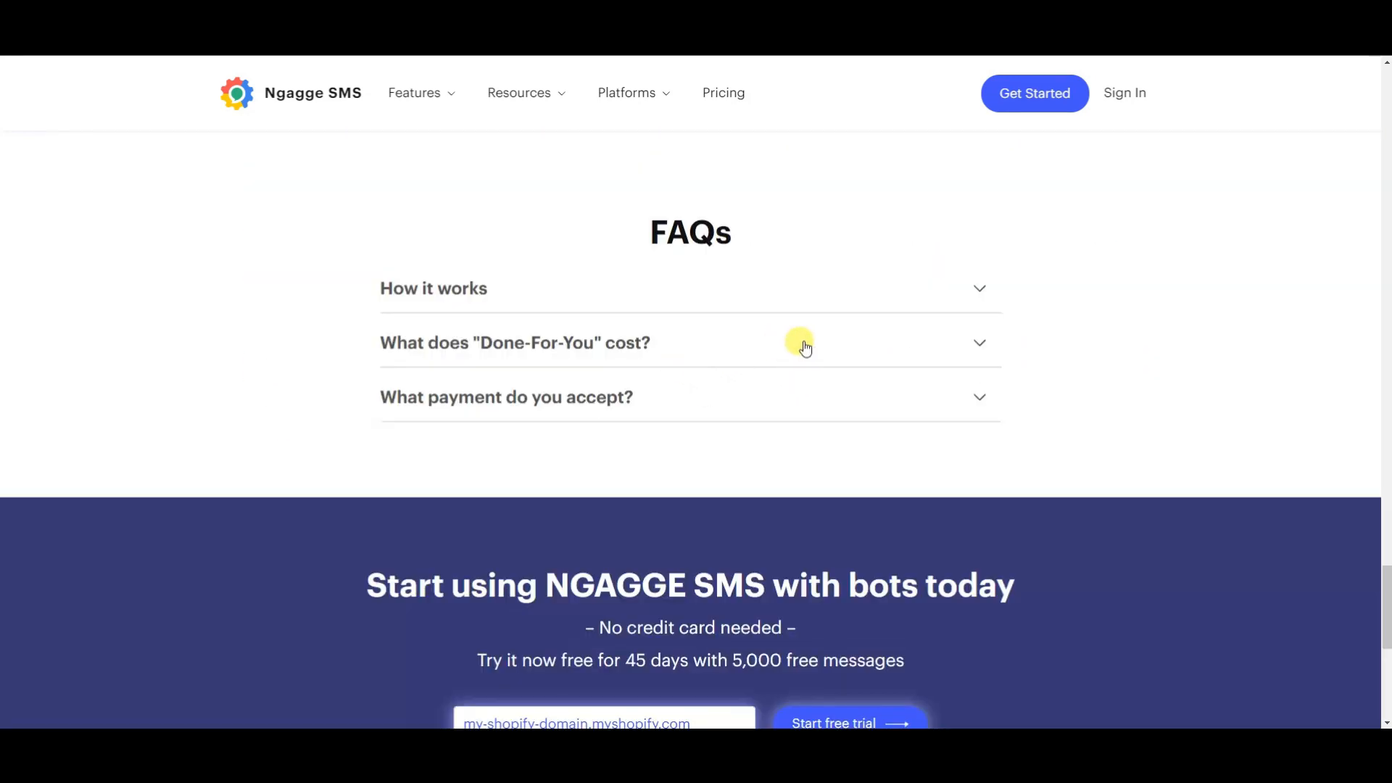
Expand the FAQ on what "Done-For-You" costs to review the service prices, and return to the Ngagge SMS Messaging for Shopify app.
{"action": "left_click", "coordinate": [805, 349]}
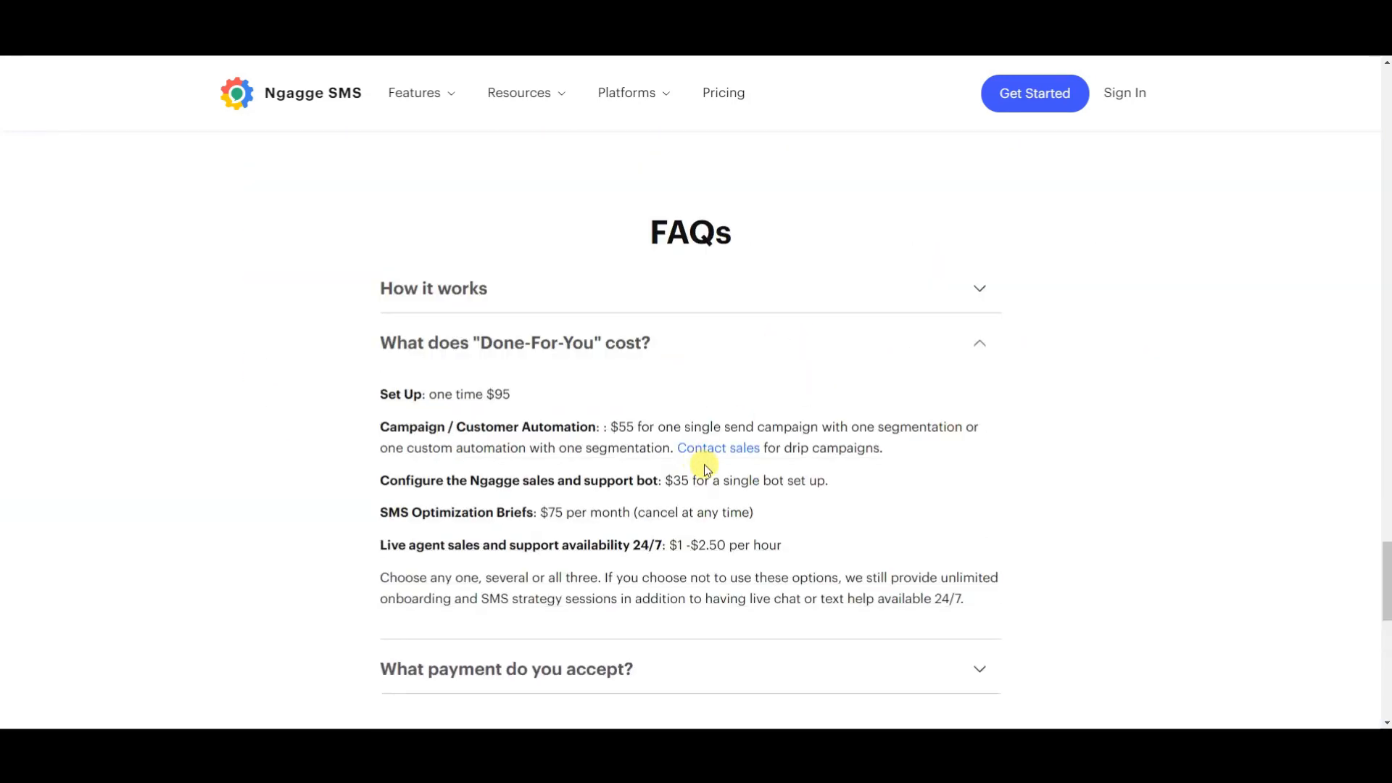
{"action": "left_click_drag", "start_coordinate": [389, 393], "coordinate": [992, 599]}
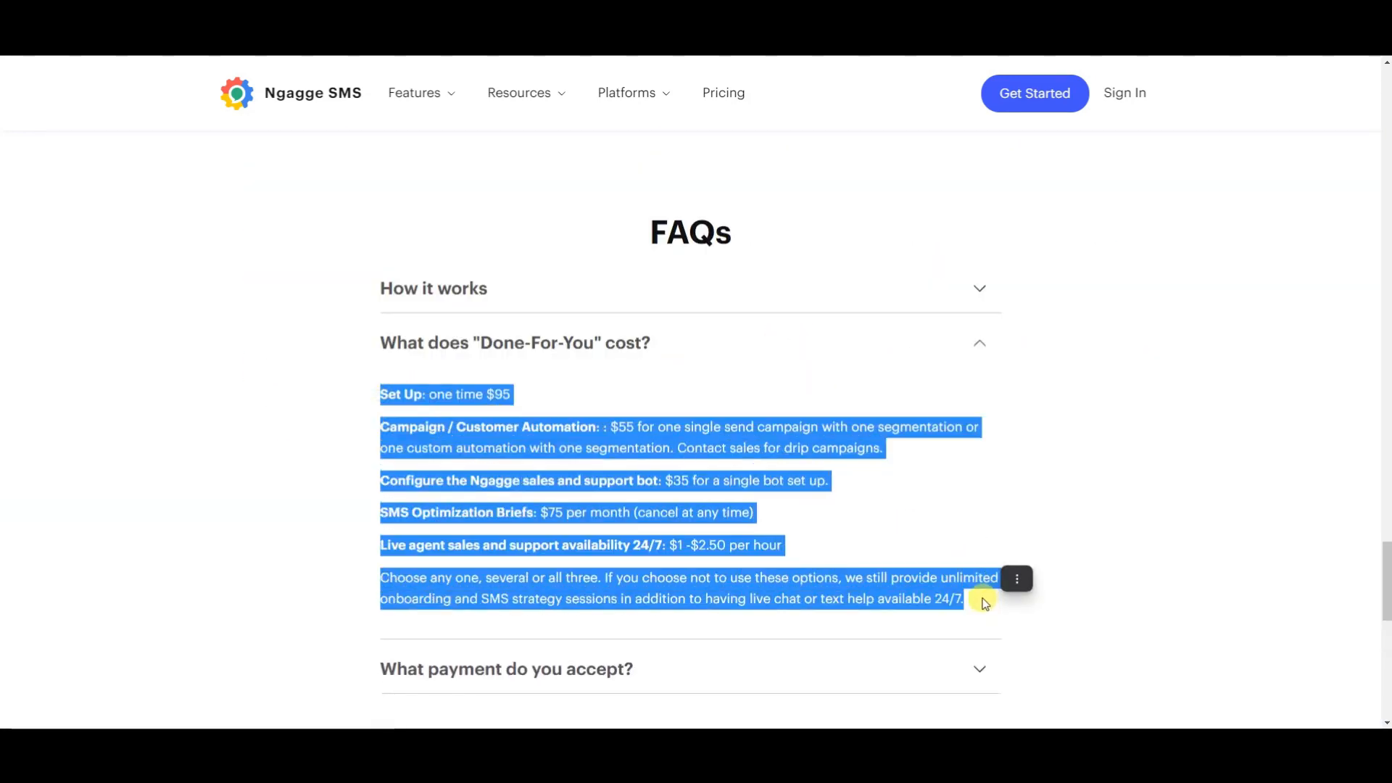
{"action": "left_click", "coordinate": [991, 599]}
{"action": "scroll", "coordinate": [895, 500], "scroll_direction": "up", "scroll_amount": 3}
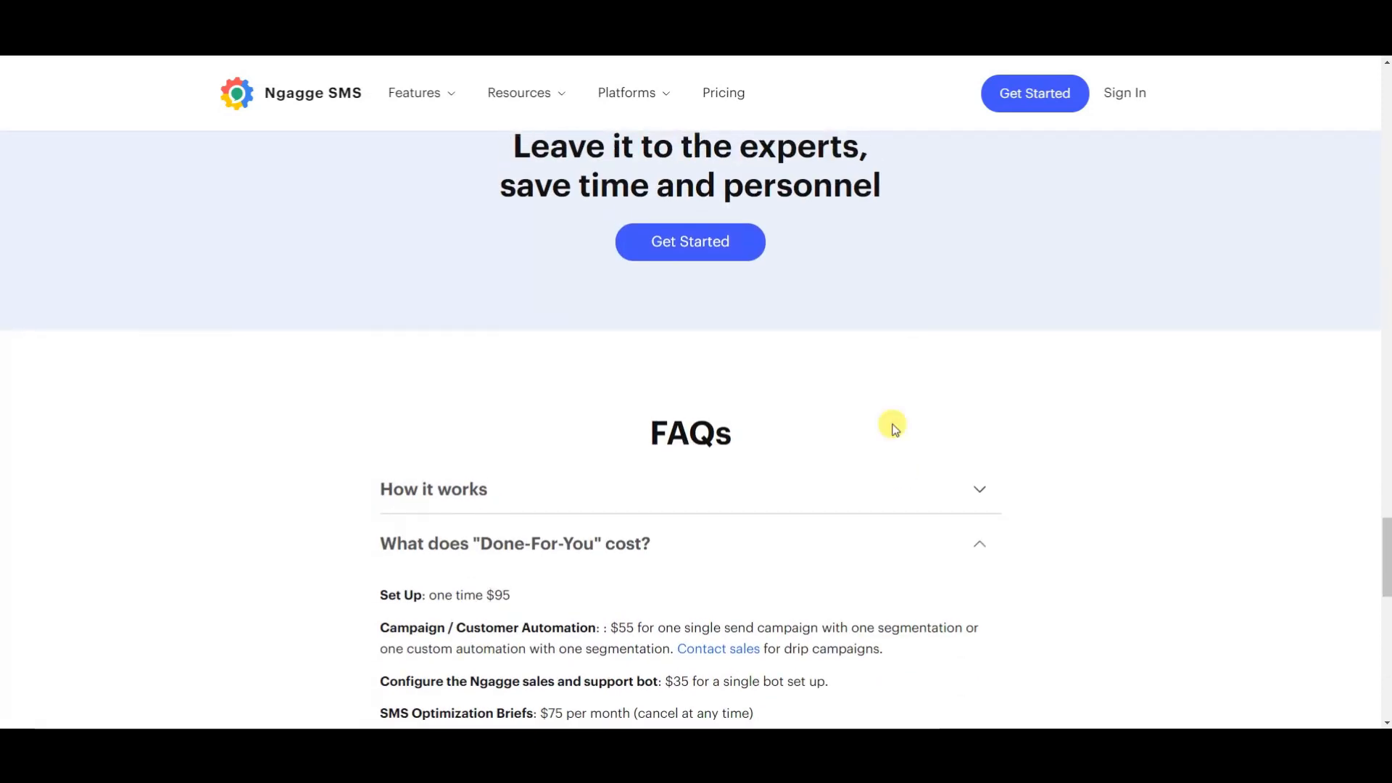
{"action": "scroll", "coordinate": [798, 304], "scroll_direction": "down", "scroll_amount": 2}
{"action": "scroll", "coordinate": [896, 443], "scroll_direction": "down", "scroll_amount": 2}
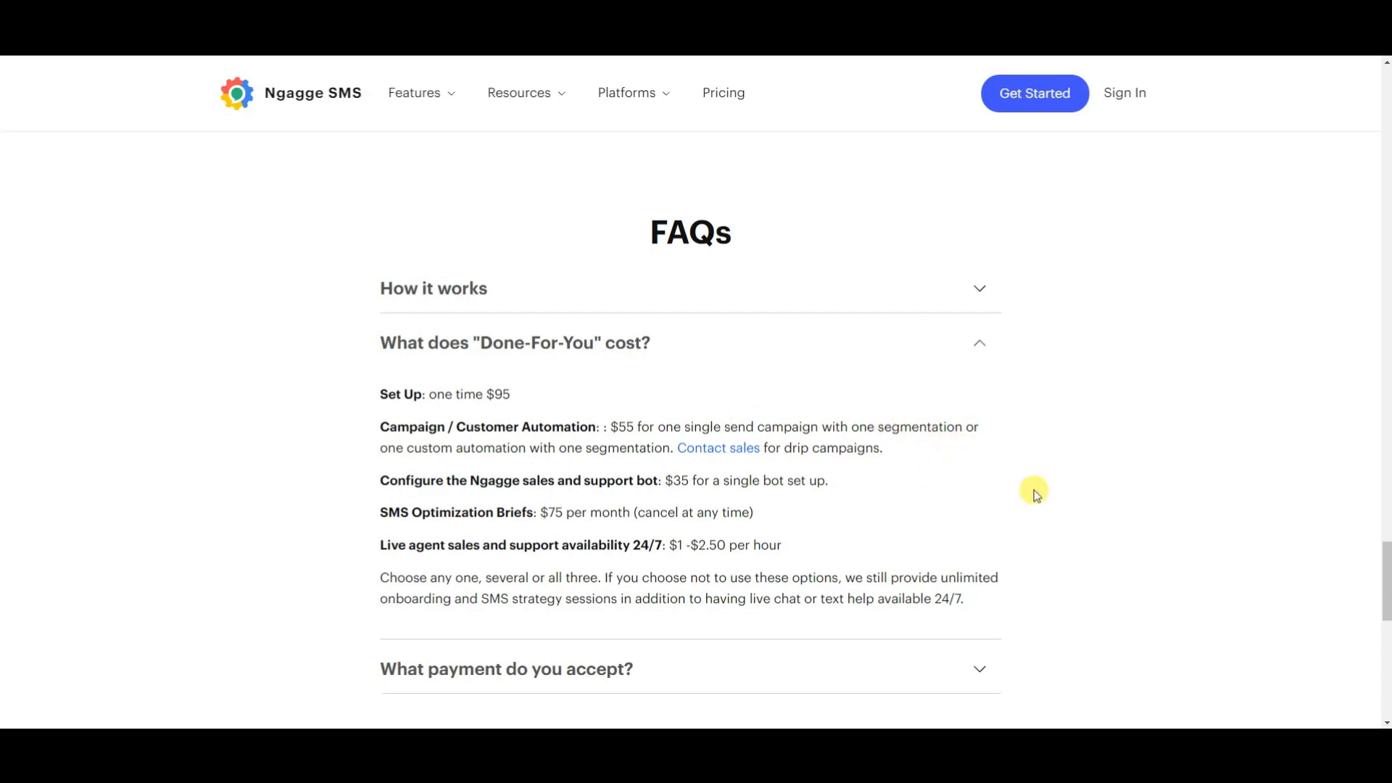
{"action": "scroll", "coordinate": [619, 253], "scroll_direction": "up", "scroll_amount": 2}
{"action": "scroll", "coordinate": [893, 383], "scroll_direction": "down", "scroll_amount": 2}
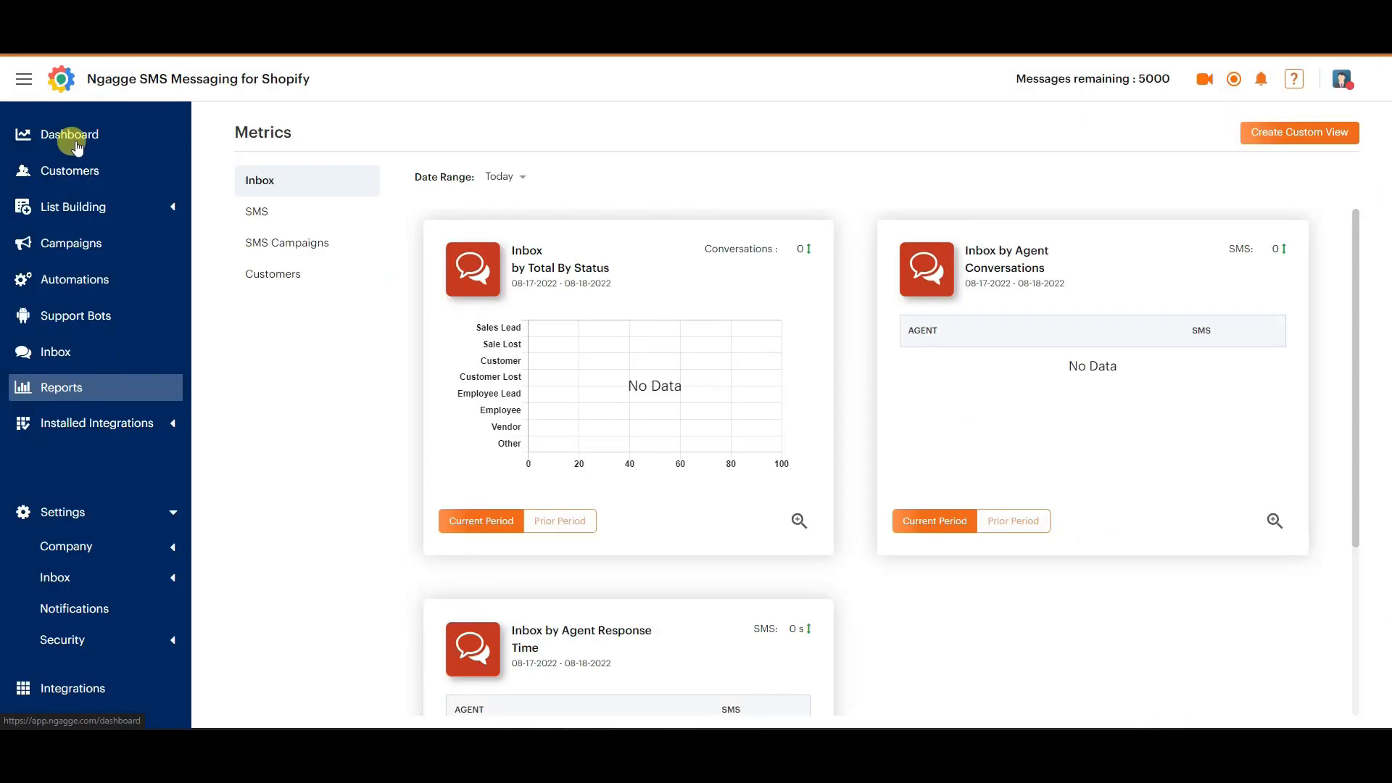
{"action": "left_click", "coordinate": [76, 144]}
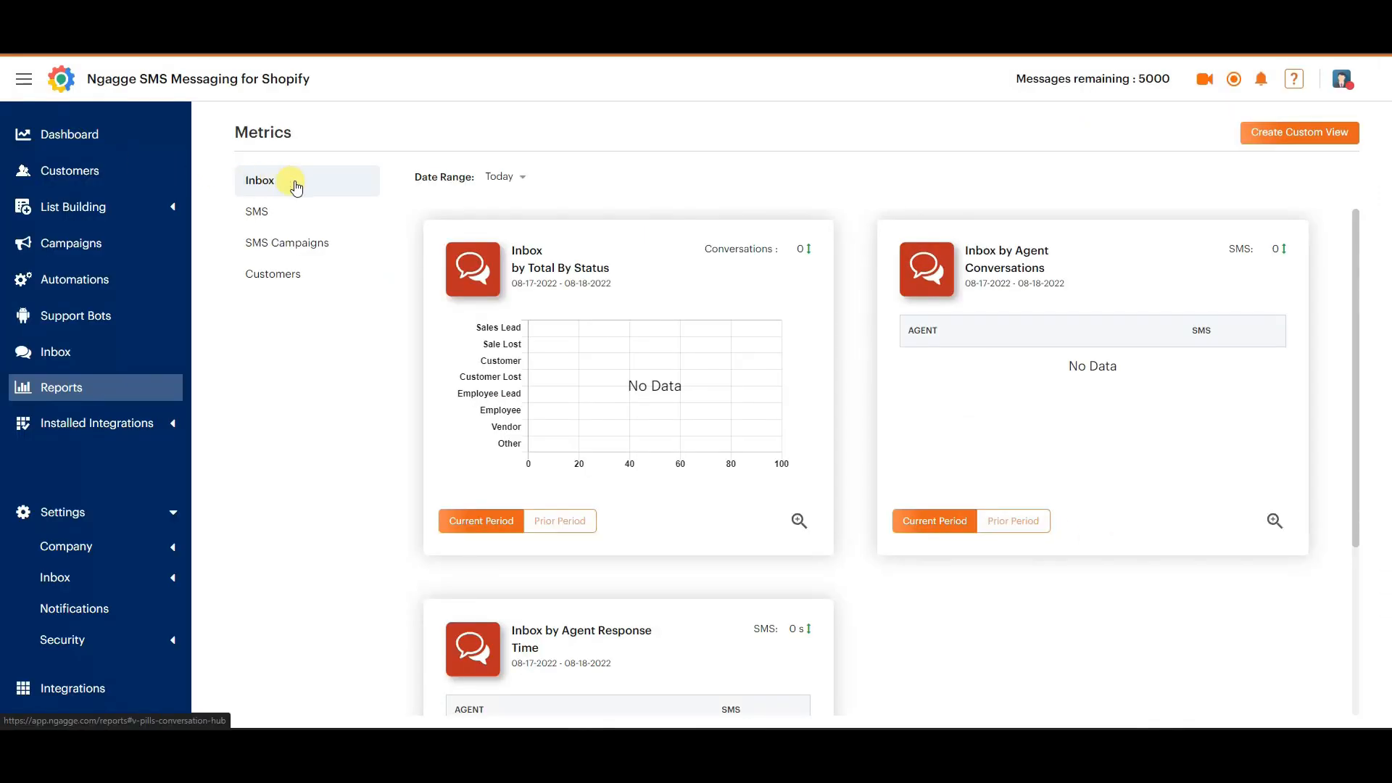